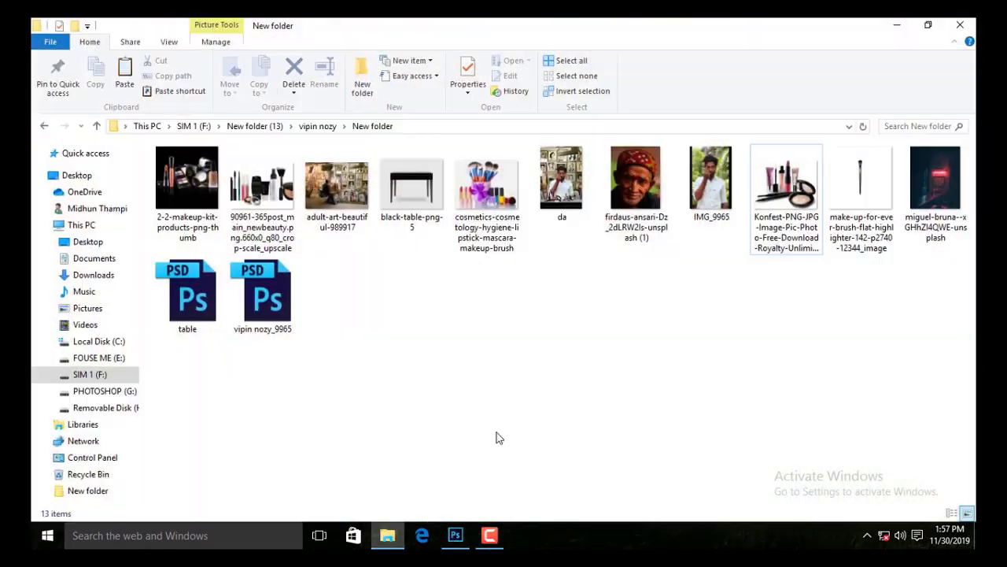
# Preview the IMG_9965 photo in Photos, then close the preview.
pyautogui.click(716, 182)
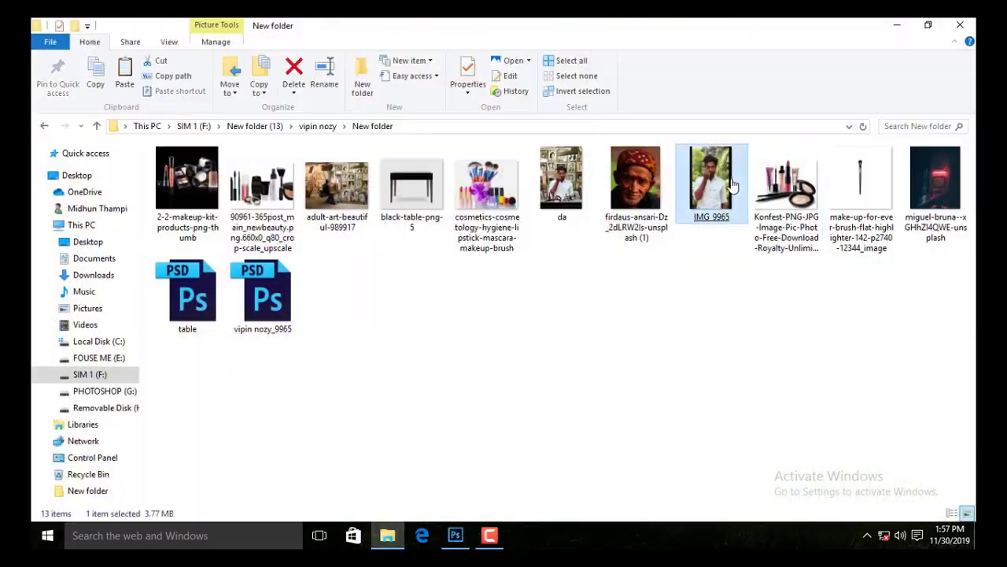
pyautogui.doubleClick(731, 184)
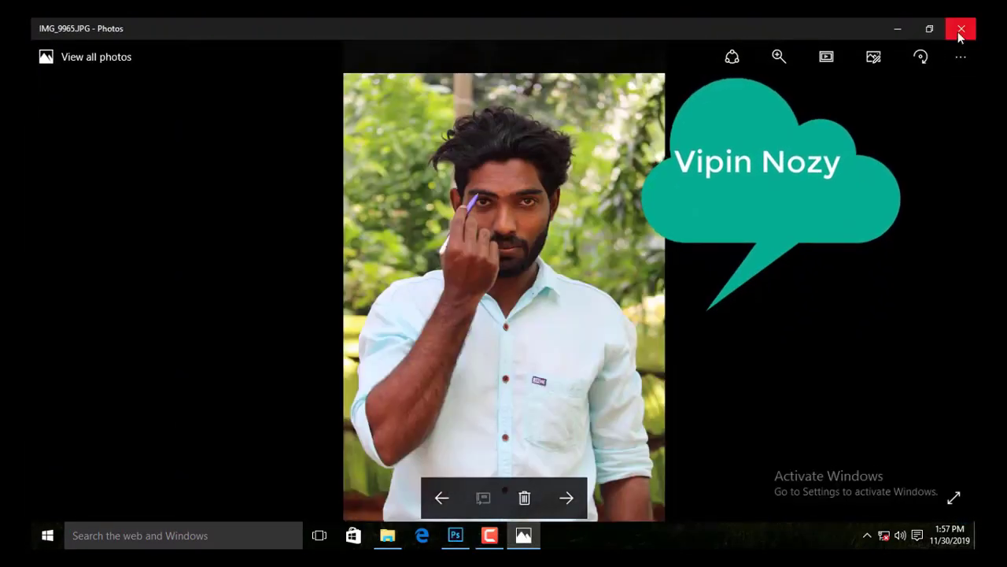
pyautogui.click(960, 29)
# Open IMG_9965 in Photoshop, together with the vipin nozy_9965 PSD.
pyautogui.rightClick(713, 164)
pyautogui.click(598, 291)
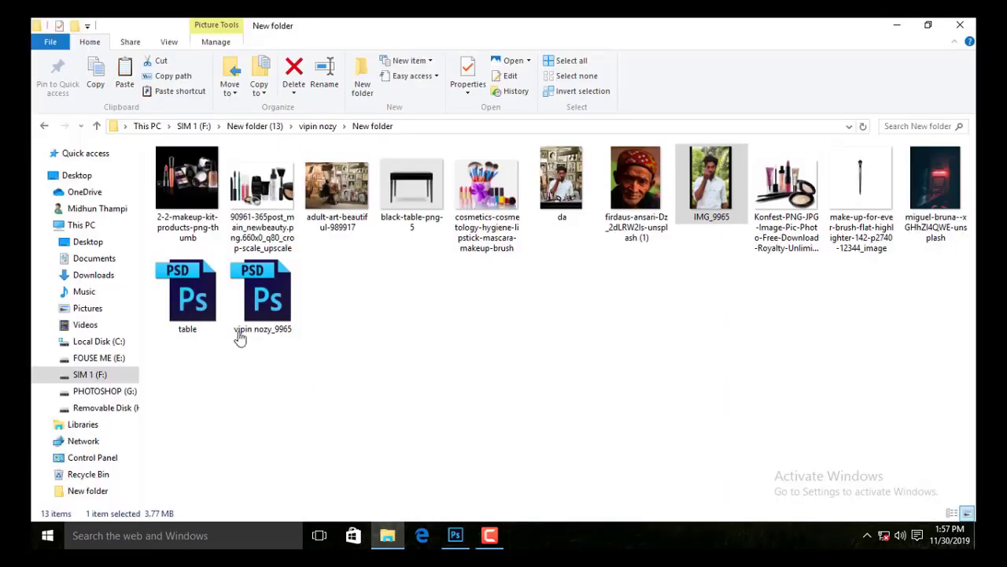
pyautogui.click(240, 337)
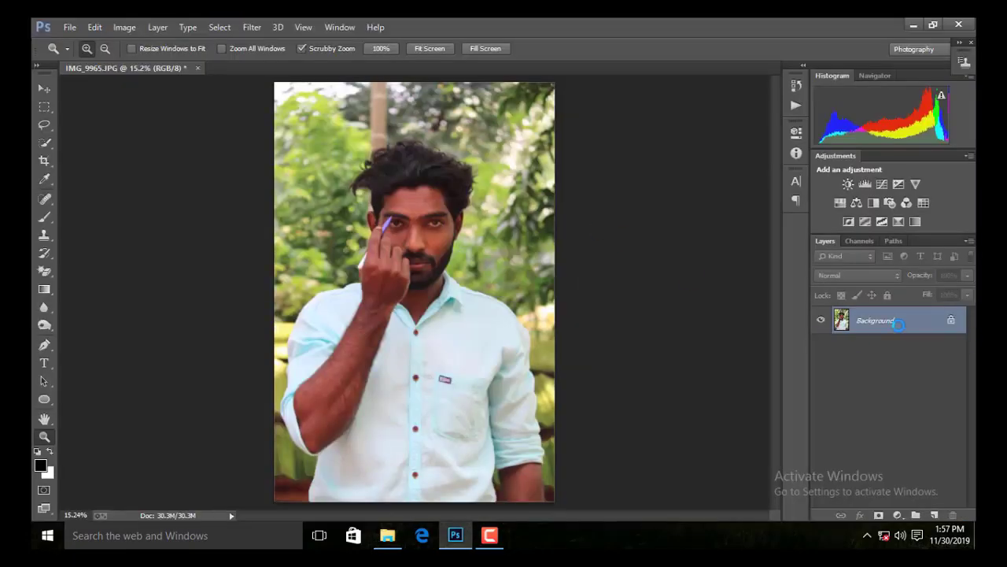
# Delete the cosmetics Layers 2–5 from vipin nozy_9965.
pyautogui.click(898, 374)
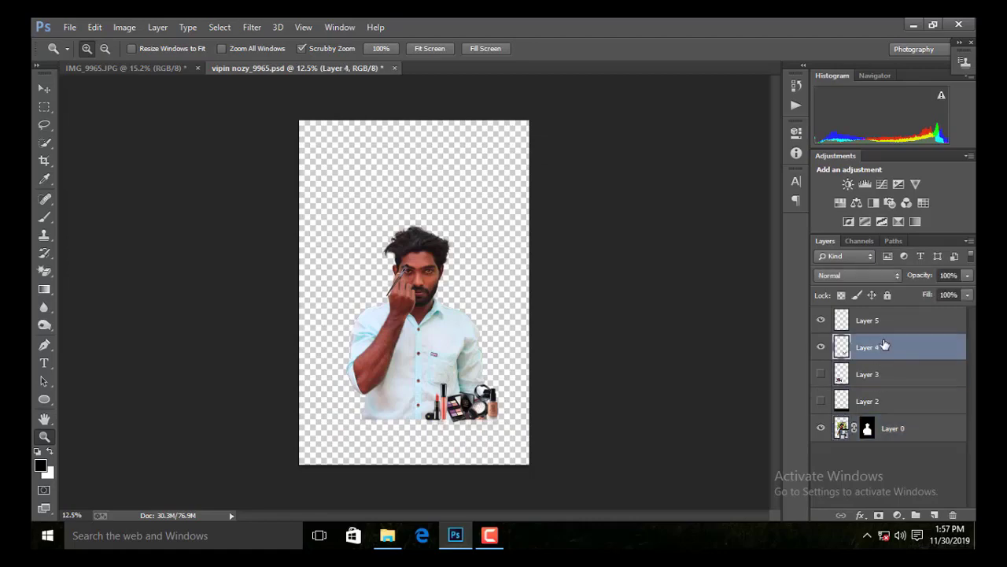
pyautogui.keyDown('shift'); pyautogui.click(900, 321); pyautogui.keyUp('shift')
pyautogui.press('Delete')
# Inspect the Layer 0 smart object, close Layer 0.psb, and begin a solid colour fill layer.
pyautogui.doubleClick(842, 320)
pyautogui.press('Return')
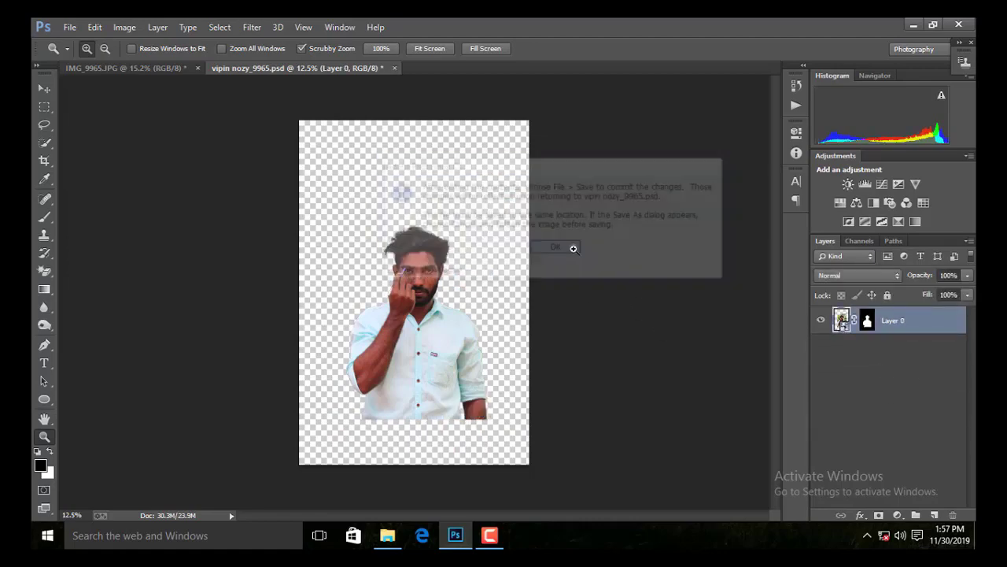
pyautogui.click(248, 68)
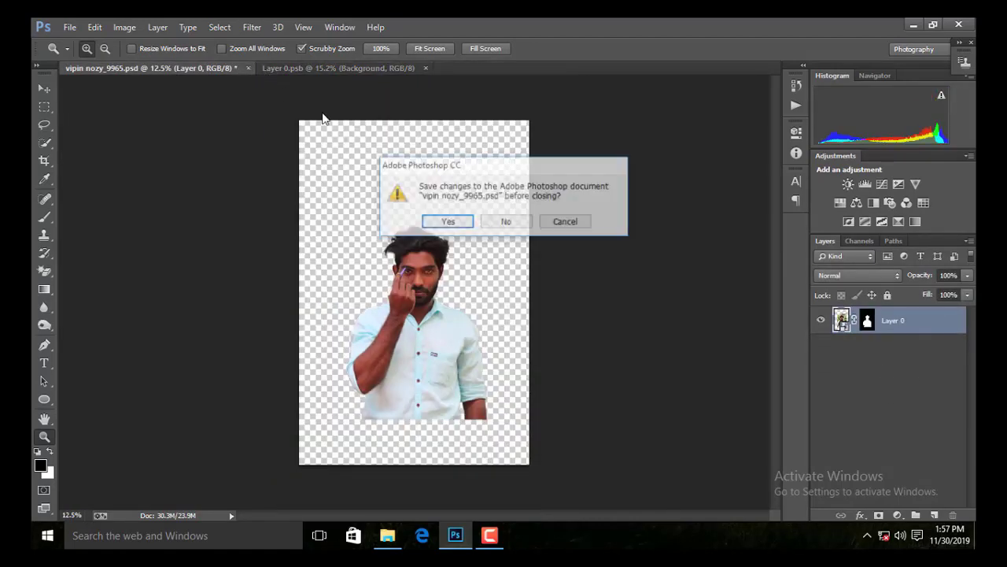
pyautogui.click(566, 226)
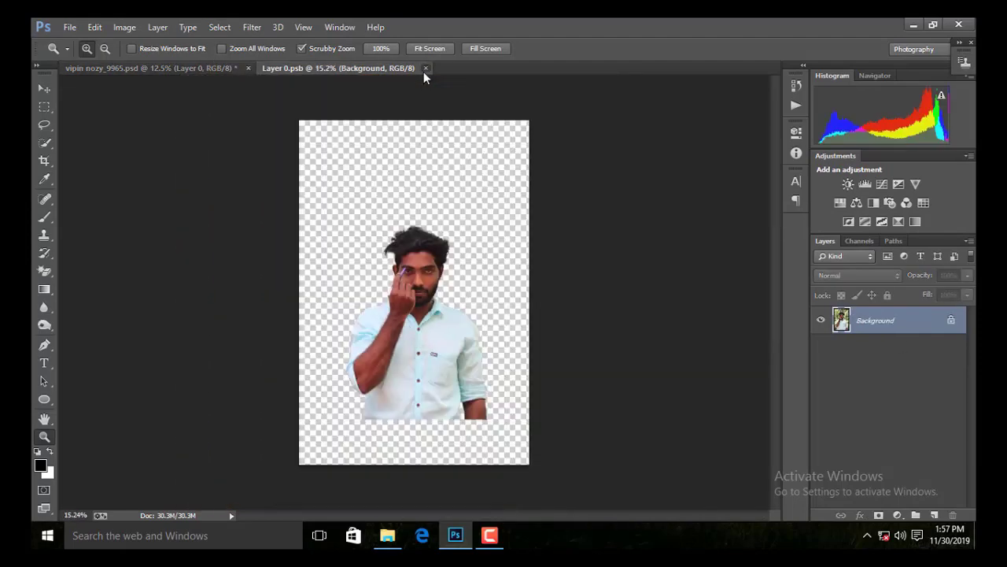
pyautogui.click(423, 68)
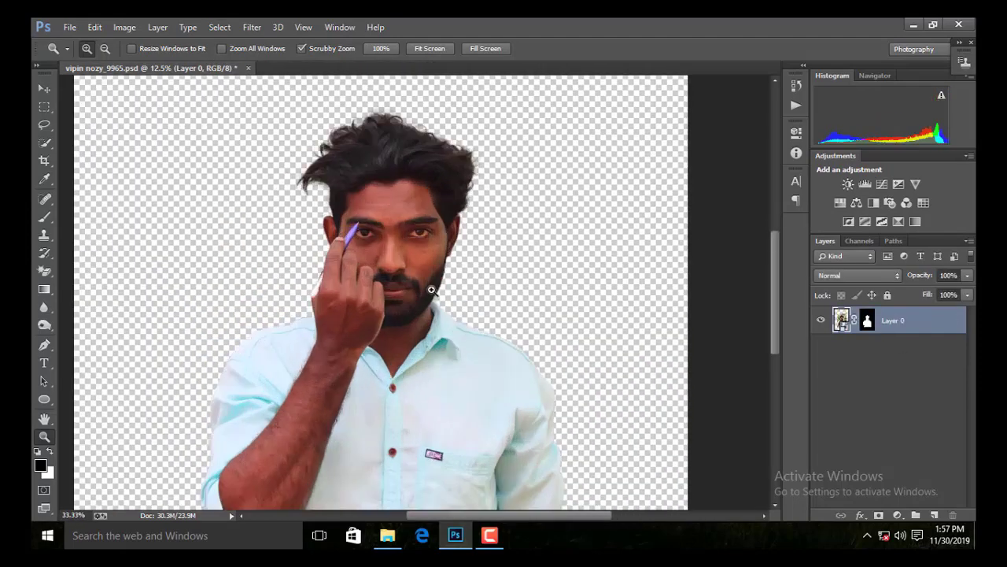
pyautogui.click(897, 515)
# Add a dark green Solid Color fill layer and place it beneath the man.
pyautogui.click(854, 213)
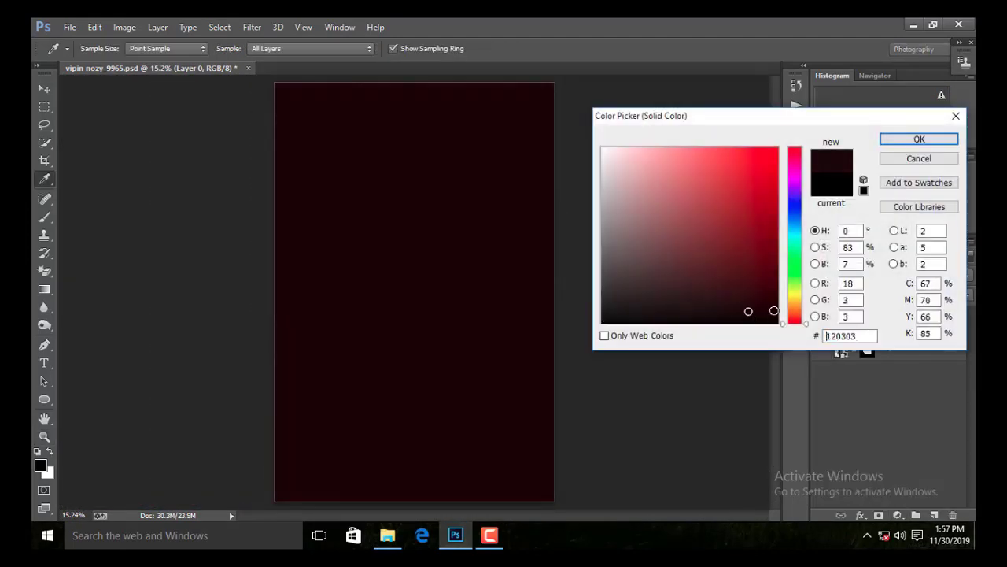
pyautogui.click(796, 280)
pyautogui.click(918, 139)
pyautogui.hotkey('ctrl', '[')
# Zoom in on the hair and use the Dodge tool at size 125 on Layer 0's mask.
pyautogui.press('z')
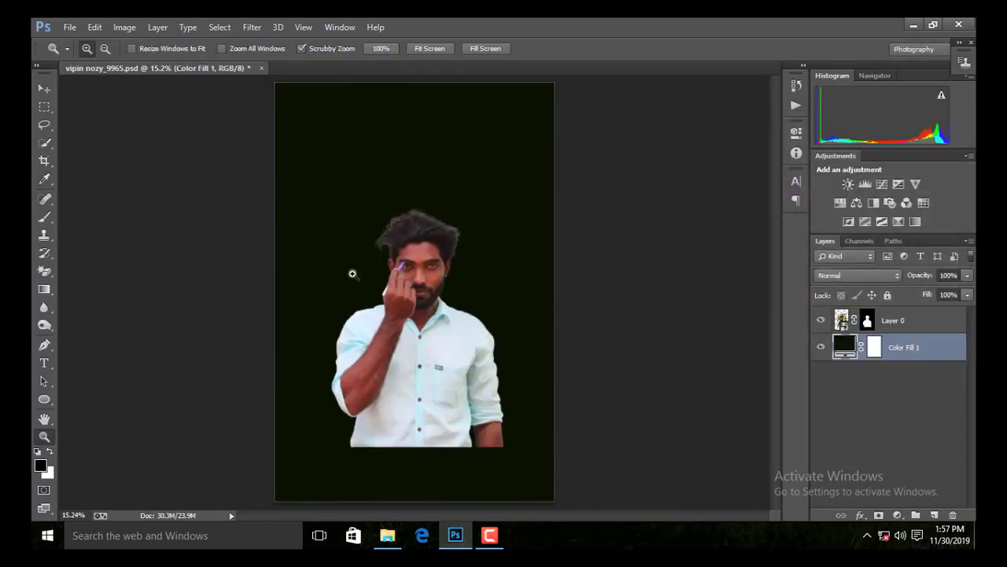
pyautogui.moveTo(351, 272); pyautogui.dragTo(441, 269)
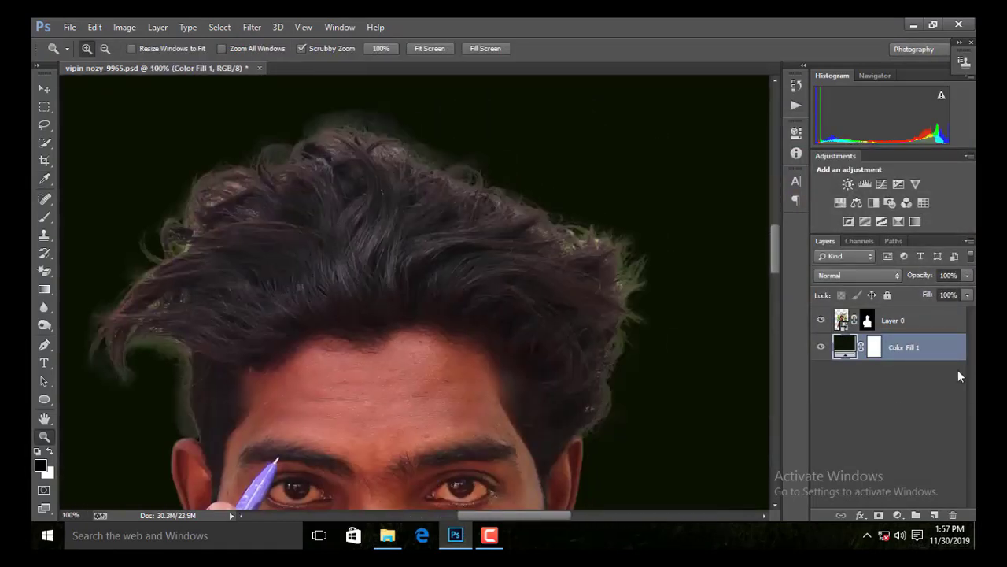
pyautogui.click(867, 321)
pyautogui.click(44, 324)
pyautogui.press('[')
pyautogui.press('[')
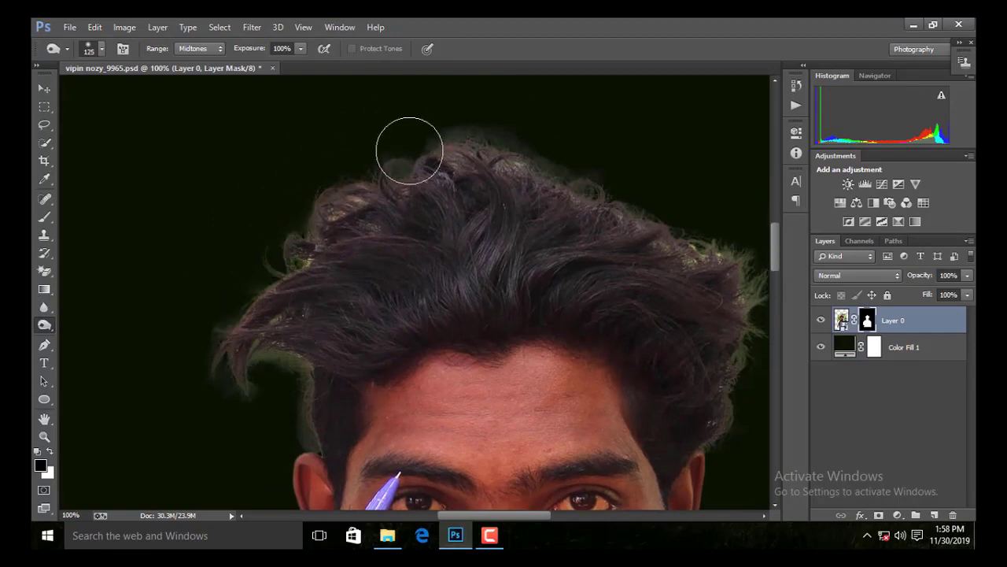
# Work along the left and right edges of the hair on the mask.
pyautogui.moveTo(661, 242); pyautogui.dragTo(466, 217)
pyautogui.moveTo(460, 430); pyautogui.dragTo(671, 351)
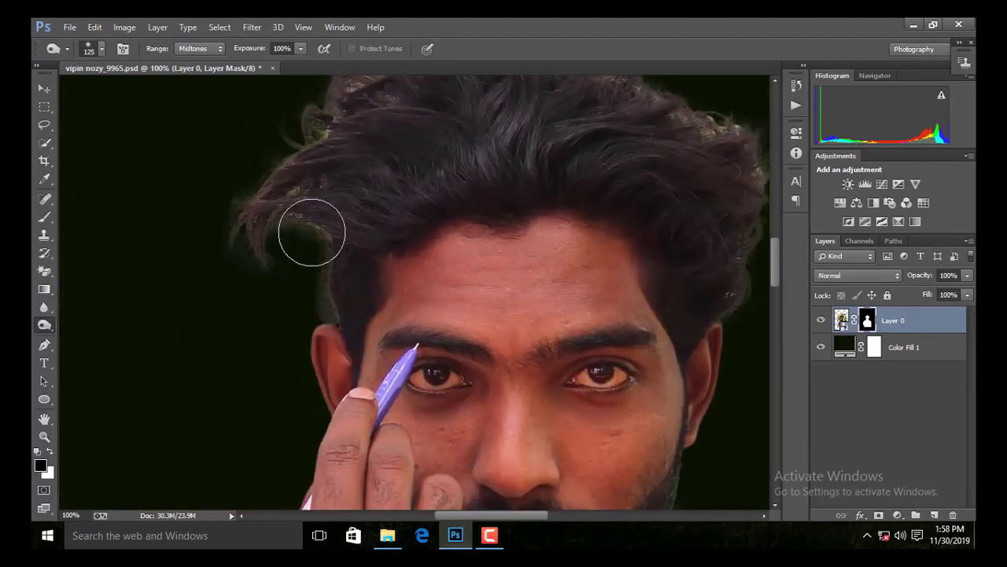
pyautogui.scroll(5, 253, 213)
pyautogui.moveTo(763, 364); pyautogui.dragTo(527, 278)
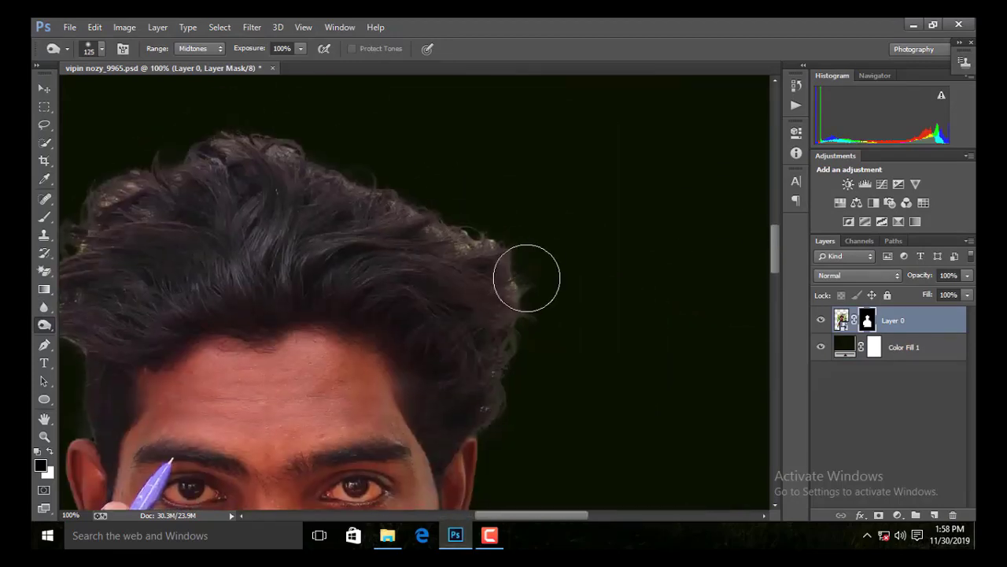
pyautogui.scroll(-3, 474, 357)
pyautogui.scroll(-6, 517, 112)
# Check the hand and shirt area, then float the document in its own window.
pyautogui.moveTo(521, 67)
pyautogui.mouseDown()
pyautogui.moveTo(479, 218)
pyautogui.moveTo(575, 69)
pyautogui.mouseUp()
pyautogui.scroll(-2, 497, 316)
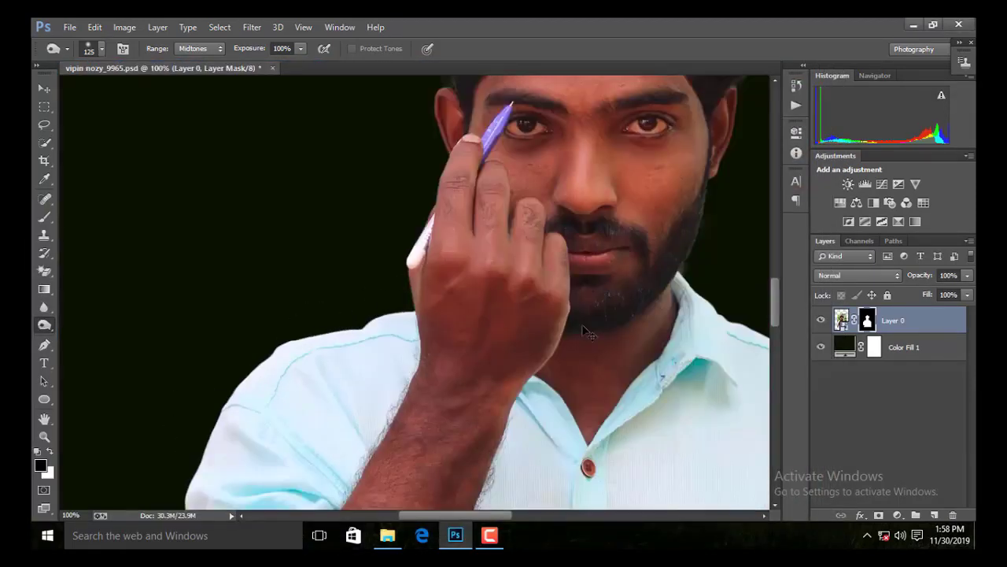
pyautogui.scroll(-3, 497, 315)
pyautogui.scroll(3, 496, 315)
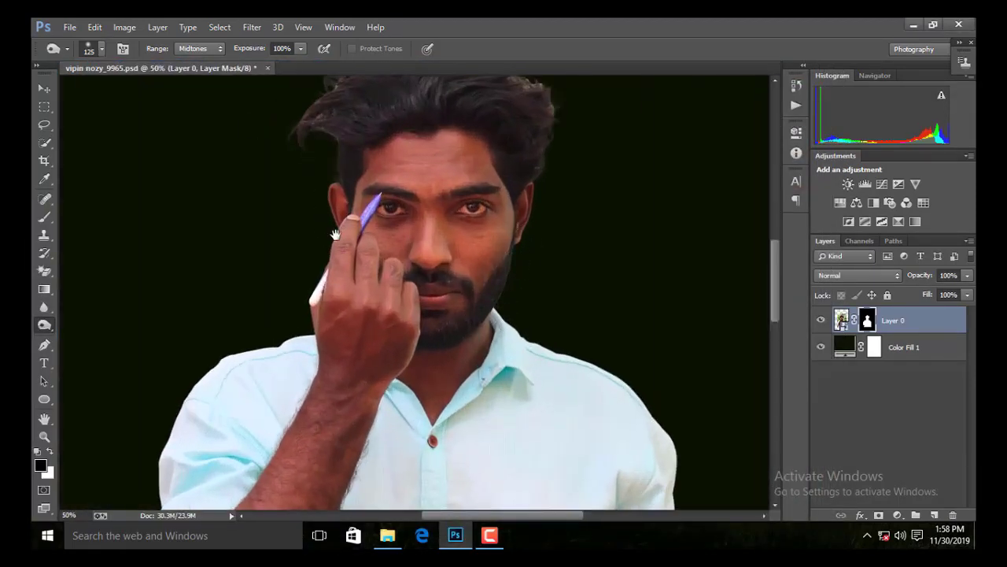
pyautogui.scroll(3, 559, 228)
pyautogui.scroll(-1, 546, 287)
pyautogui.scroll(-2, 547, 287)
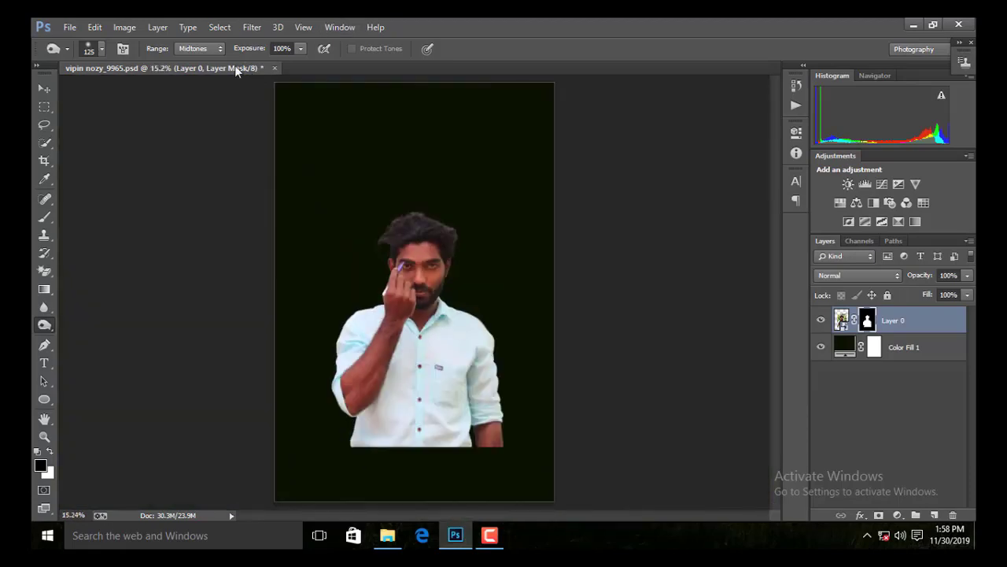
pyautogui.moveTo(236, 67); pyautogui.dragTo(271, 75)
# Open table.psd, try dragging the lipstick into vipin, and delete the misplaced cosmetics layer.
pyautogui.doubleClick(490, 202)
pyautogui.doubleClick(189, 252)
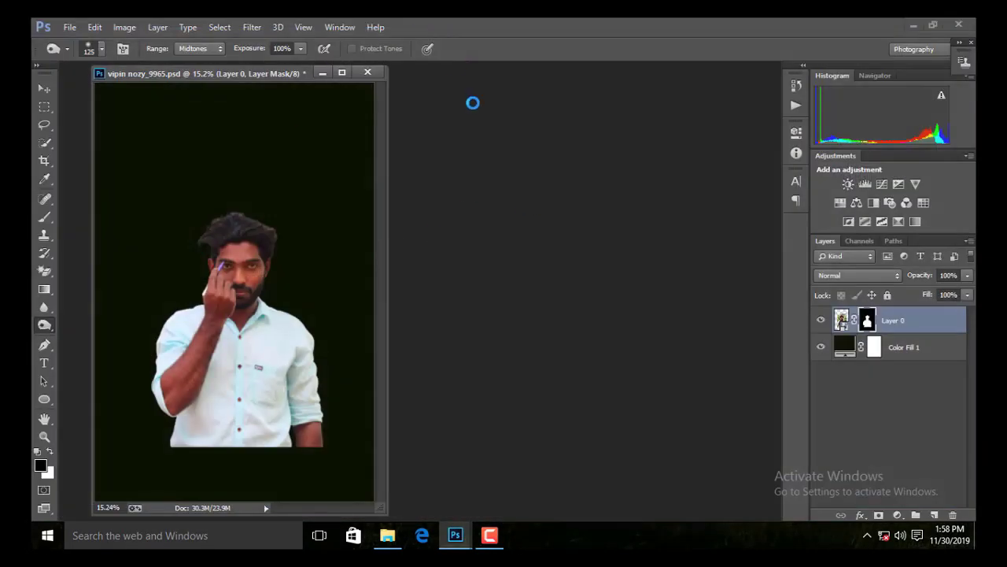
pyautogui.press('v')
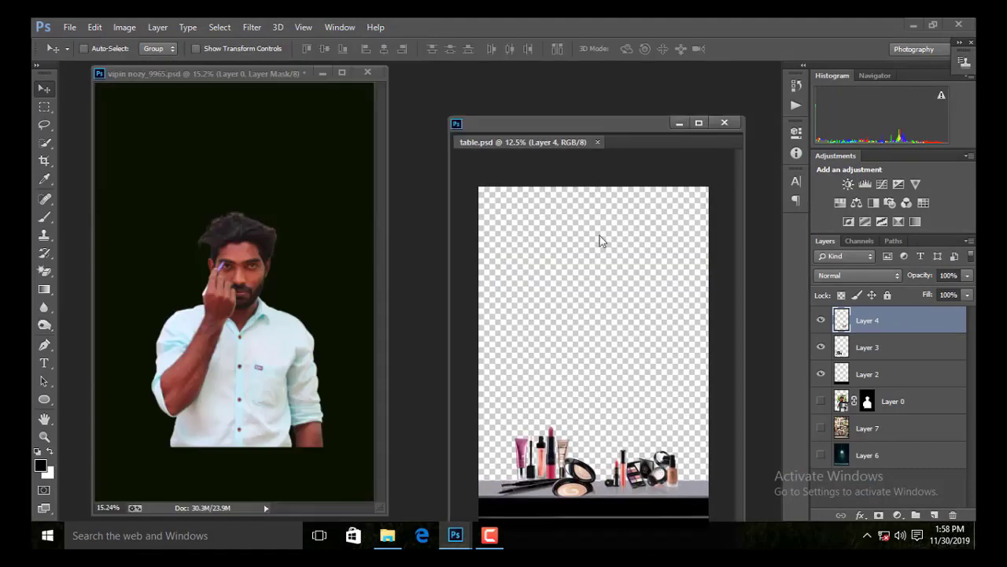
pyautogui.moveTo(600, 240); pyautogui.dragTo(367, 467)
pyautogui.moveTo(290, 74); pyautogui.dragTo(385, 69)
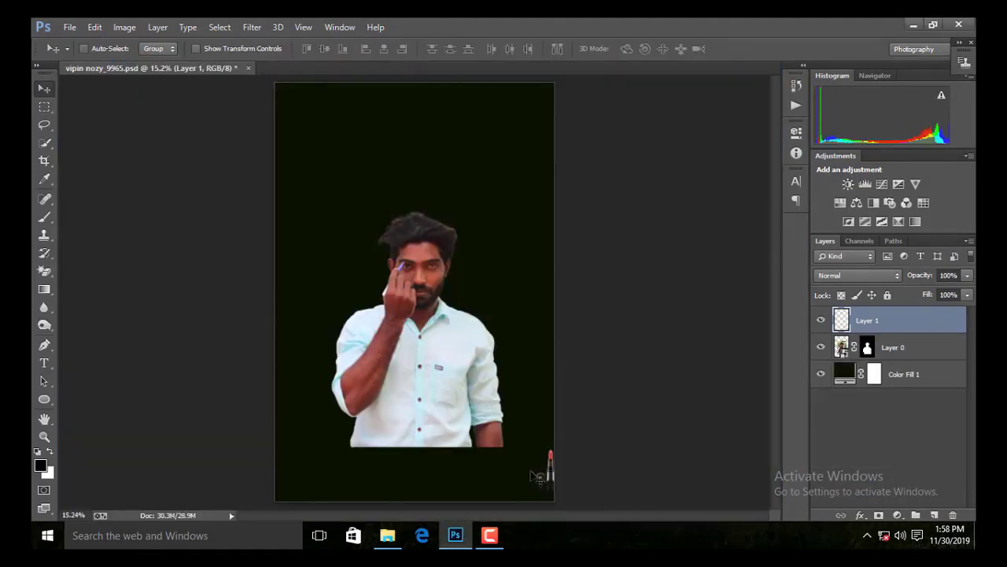
pyautogui.moveTo(450, 473); pyautogui.dragTo(490, 361)
pyautogui.press('Delete')
pyautogui.moveTo(209, 67); pyautogui.dragTo(252, 72)
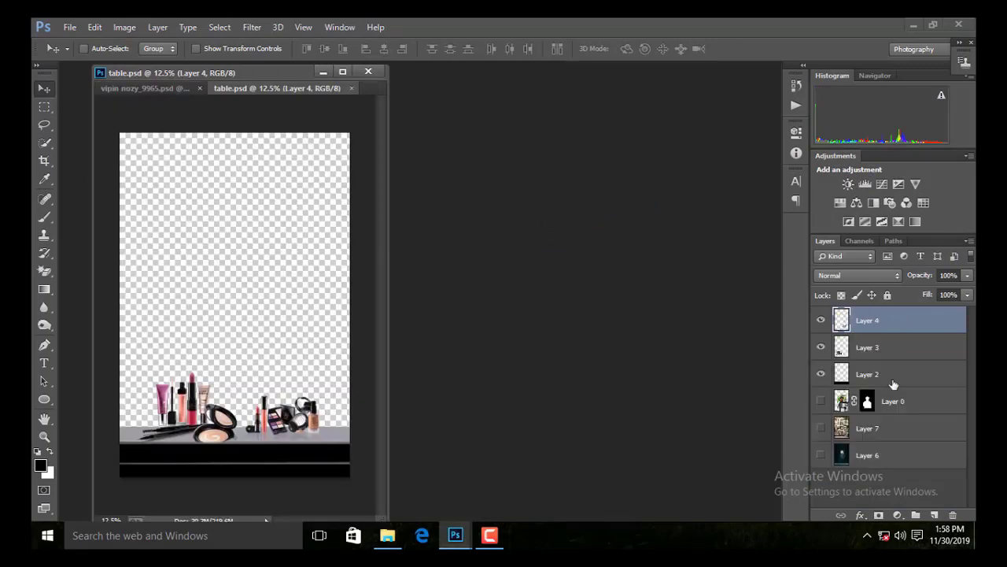
# Copy table and cosmetics Layers 2–4 into vipin, close table.psd, and move them to the bottom.
pyautogui.keyDown('shift'); pyautogui.click(880, 375); pyautogui.keyUp('shift')
pyautogui.moveTo(254, 88); pyautogui.dragTo(551, 115)
pyautogui.moveTo(638, 354); pyautogui.dragTo(281, 299)
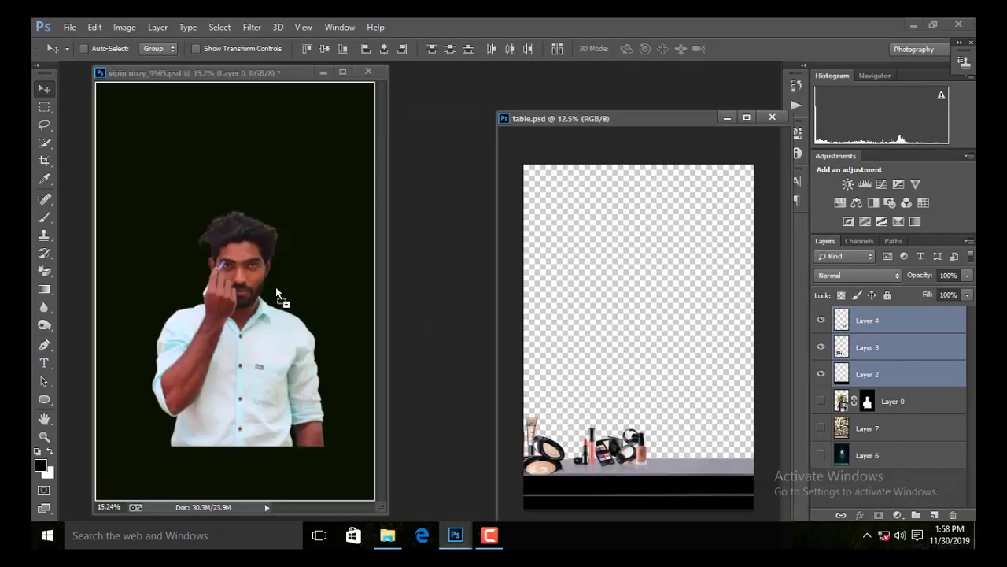
pyautogui.click(772, 115)
pyautogui.moveTo(289, 78)
pyautogui.mouseDown()
pyautogui.moveTo(327, 82)
pyautogui.moveTo(326, 71)
pyautogui.mouseUp()
pyautogui.moveTo(433, 408)
pyautogui.mouseDown()
pyautogui.moveTo(410, 433)
pyautogui.moveTo(399, 423)
pyautogui.mouseUp()
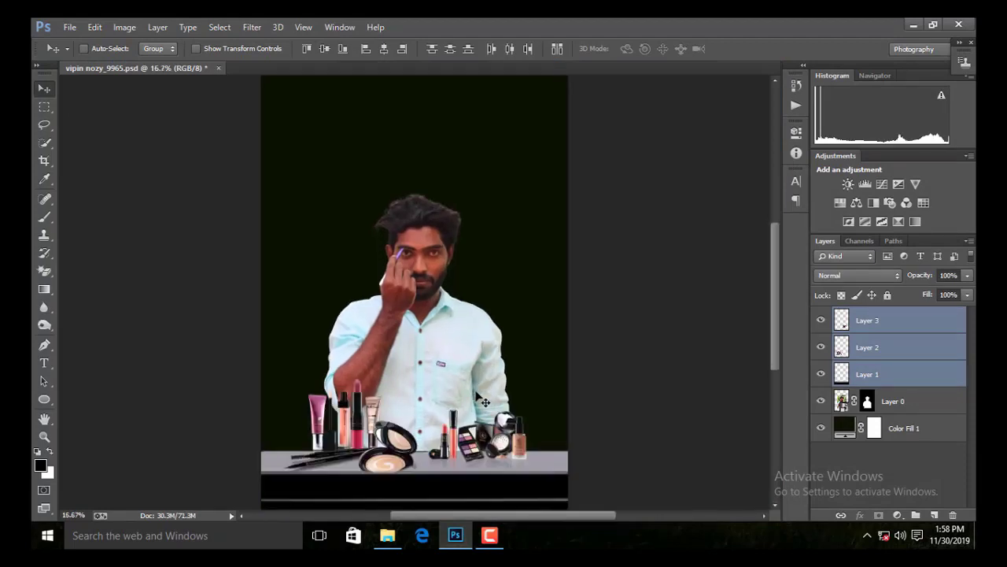
# Enlarge the man's layer to about 110% and position him behind the table.
pyautogui.click(919, 398)
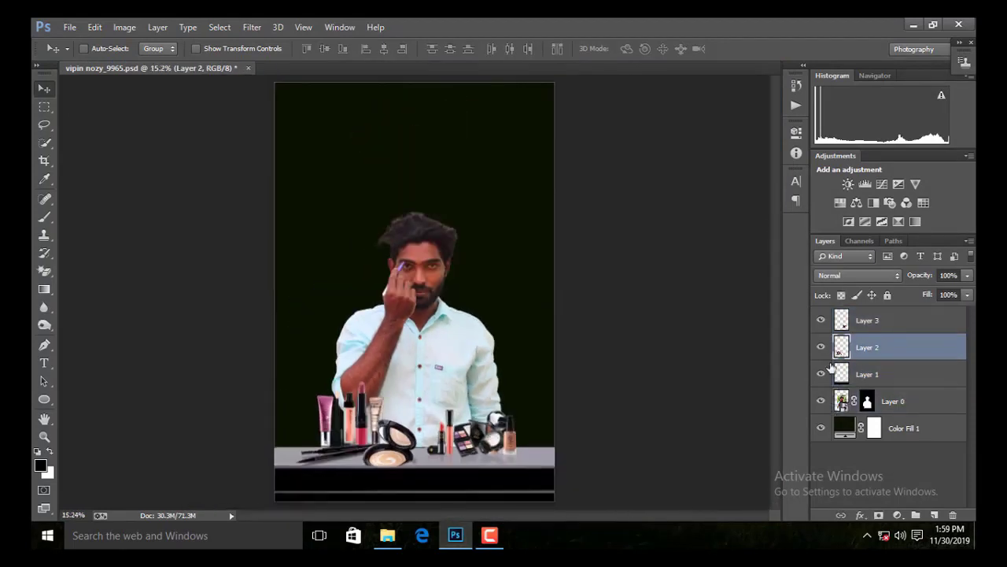
pyautogui.hotkey('ctrl', 't')
pyautogui.moveTo(533, 148); pyautogui.dragTo(536, 146)
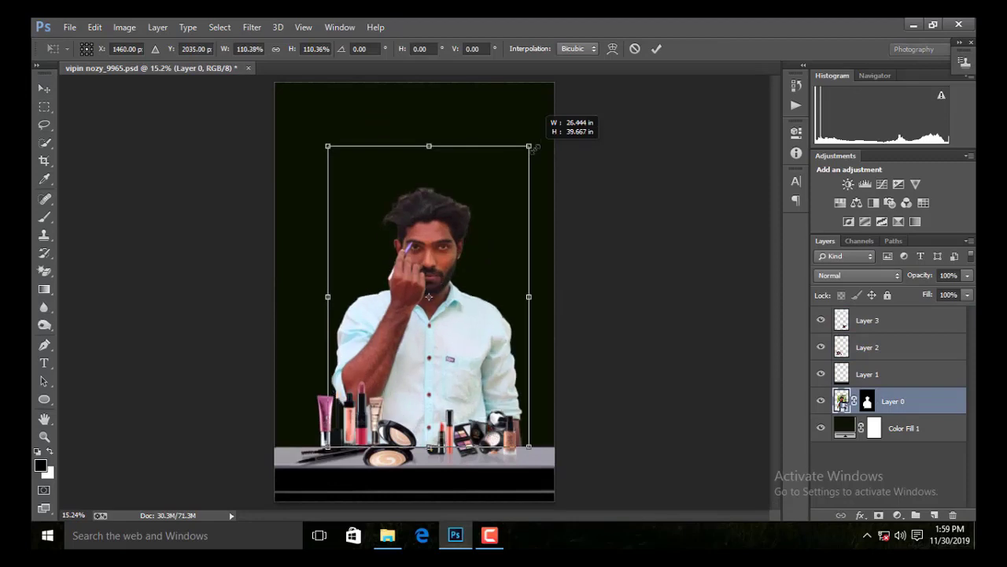
pyautogui.press('Return')
pyautogui.moveTo(408, 325); pyautogui.dragTo(418, 334)
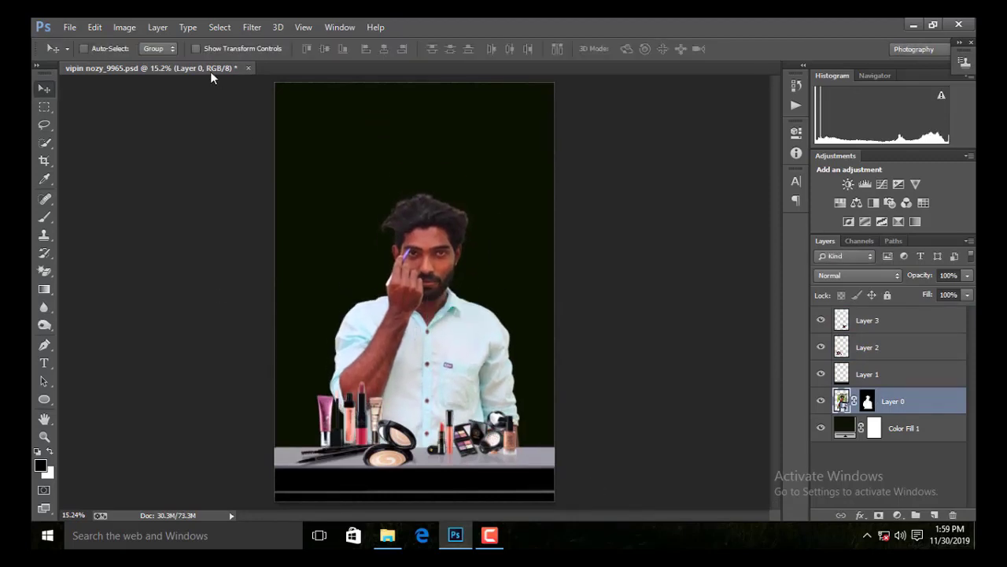
pyautogui.moveTo(210, 71); pyautogui.dragTo(236, 74)
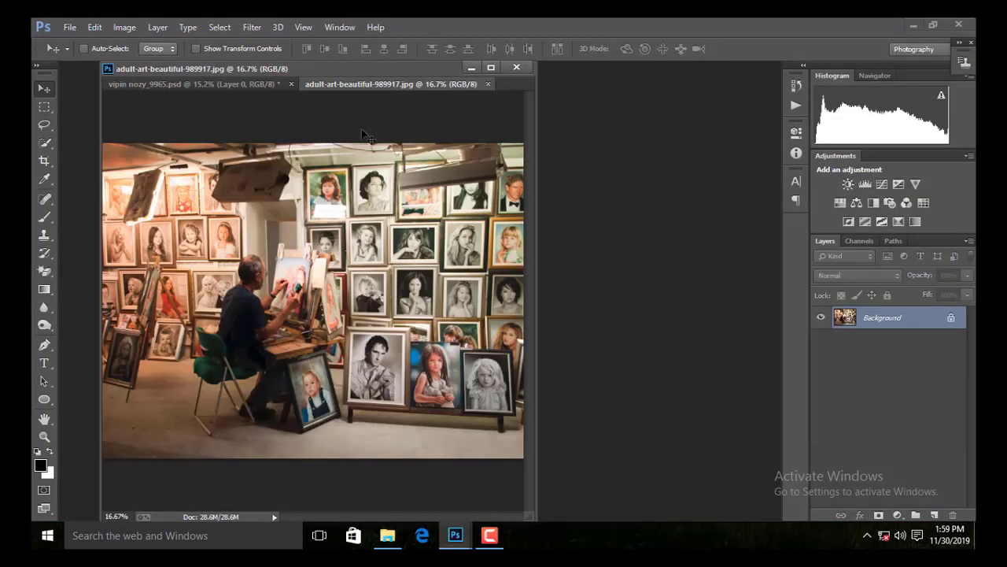
# Bring the framed-portraits wall photo into vipin as Layer 4, beneath the man.
pyautogui.moveTo(391, 83)
pyautogui.mouseDown()
pyautogui.moveTo(655, 204)
pyautogui.moveTo(394, 276)
pyautogui.mouseUp()
pyautogui.moveTo(838, 102); pyautogui.dragTo(582, 141)
pyautogui.hotkey('ctrl', 'w')
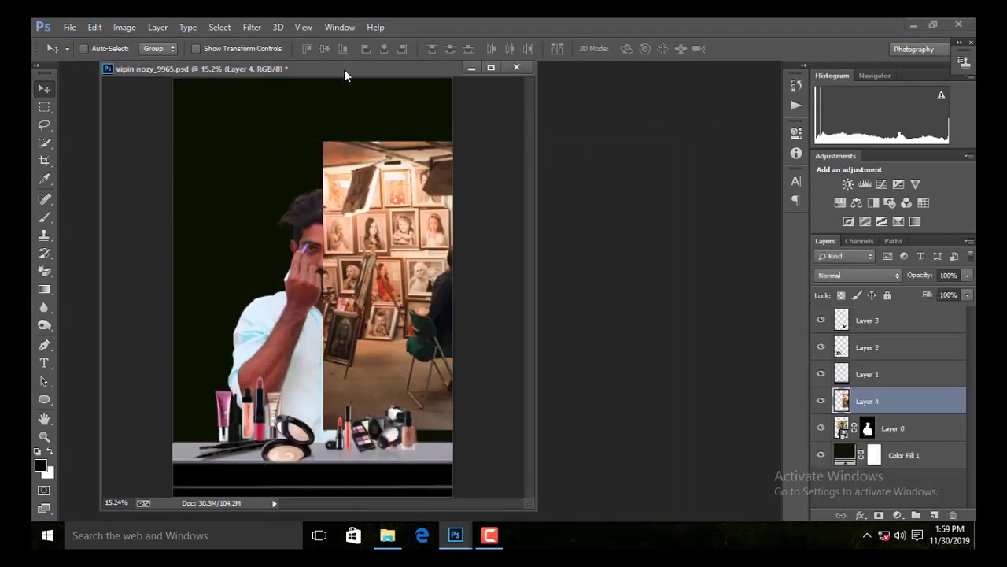
pyautogui.moveTo(344, 70); pyautogui.dragTo(347, 63)
pyautogui.moveTo(941, 453); pyautogui.dragTo(941, 441)
pyautogui.moveTo(409, 284); pyautogui.dragTo(364, 270)
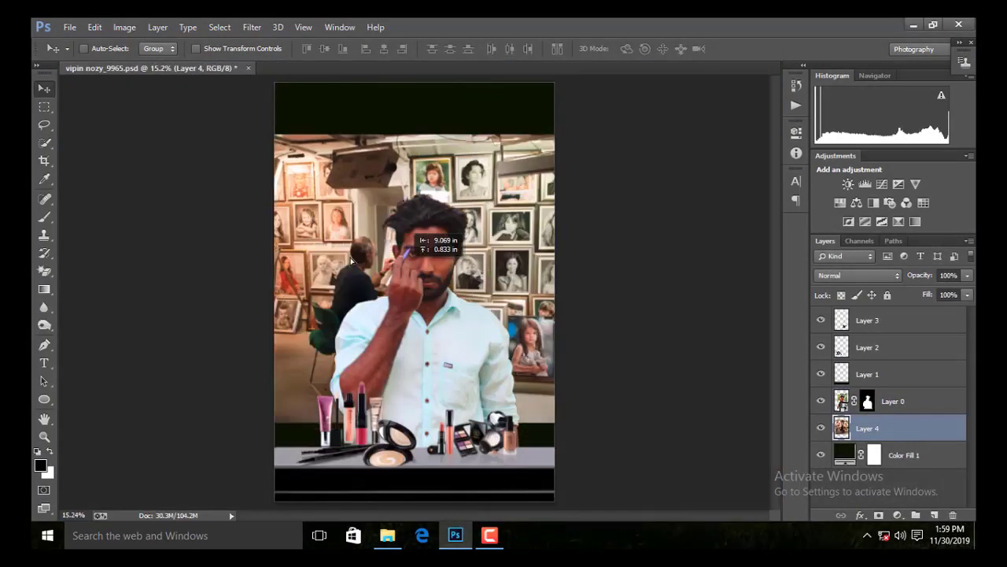
# Scale the wall photo to 136% and shift it behind the man.
pyautogui.hotkey('ctrl', 't')
pyautogui.moveTo(472, 356)
pyautogui.mouseDown()
pyautogui.moveTo(522, 455)
pyautogui.moveTo(575, 419)
pyautogui.mouseUp()
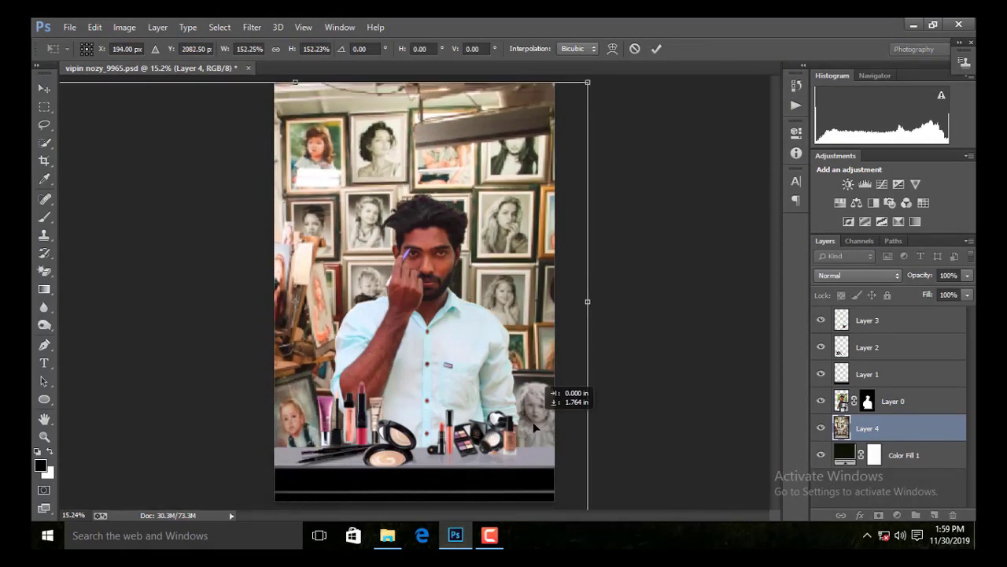
pyautogui.press('Return')
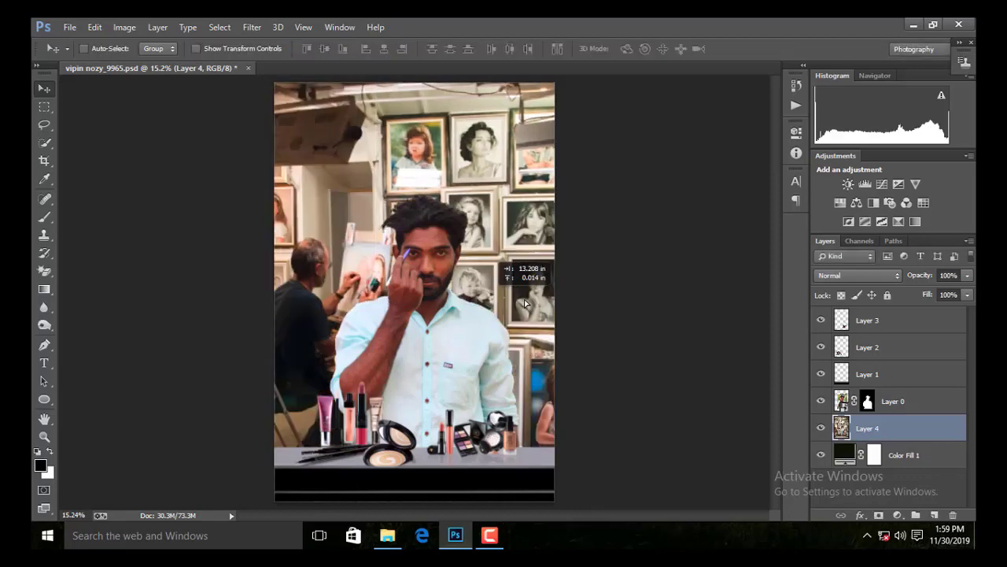
pyautogui.moveTo(487, 320)
pyautogui.mouseDown()
pyautogui.moveTo(364, 304)
pyautogui.moveTo(504, 303)
pyautogui.mouseUp()
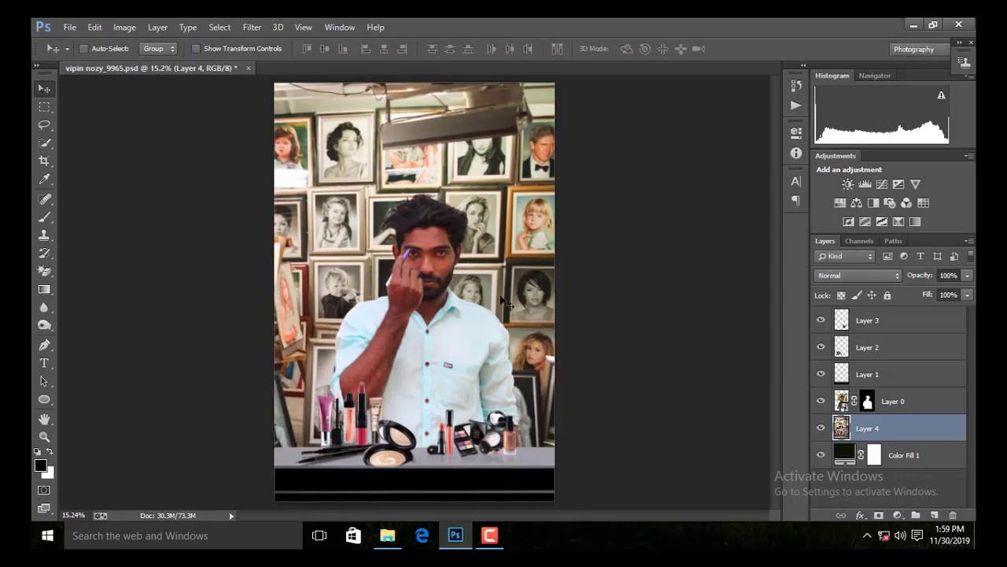
# Zoom in and out to check the result, then delete Layer 4.
pyautogui.click(44, 436)
pyautogui.moveTo(435, 276); pyautogui.dragTo(434, 275)
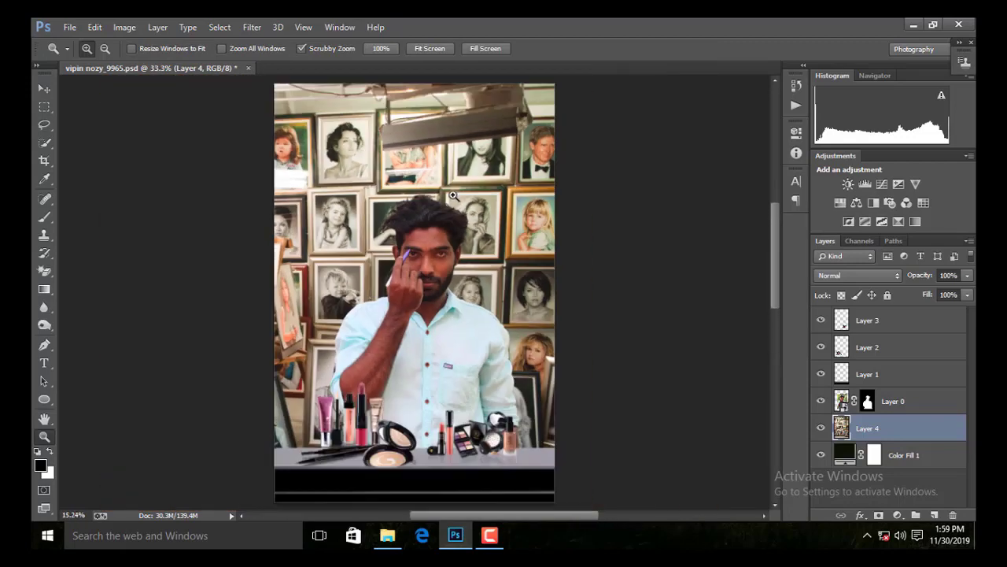
pyautogui.press('Delete')
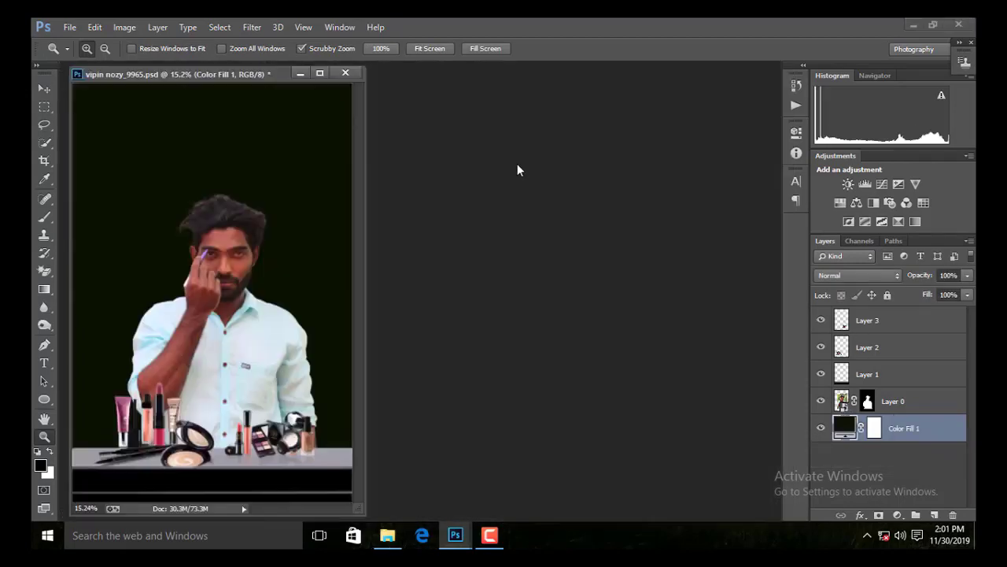
# Open Layer 6 copy.jpg from File Explorer in Adobe Photoshop CC.
pyautogui.doubleClick(517, 164)
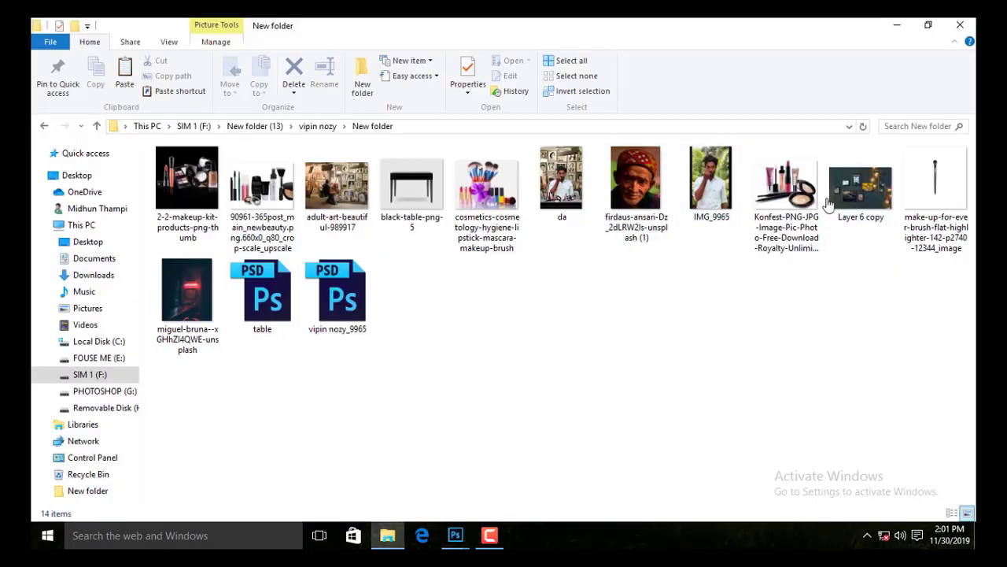
pyautogui.rightClick(850, 189)
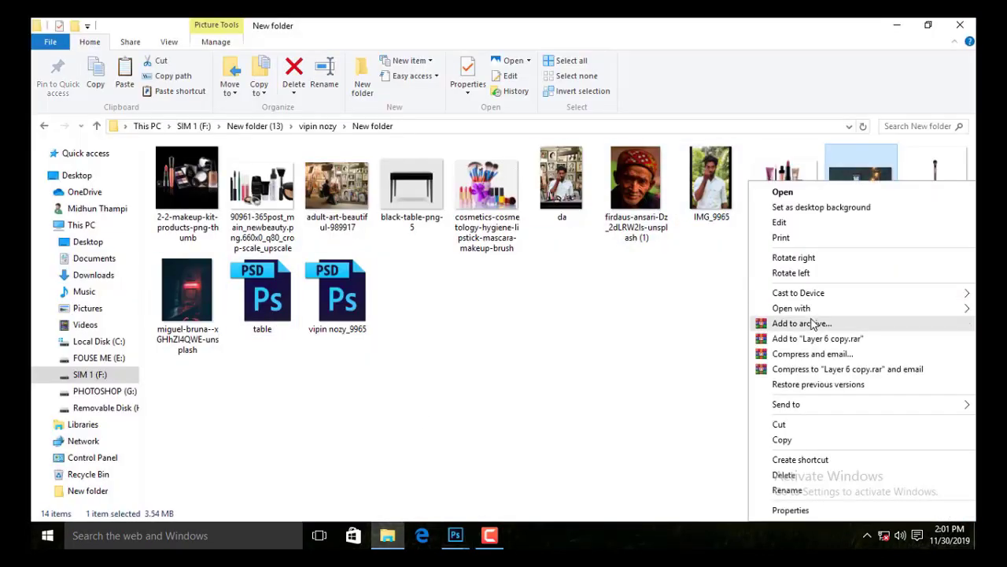
pyautogui.click(657, 308)
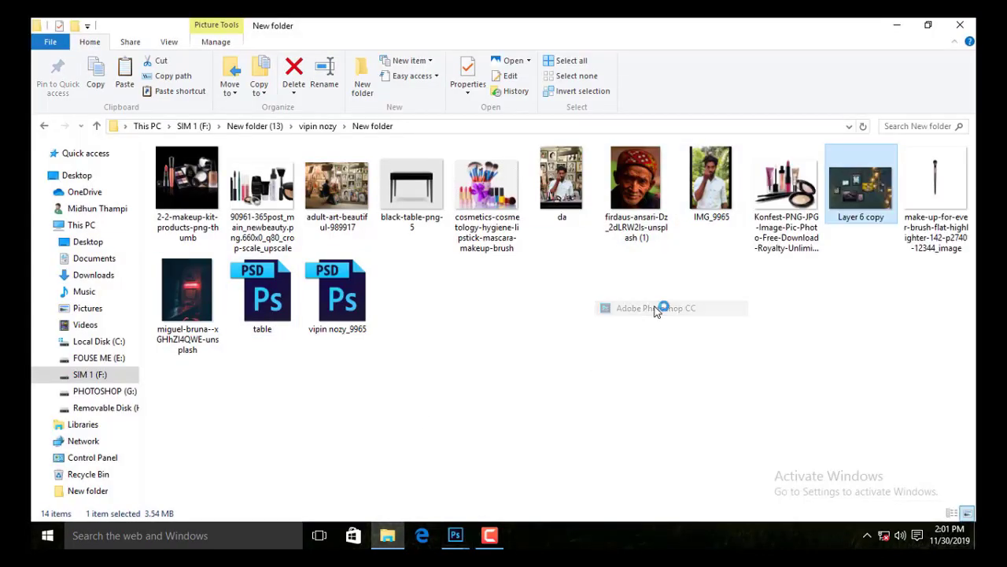
pyautogui.click(409, 221)
pyautogui.click(895, 29)
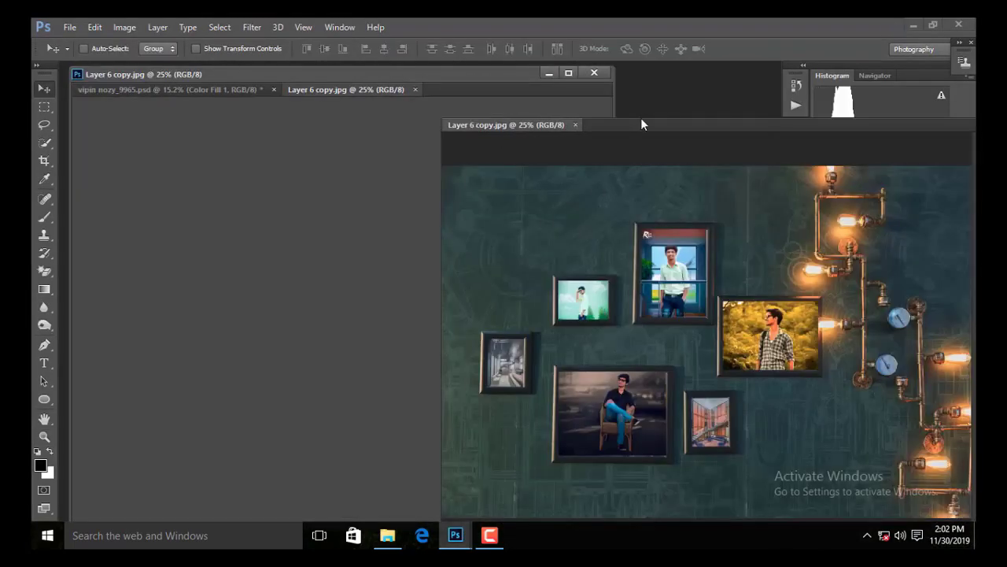
# Drag the lamp-lit wall image into vipin, scale it to about 200%, and fill the canvas behind the man.
pyautogui.moveTo(642, 123); pyautogui.dragTo(671, 126)
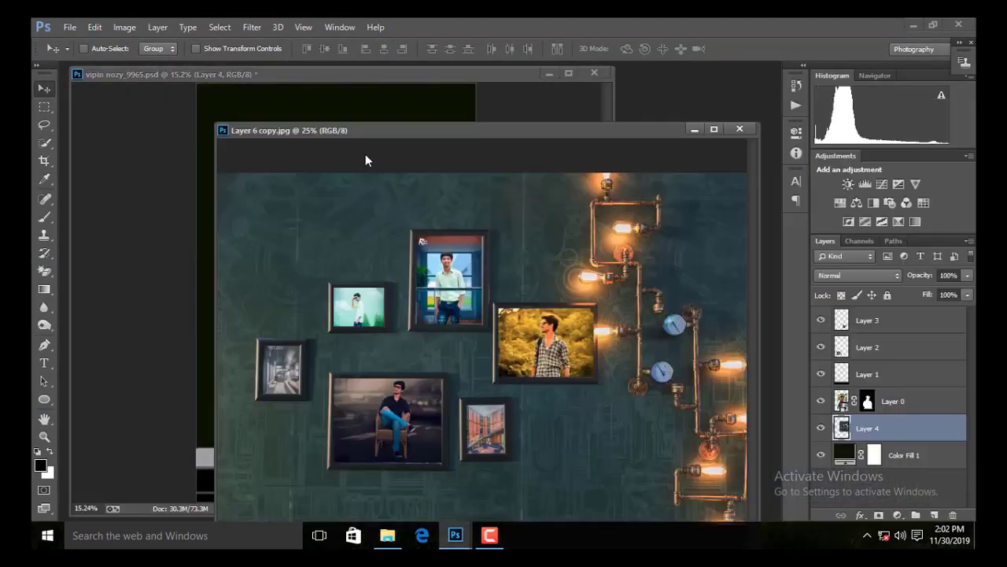
pyautogui.moveTo(365, 153)
pyautogui.mouseDown()
pyautogui.moveTo(443, 77)
pyautogui.moveTo(479, 75)
pyautogui.moveTo(444, 74)
pyautogui.moveTo(453, 63)
pyautogui.moveTo(461, 80)
pyautogui.mouseUp()
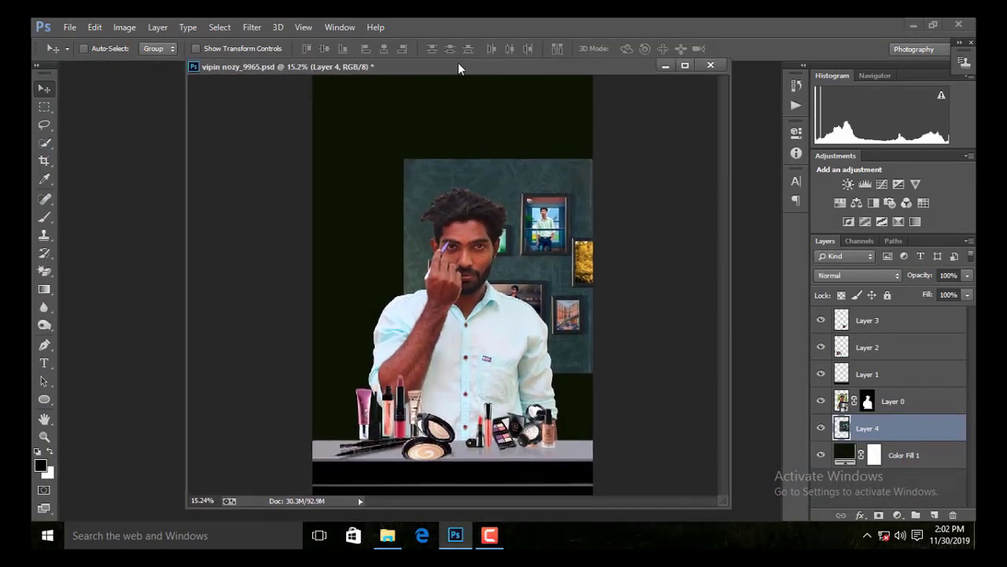
pyautogui.hotkey('ctrl', 't')
pyautogui.moveTo(525, 392); pyautogui.dragTo(217, 161)
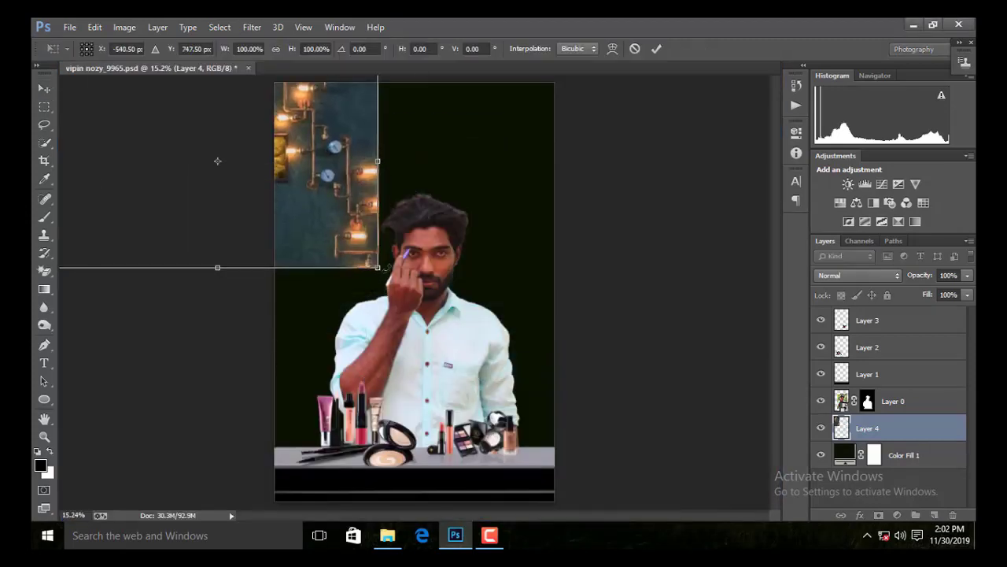
pyautogui.moveTo(378, 268); pyautogui.dragTo(704, 492)
pyautogui.moveTo(551, 331)
pyautogui.mouseDown()
pyautogui.moveTo(516, 321)
pyautogui.moveTo(532, 313)
pyautogui.mouseUp()
pyautogui.press('Return')
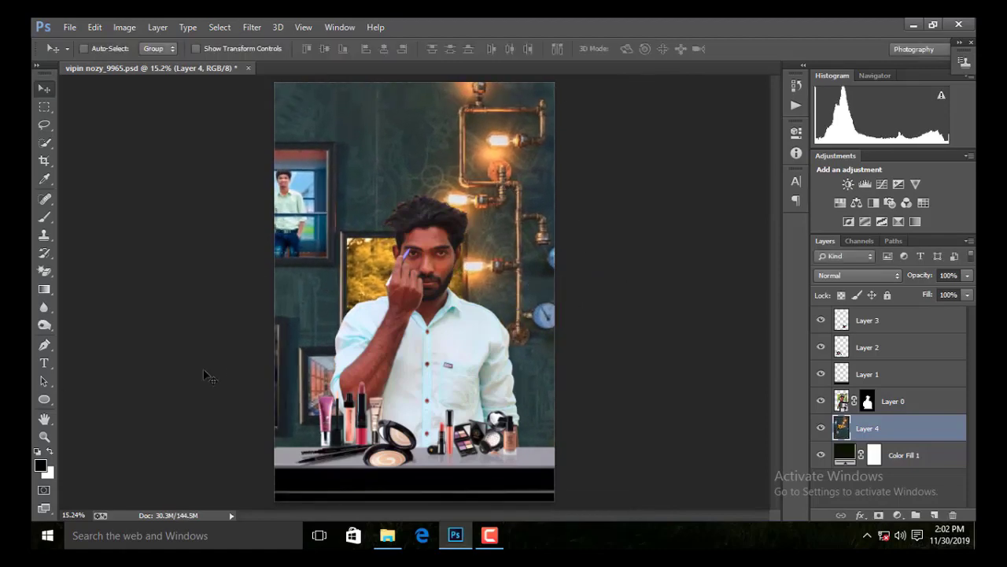
pyautogui.moveTo(195, 68); pyautogui.dragTo(261, 72)
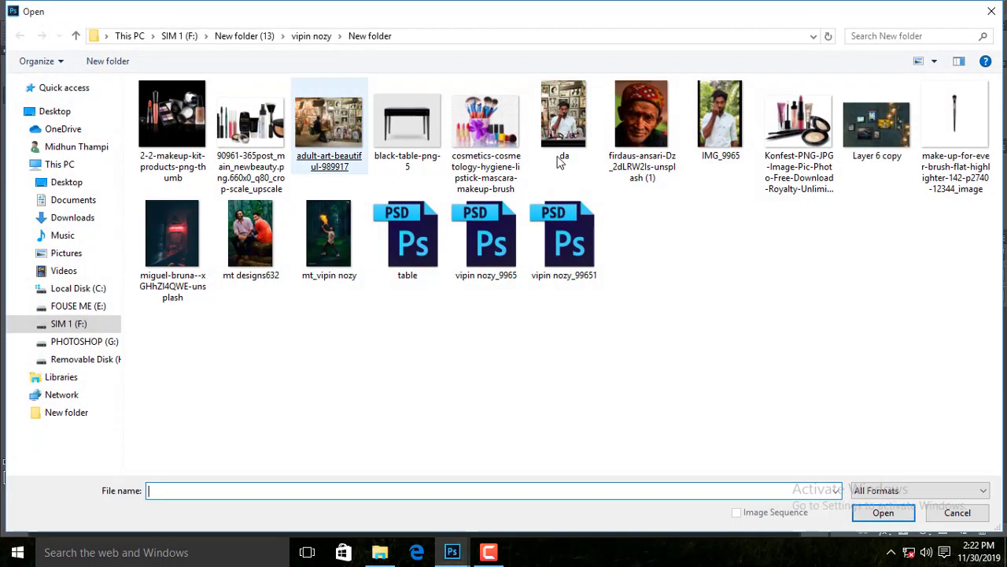
# Open the mt designs632 and mt_vipin nozy photos.
pyautogui.click(268, 250)
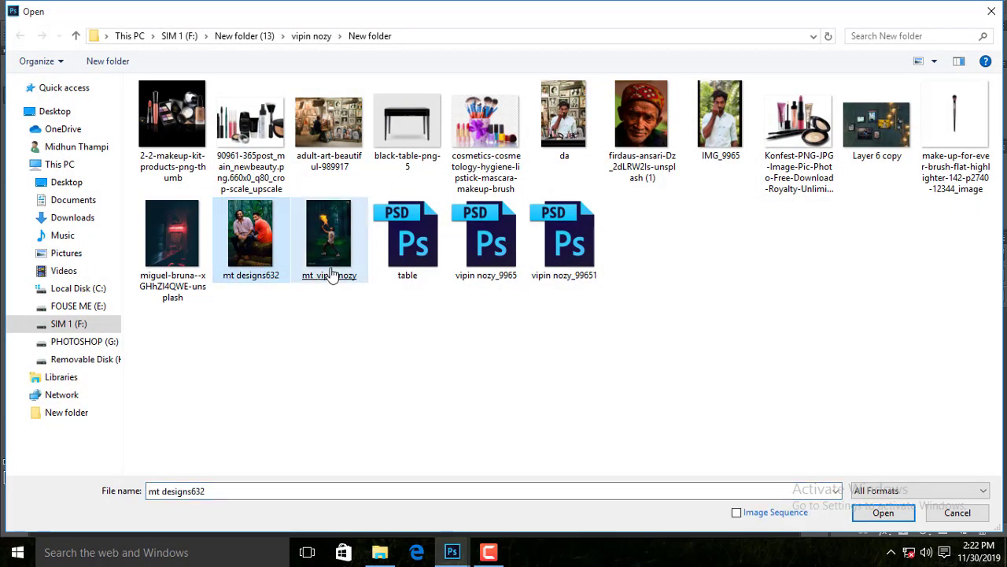
pyautogui.press('Return')
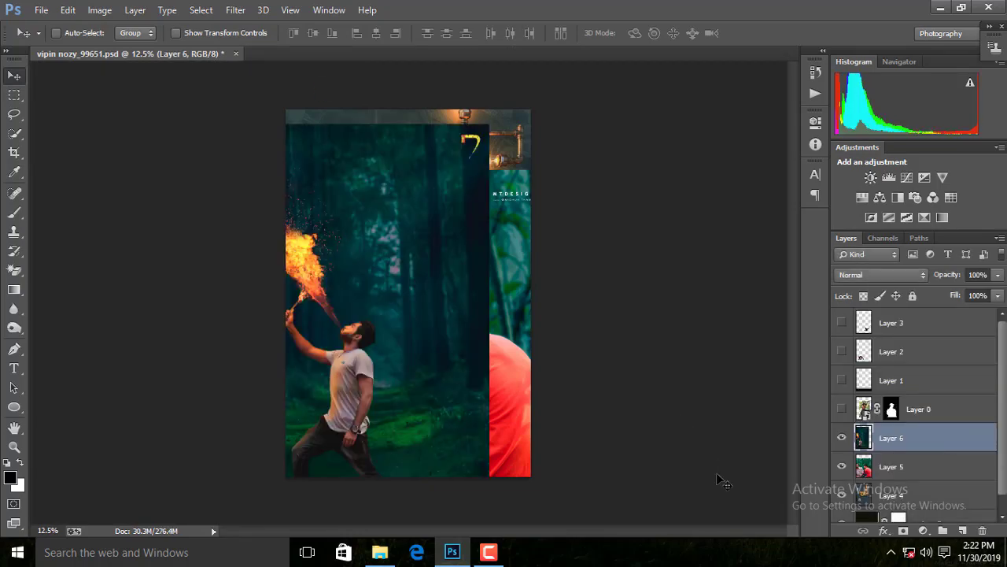
# Hide Layer 5, then shrink the fire-breather photo and move it to the upper left.
pyautogui.hotkey('ctrl', 't')
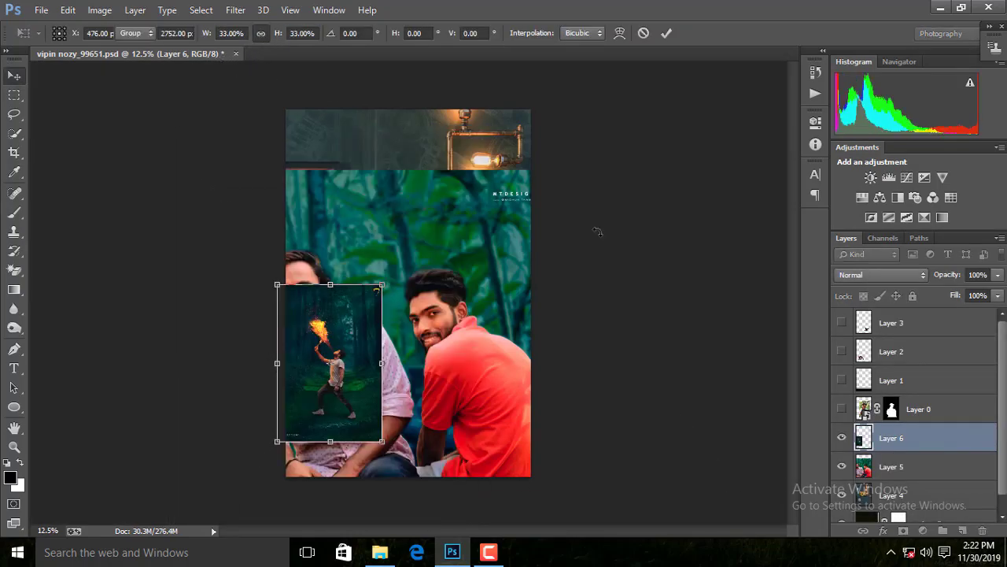
pyautogui.press('Return')
pyautogui.click(841, 466)
pyautogui.moveTo(370, 366); pyautogui.dragTo(362, 236)
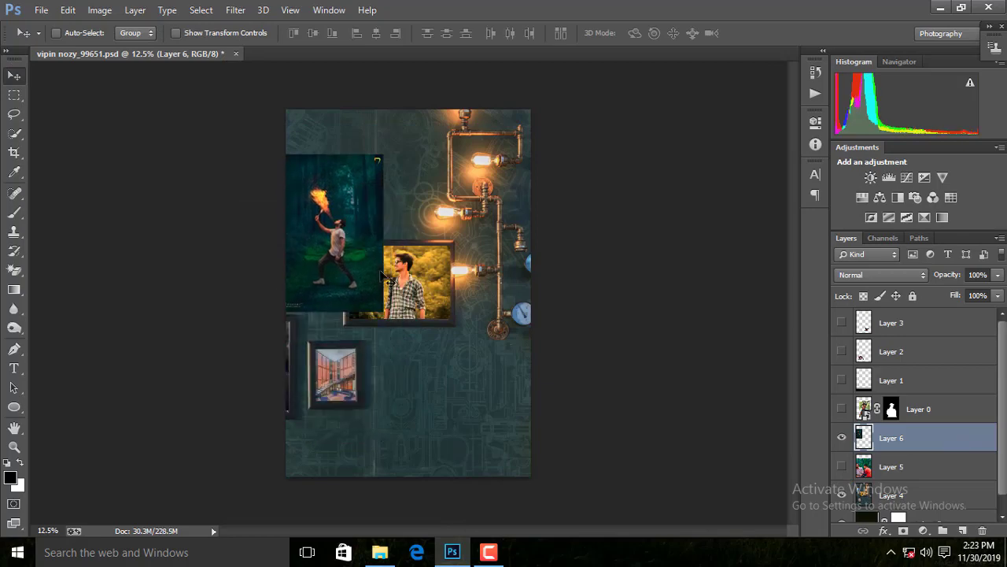
pyautogui.hotkey('ctrl', 't')
pyautogui.moveTo(383, 314); pyautogui.dragTo(344, 253)
pyautogui.hotkey('ctrl', '+')
pyautogui.hotkey('ctrl', '+')
pyautogui.hotkey('ctrl', '+')
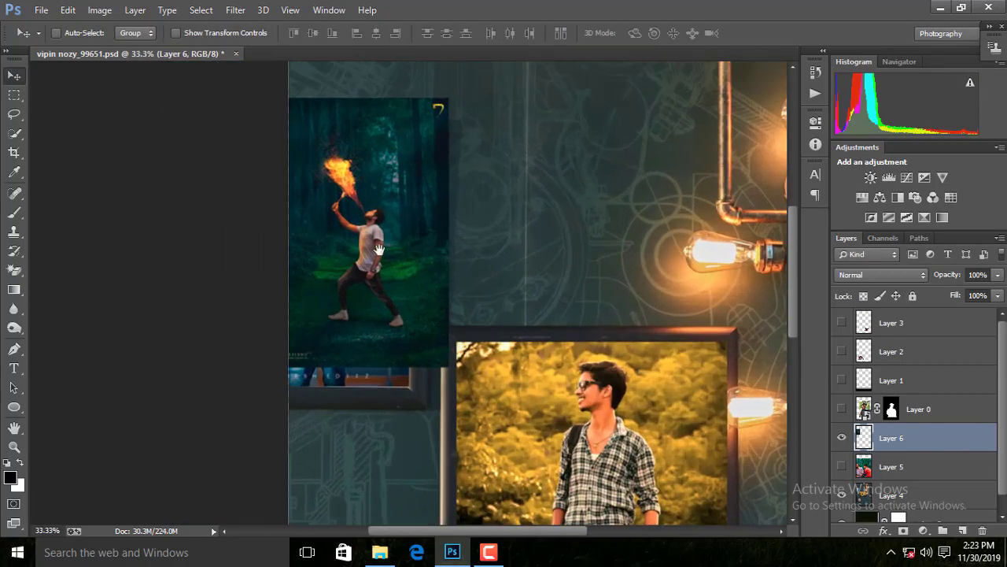
# Scale the fire photo to about 89% and tilt it over the left wall frame.
pyautogui.hotkey('ctrl', 't')
pyautogui.moveTo(462, 398); pyautogui.dragTo(405, 325)
pyautogui.moveTo(377, 293); pyautogui.dragTo(356, 285)
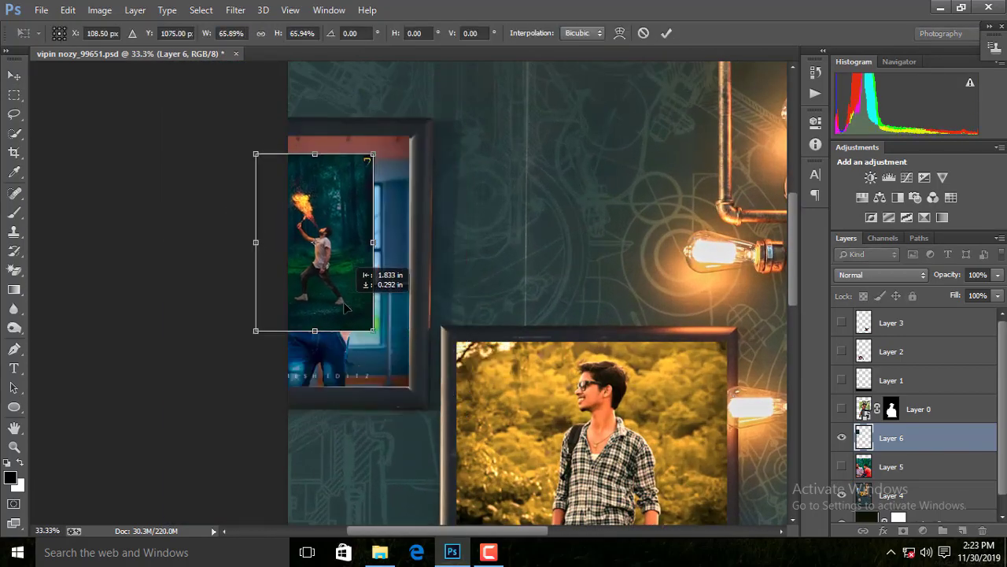
pyautogui.moveTo(379, 334); pyautogui.dragTo(449, 338)
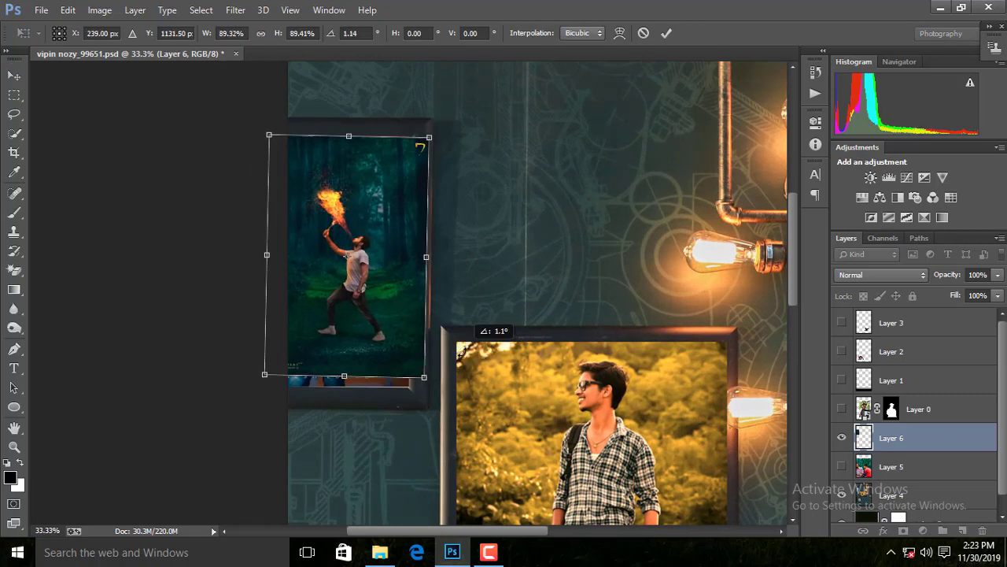
pyautogui.moveTo(421, 301); pyautogui.dragTo(402, 366)
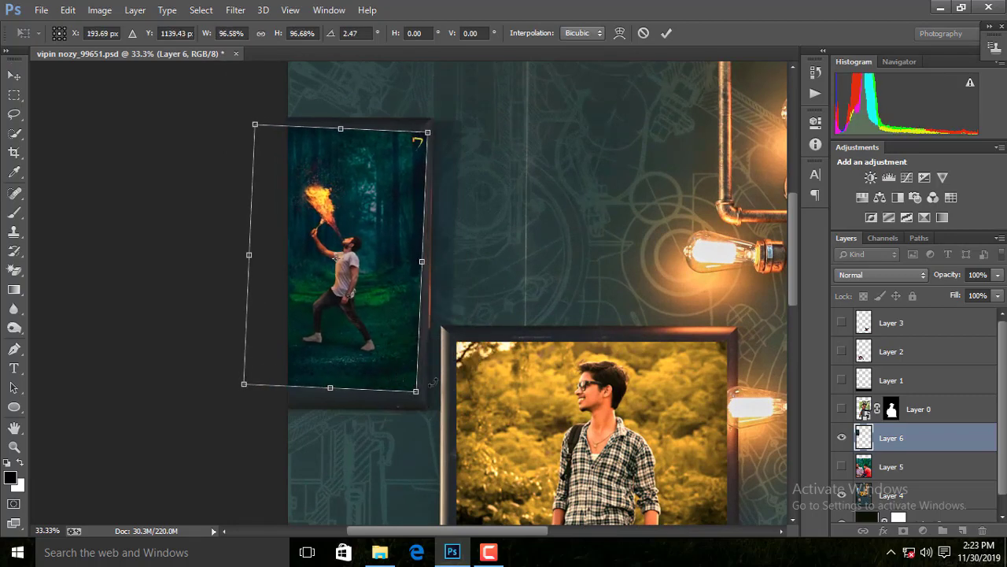
pyautogui.press('Return')
# Set the fire photo to 64% opacity and rotate it about two degrees to align with the frame.
pyautogui.hotkey('ctrl', '+')
pyautogui.hotkey('ctrl', '+')
pyautogui.moveTo(467, 282); pyautogui.dragTo(463, 291)
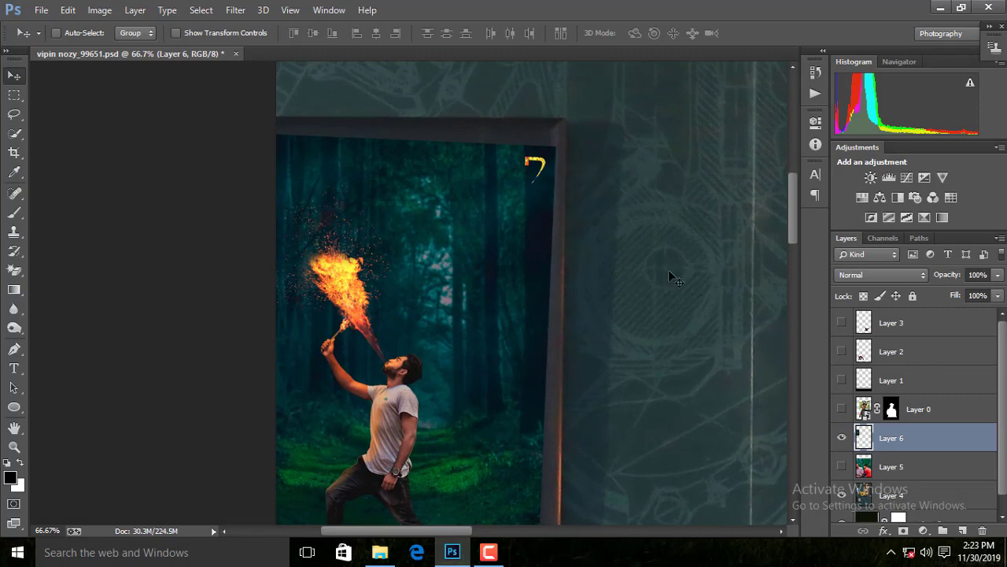
pyautogui.write('64')
pyautogui.press('Return')
pyautogui.hotkey('ctrl', 't')
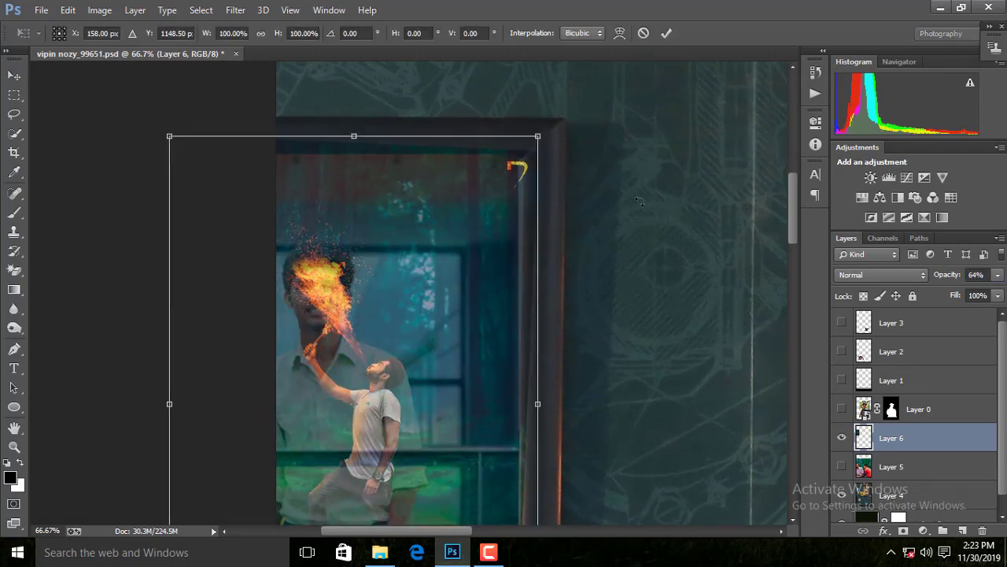
pyautogui.moveTo(635, 204); pyautogui.dragTo(630, 193)
pyautogui.scroll(-3, 548, 301)
pyautogui.scroll(2, 549, 302)
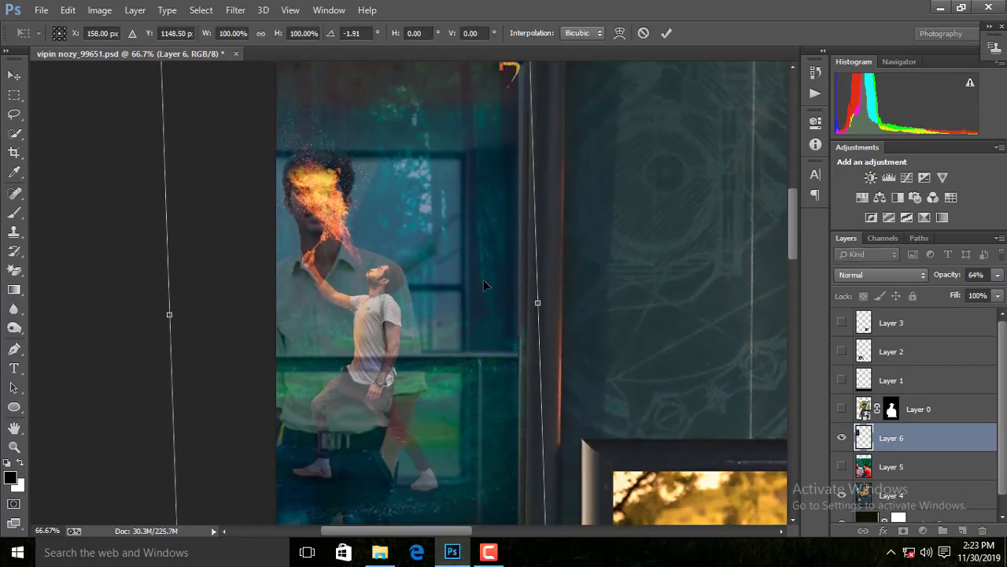
pyautogui.press('Return')
pyautogui.hotkey('ctrl', '+')
pyautogui.moveTo(551, 281)
pyautogui.mouseDown()
pyautogui.moveTo(535, 288)
pyautogui.moveTo(590, 151)
pyautogui.moveTo(589, 178)
pyautogui.mouseUp()
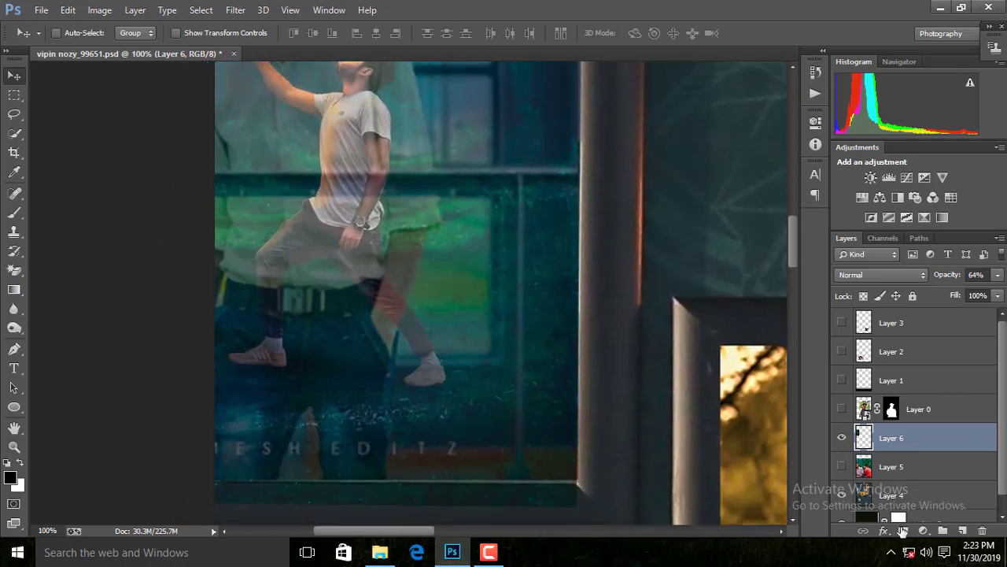
# Add a layer mask to Layer 6 and mask the strip along the frame's bottom edge.
pyautogui.click(902, 531)
pyautogui.press('m')
pyautogui.hotkey('ctrl', '+')
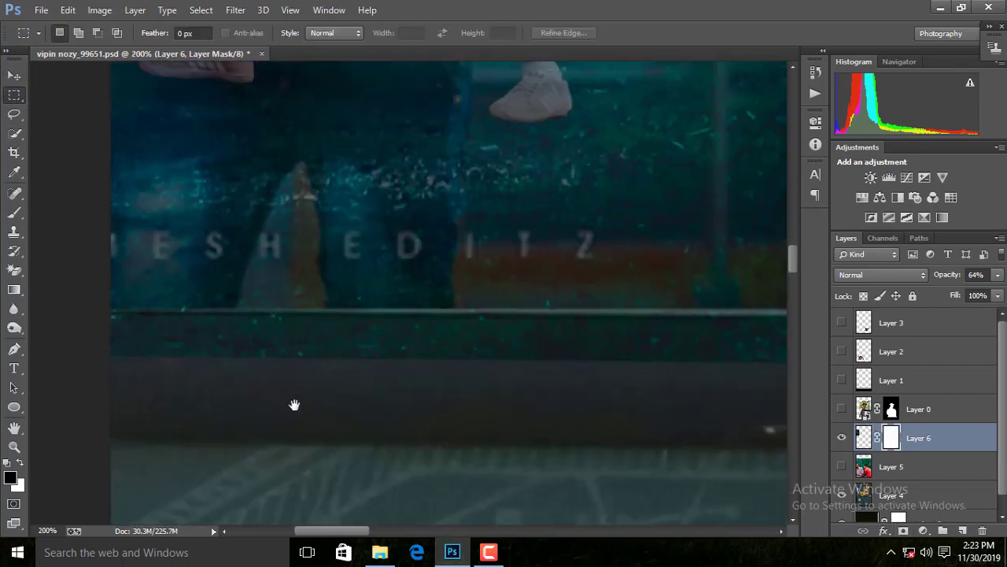
pyautogui.hotkey('ctrl', '-')
pyautogui.moveTo(578, 359); pyautogui.dragTo(667, 366)
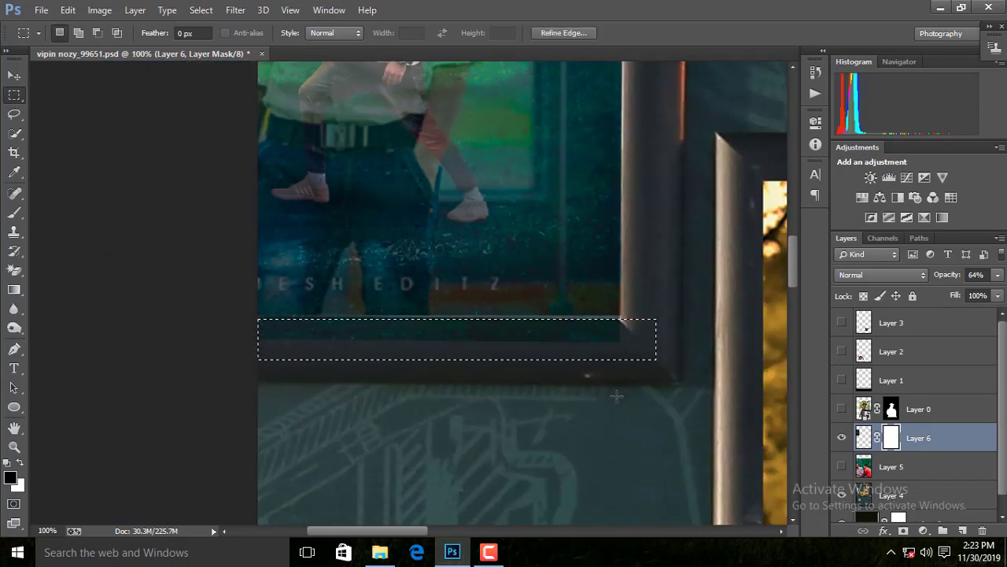
pyautogui.click(15, 212)
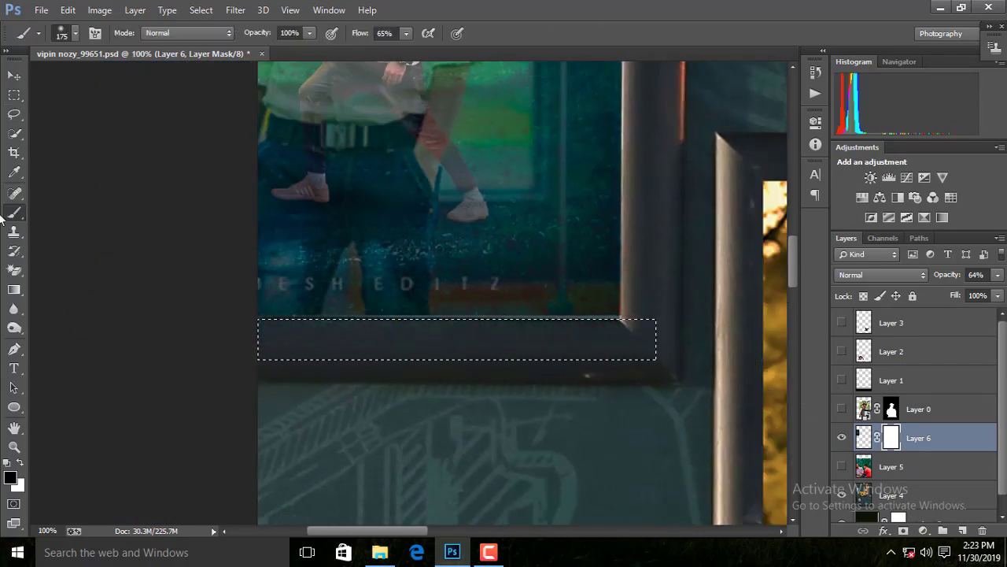
pyautogui.click(14, 114)
# Zoom into the frame's top corner for masking, then fit the whole document in view.
pyautogui.scroll(5, 218, 294)
pyautogui.scroll(5, 428, 308)
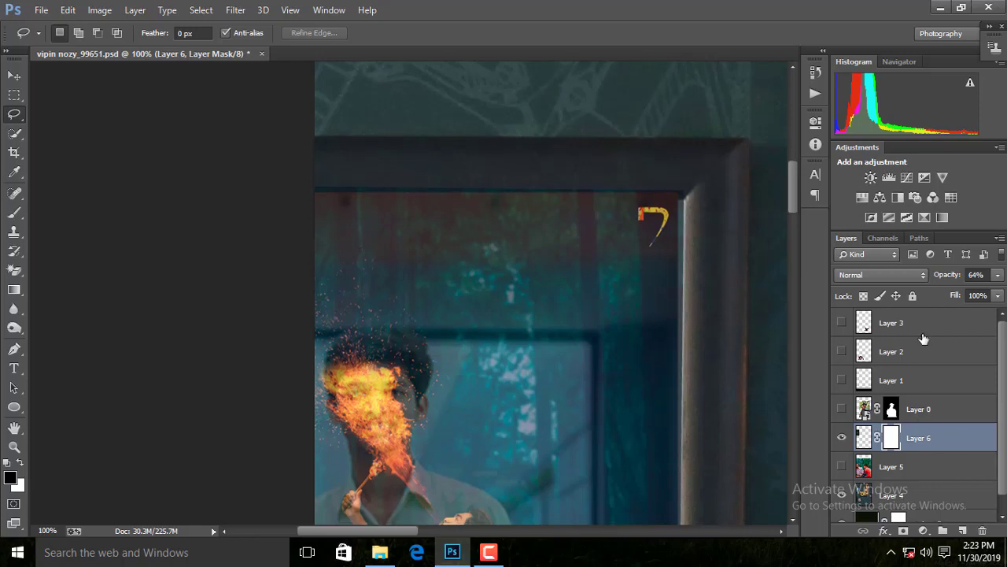
pyautogui.hotkey('ctrl', '0')
pyautogui.keyDown('ctrl'); pyautogui.click(334, 292); pyautogui.keyUp('ctrl')
pyautogui.keyDown('ctrl'); pyautogui.click(334, 292); pyautogui.keyUp('ctrl')
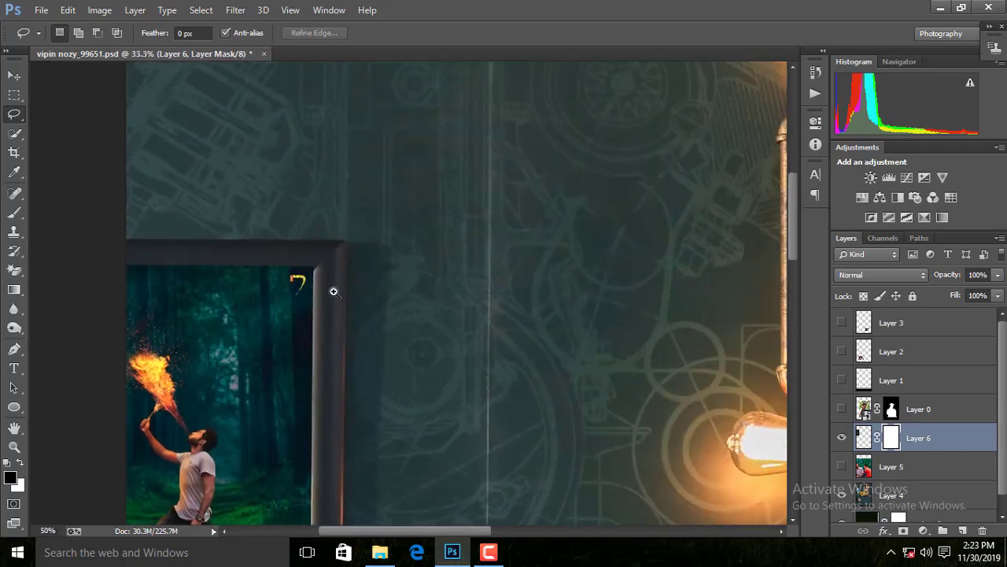
pyautogui.keyDown('ctrl'); pyautogui.click(334, 292); pyautogui.keyUp('ctrl')
pyautogui.keyDown('ctrl'); pyautogui.click(580, 288); pyautogui.keyUp('ctrl')
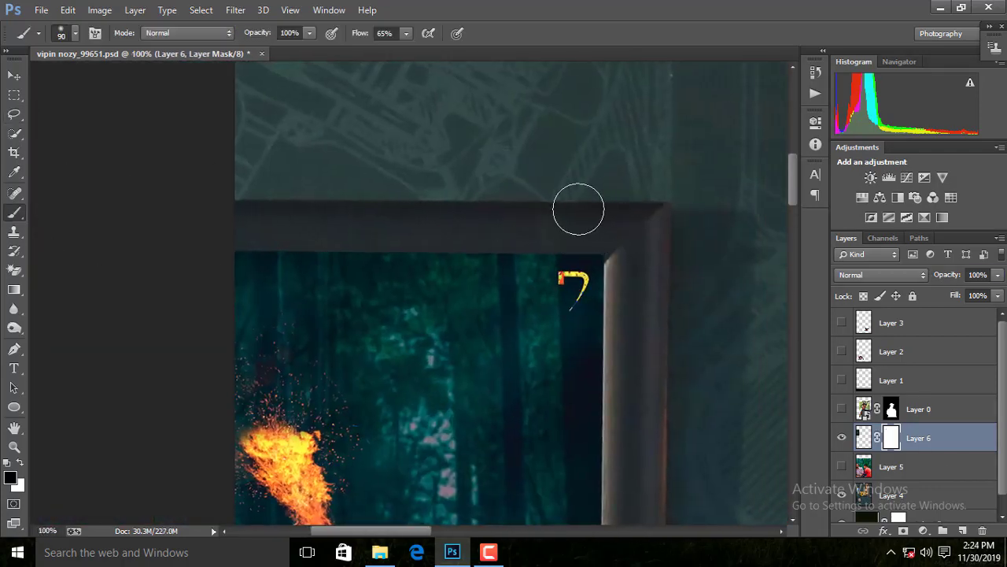
pyautogui.hotkey('ctrl', '0')
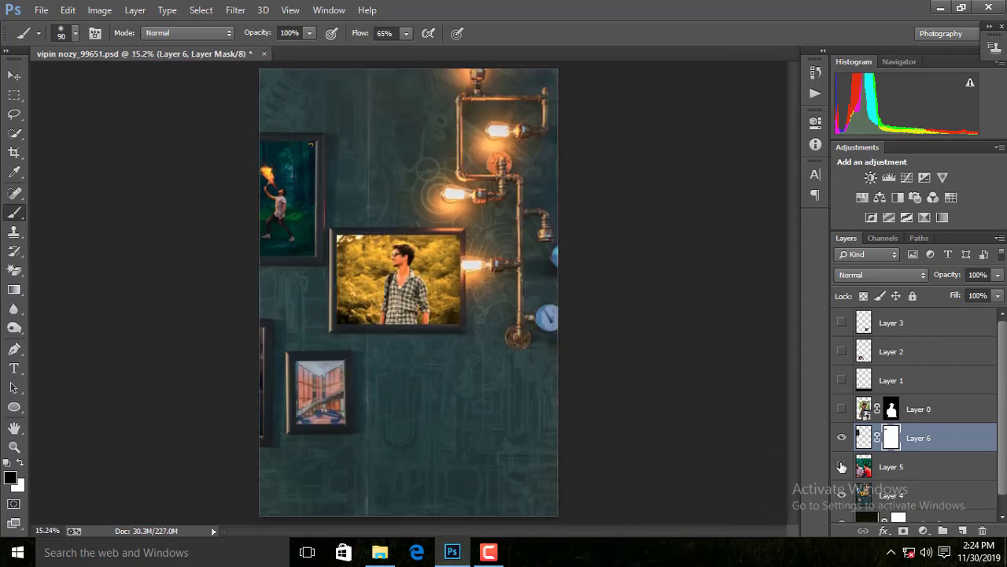
# Show and select Layer 5, scale the two-men photo to 38% and move it up and right.
pyautogui.click(841, 467)
pyautogui.click(871, 470)
pyautogui.hotkey('ctrl', 't')
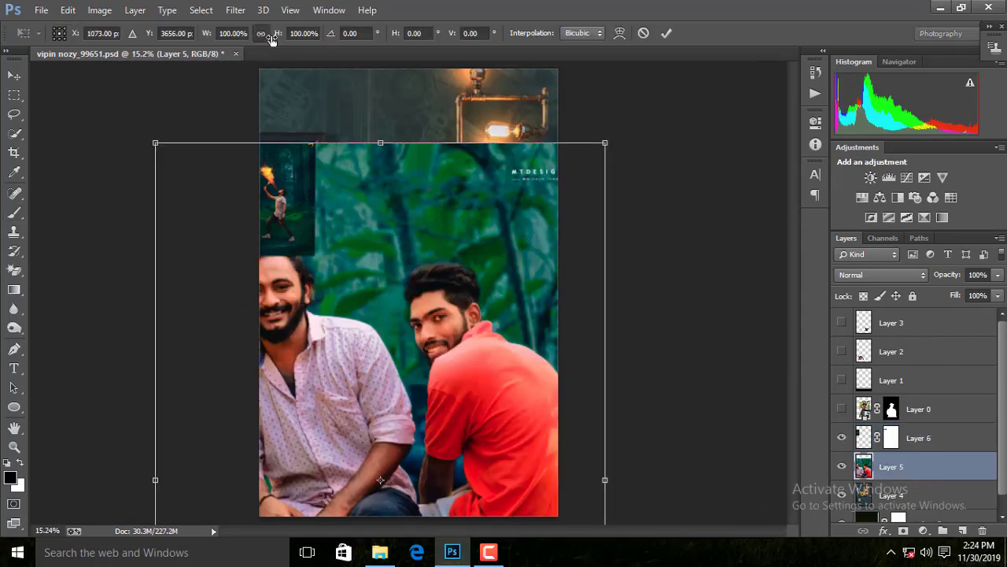
pyautogui.click(231, 33)
pyautogui.write('38')
pyautogui.press('Tab')
pyautogui.press('Return')
pyautogui.press('v')
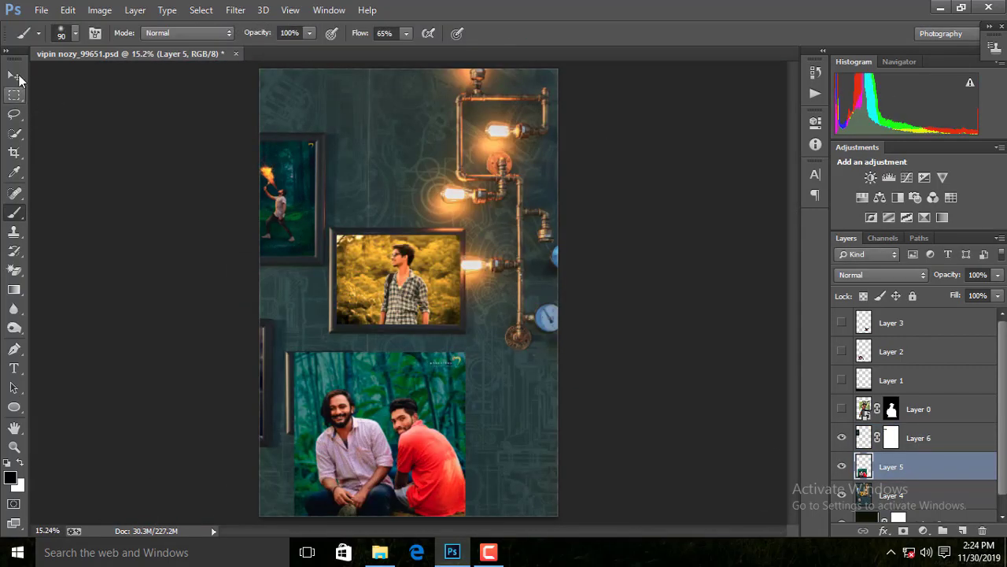
pyautogui.moveTo(348, 444)
pyautogui.mouseDown()
pyautogui.moveTo(376, 279)
pyautogui.moveTo(370, 292)
pyautogui.mouseUp()
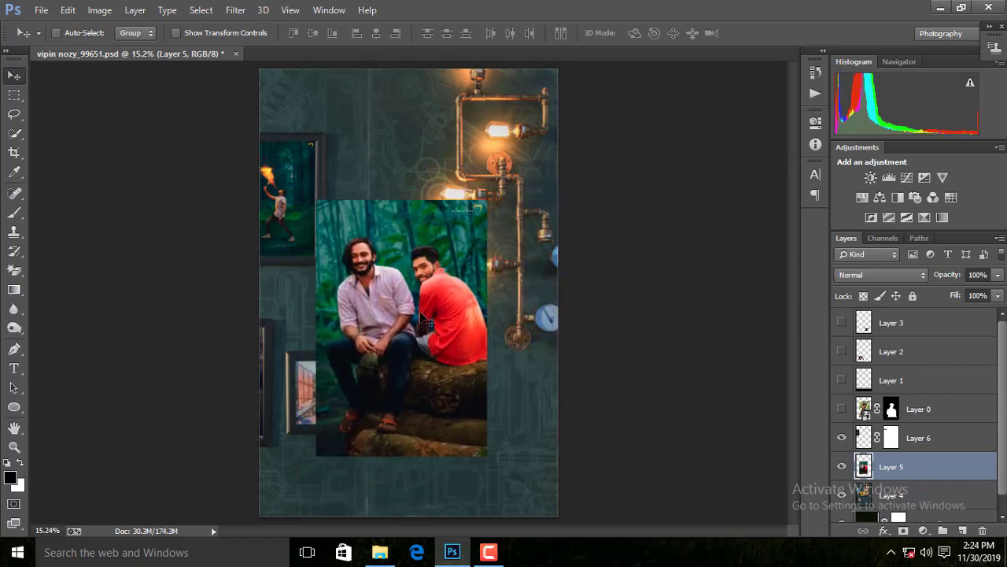
# Rescale the two-men photo to 26% and move it into the lower-left frame.
pyautogui.hotkey('ctrl', 't')
pyautogui.click(231, 33)
pyautogui.write('53')
pyautogui.press('Tab')
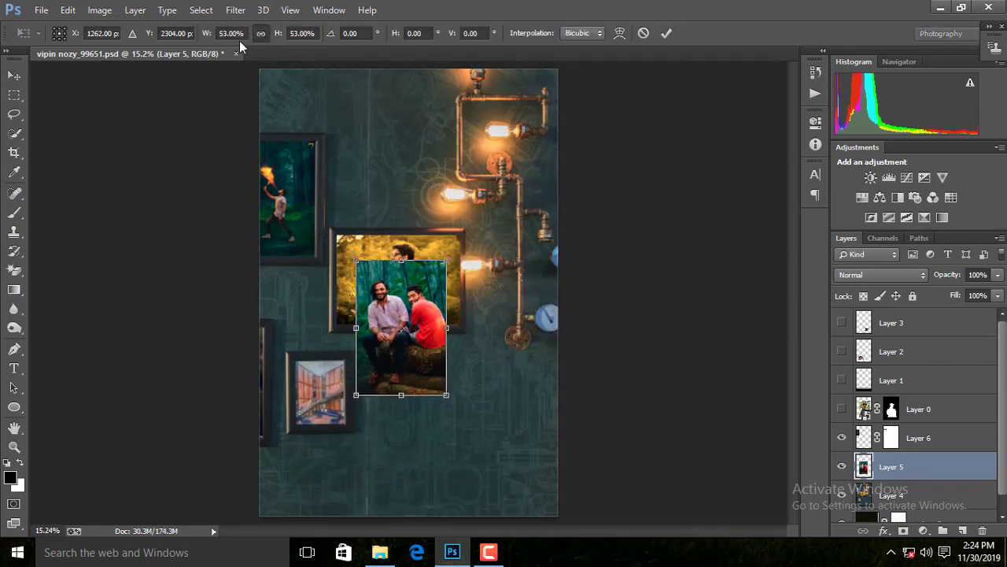
pyautogui.moveTo(393, 330); pyautogui.dragTo(321, 400)
pyautogui.write('26')
pyautogui.press('Return')
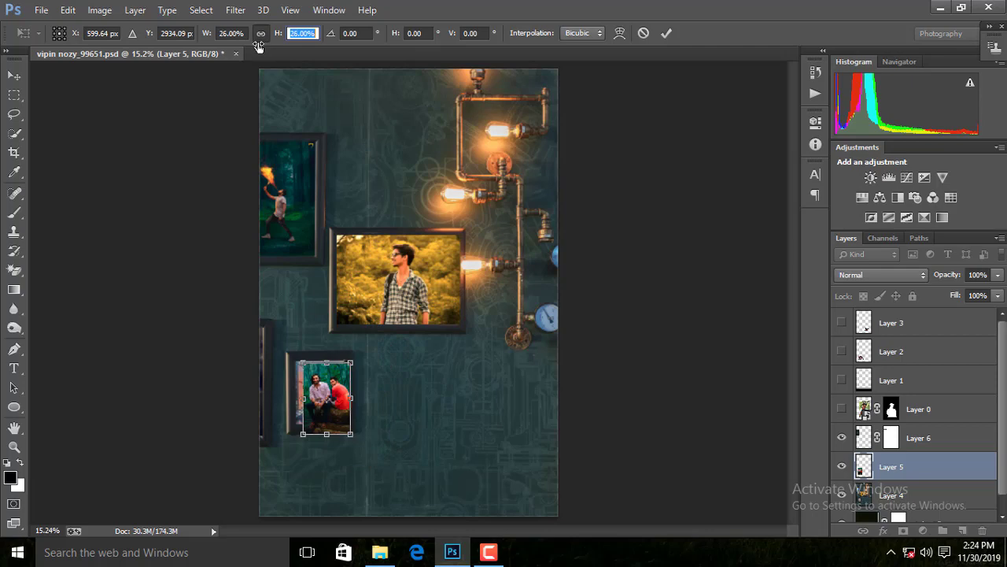
pyautogui.press('Return')
# Stretch the photo's width to fill the lower-left frame.
pyautogui.scroll(5, 478, 246)
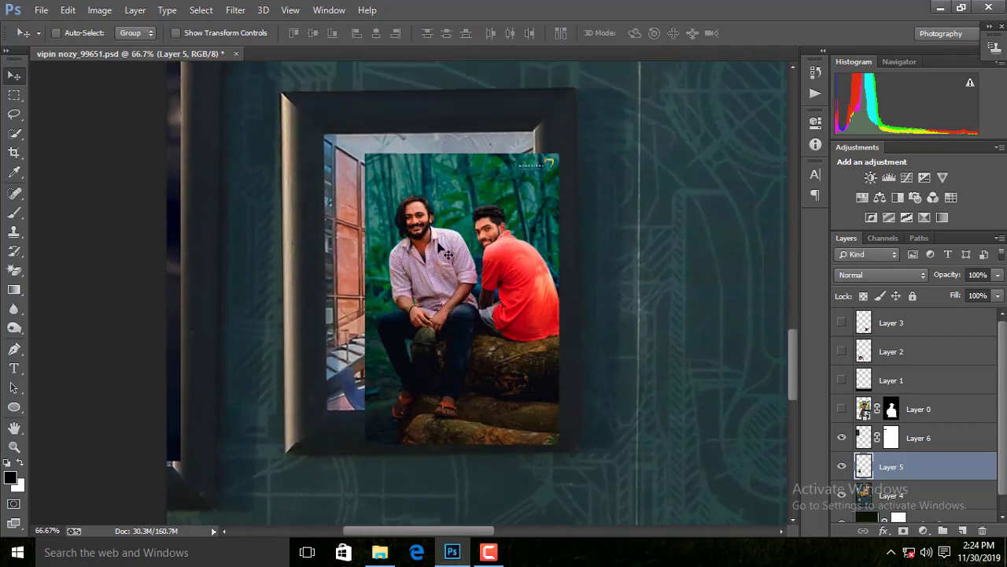
pyautogui.hotkey('ctrl', 't')
pyautogui.moveTo(510, 289); pyautogui.dragTo(541, 290)
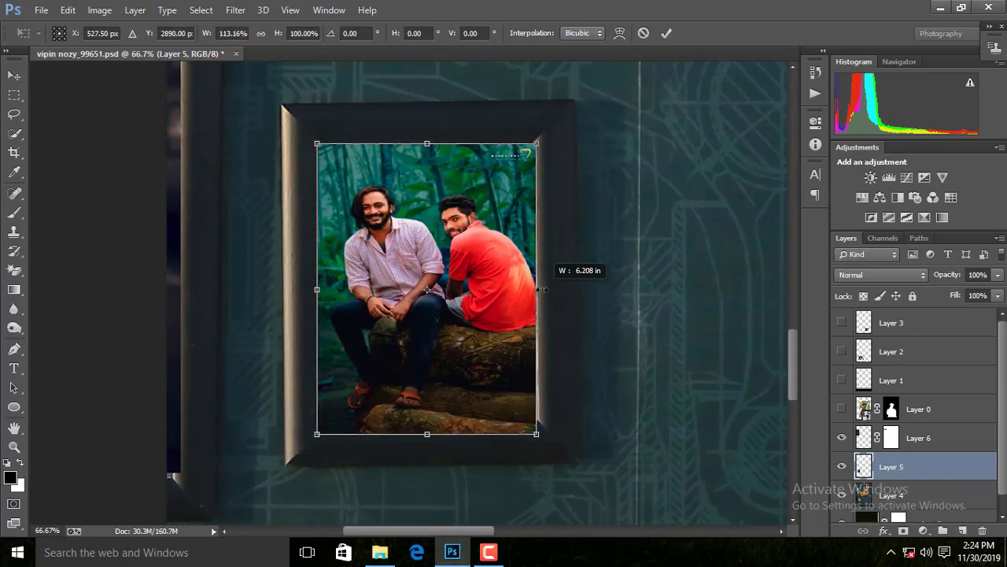
pyautogui.press('Return')
# Set Layer 5's opacity to 49% so the frame shows through.
pyautogui.write('49')
pyautogui.press('Return')
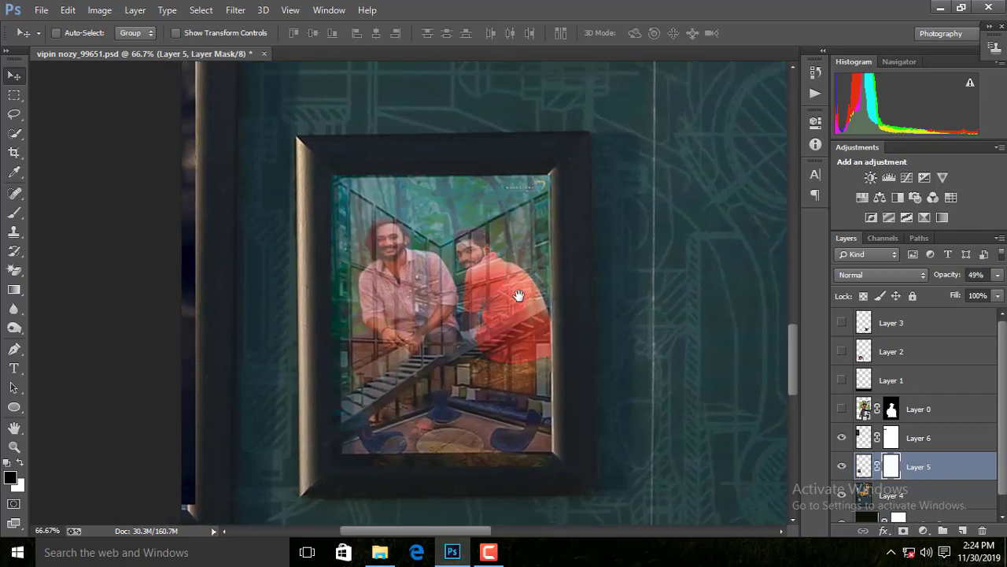
pyautogui.scroll(1, 481, 178)
# Paint Layer 5's mask to trim the photo to the frame opening and restore full opacity.
pyautogui.click(16, 208)
pyautogui.scroll(-2, 455, 401)
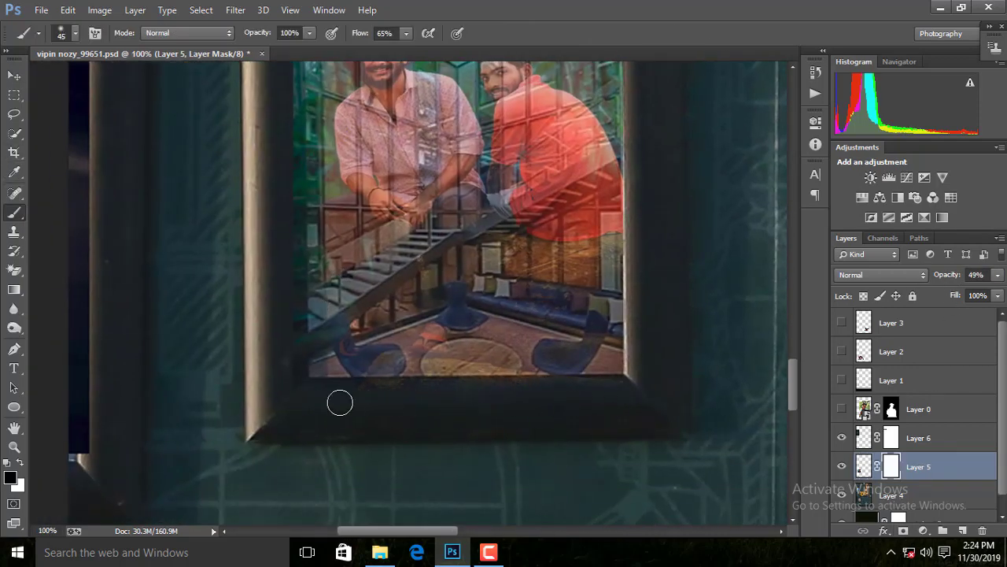
pyautogui.scroll(2, 276, 236)
pyautogui.scroll(2, 276, 236)
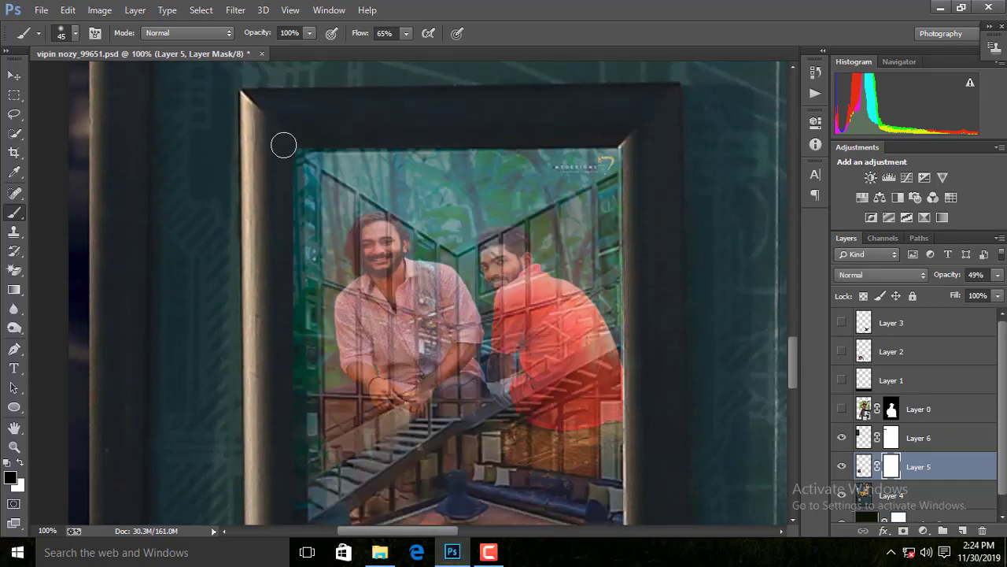
pyautogui.scroll(-2, 284, 363)
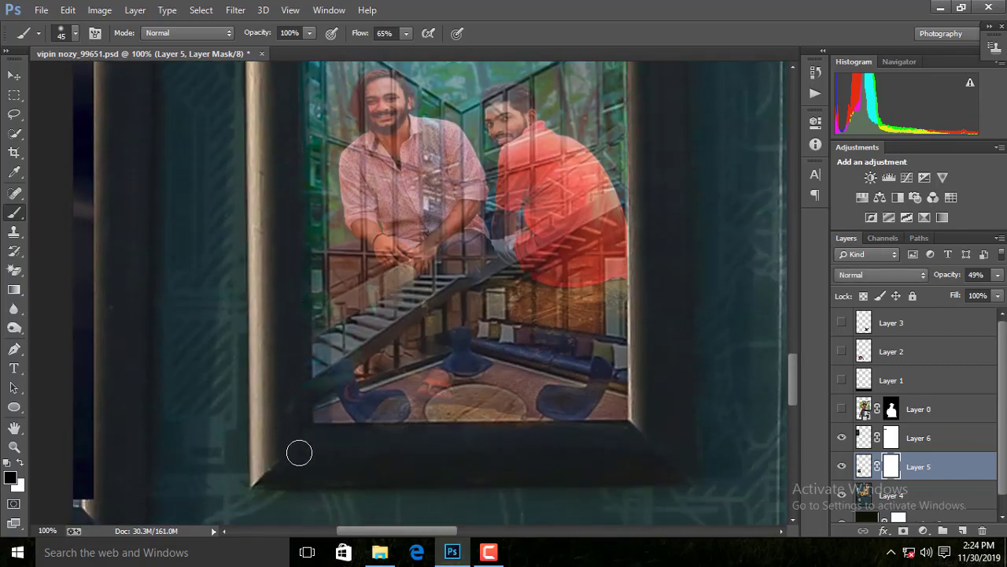
pyautogui.hotkey('ctrl', '0')
pyautogui.scroll(1, 405, 382)
pyautogui.scroll(1, 456, 307)
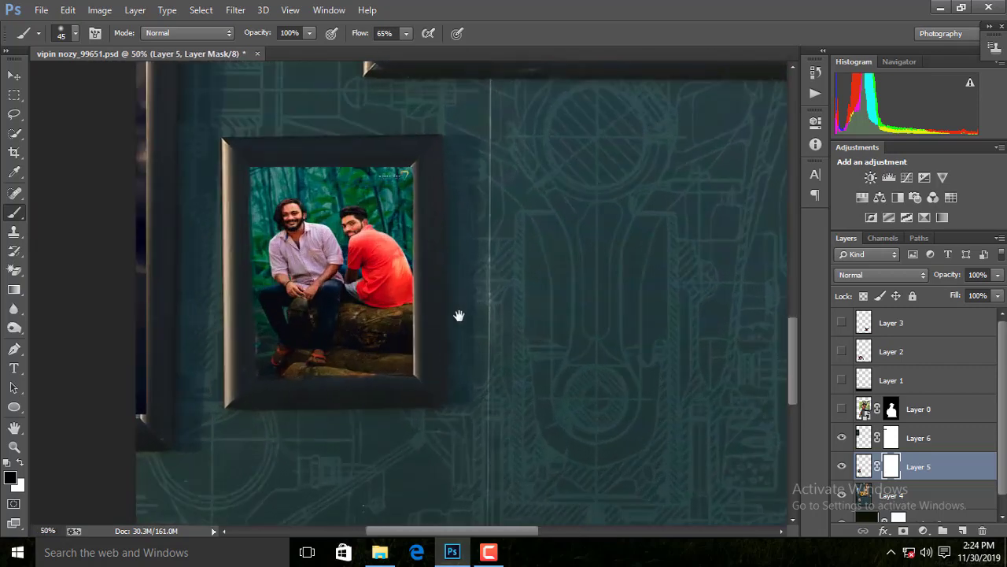
pyautogui.scroll(1, 459, 315)
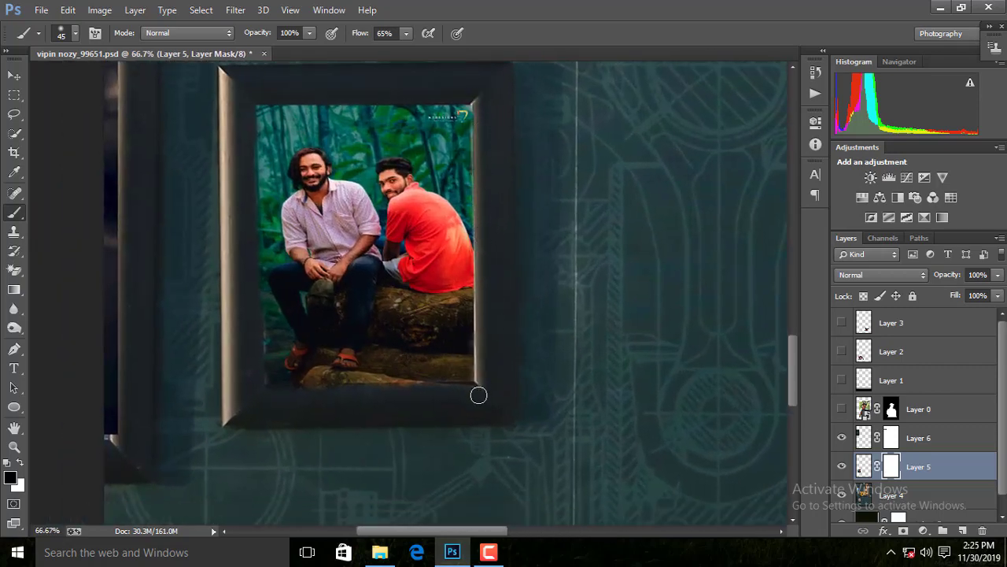
pyautogui.hotkey('ctrl', '0')
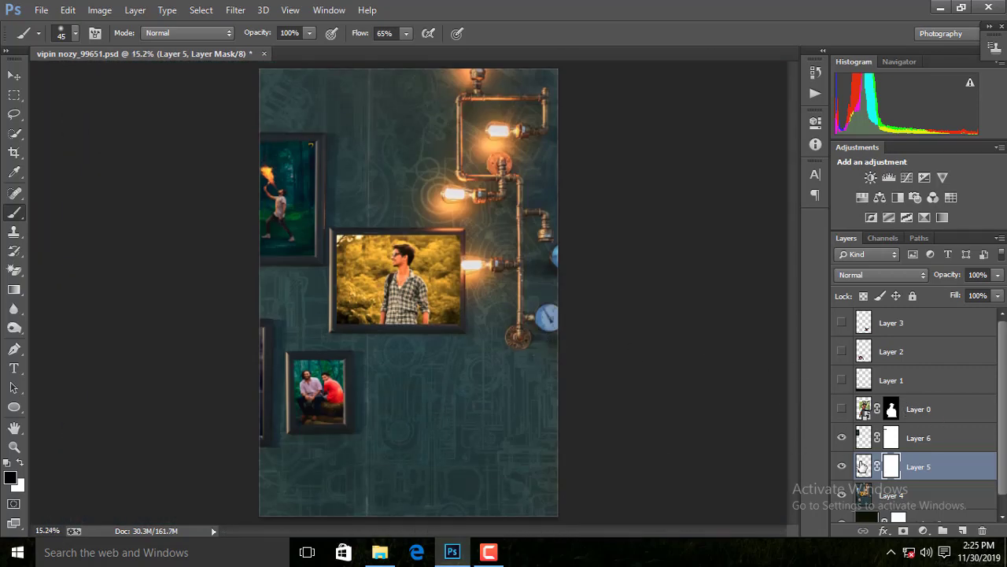
# Show the man and makeup layers, then merge the background layers through Color Fill 1.
pyautogui.click(842, 409)
pyautogui.moveTo(842, 380); pyautogui.dragTo(842, 323)
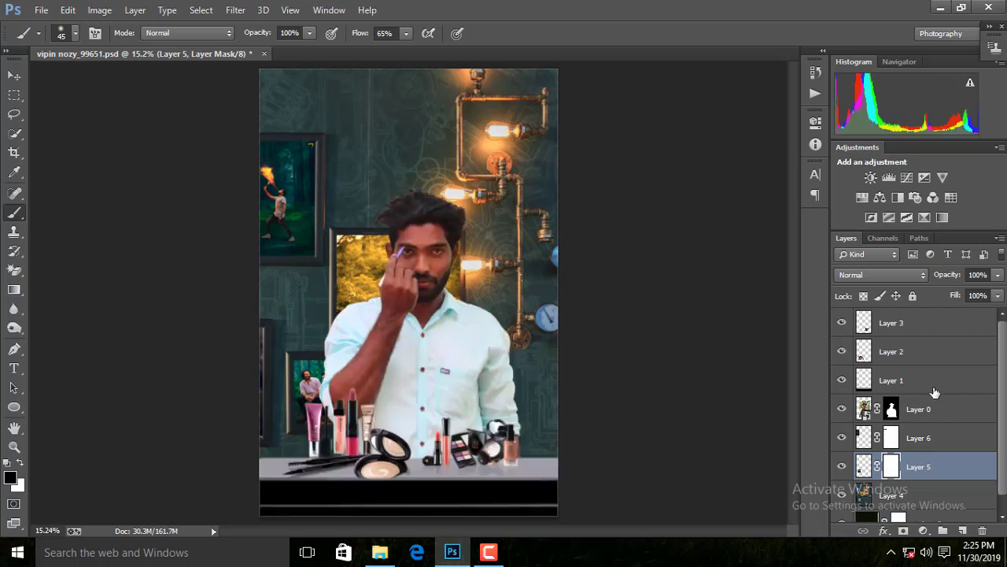
pyautogui.keyDown('shift'); pyautogui.click(947, 508); pyautogui.keyUp('shift')
pyautogui.keyDown('shift'); pyautogui.click(947, 507); pyautogui.keyUp('shift')
pyautogui.keyDown('shift'); pyautogui.click(950, 431); pyautogui.keyUp('shift')
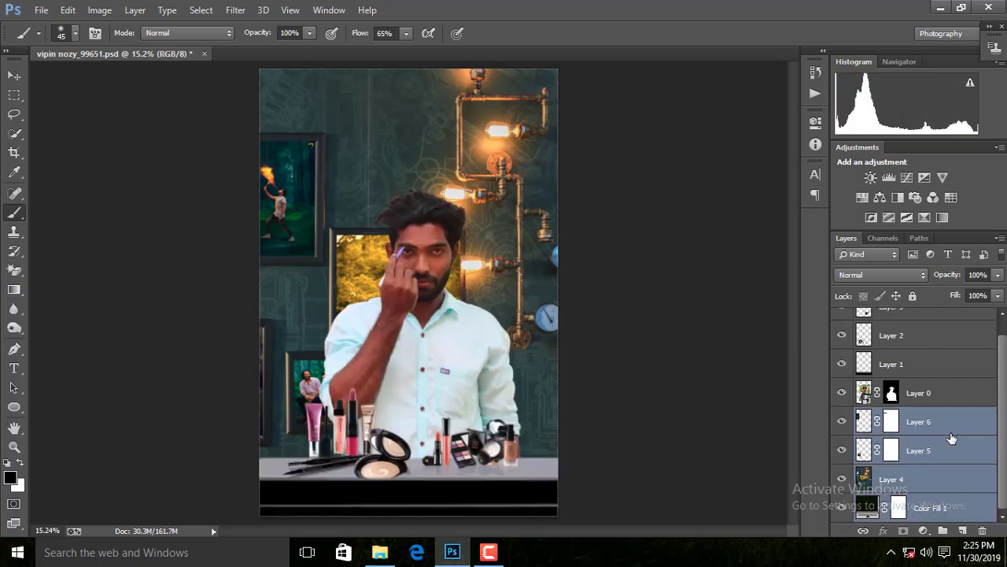
pyautogui.rightClick(951, 447)
pyautogui.click(717, 425)
# Select the man's Layer 0 and apply the Camera Raw Filter.
pyautogui.press('z')
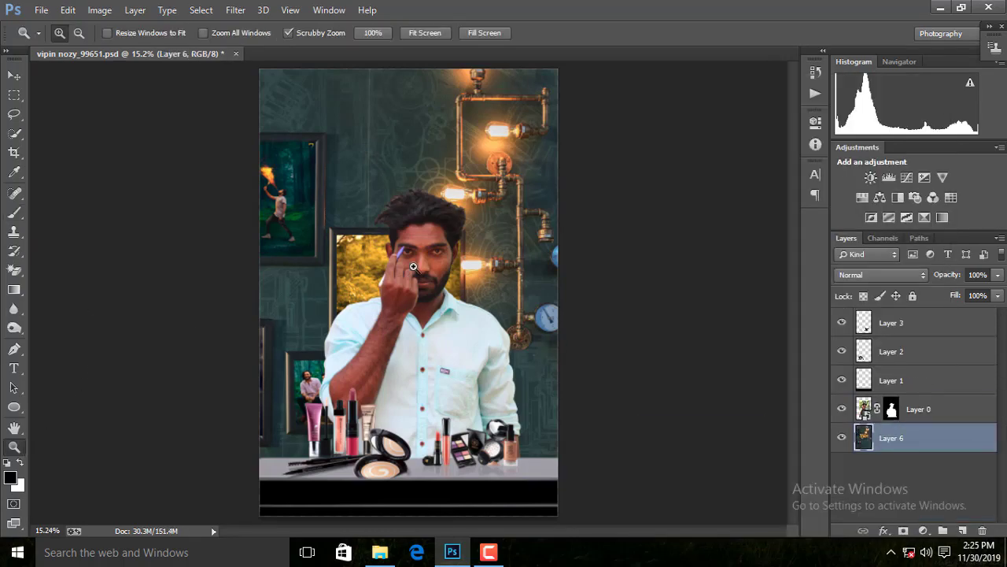
pyautogui.click(426, 274)
pyautogui.click(425, 32)
pyautogui.click(933, 409)
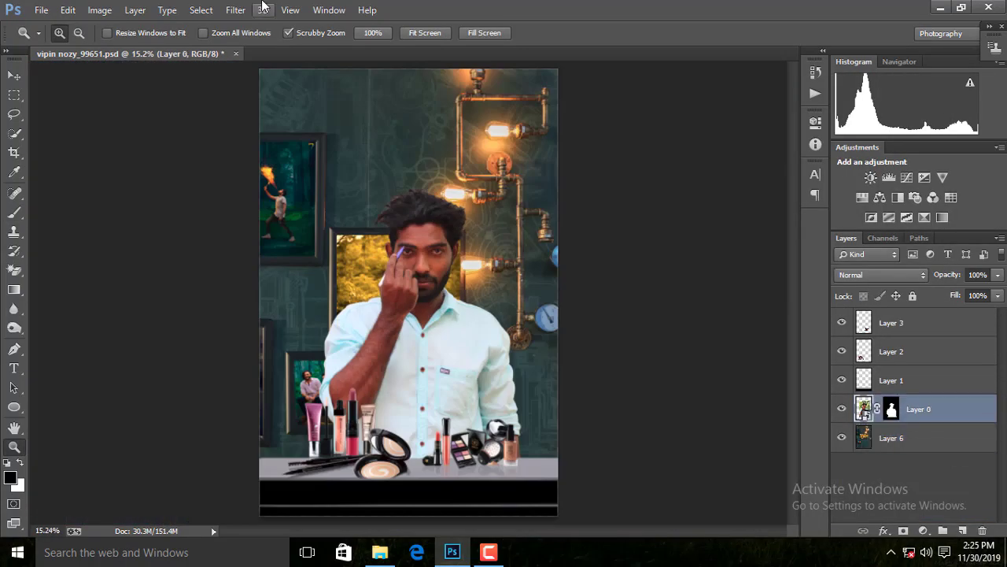
pyautogui.click(236, 9)
pyautogui.click(273, 95)
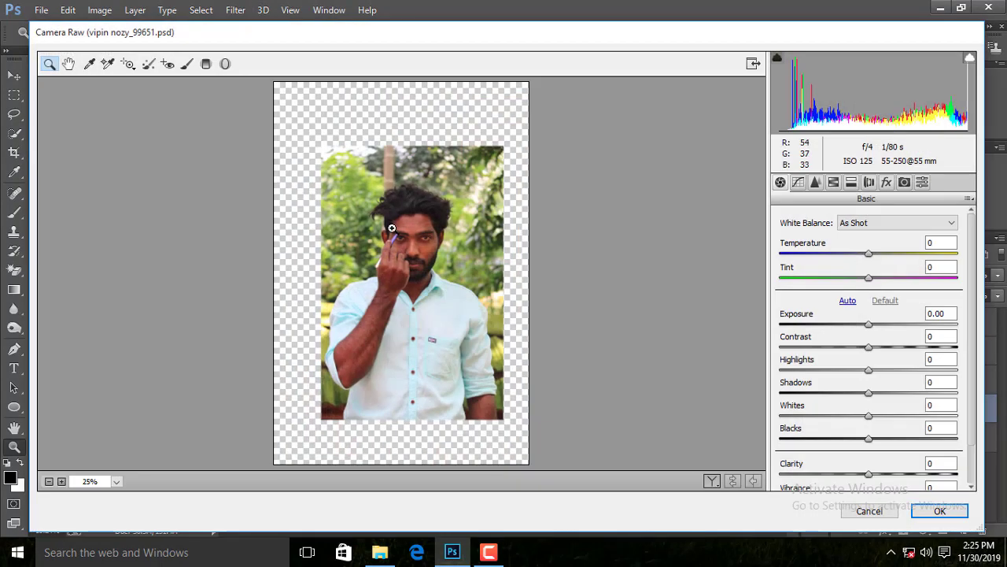
# Brighten the reds' luminance in the per-colour settings, previewing at 25%.
pyautogui.click(391, 225)
pyautogui.click(116, 481)
pyautogui.click(91, 317)
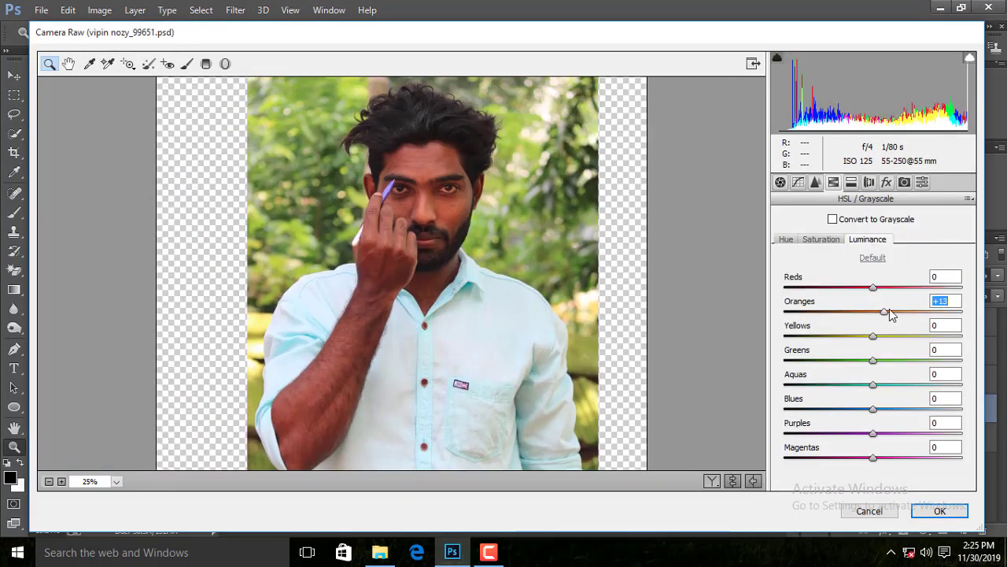
pyautogui.moveTo(875, 287); pyautogui.dragTo(897, 288)
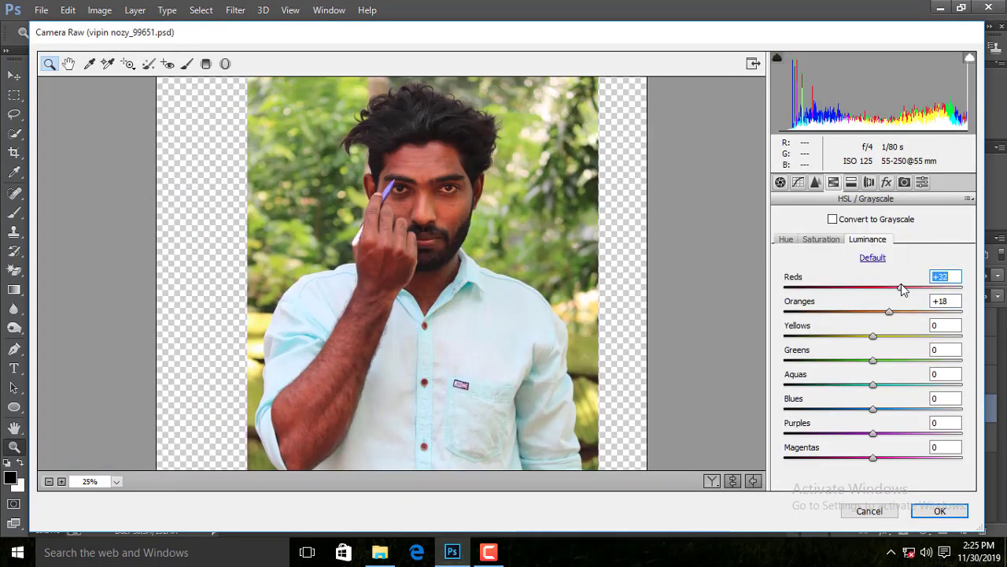
pyautogui.click(821, 239)
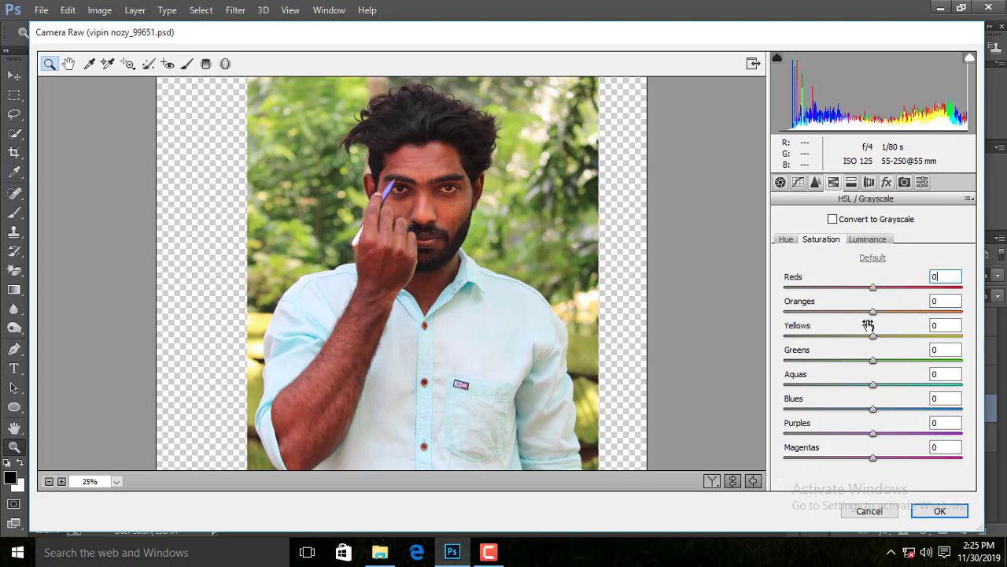
pyautogui.click(116, 481)
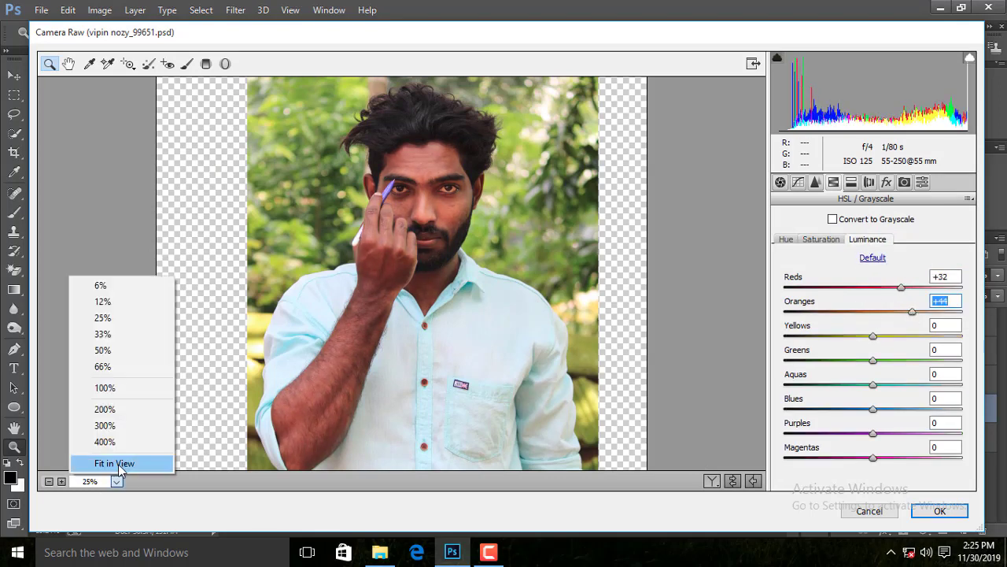
pyautogui.click(114, 463)
# Lift Shadows to +44, set Blacks to about -25, and add luminance noise reduction.
pyautogui.click(779, 182)
pyautogui.moveTo(868, 393); pyautogui.dragTo(907, 393)
pyautogui.moveTo(869, 438); pyautogui.dragTo(837, 440)
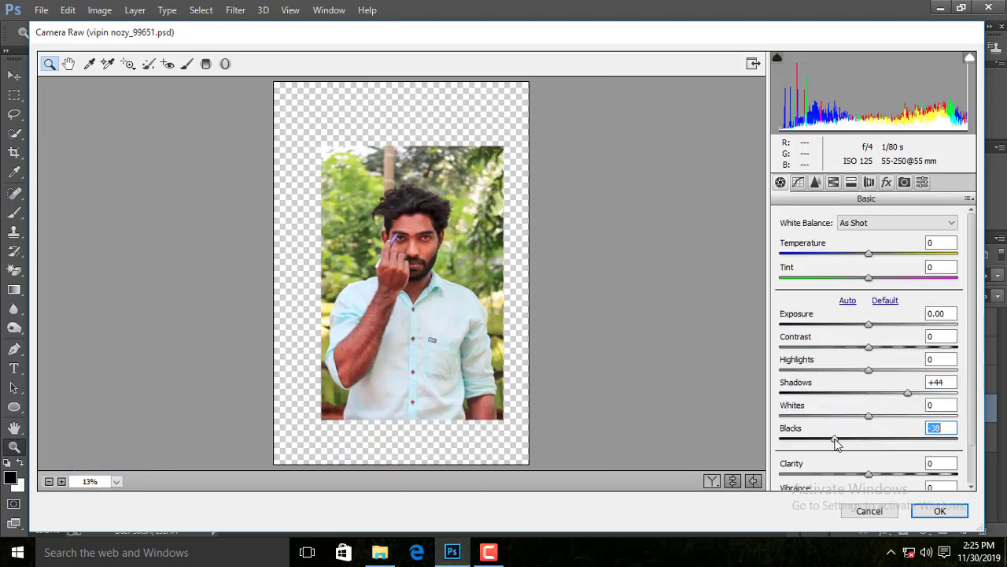
pyautogui.click(848, 441)
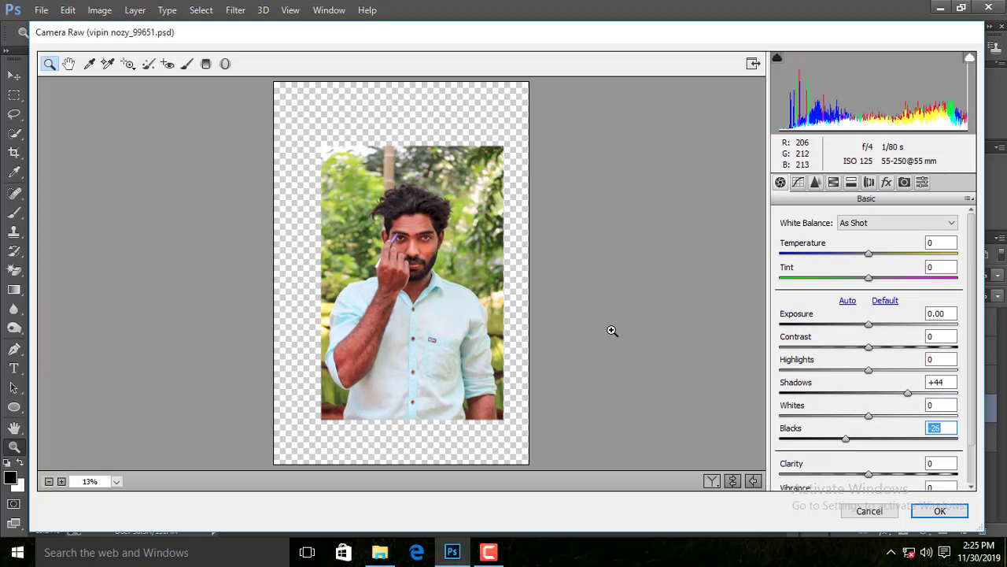
pyautogui.click(815, 182)
pyautogui.click(787, 366)
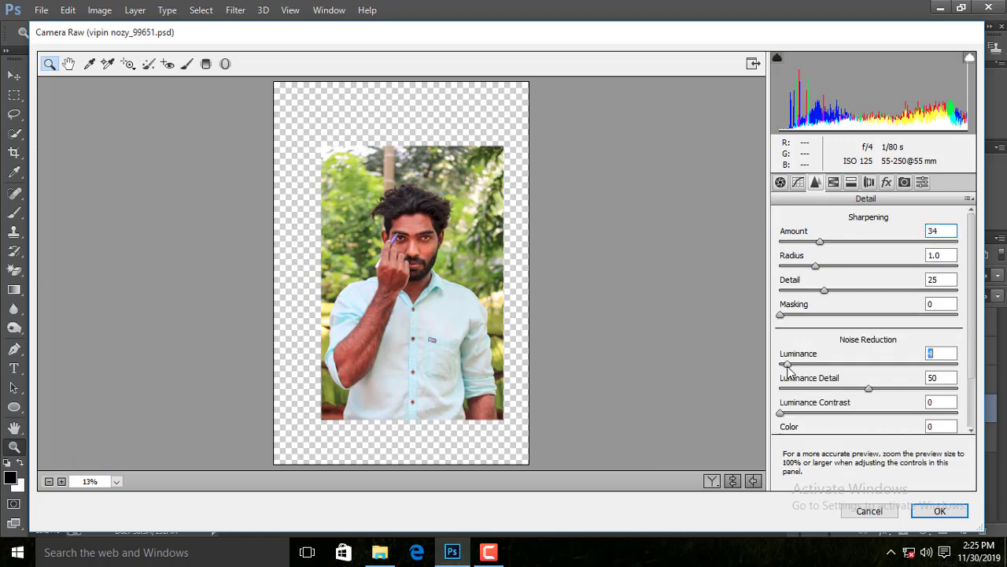
# Try a split-toning highlight tint at hue 45, then remove its saturation.
pyautogui.click(798, 182)
pyautogui.click(407, 366)
pyautogui.hotkey('ctrl', '0')
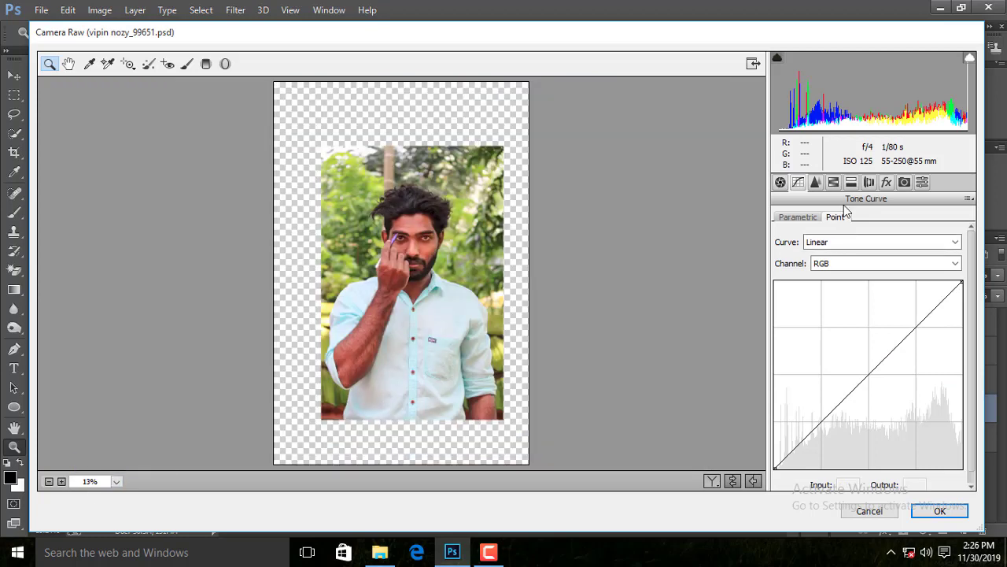
pyautogui.click(851, 181)
pyautogui.click(369, 279)
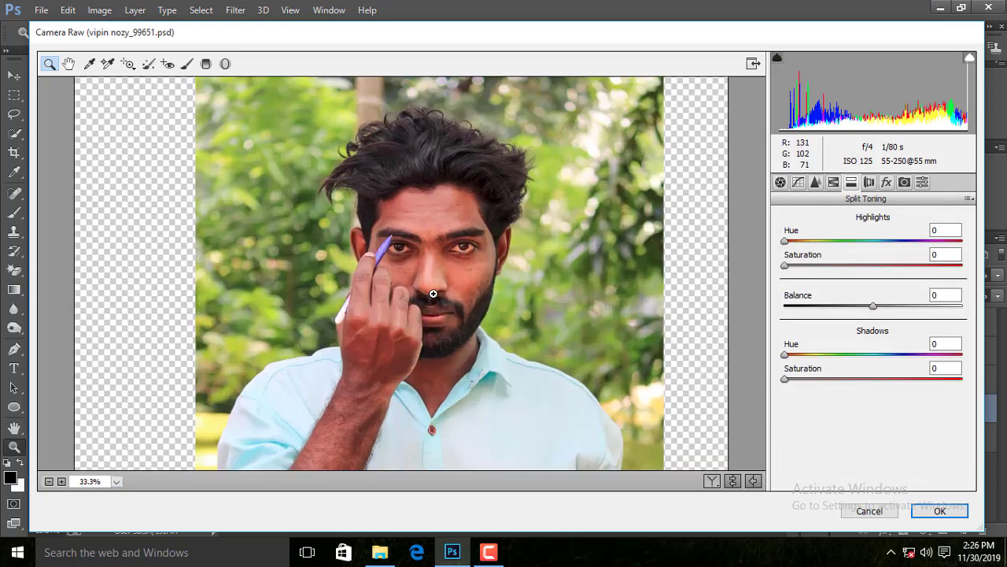
pyautogui.click(804, 266)
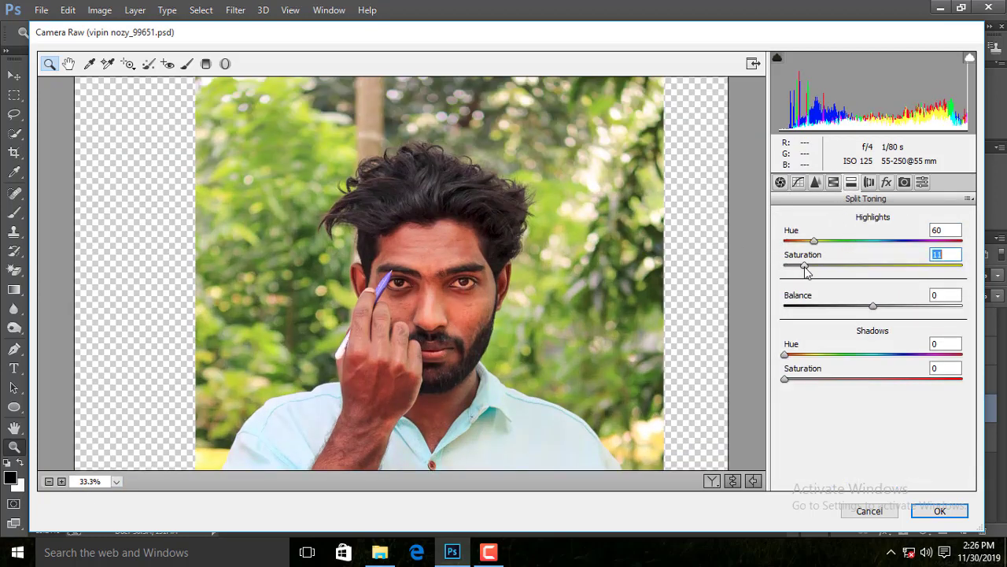
pyautogui.moveTo(853, 246)
pyautogui.mouseDown()
pyautogui.moveTo(807, 240)
pyautogui.moveTo(797, 267)
pyautogui.moveTo(778, 269)
pyautogui.mouseUp()
pyautogui.click(790, 266)
pyautogui.click(116, 480)
pyautogui.click(95, 287)
# Raise Highlights to +28 and inspect the shirt detail close up.
pyautogui.click(834, 182)
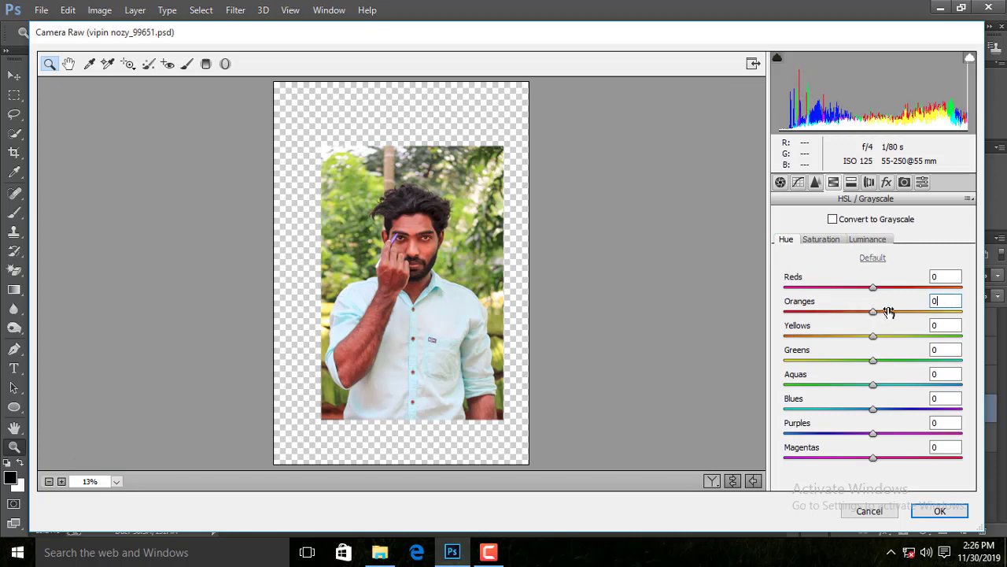
pyautogui.hotkey('ctrl', '+')
pyautogui.click(116, 481)
pyautogui.click(95, 288)
pyautogui.click(780, 182)
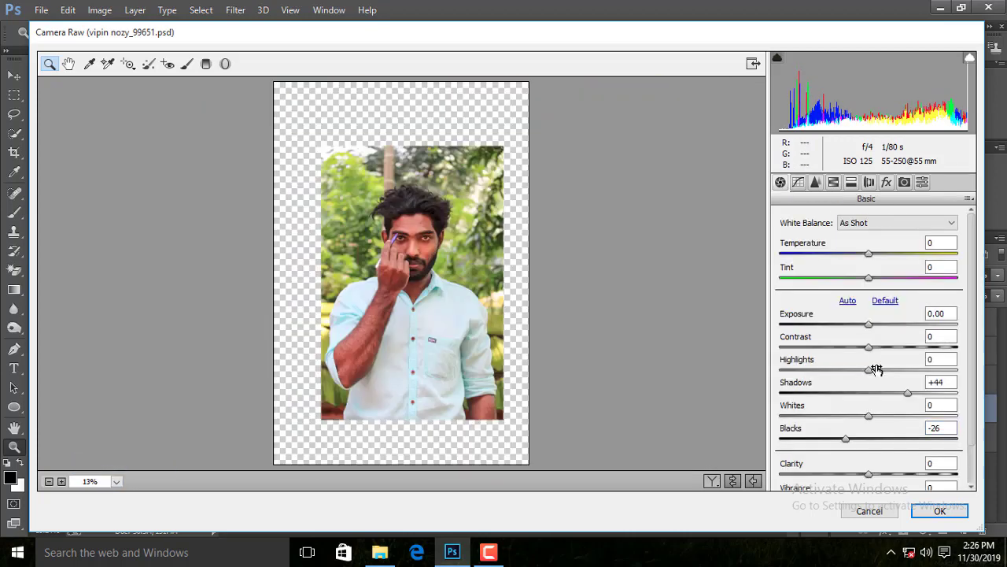
pyautogui.moveTo(875, 369); pyautogui.dragTo(890, 371)
pyautogui.click(870, 329)
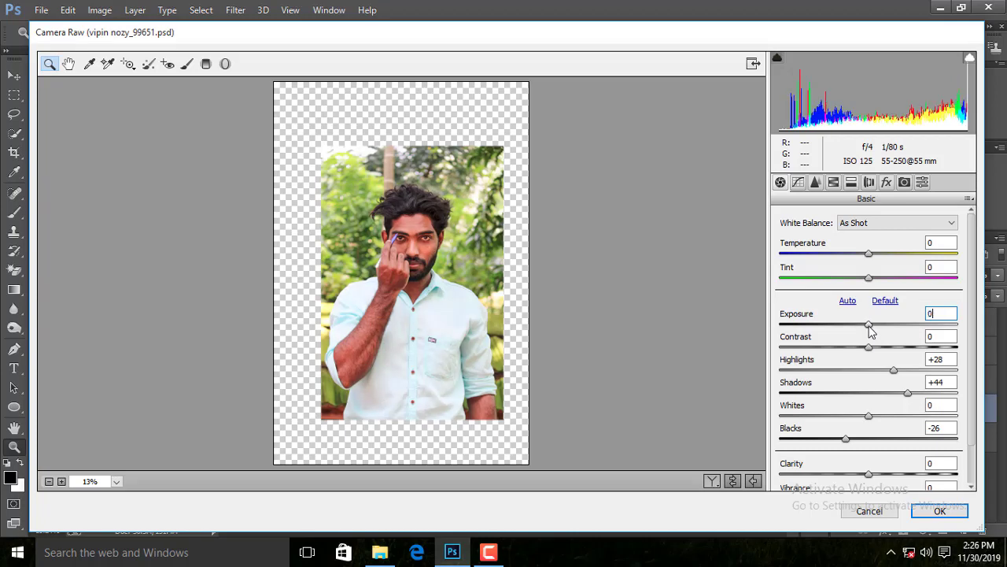
pyautogui.click(446, 328)
pyautogui.click(445, 328)
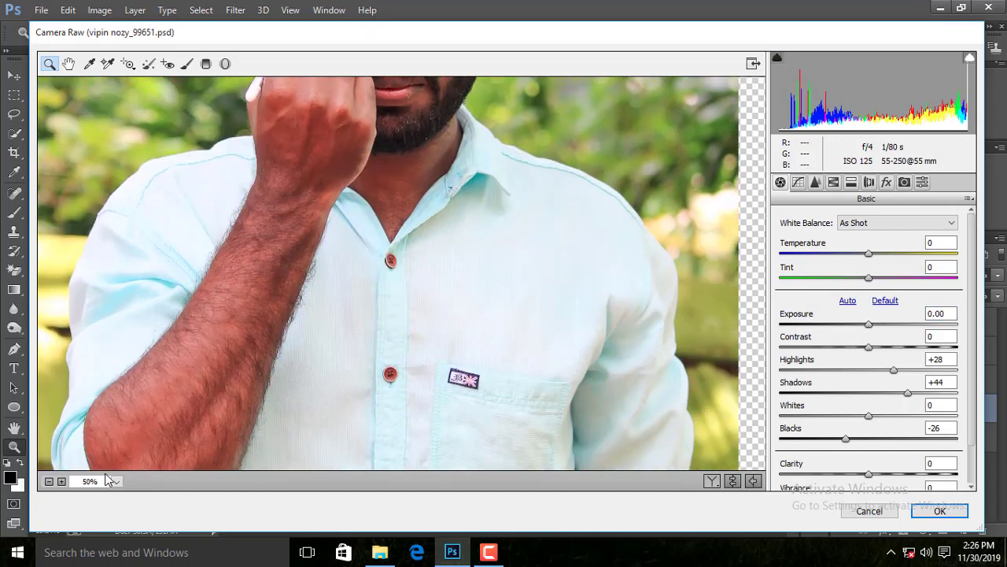
pyautogui.click(116, 480)
pyautogui.click(94, 287)
# Add shadow, midtone, highlight and deep-shadow tone curve points, then apply the filter.
pyautogui.click(798, 182)
pyautogui.click(822, 425)
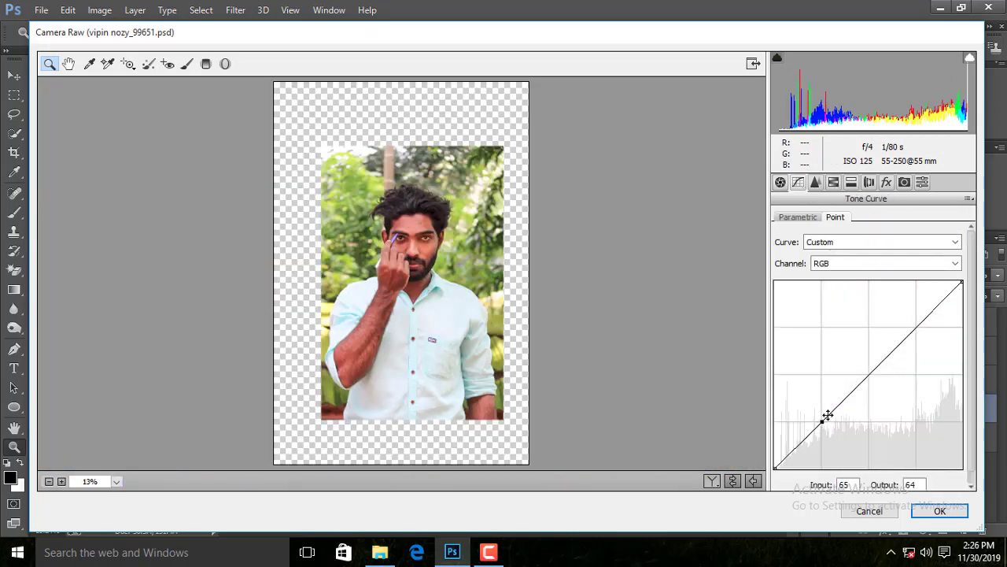
pyautogui.click(867, 375)
pyautogui.click(916, 328)
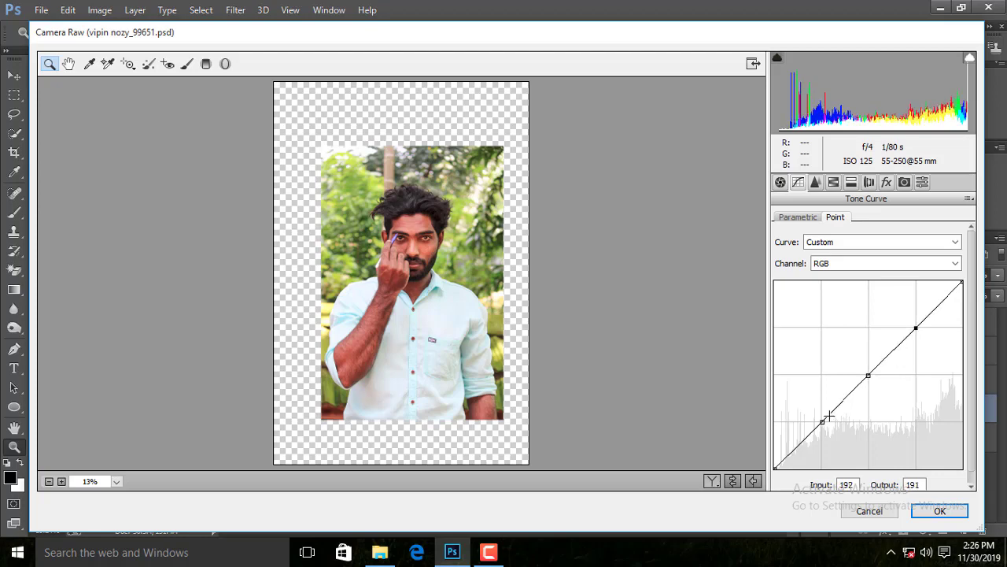
pyautogui.click(797, 447)
pyautogui.click(465, 295)
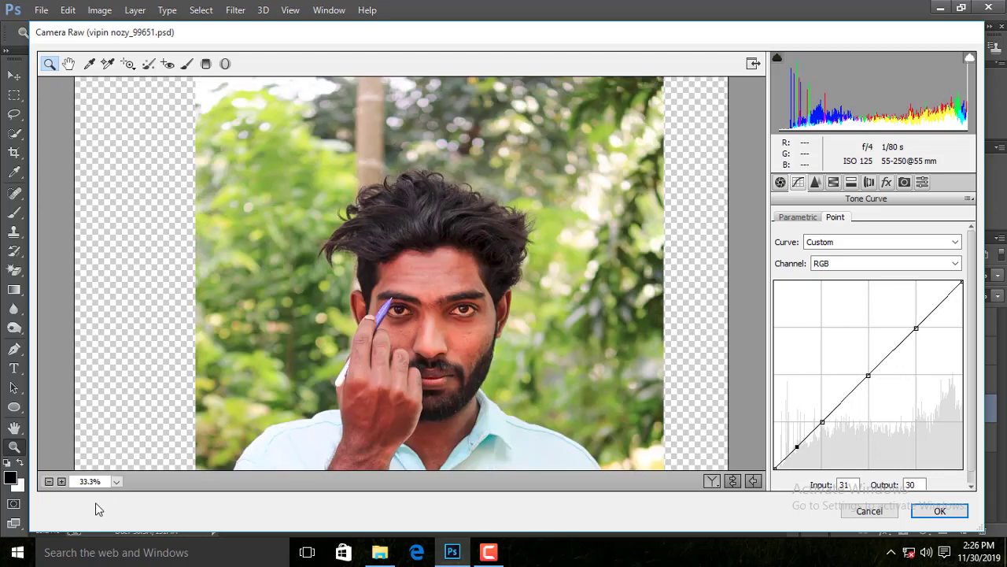
pyautogui.click(116, 481)
pyautogui.click(90, 287)
pyautogui.click(936, 512)
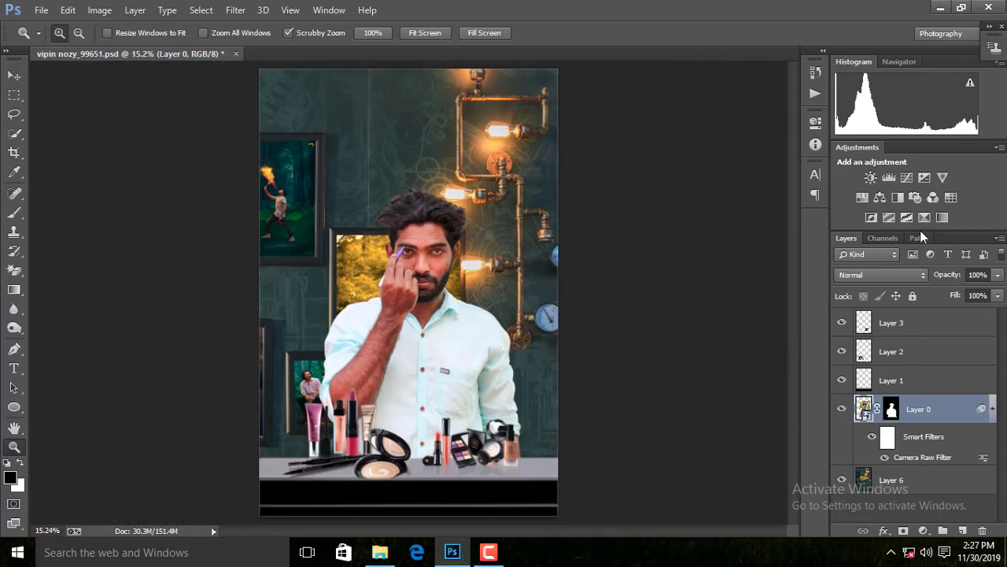
# Add a darkening Curves layer clipped to Layer 0 and invert its mask.
pyautogui.click(907, 177)
pyautogui.click(686, 358)
pyautogui.moveTo(734, 236); pyautogui.dragTo(734, 265)
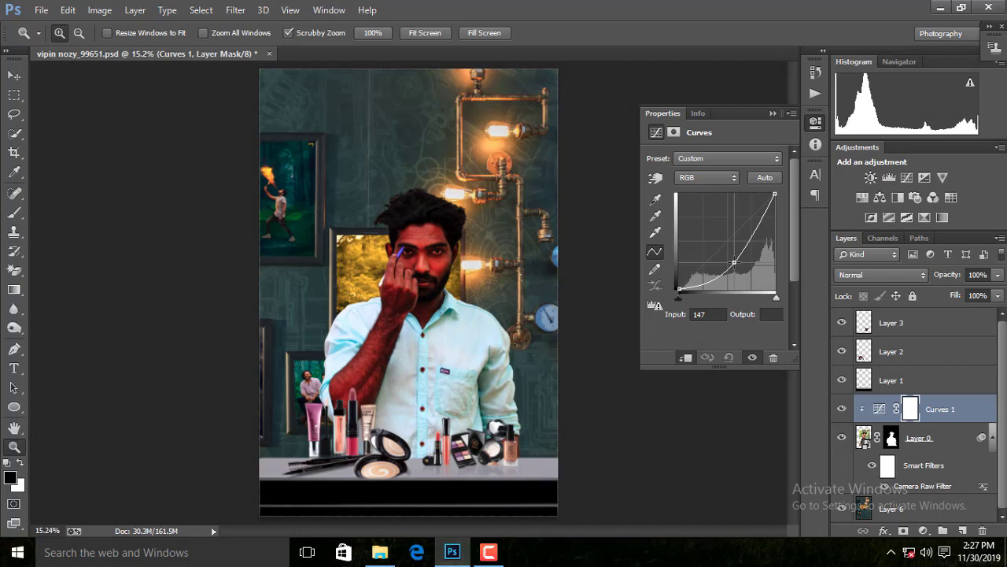
pyautogui.click(771, 113)
pyautogui.hotkey('ctrl', 'i')
# Brush white on the mask over the shirt pocket and sleeve, starting at size 500.
pyautogui.press('b')
pyautogui.hotkey('ctrl', '+')
pyautogui.hotkey('ctrl', '+')
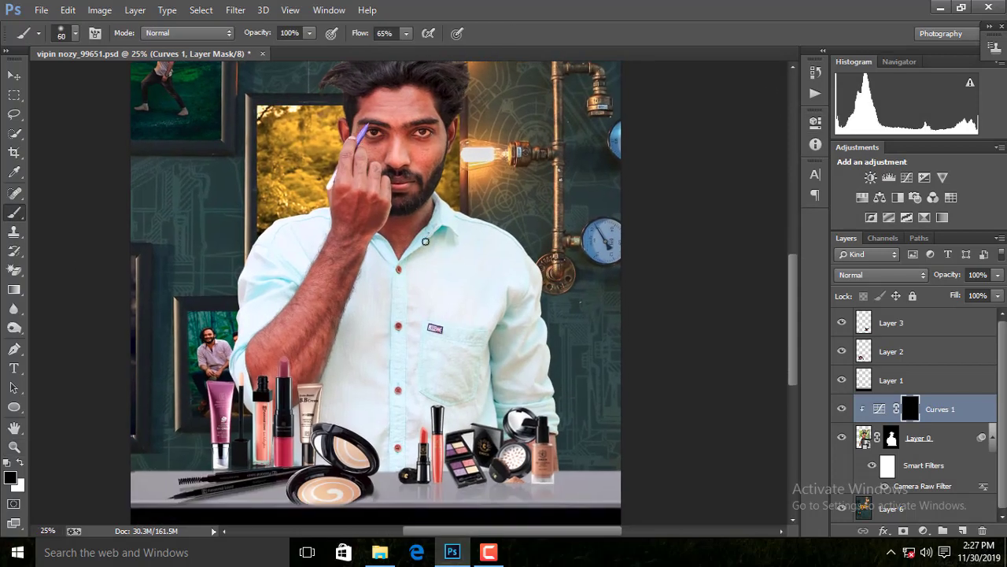
pyautogui.press(']')
pyautogui.press(']')
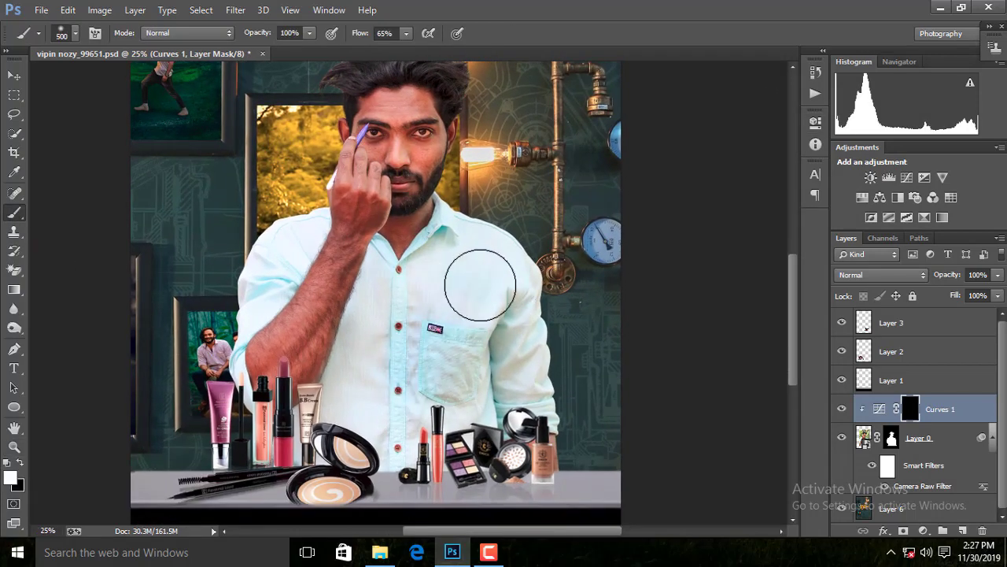
pyautogui.moveTo(478, 286)
pyautogui.mouseDown()
pyautogui.moveTo(479, 383)
pyautogui.moveTo(395, 370)
pyautogui.moveTo(499, 270)
pyautogui.mouseUp()
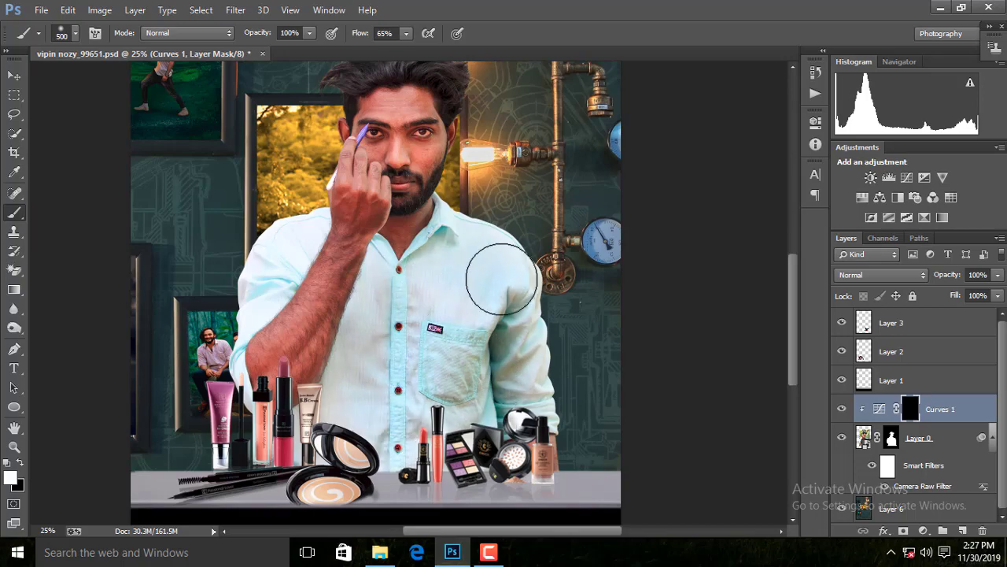
pyautogui.hotkey('ctrl', '+')
pyautogui.hotkey('ctrl', '+')
pyautogui.hotkey('ctrl', '+')
pyautogui.press('[')
pyautogui.press('[')
pyautogui.press('[')
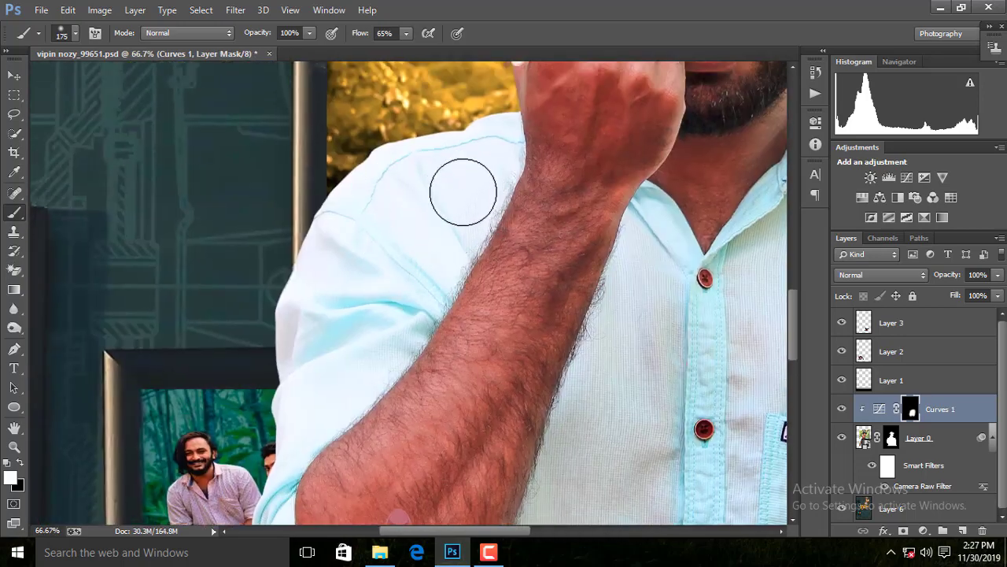
pyautogui.moveTo(461, 196)
pyautogui.mouseDown()
pyautogui.moveTo(398, 315)
pyautogui.moveTo(342, 330)
pyautogui.mouseUp()
pyautogui.moveTo(369, 387)
pyautogui.mouseDown()
pyautogui.moveTo(404, 147)
pyautogui.moveTo(369, 117)
pyautogui.mouseUp()
pyautogui.press('[')
pyautogui.press('[')
pyautogui.hotkey('ctrl', '-')
pyautogui.hotkey('ctrl', '-')
pyautogui.hotkey('ctrl', '-')
pyautogui.hotkey('ctrl', '-')
pyautogui.moveTo(453, 303); pyautogui.dragTo(457, 242)
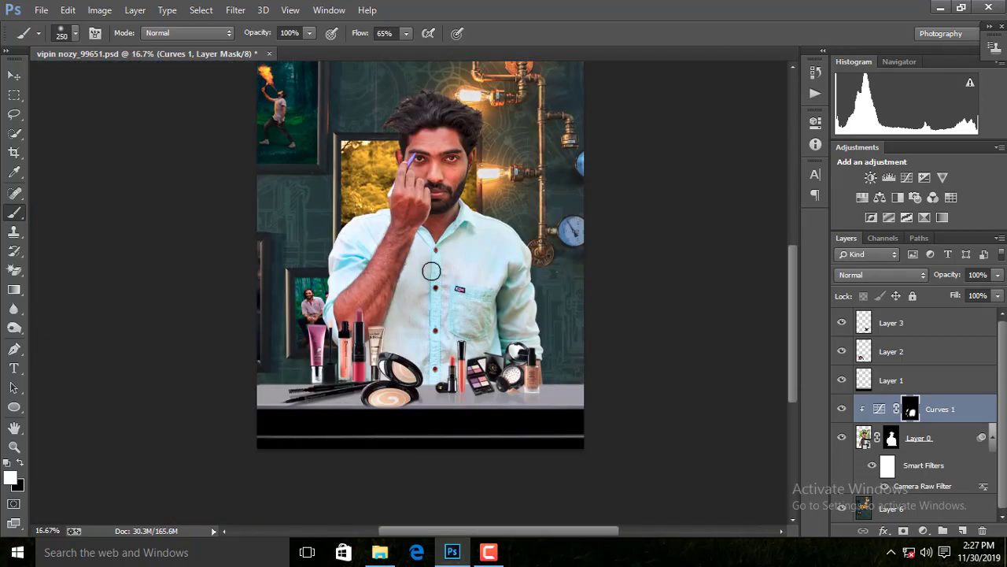
# Continue refining the shirt with brush sizes 400 and 200, then add a Curves adjustment to Layer 1.
pyautogui.press(']')
pyautogui.press(']')
pyautogui.press(']')
pyautogui.hotkey('ctrl', '+')
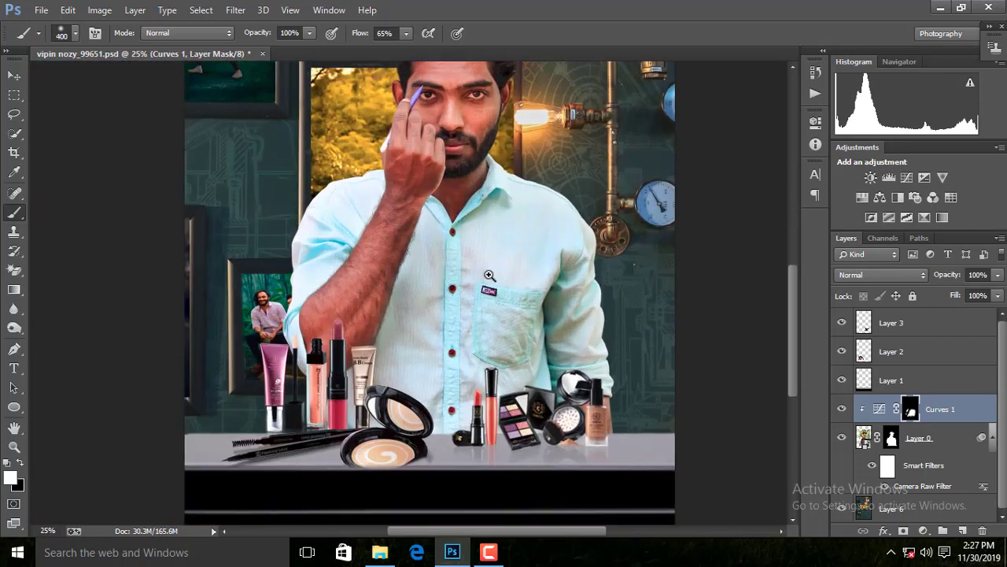
pyautogui.hotkey('ctrl', '+')
pyautogui.press('[')
pyautogui.press('[')
pyautogui.press('[')
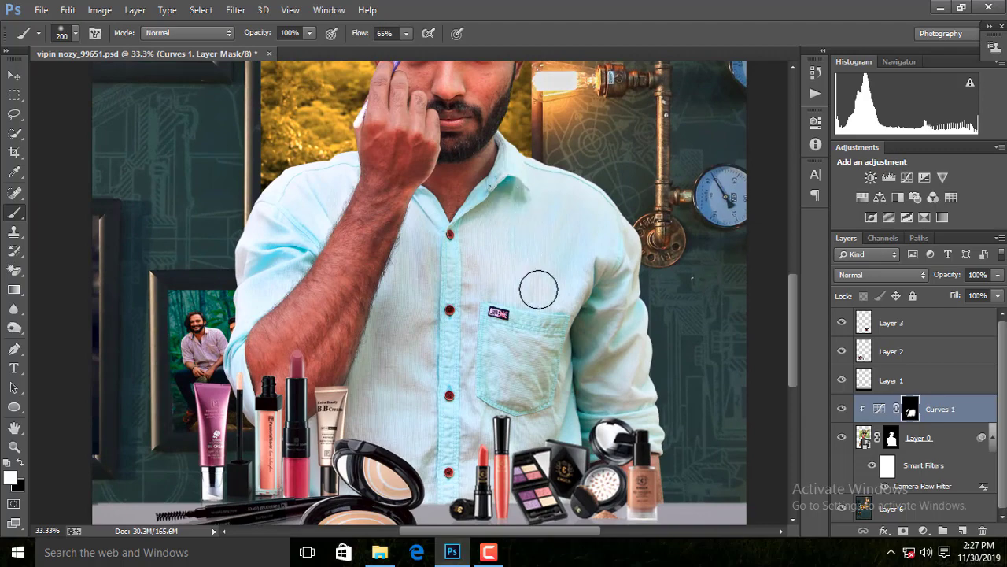
pyautogui.scroll(-3, 397, 288)
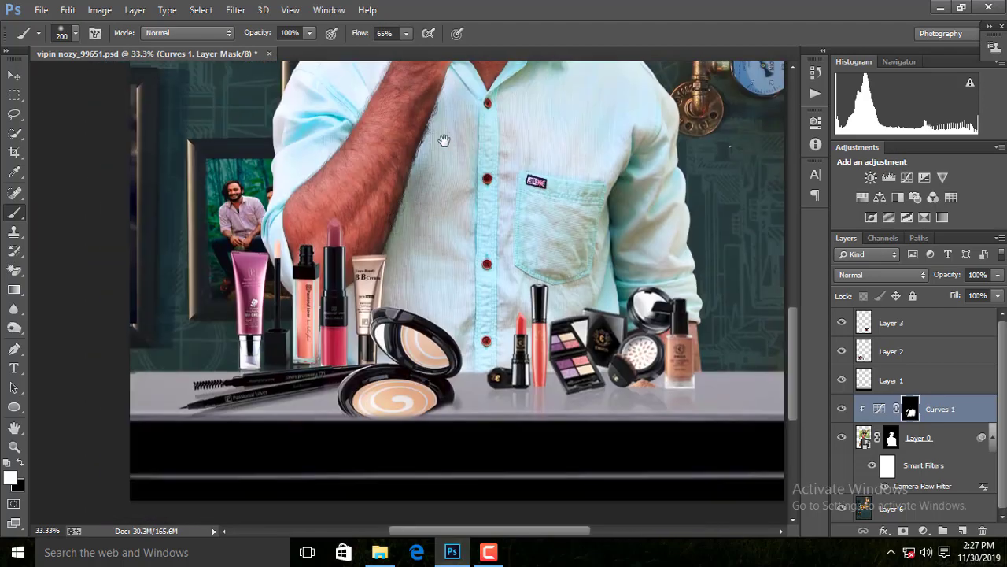
pyautogui.scroll(-1, 427, 140)
pyautogui.hotkey('ctrl', '0')
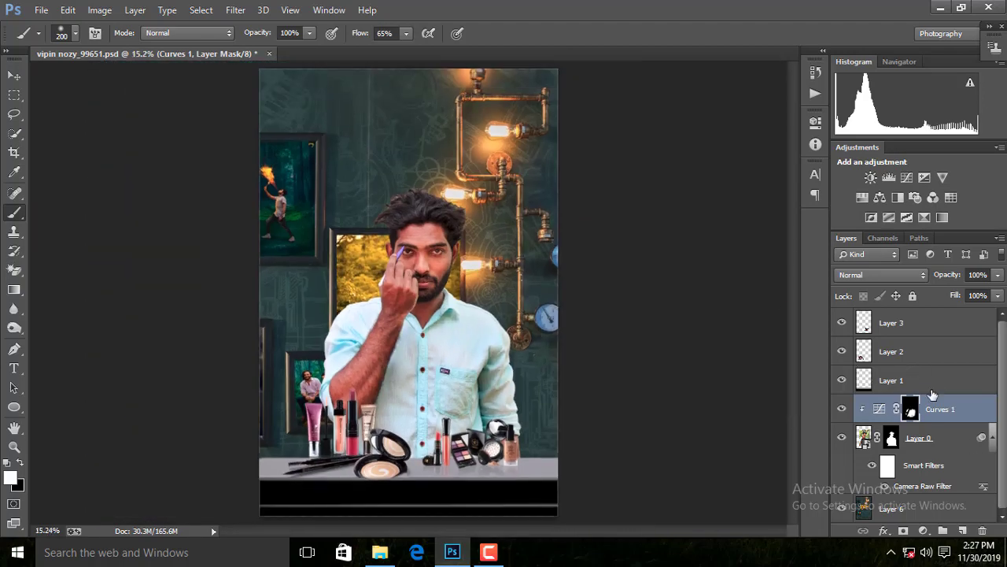
pyautogui.click(897, 380)
pyautogui.click(888, 177)
# Darken Layer 1's curve and paint a black table shadow on a Multiply Layer 7.
pyautogui.moveTo(729, 240); pyautogui.dragTo(732, 270)
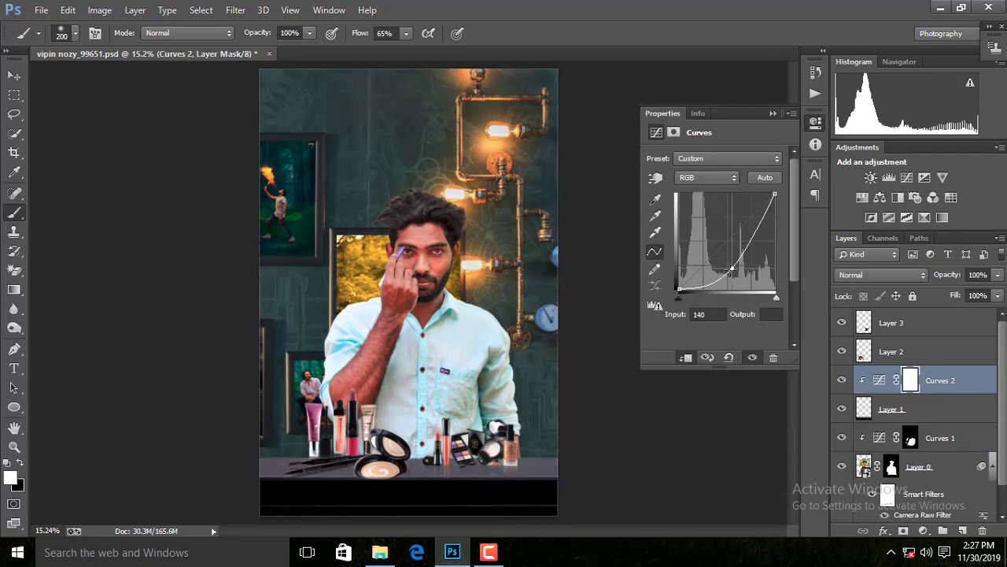
pyautogui.click(774, 114)
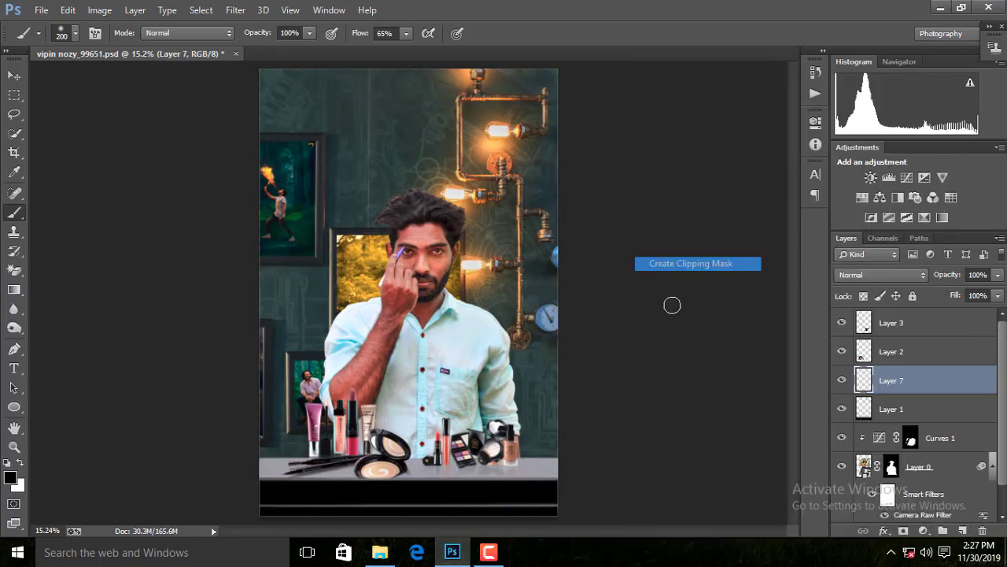
pyautogui.hotkey('ctrl', '+')
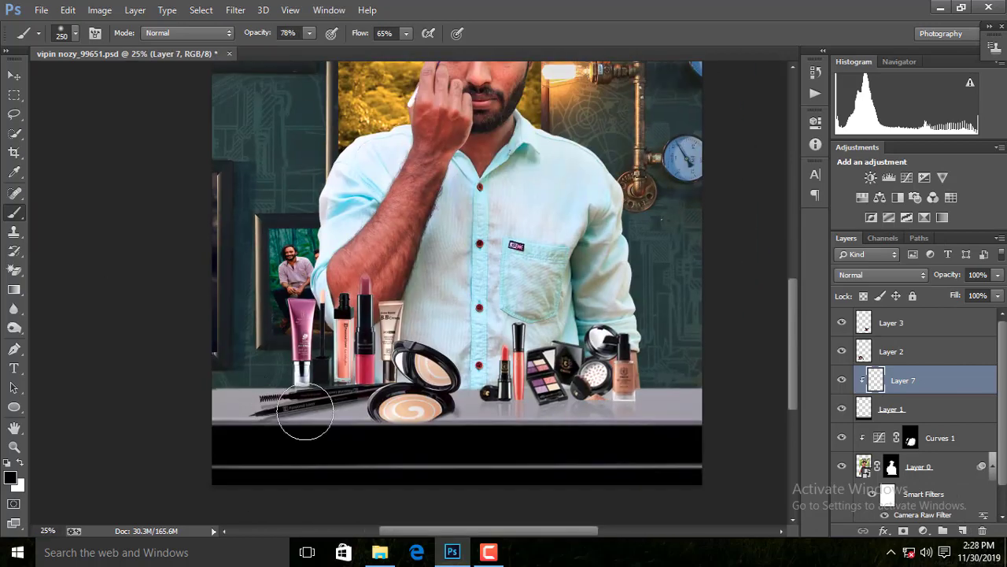
pyautogui.moveTo(305, 411); pyautogui.dragTo(536, 439)
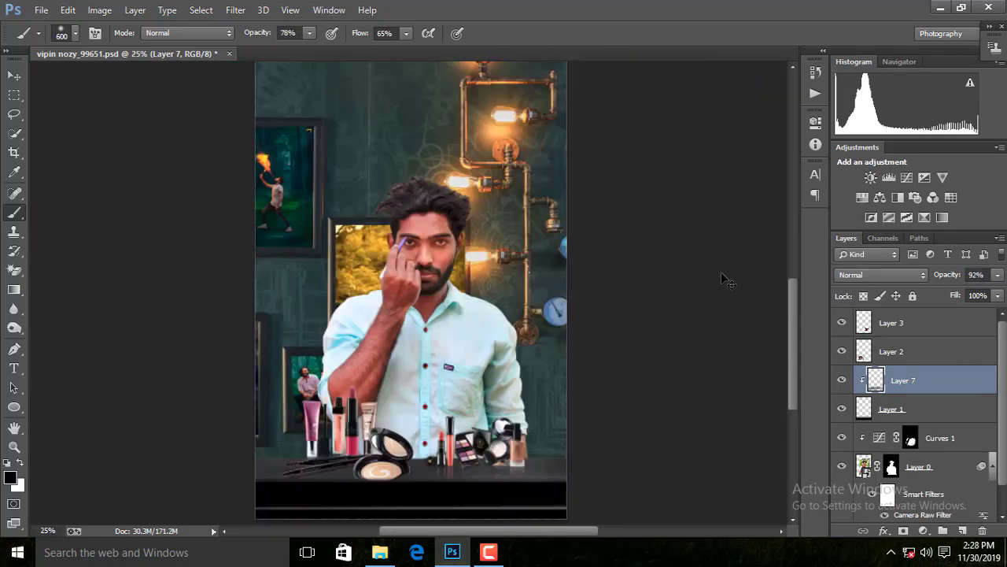
pyautogui.hotkey('ctrl', '+')
pyautogui.click(881, 274)
pyautogui.click(846, 50)
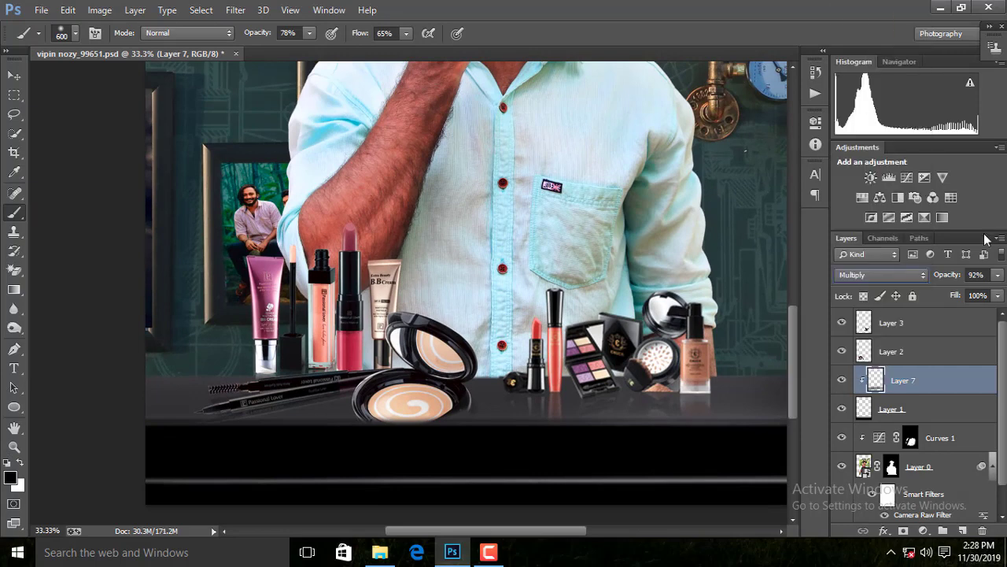
# Add Layer 8 with a soft shadow under the pencils, then add Layer 9 above Layer 2.
pyautogui.click(858, 356)
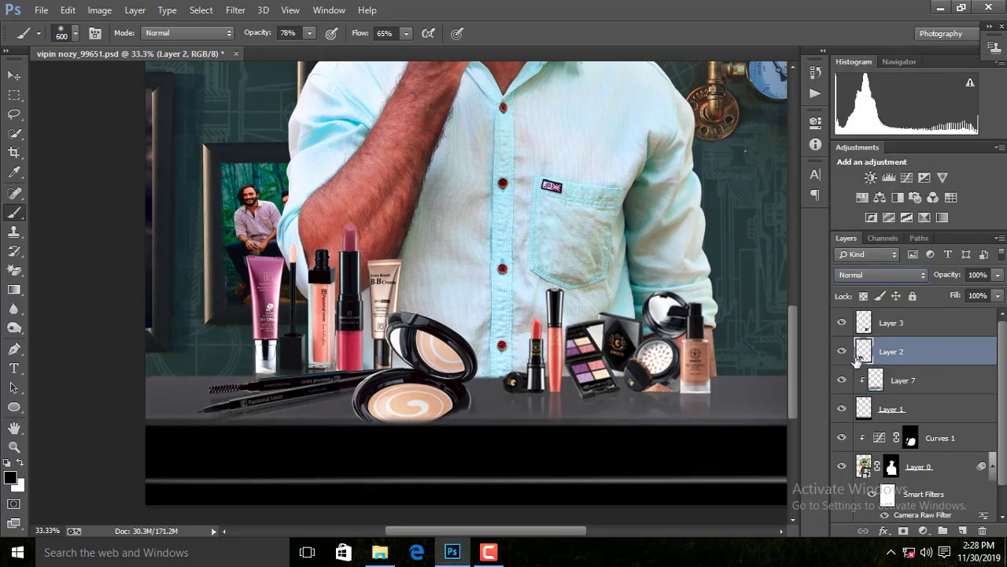
pyautogui.click(935, 377)
pyautogui.hotkey('ctrl', 'shift', 'alt', 'n')
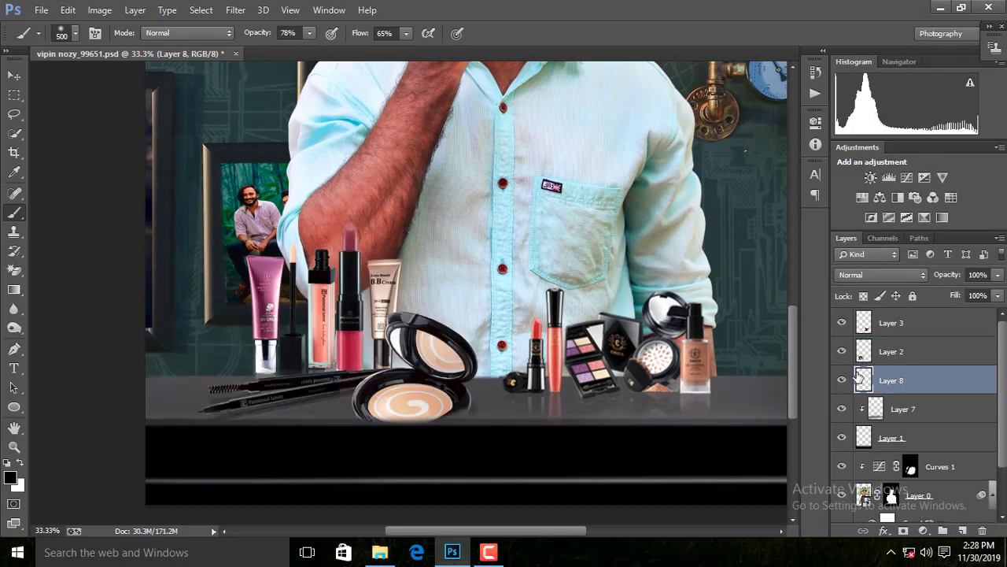
pyautogui.press('[')
pyautogui.press('[')
pyautogui.press('[')
pyautogui.moveTo(336, 398); pyautogui.dragTo(277, 403)
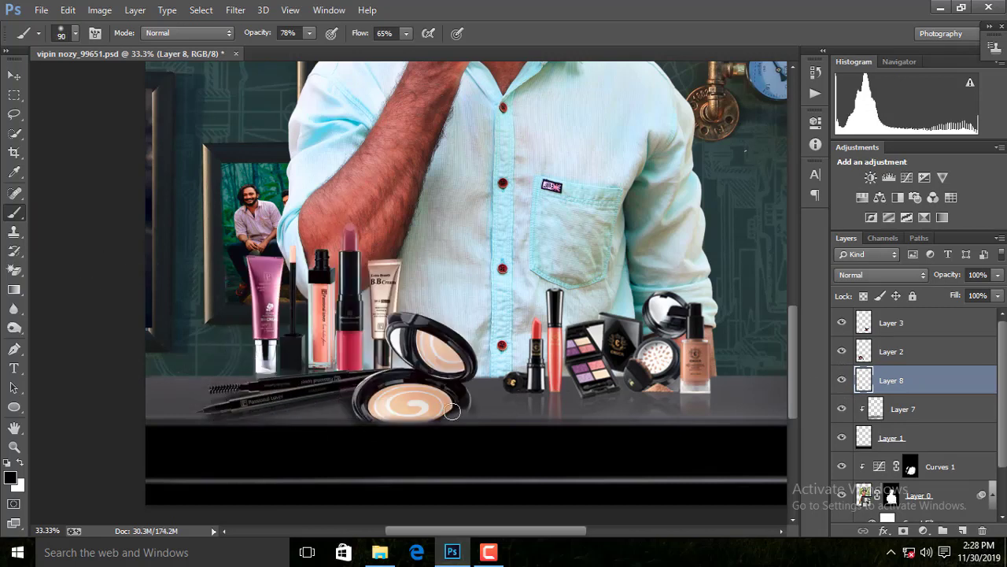
pyautogui.click(889, 351)
pyautogui.hotkey('ctrl', 'shift', 'alt', 'n')
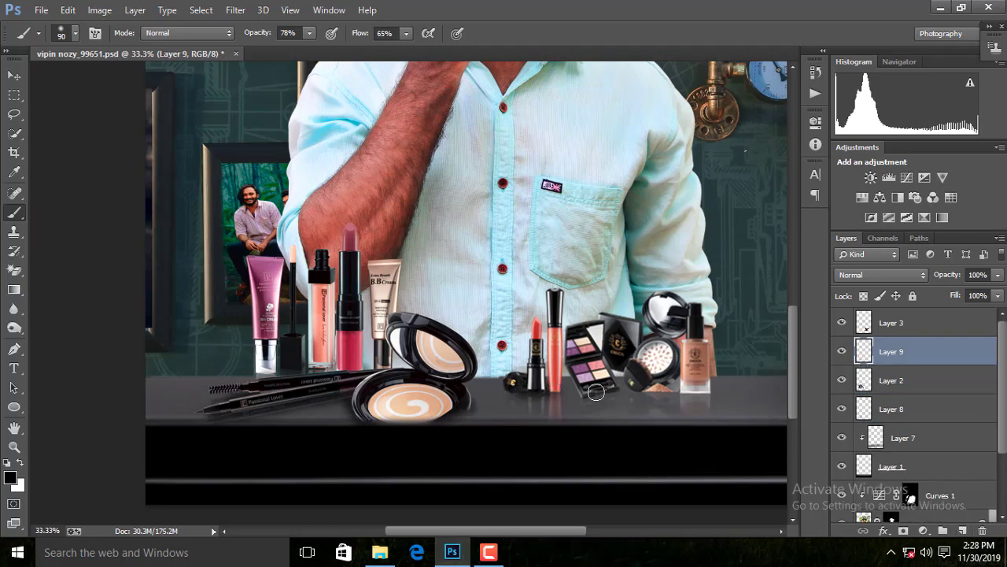
pyautogui.hotkey('ctrl', '0')
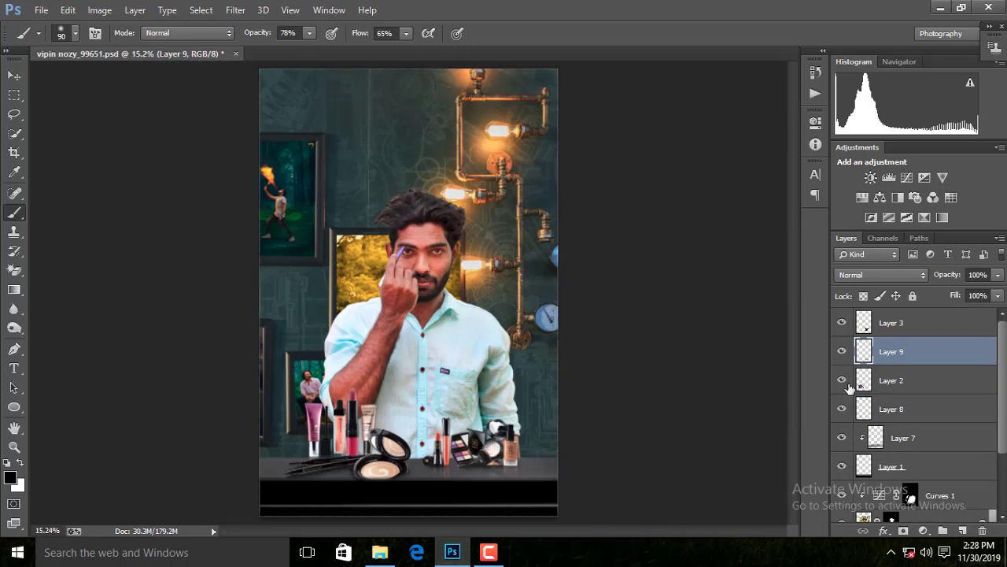
# Select the cosmetics, shadow and table layers and merge them into one layer.
pyautogui.click(926, 406)
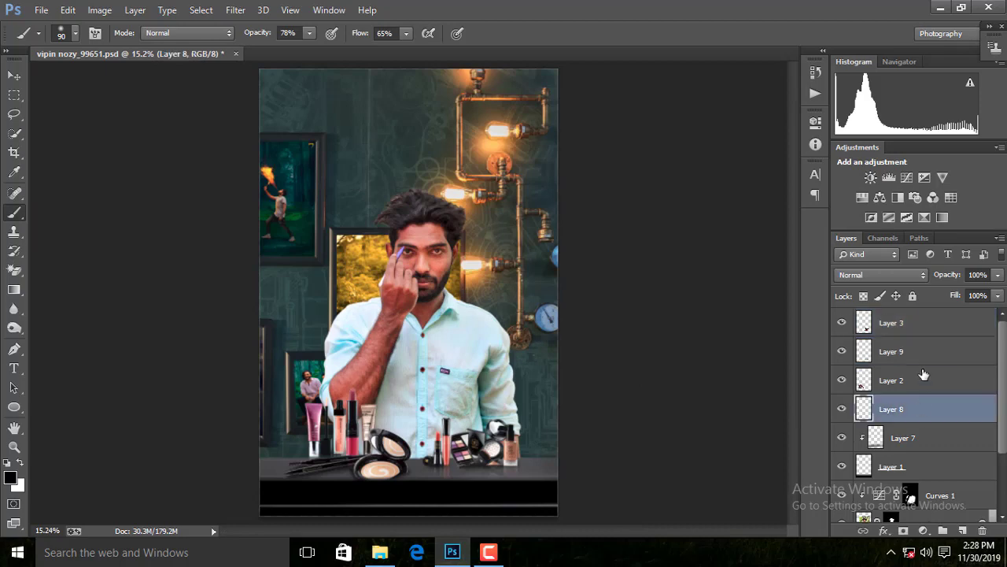
pyautogui.click(905, 463)
pyautogui.click(905, 437)
pyautogui.click(866, 275)
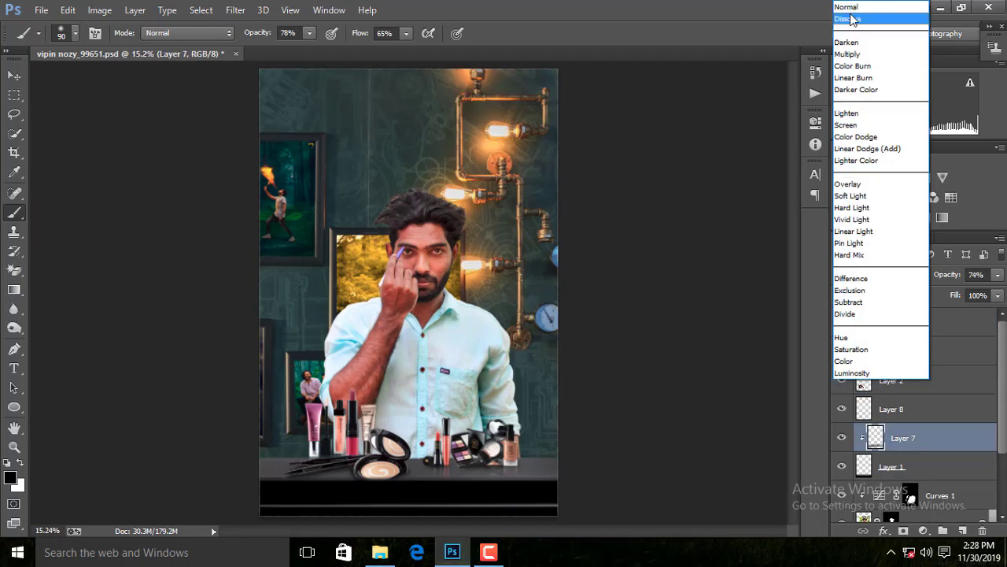
pyautogui.press('Escape')
pyautogui.keyDown('shift'); pyautogui.click(919, 383); pyautogui.keyUp('shift')
pyautogui.keyDown('shift'); pyautogui.click(905, 322); pyautogui.keyUp('shift')
pyautogui.keyDown('shift'); pyautogui.click(921, 466); pyautogui.keyUp('shift')
pyautogui.rightClick(920, 466)
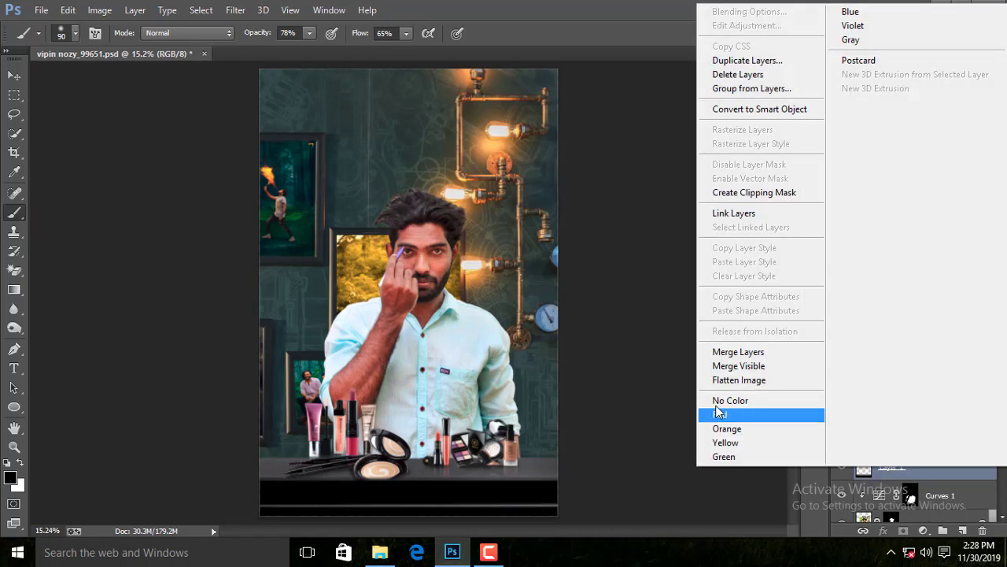
pyautogui.click(724, 356)
# Show Layer 3 and label table red, Layer 0 orange and Layer 6 green.
pyautogui.click(840, 323)
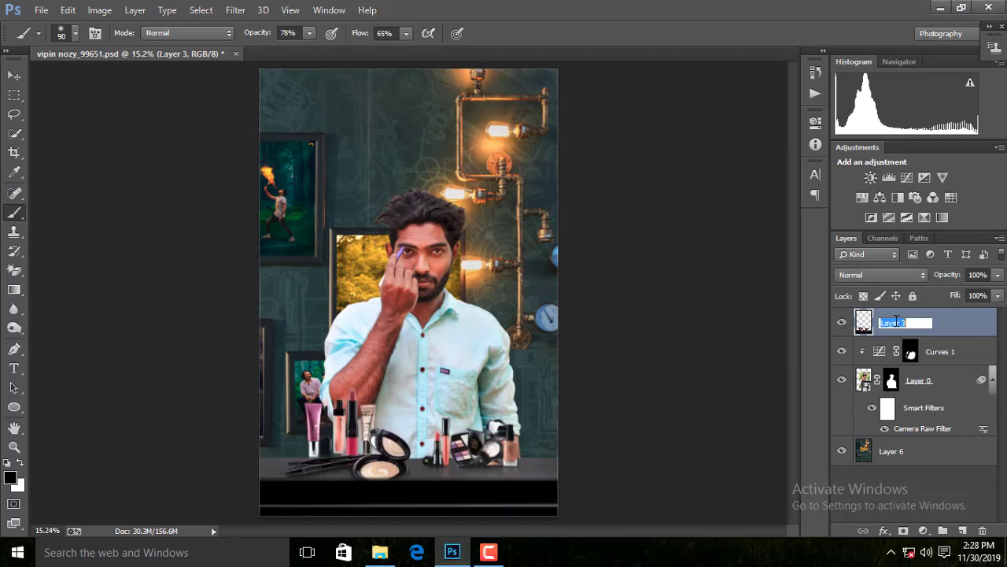
pyautogui.click(922, 326)
pyautogui.write('table')
pyautogui.rightClick(922, 331)
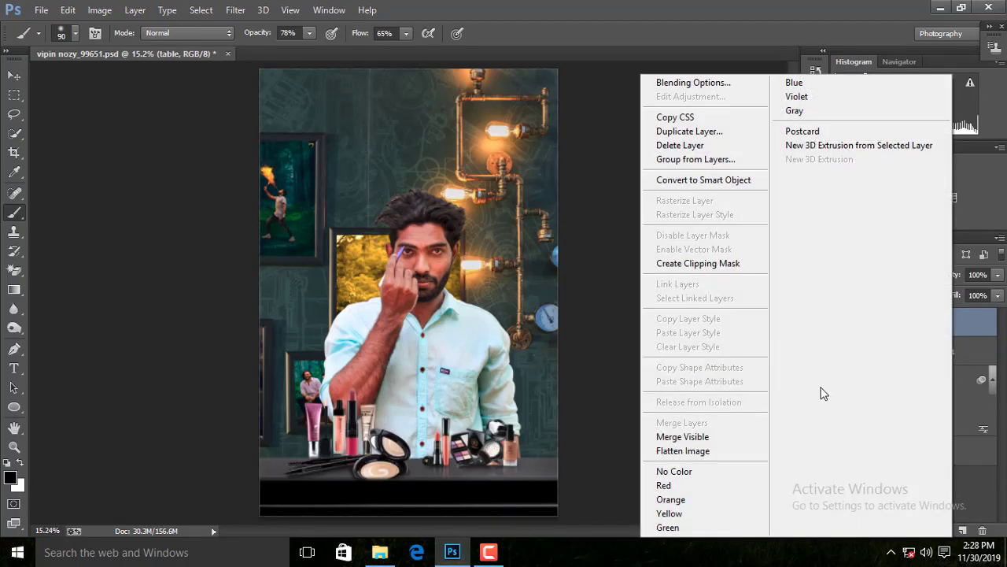
pyautogui.click(665, 484)
pyautogui.rightClick(931, 451)
pyautogui.click(686, 472)
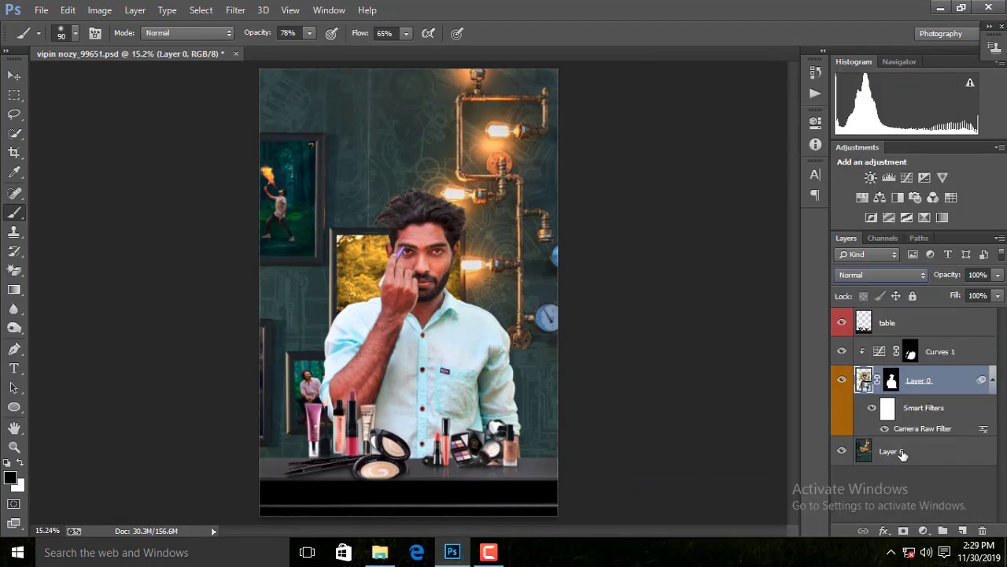
pyautogui.rightClick(931, 451)
pyautogui.click(665, 526)
pyautogui.click(928, 324)
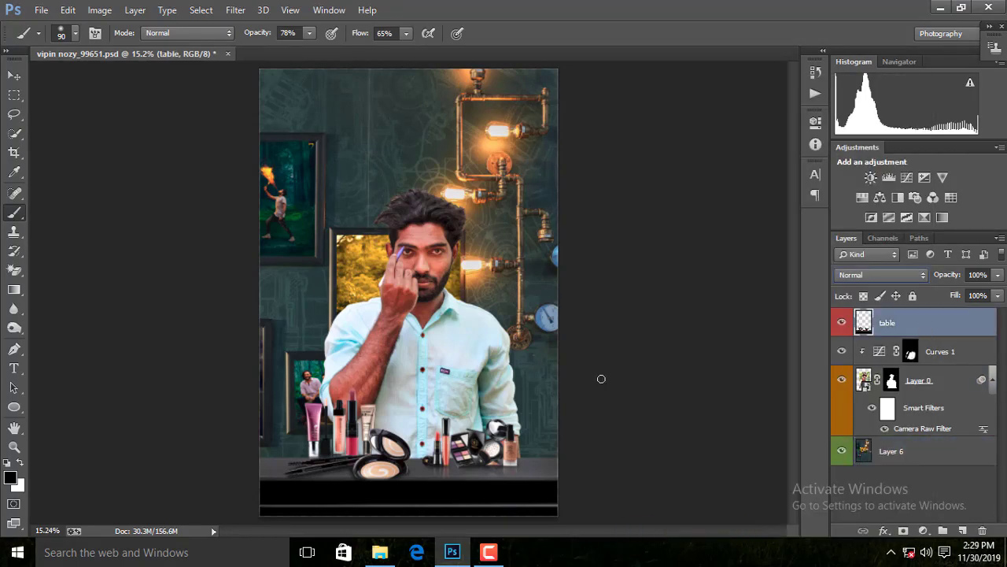
pyautogui.click(14, 447)
pyautogui.moveTo(409, 272); pyautogui.dragTo(416, 105)
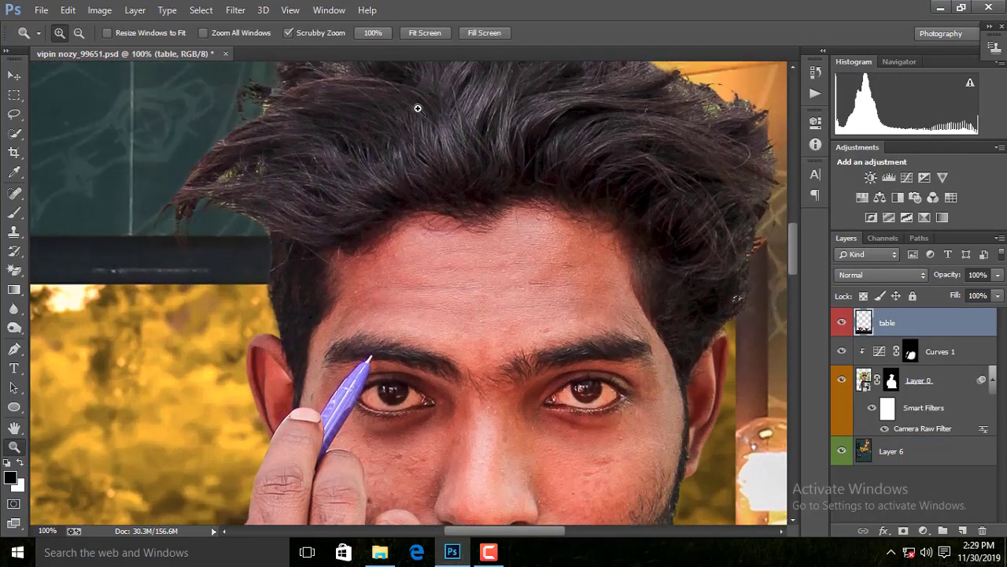
pyautogui.hotkey('ctrl', '0')
pyautogui.moveTo(337, 149); pyautogui.dragTo(627, 391)
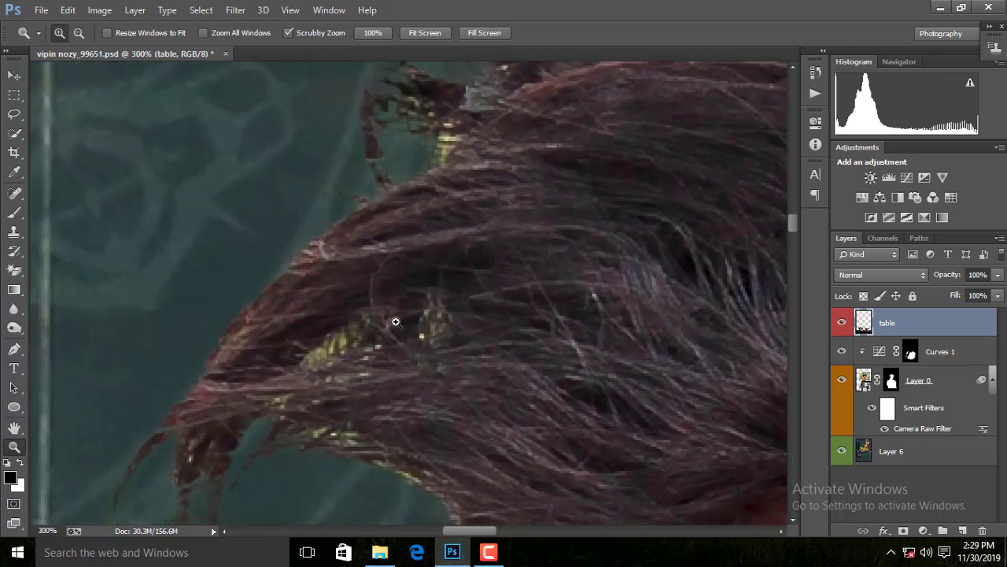
pyautogui.hotkey('alt', '[')
pyautogui.hotkey('alt', '[')
pyautogui.click(14, 309)
pyautogui.click(14, 328)
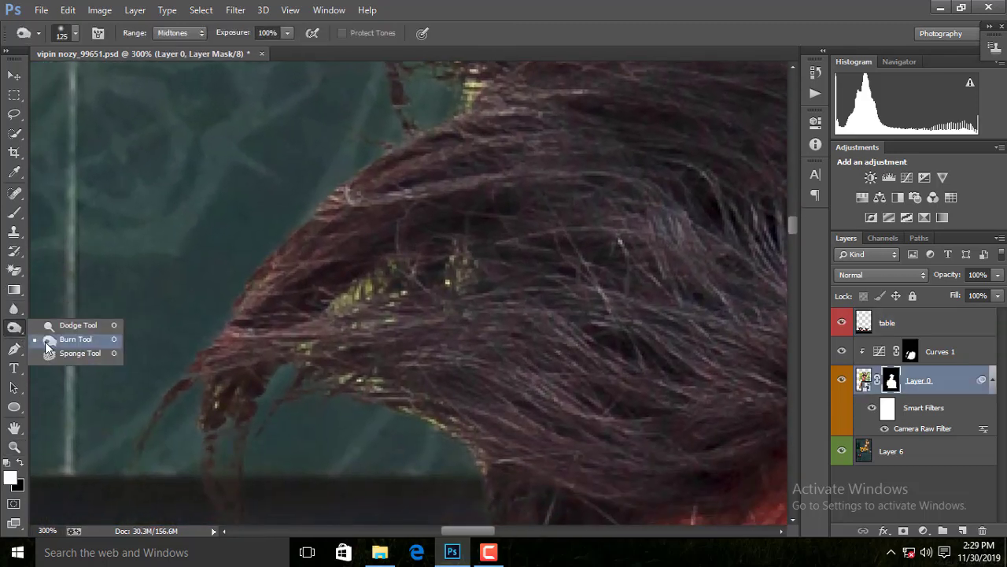
pyautogui.click(63, 339)
pyautogui.press('[')
pyautogui.press('[')
pyautogui.press('[')
pyautogui.moveTo(370, 308)
pyautogui.mouseDown()
pyautogui.moveTo(373, 362)
pyautogui.moveTo(454, 301)
pyautogui.moveTo(419, 303)
pyautogui.mouseUp()
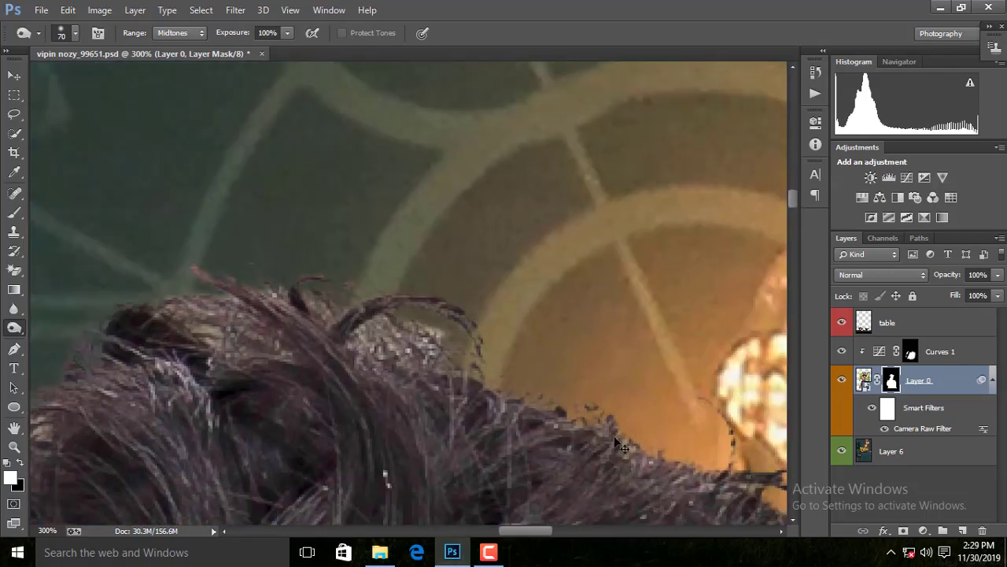
pyautogui.hotkey('ctrl', '0')
pyautogui.scroll(2, 393, 198)
pyautogui.scroll(2, 394, 197)
pyautogui.scroll(2, 421, 236)
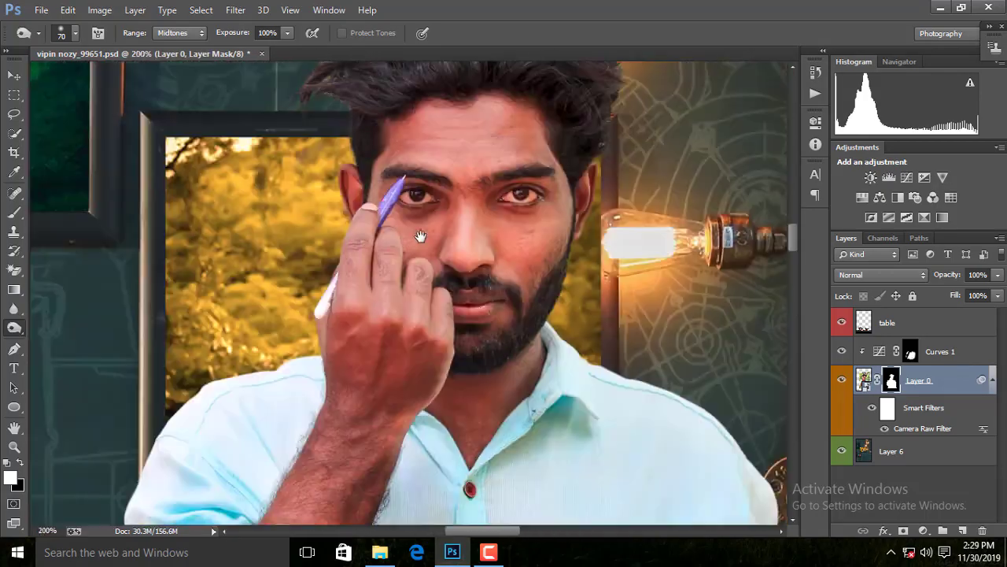
pyautogui.hotkey('ctrl', '0')
pyautogui.press('z')
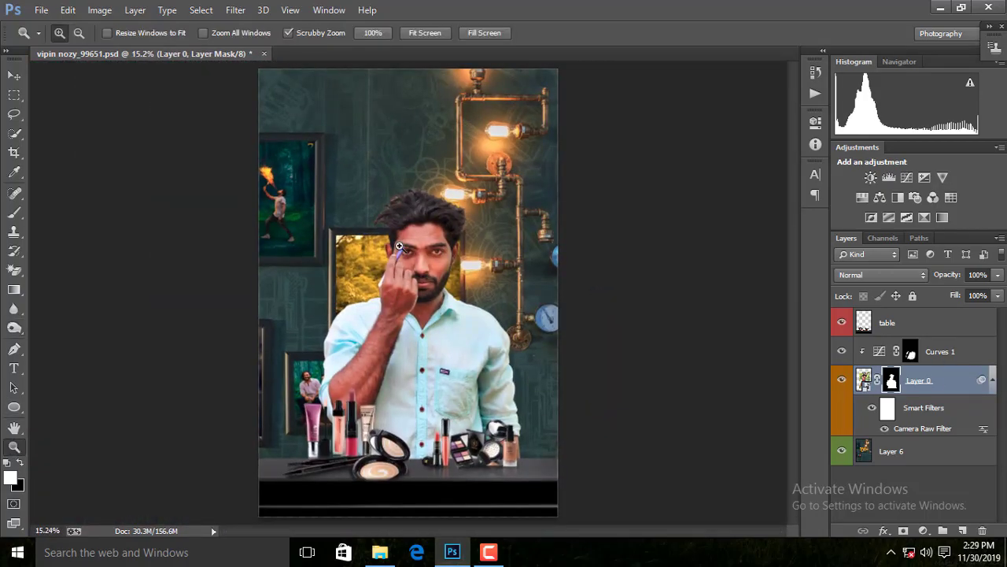
pyautogui.scroll(4, 456, 276)
pyautogui.hotkey('alt', ']')
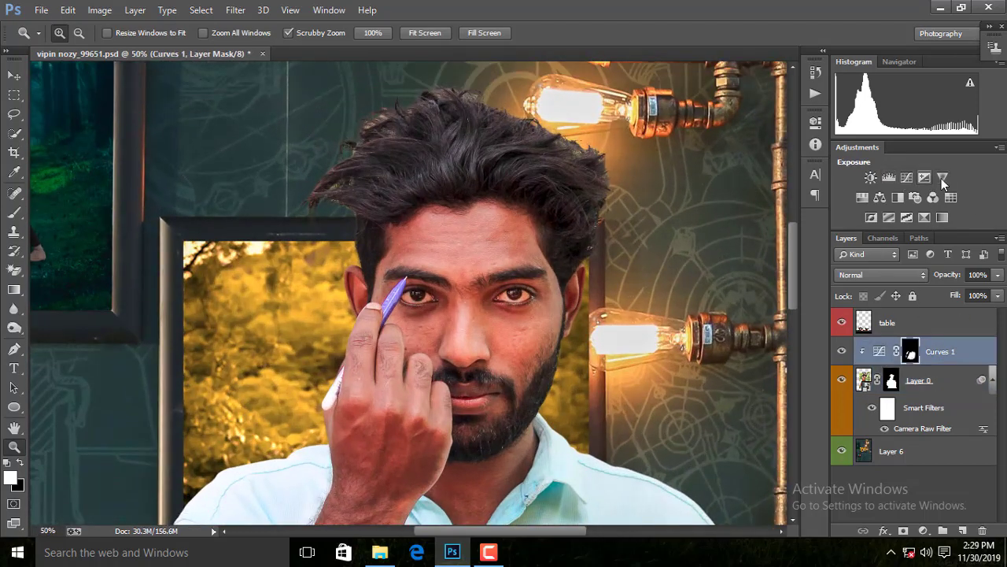
# Add a Vibrance layer clipped to Layer 0 (Vibrance -99, Saturation -60) and invert its mask.
pyautogui.click(942, 178)
pyautogui.moveTo(715, 203)
pyautogui.mouseDown()
pyautogui.moveTo(650, 202)
pyautogui.moveTo(661, 203)
pyautogui.mouseUp()
pyautogui.hotkey('ctrl', 'alt', 'g')
pyautogui.moveTo(714, 171); pyautogui.dragTo(650, 171)
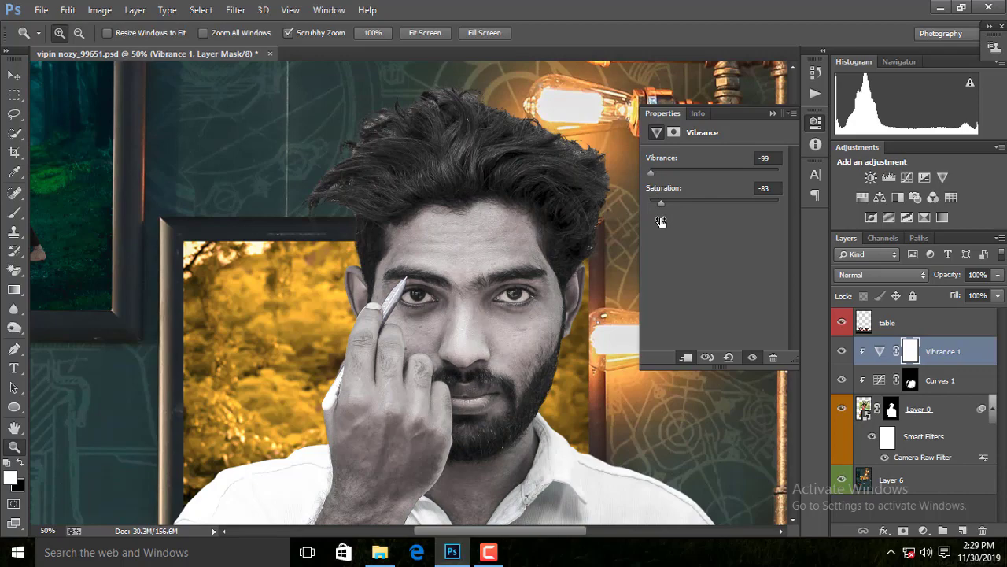
pyautogui.click(773, 116)
pyautogui.hotkey('ctrl', '0')
pyautogui.hotkey('ctrl', 'i')
pyautogui.hotkey('ctrl', 'i')
pyautogui.hotkey('ctrl', 'i')
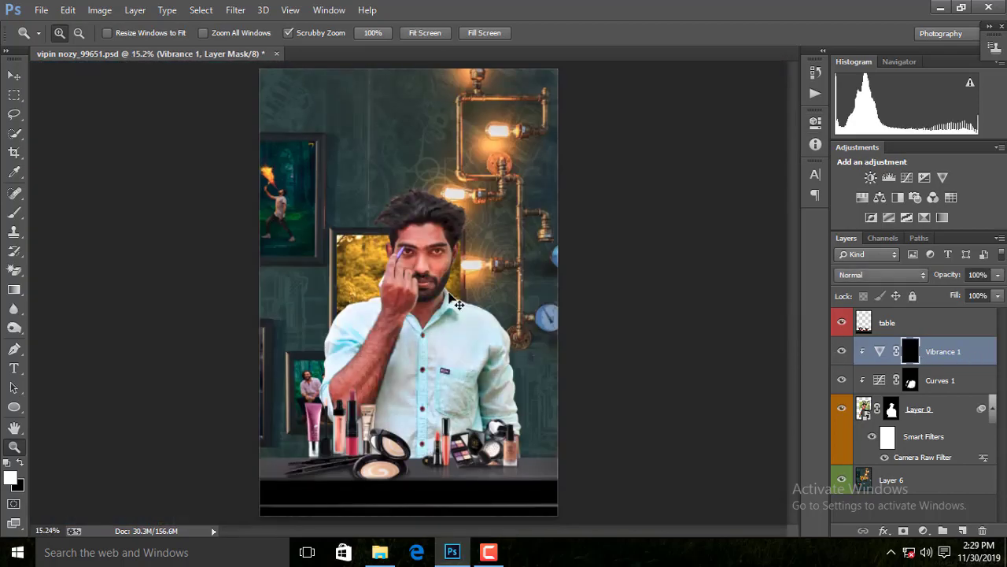
# Paint white on the mask over the forehead and right half of the face.
pyautogui.moveTo(457, 304); pyautogui.dragTo(379, 226)
pyautogui.press('b')
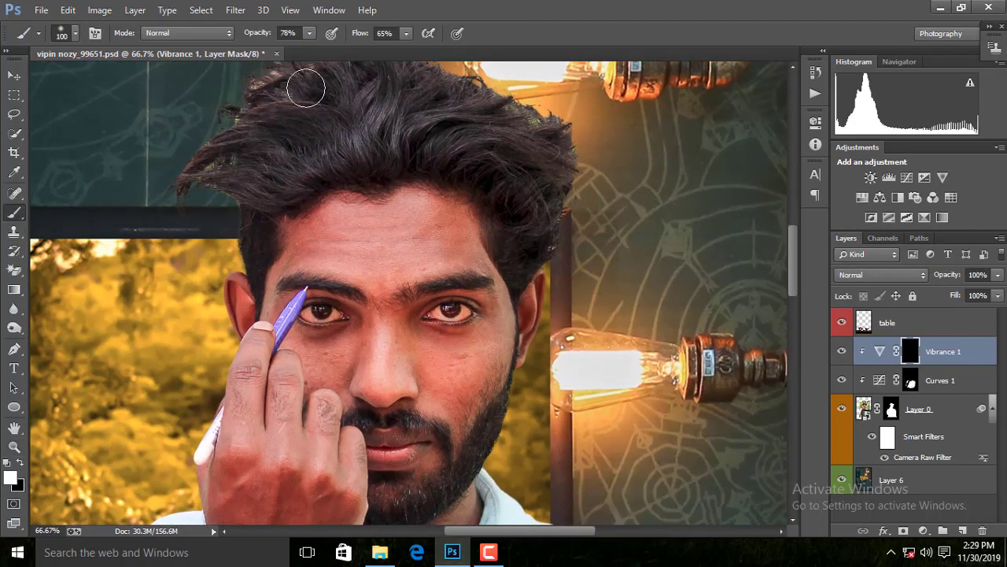
pyautogui.press(']')
pyautogui.moveTo(440, 186)
pyautogui.mouseDown()
pyautogui.moveTo(411, 227)
pyautogui.moveTo(450, 263)
pyautogui.moveTo(479, 328)
pyautogui.moveTo(475, 393)
pyautogui.moveTo(401, 230)
pyautogui.moveTo(388, 315)
pyautogui.moveTo(412, 460)
pyautogui.moveTo(465, 428)
pyautogui.moveTo(479, 373)
pyautogui.mouseUp()
pyautogui.scroll(-2, 409, 388)
pyautogui.scroll(-5, 477, 280)
pyautogui.scroll(2, 580, 314)
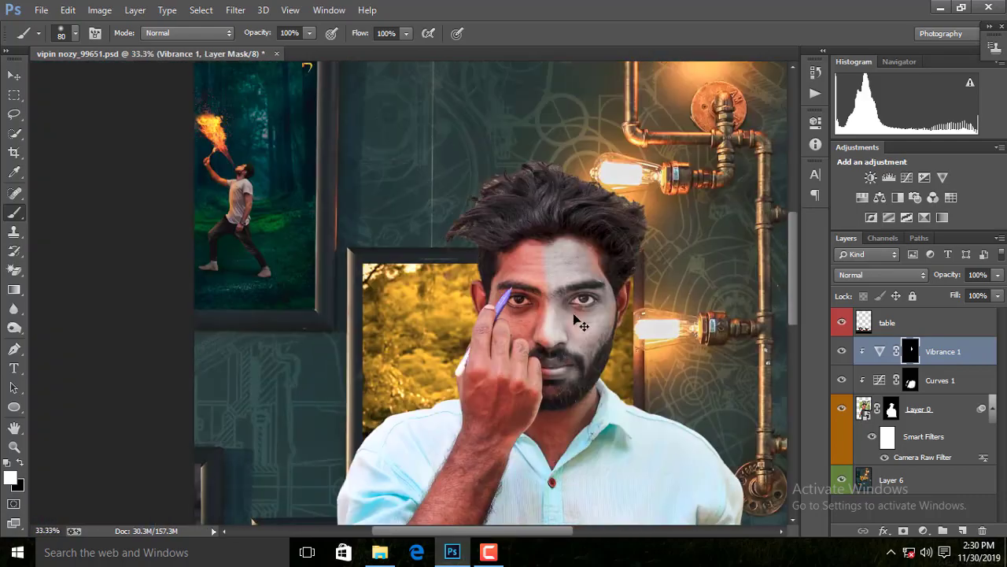
pyautogui.scroll(-2, 618, 299)
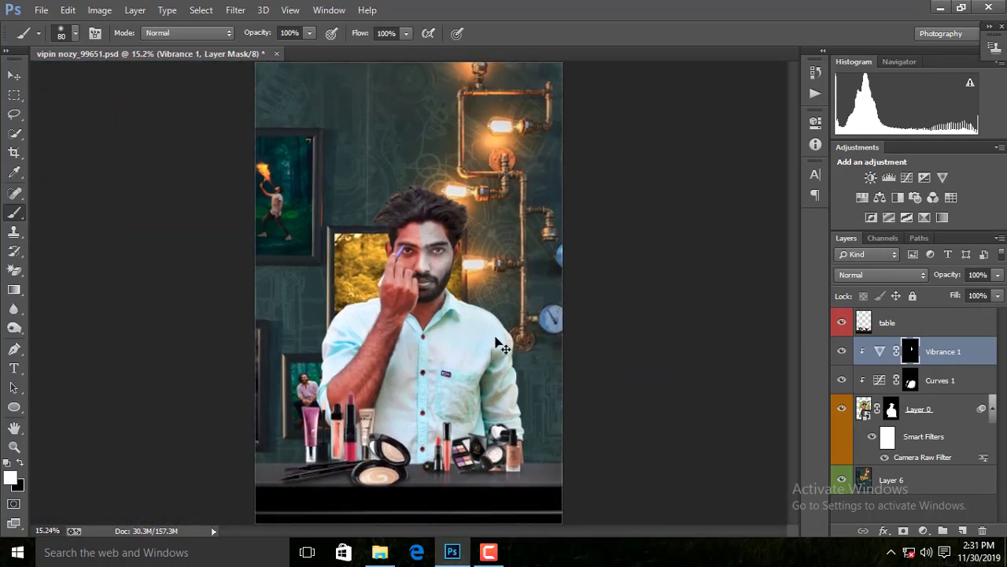
pyautogui.scroll(3, 439, 281)
pyautogui.scroll(2, 540, 296)
pyautogui.scroll(1, 540, 296)
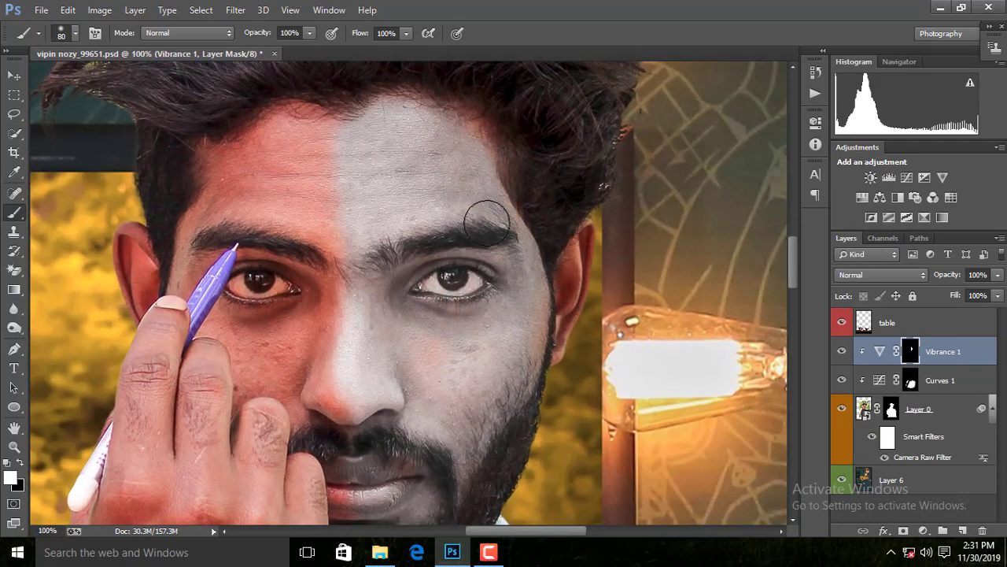
pyautogui.press('[')
pyautogui.scroll(-2, 412, 330)
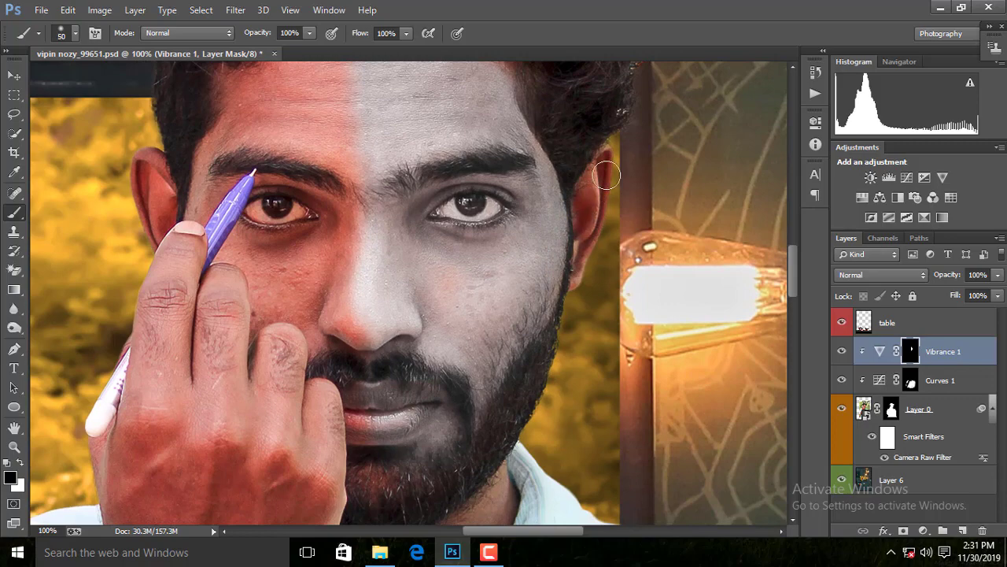
pyautogui.scroll(2, 477, 258)
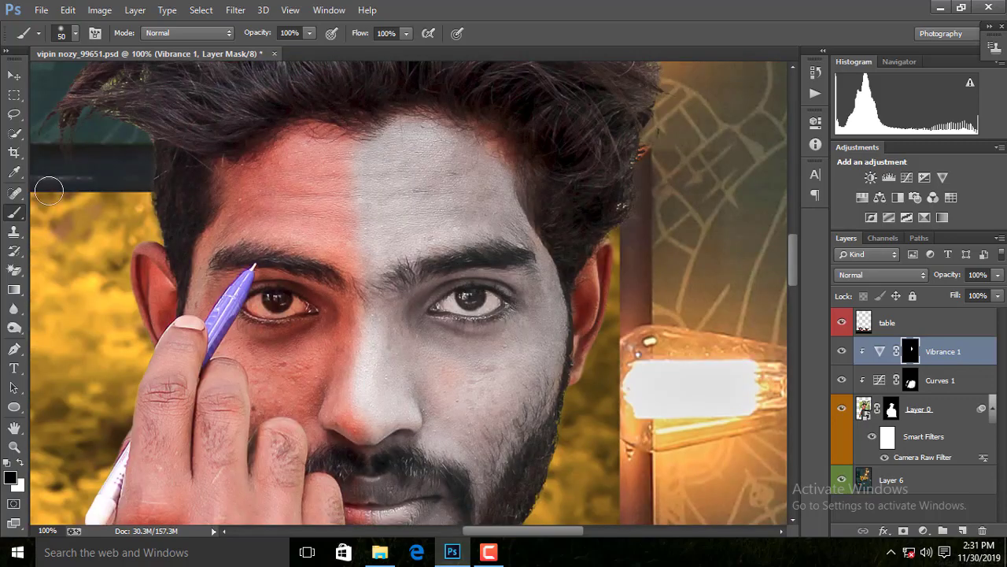
# At 300% zoom, paint black with a 20 brush to keep the right eye orange.
pyautogui.hotkey('ctrl', '+')
pyautogui.hotkey('ctrl', '+')
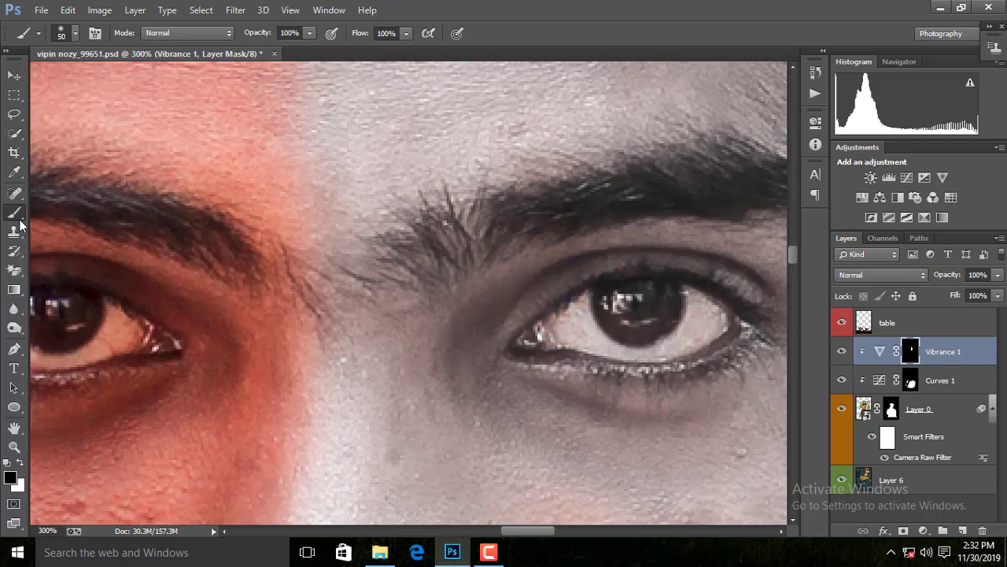
pyautogui.moveTo(601, 288)
pyautogui.mouseDown()
pyautogui.moveTo(388, 260)
pyautogui.moveTo(443, 279)
pyautogui.mouseUp()
pyautogui.press('[')
pyautogui.press('[')
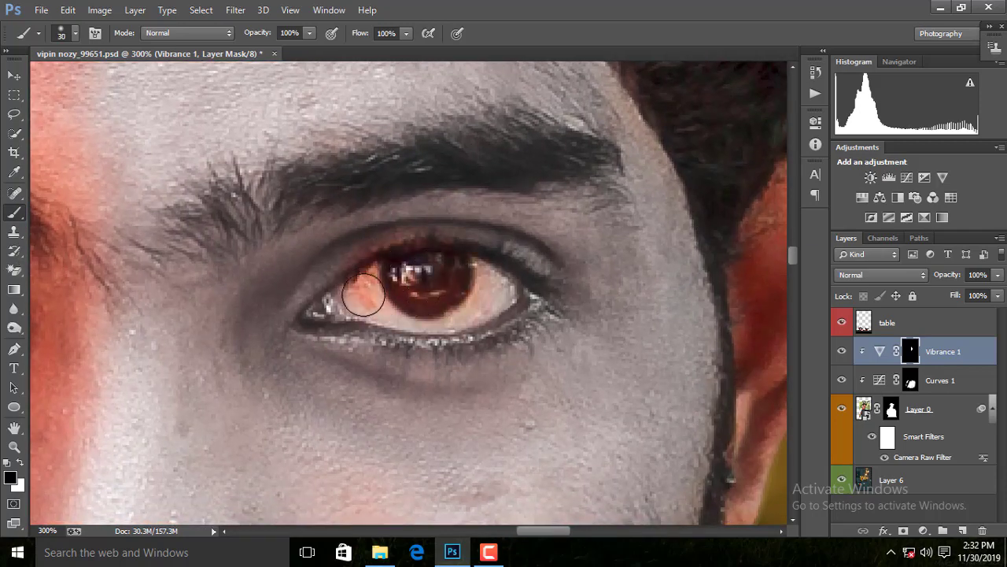
pyautogui.moveTo(364, 292); pyautogui.dragTo(331, 307)
pyautogui.moveTo(440, 315); pyautogui.dragTo(486, 280)
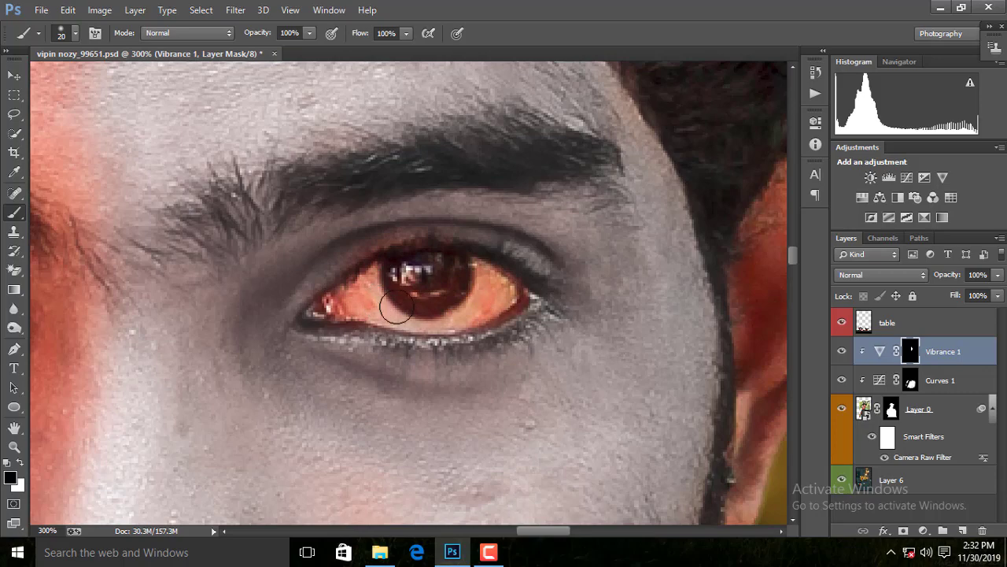
pyautogui.scroll(-3, 499, 299)
pyautogui.scroll(-5, 499, 299)
pyautogui.scroll(2, 504, 275)
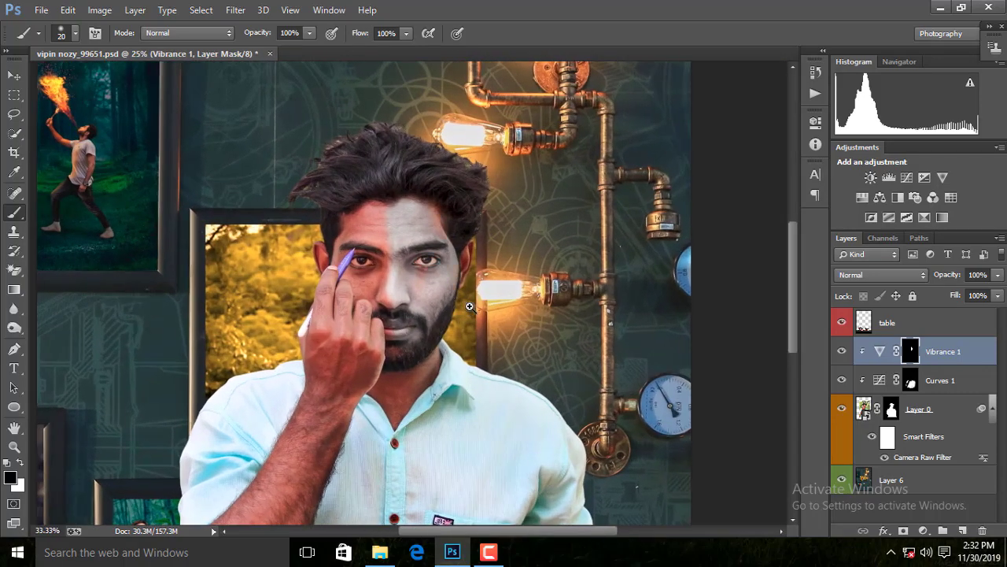
pyautogui.scroll(3, 505, 261)
pyautogui.scroll(2, 506, 262)
pyautogui.scroll(3, 488, 268)
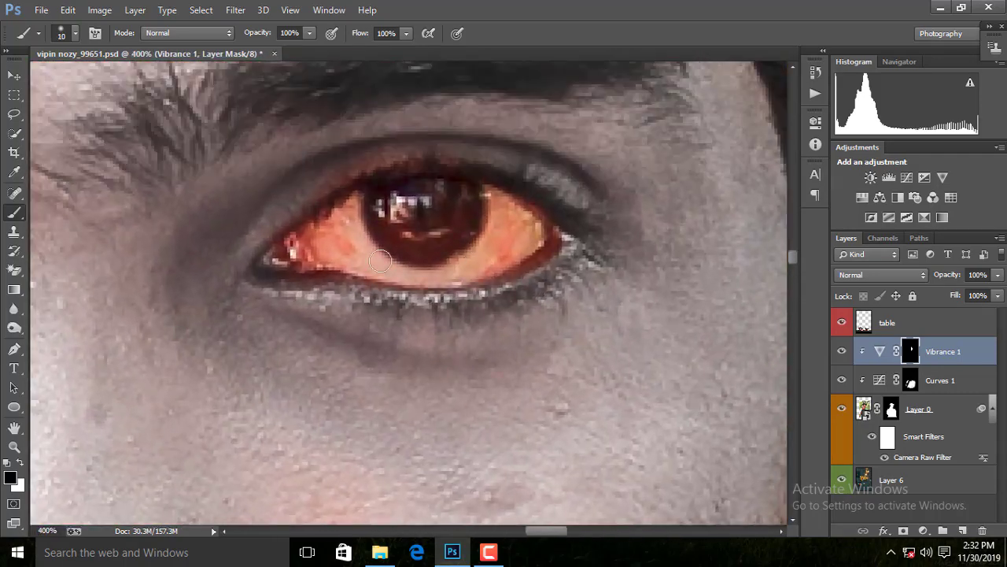
pyautogui.scroll(-8, 522, 265)
pyautogui.scroll(2, 441, 370)
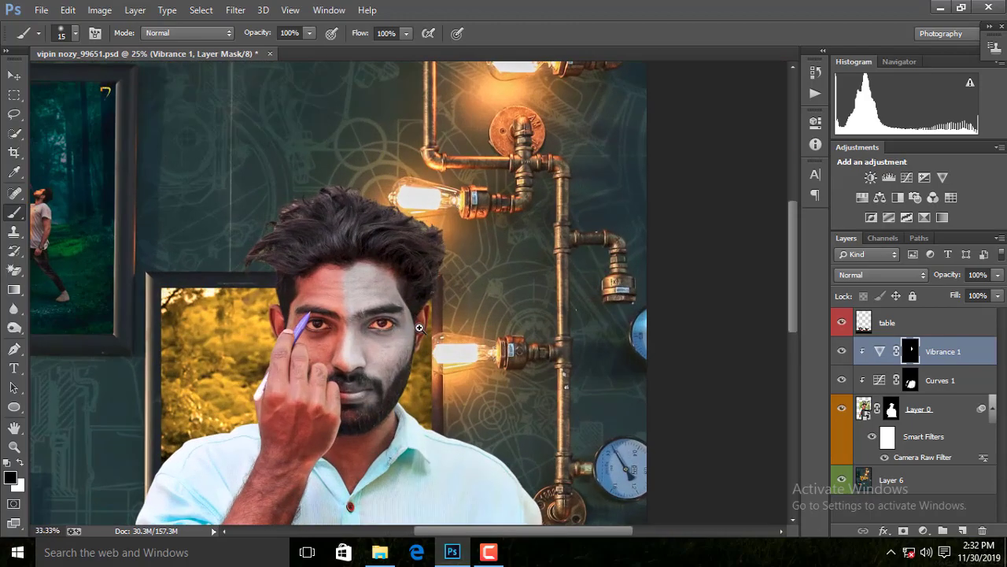
pyautogui.scroll(3, 423, 391)
# Add a new empty layer above Vibrance 1.
pyautogui.hotkey('ctrl', 'shift', 'alt', 'n')
pyautogui.scroll(2, 423, 391)
pyautogui.scroll(1, 449, 344)
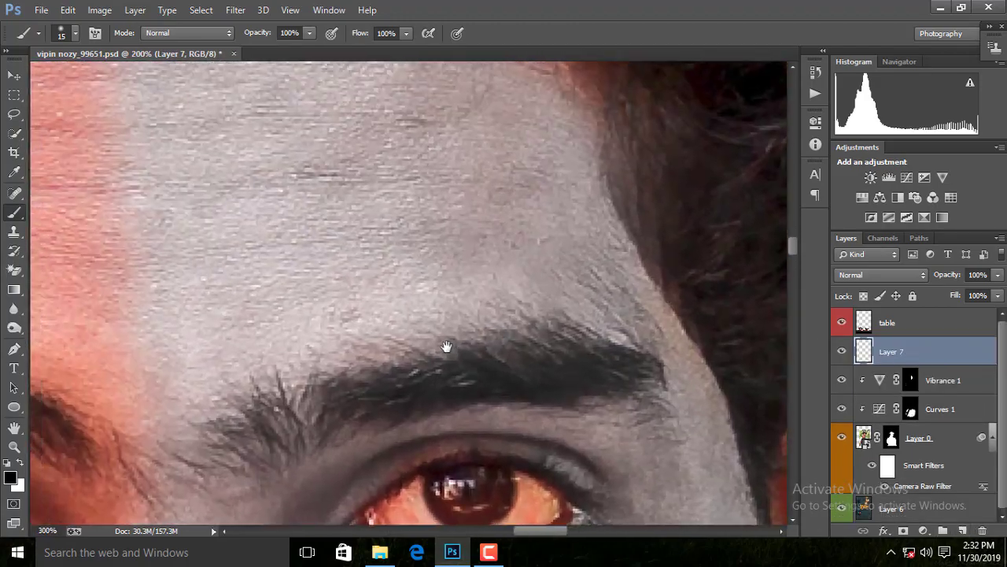
pyautogui.scroll(-1, 461, 348)
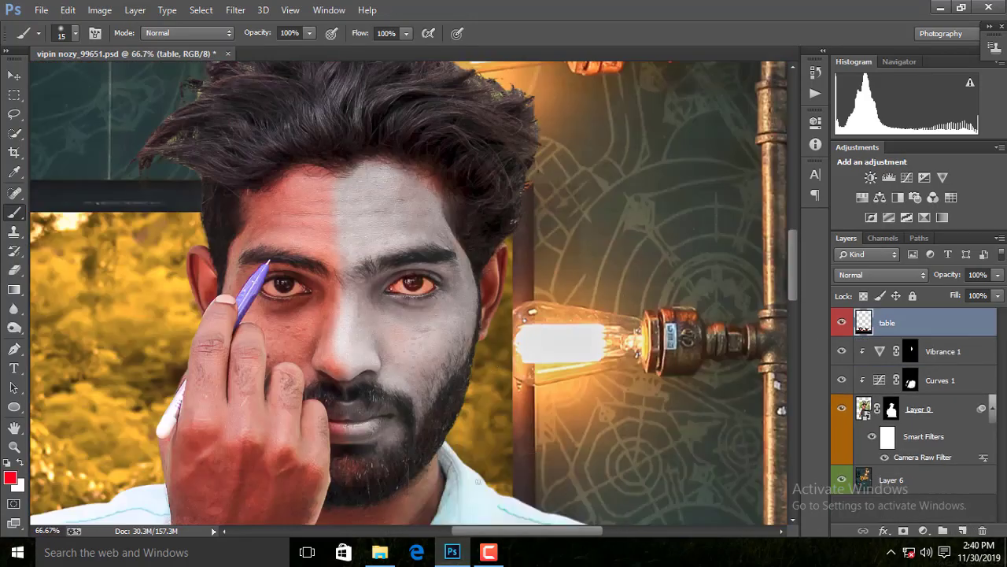
# Try an Exposure adjustment at +0.38, then delete it and compare with Vibrance 1 hidden.
pyautogui.click(911, 351)
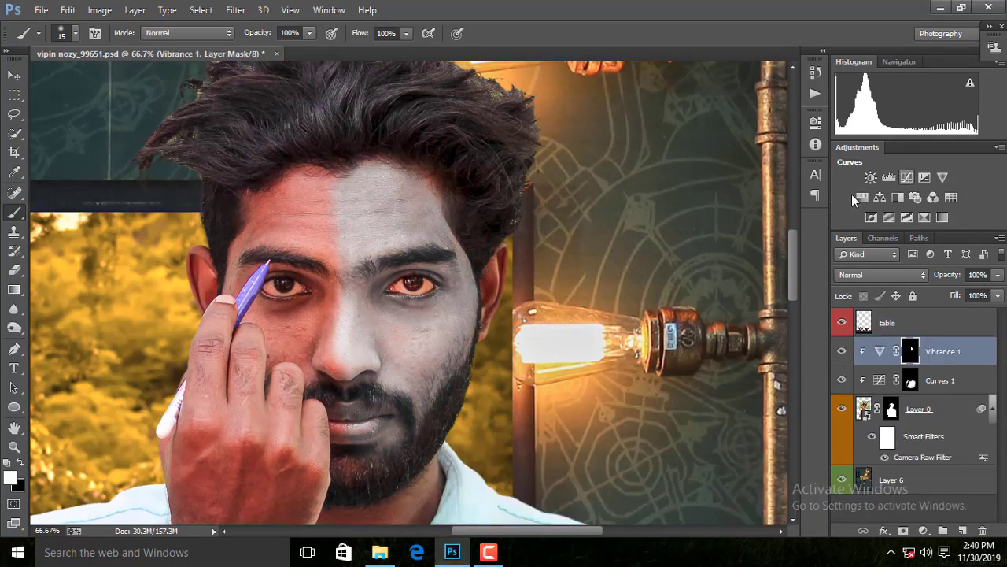
pyautogui.click(923, 177)
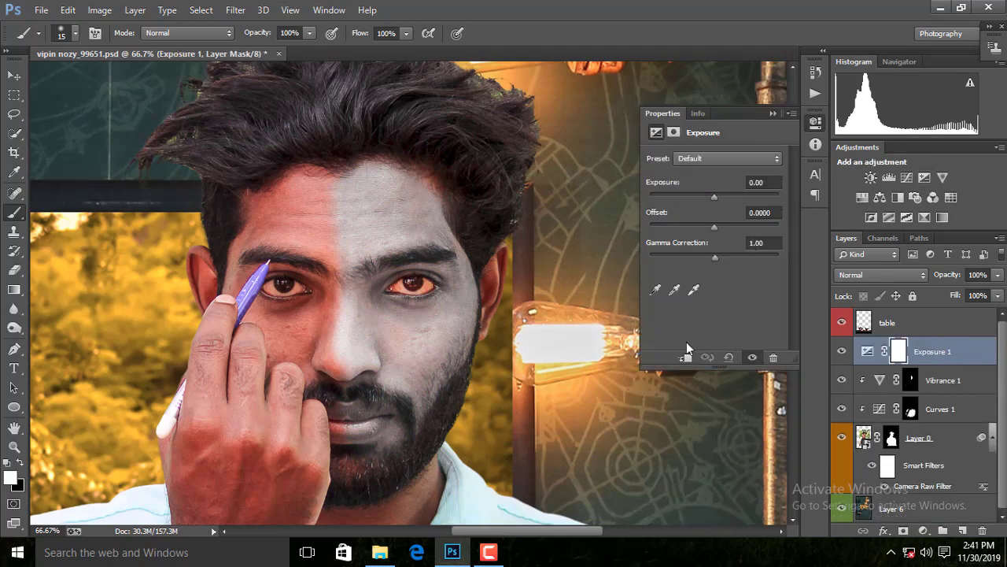
pyautogui.moveTo(715, 228); pyautogui.dragTo(688, 228)
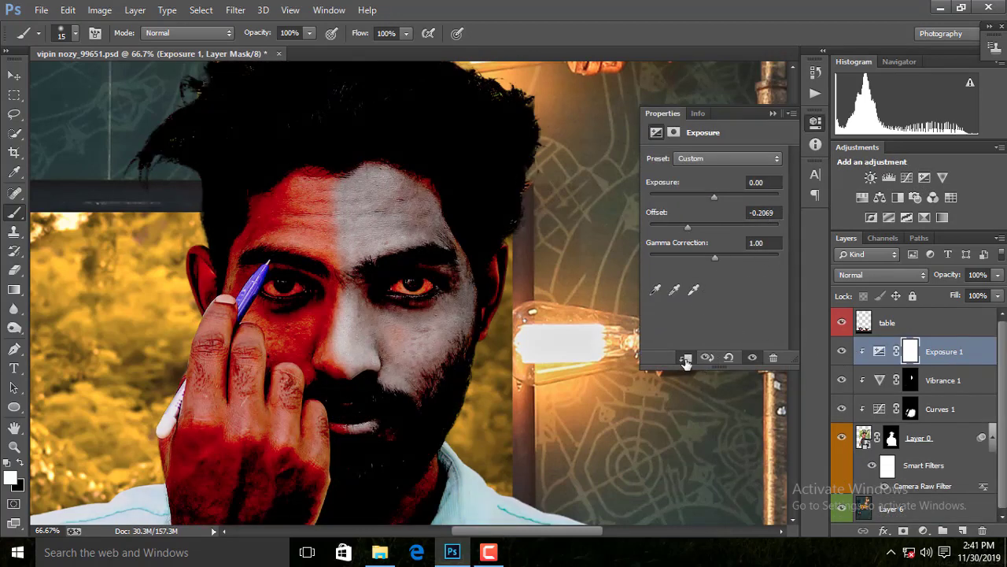
pyautogui.hotkey('ctrl', 'z')
pyautogui.hotkey('ctrl', 'z')
pyautogui.hotkey('ctrl', 'z')
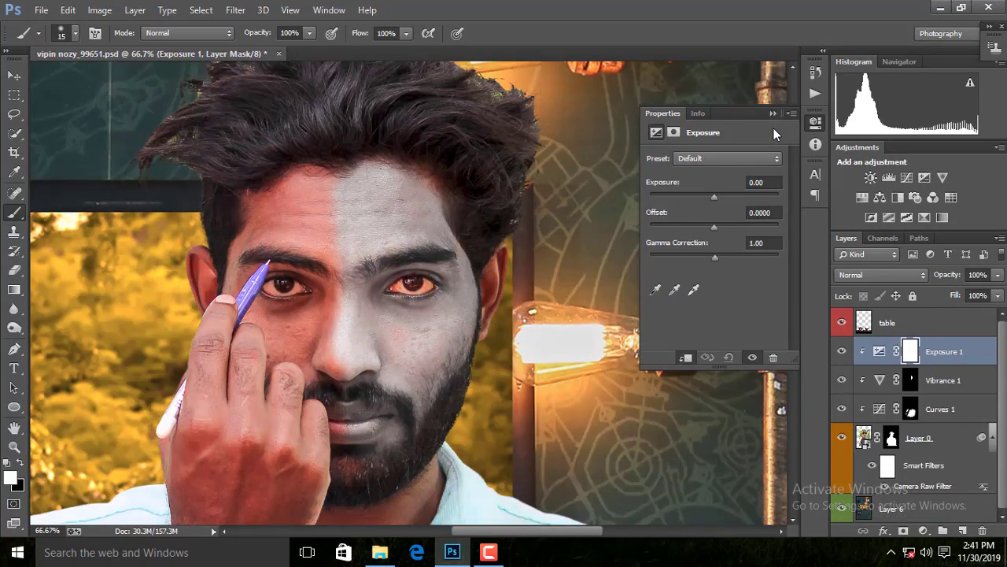
pyautogui.click(909, 380)
pyautogui.click(964, 354)
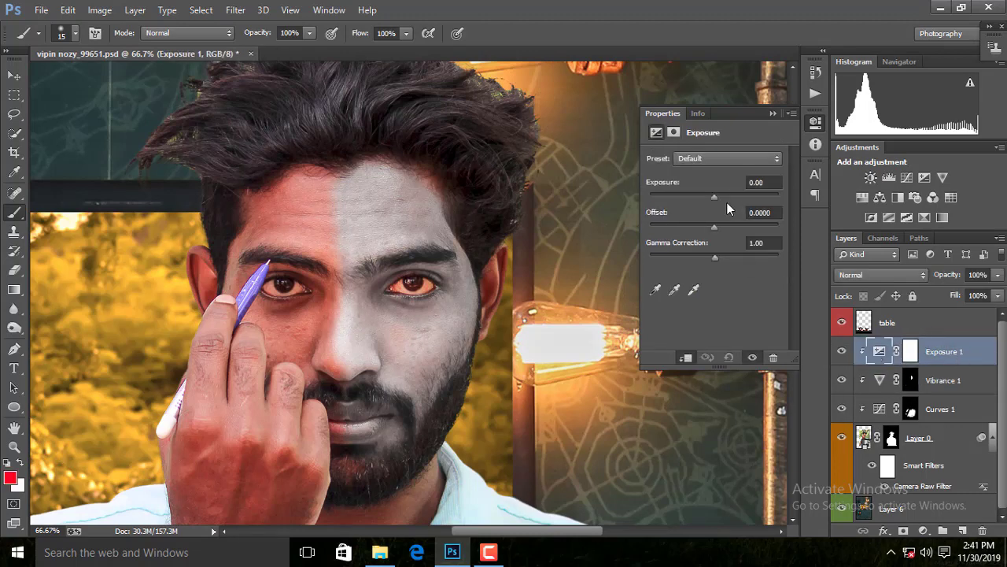
pyautogui.moveTo(716, 199); pyautogui.dragTo(716, 257)
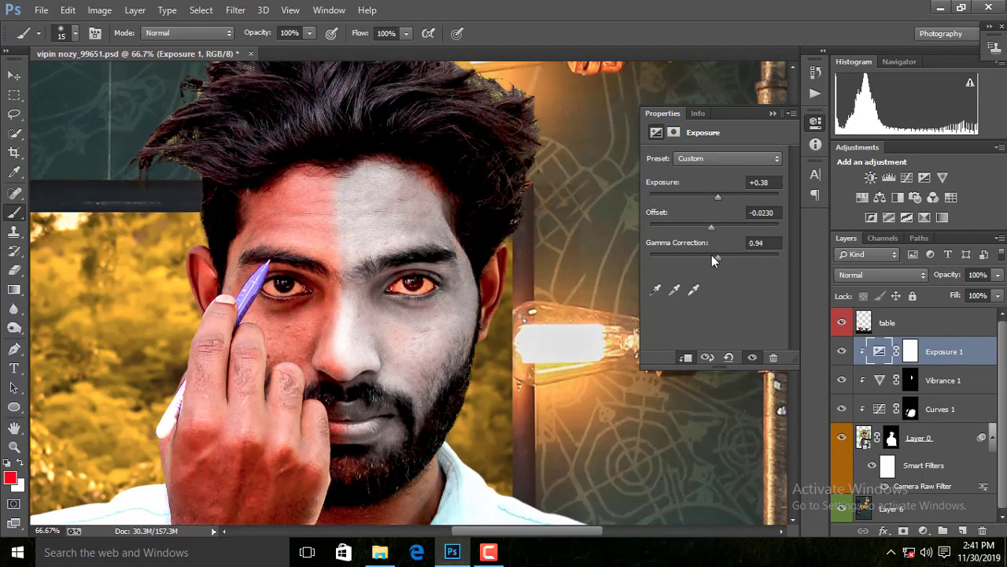
pyautogui.click(772, 113)
pyautogui.press('Delete')
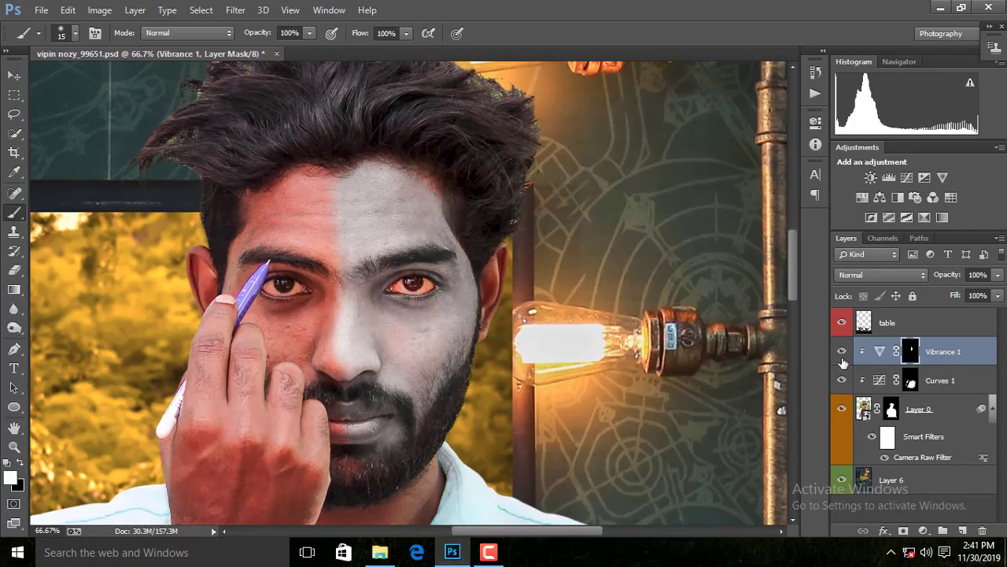
pyautogui.click(841, 351)
pyautogui.click(841, 351)
# Add an Exposure adjustment with gamma 1.36, exposure -0.38, and Vibrance 1's copied mask.
pyautogui.click(925, 178)
pyautogui.moveTo(713, 256); pyautogui.dragTo(701, 256)
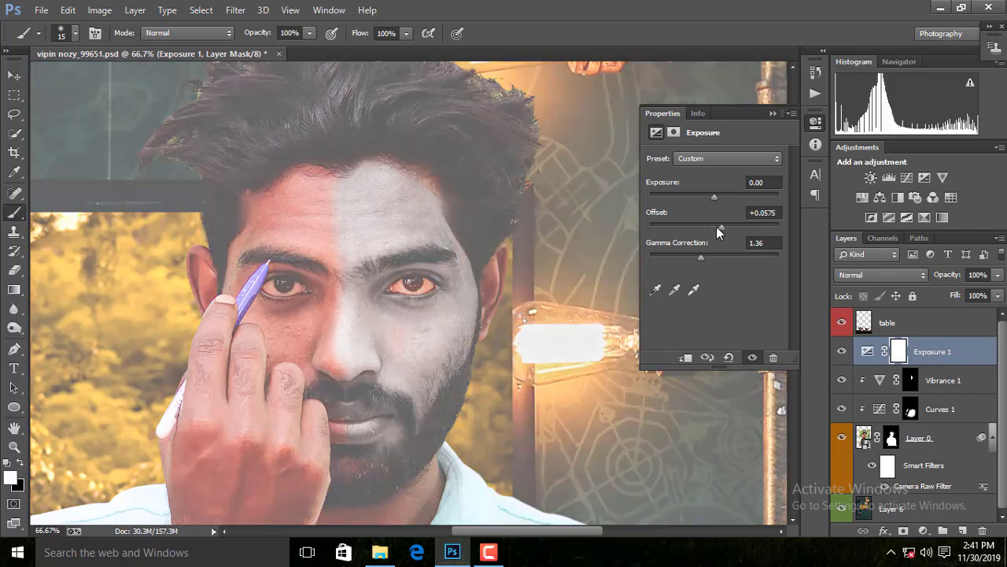
pyautogui.moveTo(723, 228)
pyautogui.mouseDown()
pyautogui.moveTo(709, 227)
pyautogui.moveTo(718, 198)
pyautogui.mouseUp()
pyautogui.write('0')
pyautogui.click(771, 113)
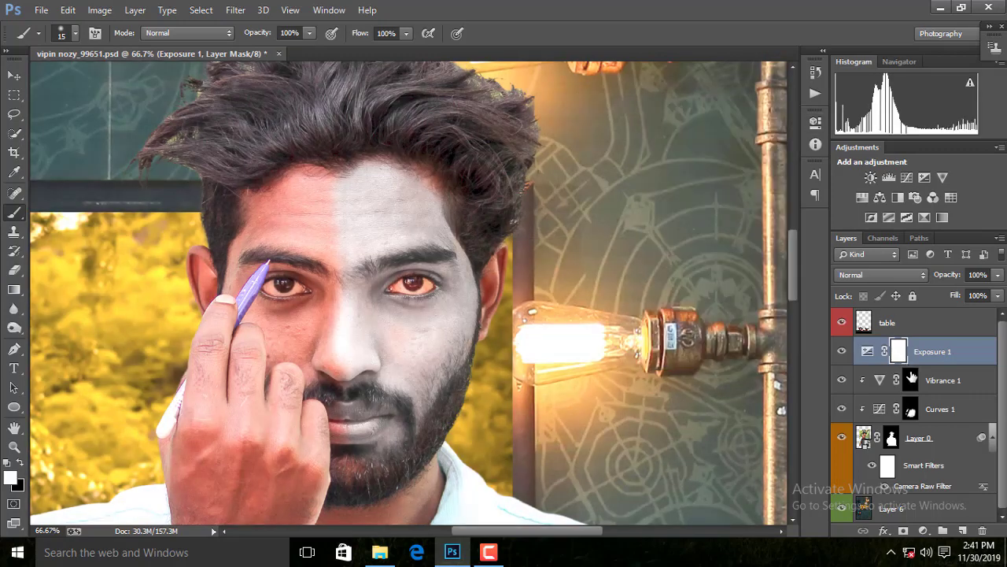
pyautogui.moveTo(911, 378); pyautogui.dragTo(897, 351)
pyautogui.press('Return')
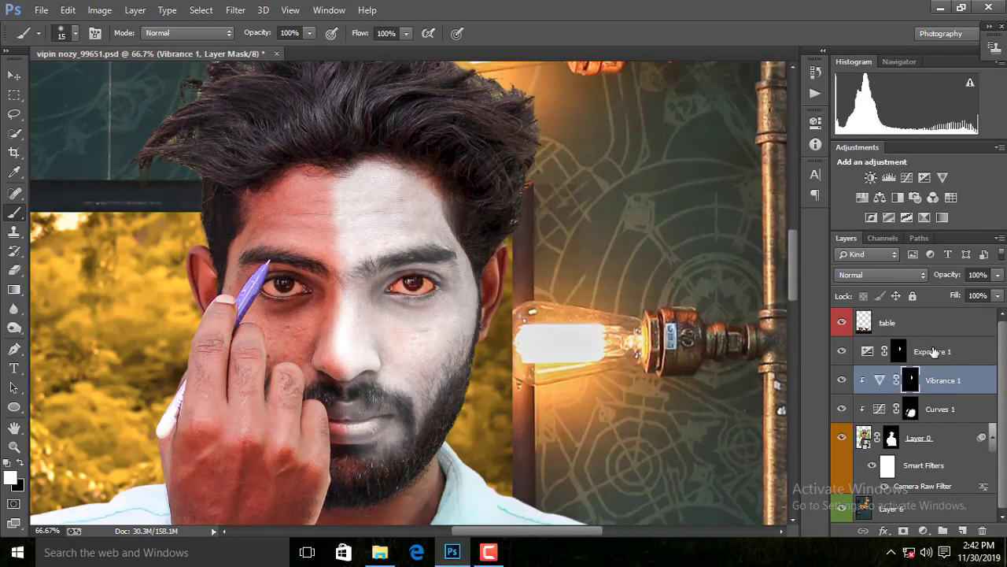
# Set Exposure 1's opacity to 42%.
pyautogui.click(933, 352)
pyautogui.hotkey('ctrl', '0')
pyautogui.hotkey('ctrl', '+')
pyautogui.moveTo(947, 274); pyautogui.dragTo(928, 284)
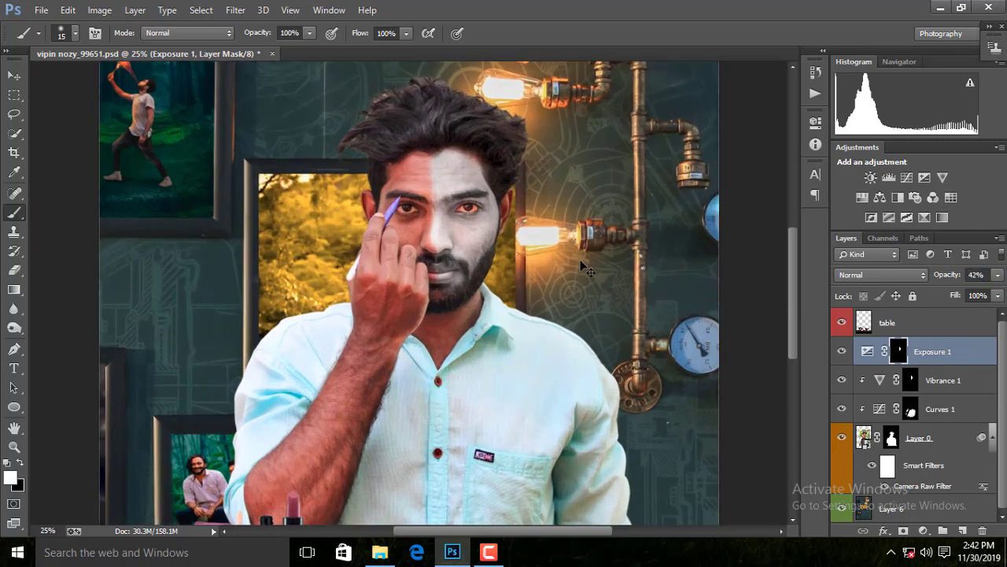
pyautogui.hotkey('ctrl', '+')
pyautogui.hotkey('ctrl', '+')
pyautogui.hotkey('ctrl', '+')
pyautogui.click(905, 382)
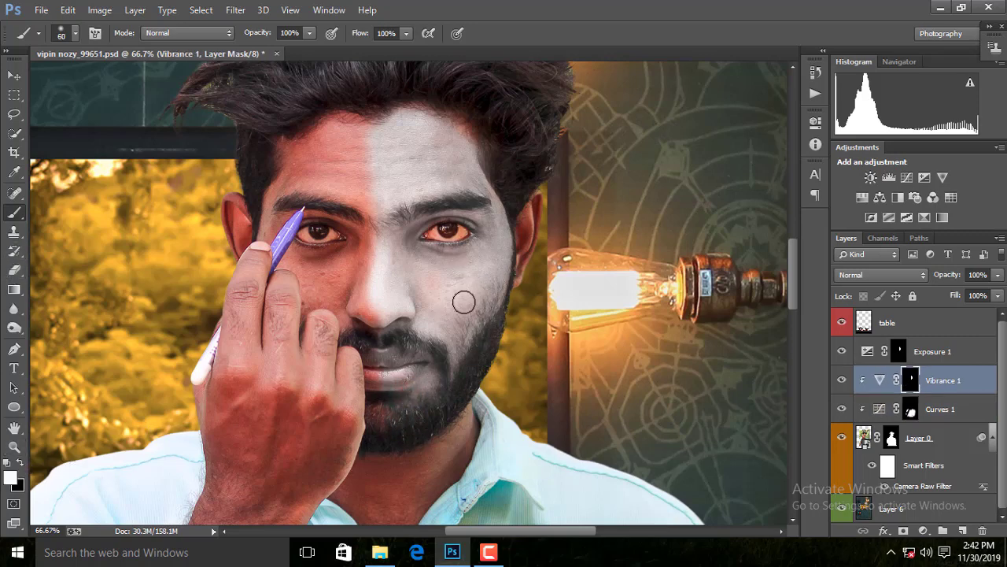
# Zoom to the forehead and add an empty layer above table, with red as foreground.
pyautogui.hotkey('ctrl', '+')
pyautogui.hotkey('ctrl', '0')
pyautogui.hotkey('ctrl', '+')
pyautogui.hotkey('ctrl', '+')
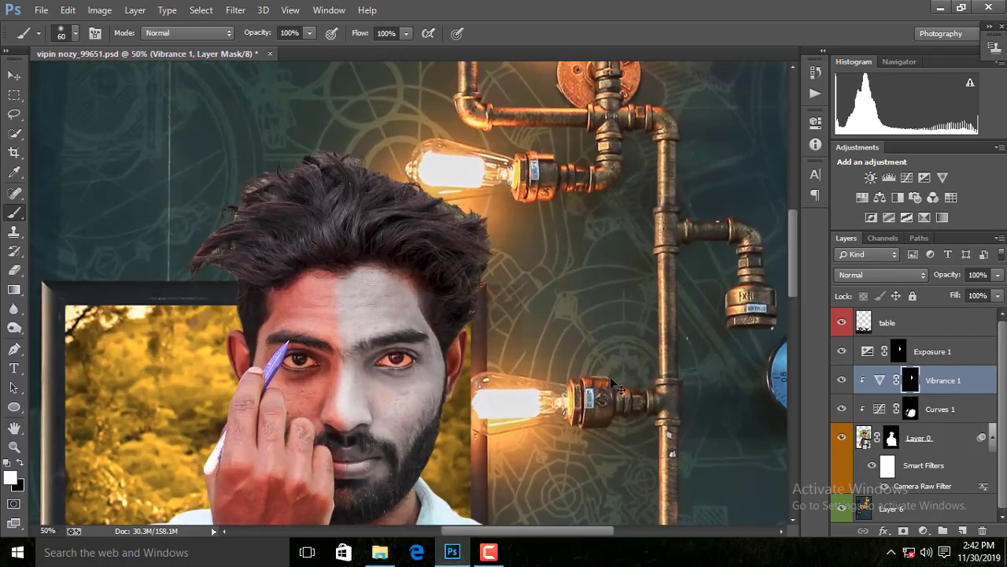
pyautogui.hotkey('ctrl', '+')
pyautogui.hotkey('ctrl', '+')
pyautogui.click(904, 351)
pyautogui.hotkey('ctrl', '+')
pyautogui.hotkey('ctrl', '+')
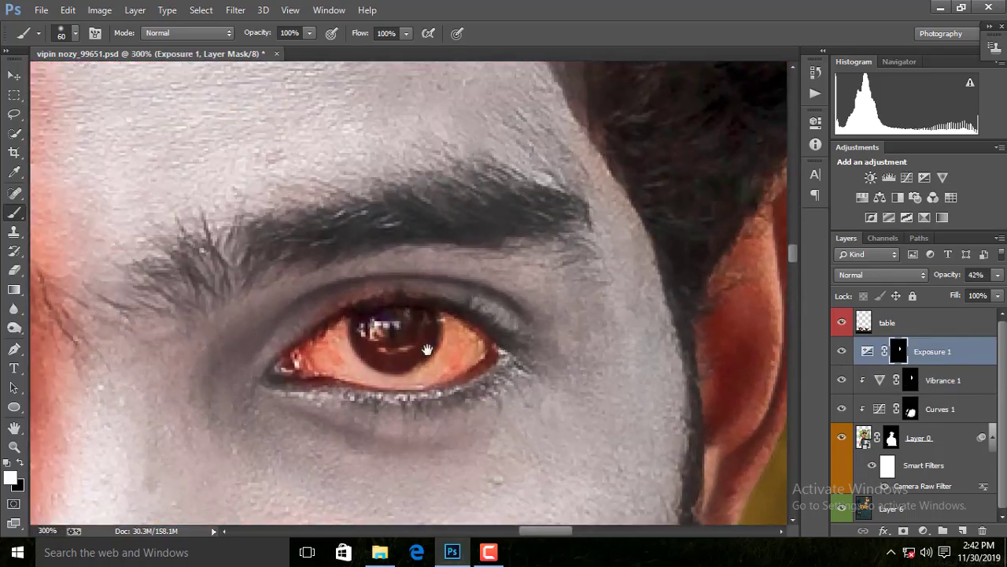
pyautogui.moveTo(501, 366); pyautogui.dragTo(576, 523)
pyautogui.click(948, 321)
pyautogui.click(960, 529)
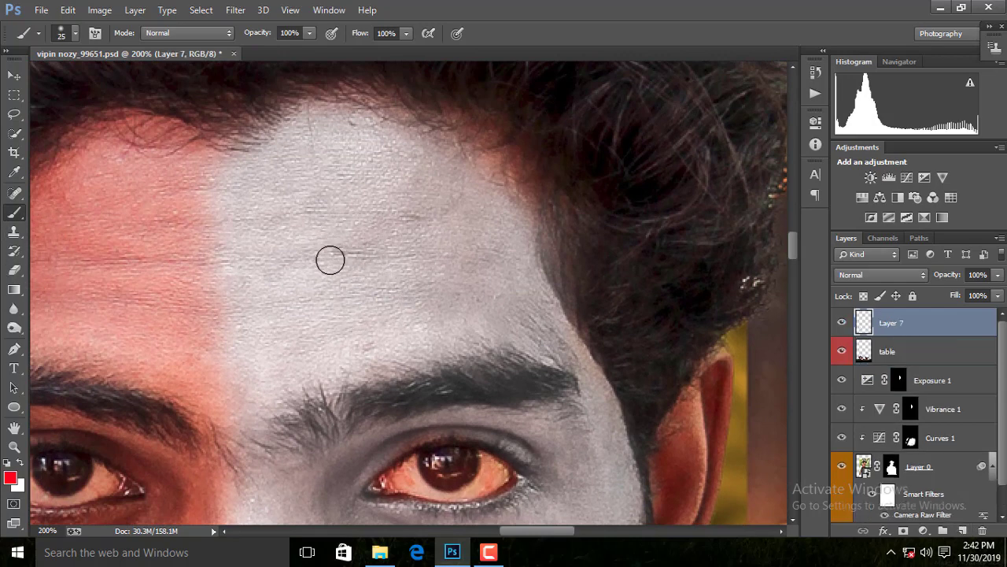
# Paint a thick red arc across the forehead on Layer 7 and erase its lower edge.
pyautogui.moveTo(330, 259); pyautogui.dragTo(479, 272)
pyautogui.moveTo(329, 262)
pyautogui.mouseDown()
pyautogui.moveTo(383, 254)
pyautogui.moveTo(489, 288)
pyautogui.mouseUp()
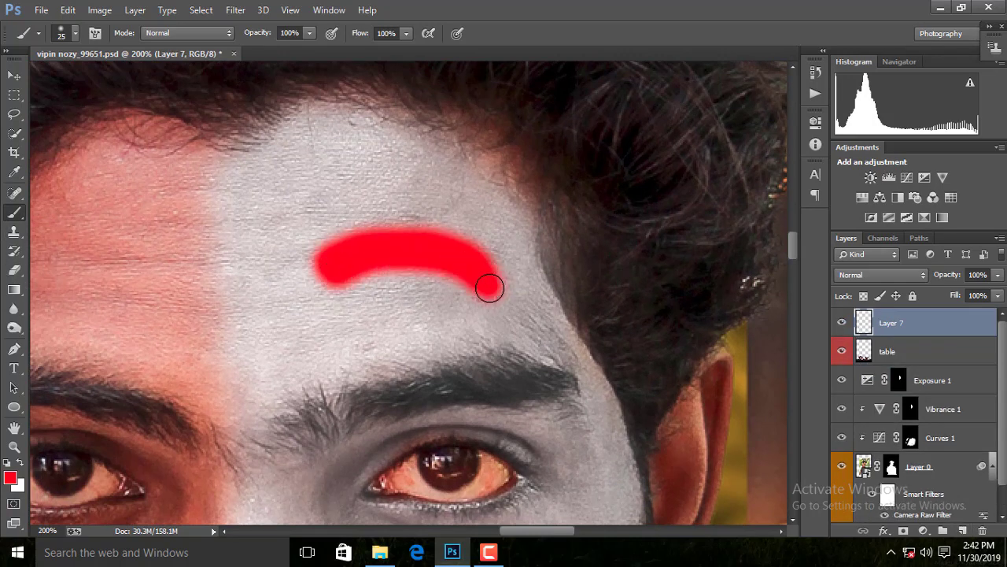
pyautogui.click(14, 272)
pyautogui.moveTo(359, 292); pyautogui.dragTo(467, 313)
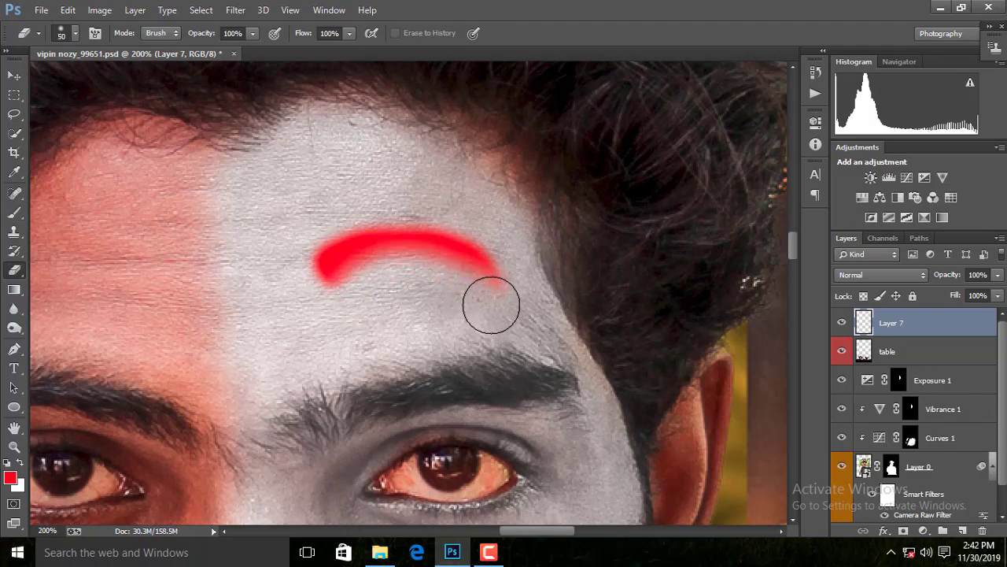
pyautogui.scroll(-5, 401, 326)
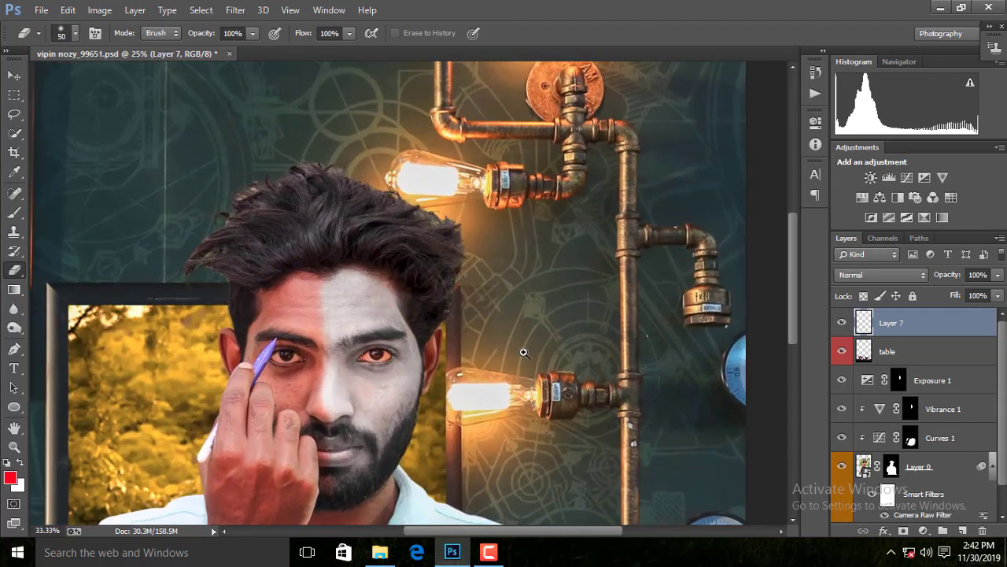
pyautogui.scroll(4, 472, 315)
# Try a different blend mode for Layer 7, then reselect the table layer.
pyautogui.click(881, 275)
pyautogui.scroll(-2, 875, 207)
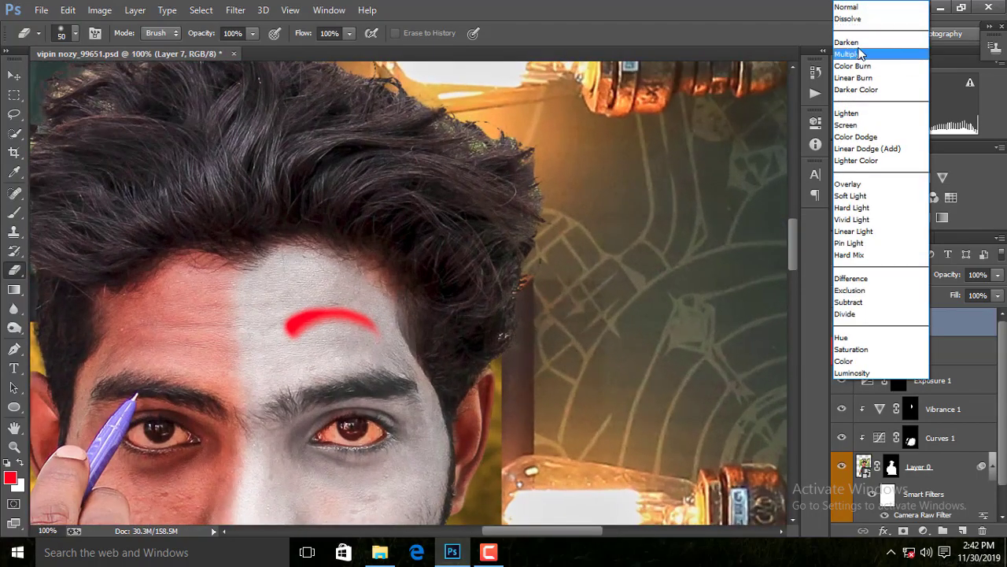
pyautogui.scroll(-6, 865, 172)
pyautogui.click(850, 42)
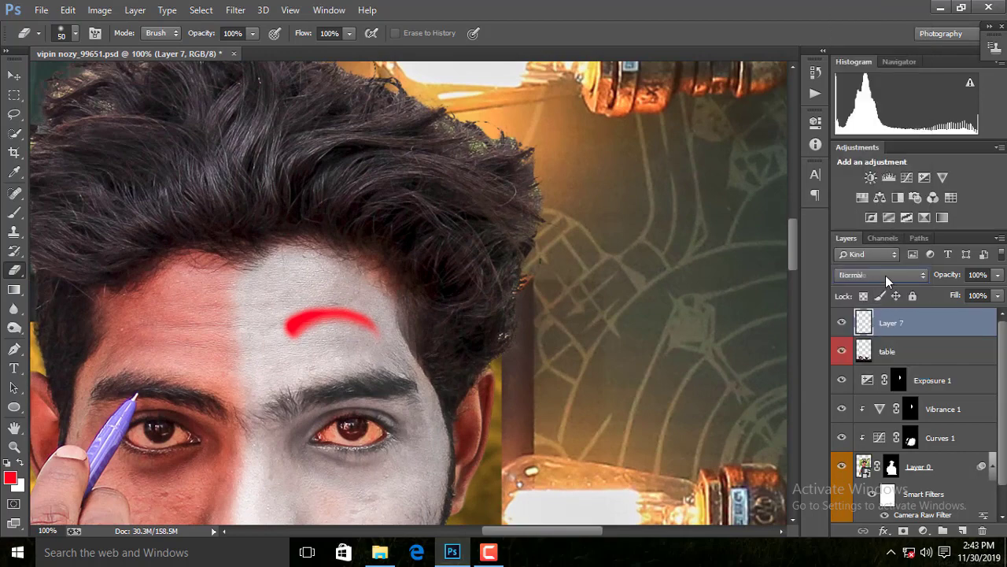
pyautogui.click(897, 354)
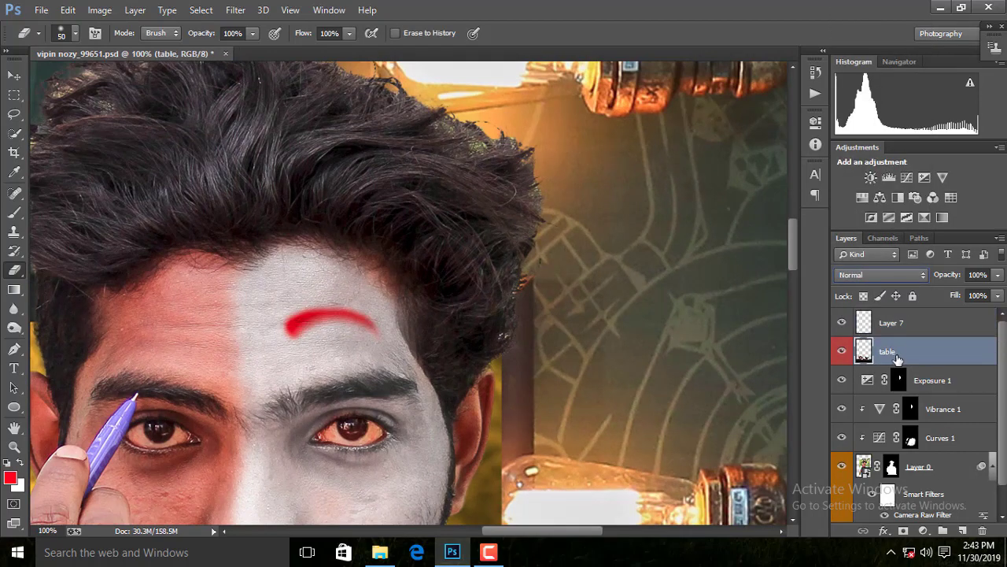
# On a new layer above Layer 7, paint red strokes along the right eyebrow with a size-30 brush.
pyautogui.click(927, 324)
pyautogui.hotkey('ctrl', 'shift', 'alt', 'n')
pyautogui.hotkey('ctrl', '+')
pyautogui.hotkey('ctrl', '+')
pyautogui.hotkey('ctrl', '-')
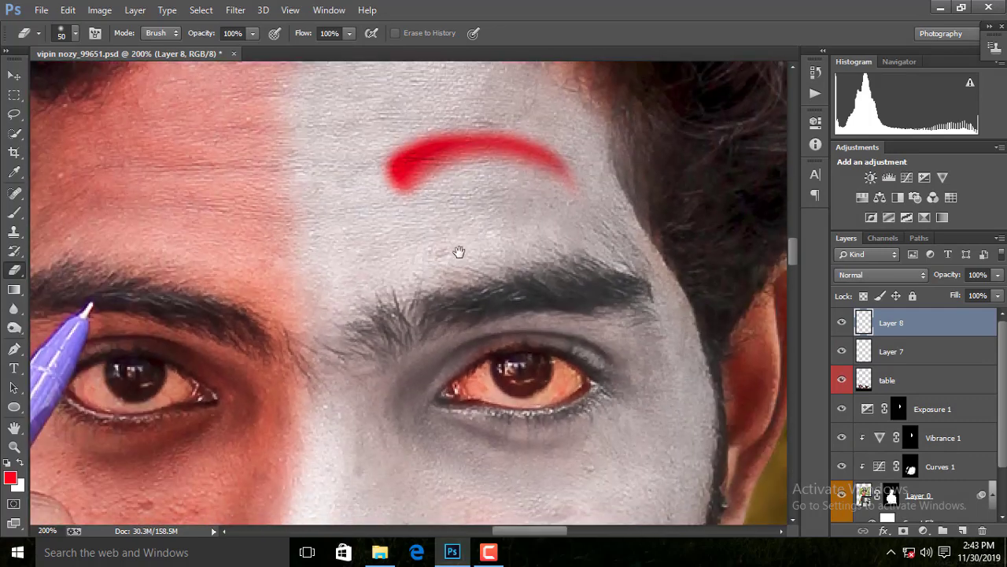
pyautogui.click(14, 213)
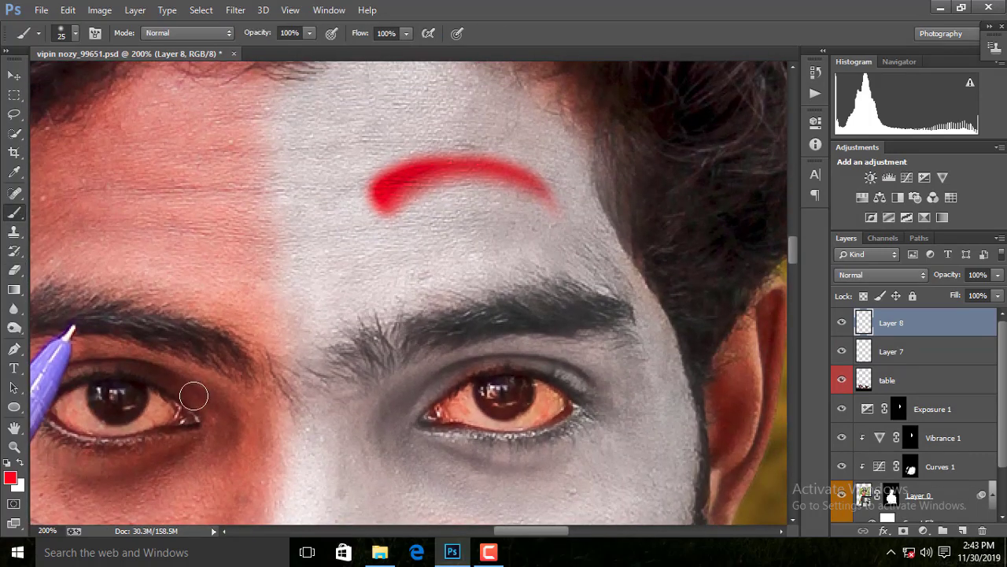
pyautogui.moveTo(465, 320); pyautogui.dragTo(561, 309)
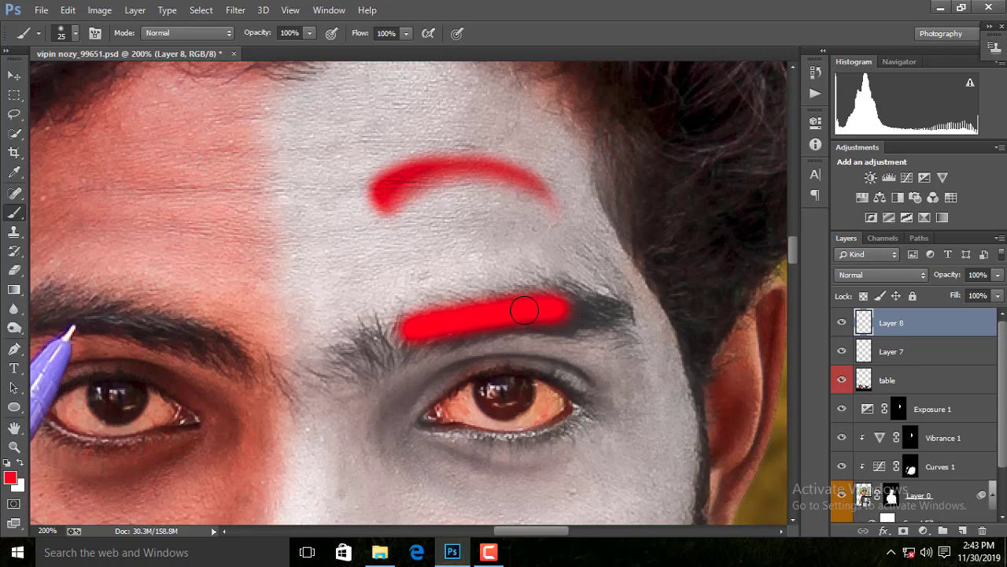
pyautogui.moveTo(449, 338); pyautogui.dragTo(410, 327)
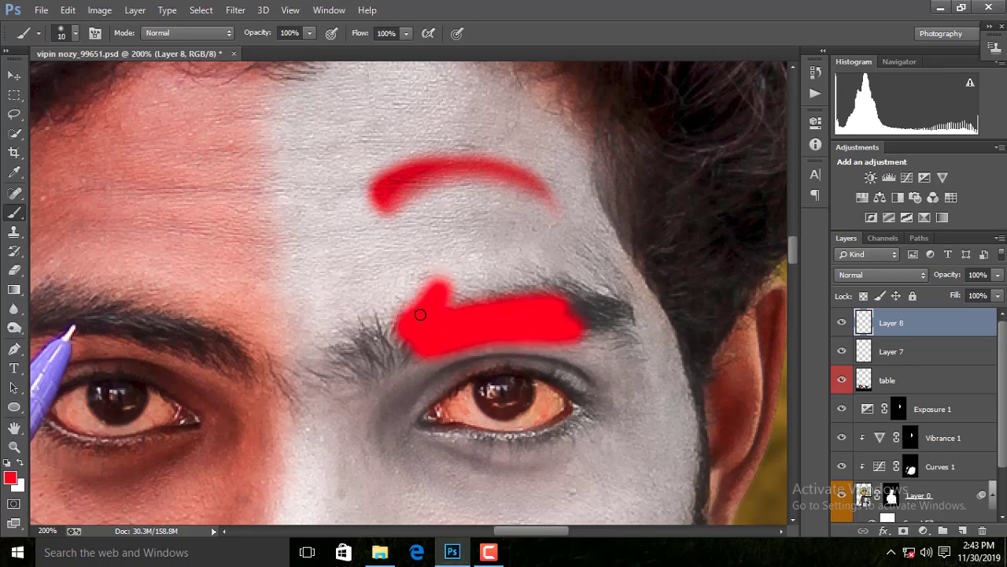
pyautogui.press(']')
pyautogui.press(']')
pyautogui.moveTo(454, 257); pyautogui.dragTo(580, 332)
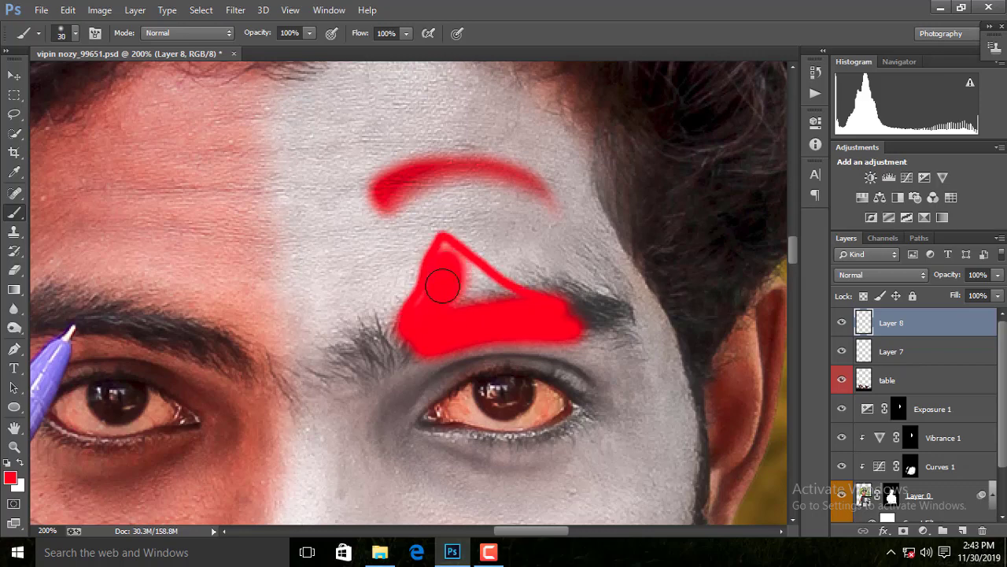
# Set Layer 8's blend mode to Subtract so the red paint turns teal, and undo the stray edge stroke.
pyautogui.click(882, 275)
pyautogui.click(866, 319)
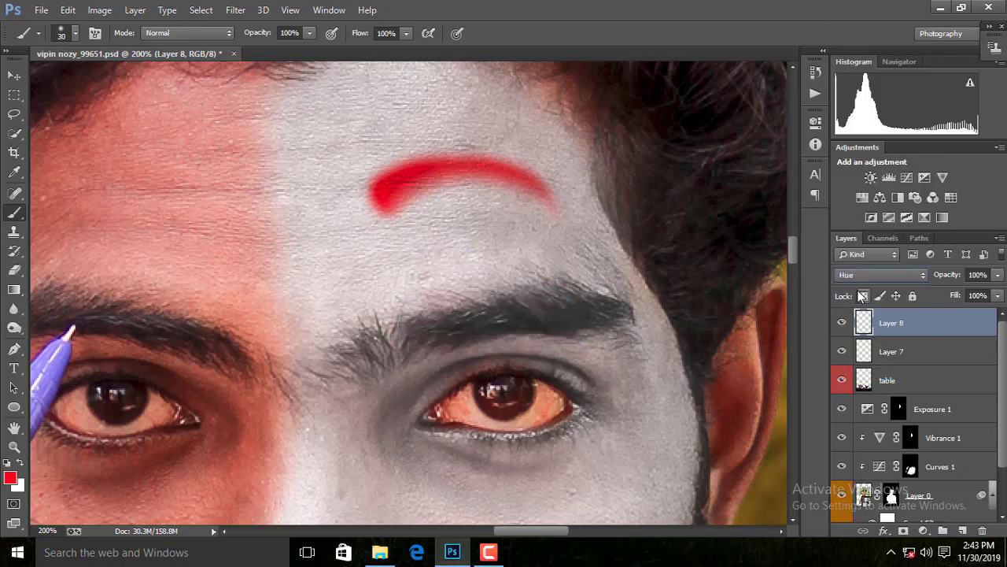
pyautogui.scroll(3, 865, 274)
pyautogui.hotkey('ctrl', '+')
pyautogui.moveTo(475, 308); pyautogui.dragTo(477, 291)
pyautogui.press('[')
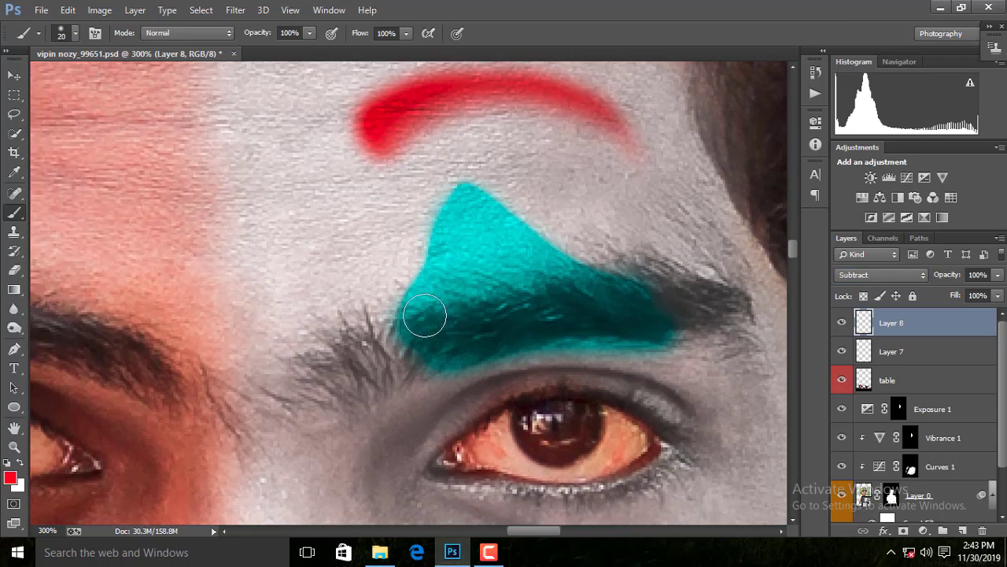
pyautogui.moveTo(423, 376); pyautogui.dragTo(358, 364)
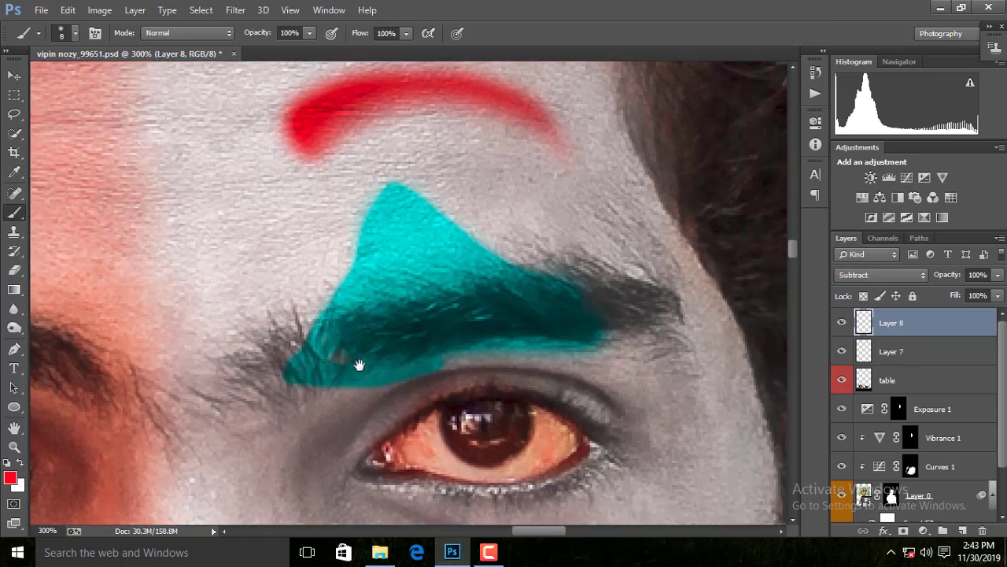
pyautogui.hotkey('ctrl', 'z')
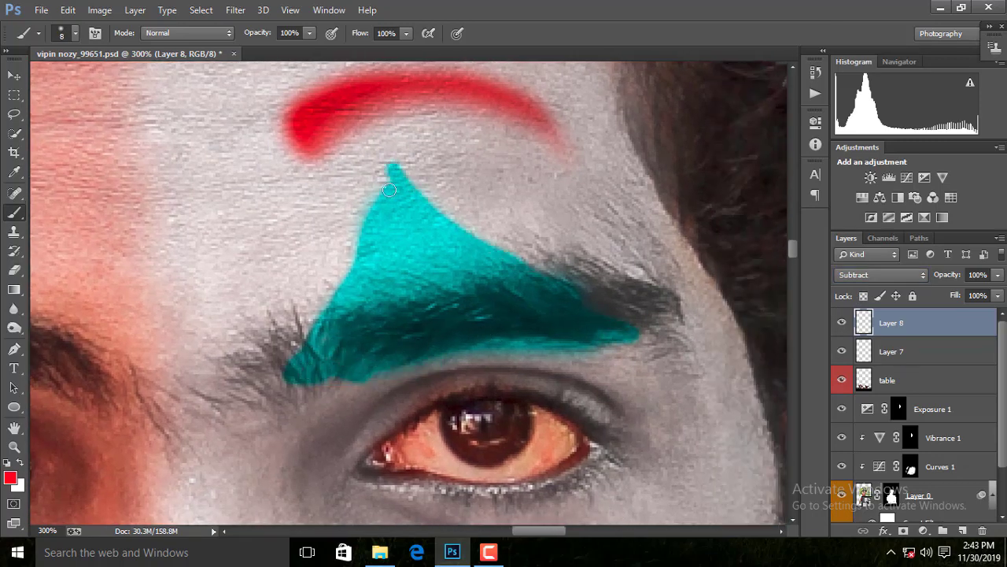
# Erase the upper-left edge and narrow the tip of the teal shape.
pyautogui.click(16, 271)
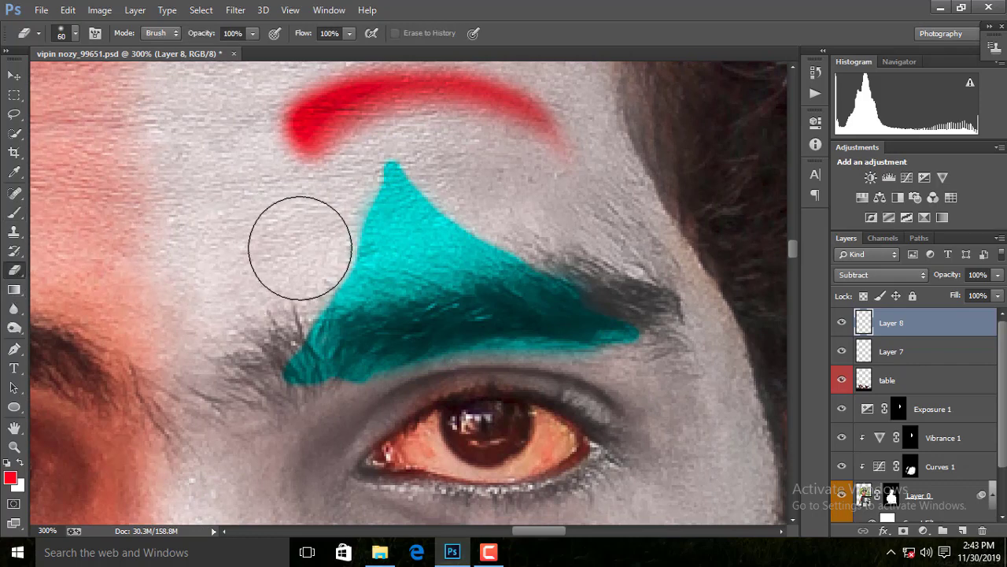
pyautogui.moveTo(304, 266); pyautogui.dragTo(321, 231)
pyautogui.moveTo(531, 223)
pyautogui.mouseDown()
pyautogui.moveTo(464, 173)
pyautogui.moveTo(326, 213)
pyautogui.mouseUp()
pyautogui.hotkey('ctrl', '0')
pyautogui.hotkey('ctrl', '+')
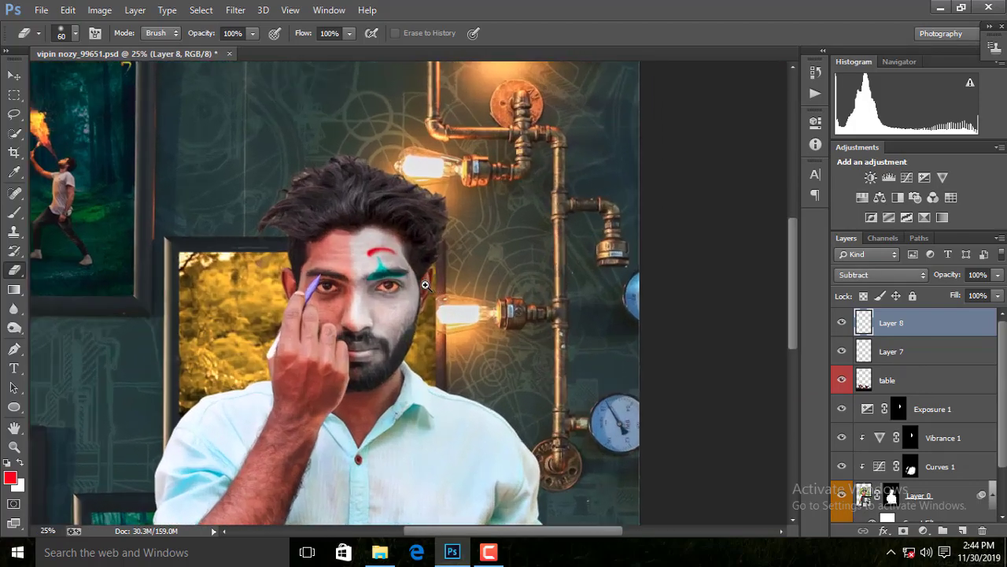
pyautogui.hotkey('ctrl', '+')
pyautogui.hotkey('ctrl', '+')
# With a size-25 brush, outline and fill a teal diamond under the eye with a tear line.
pyautogui.click(17, 214)
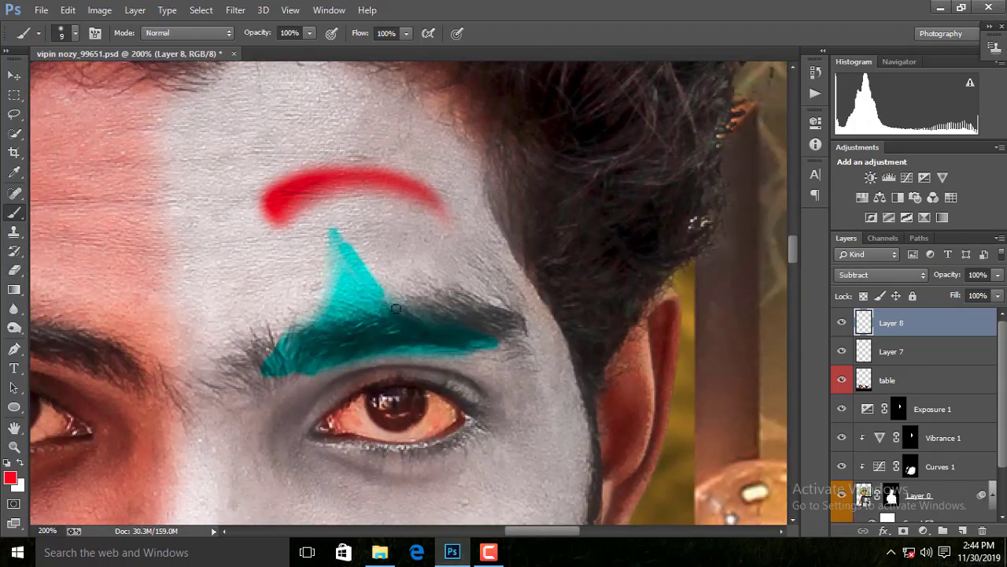
pyautogui.press(']')
pyautogui.scroll(-3, 402, 306)
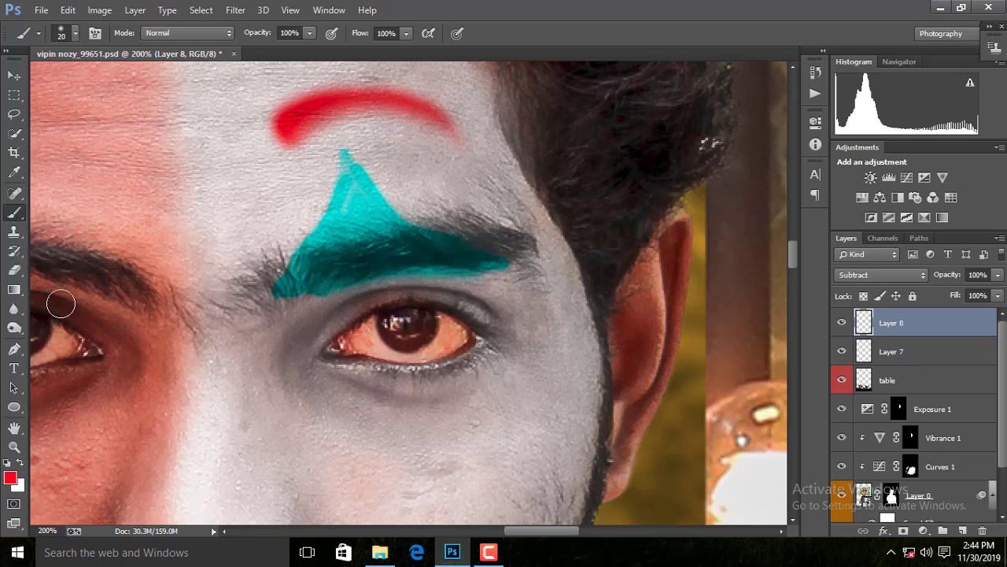
pyautogui.press(']')
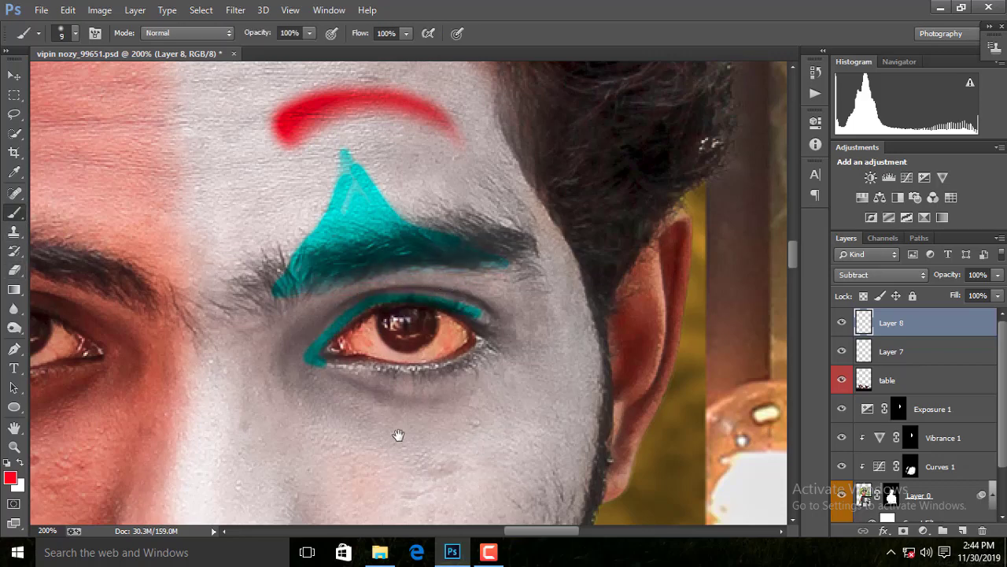
pyautogui.moveTo(398, 436); pyautogui.dragTo(387, 394)
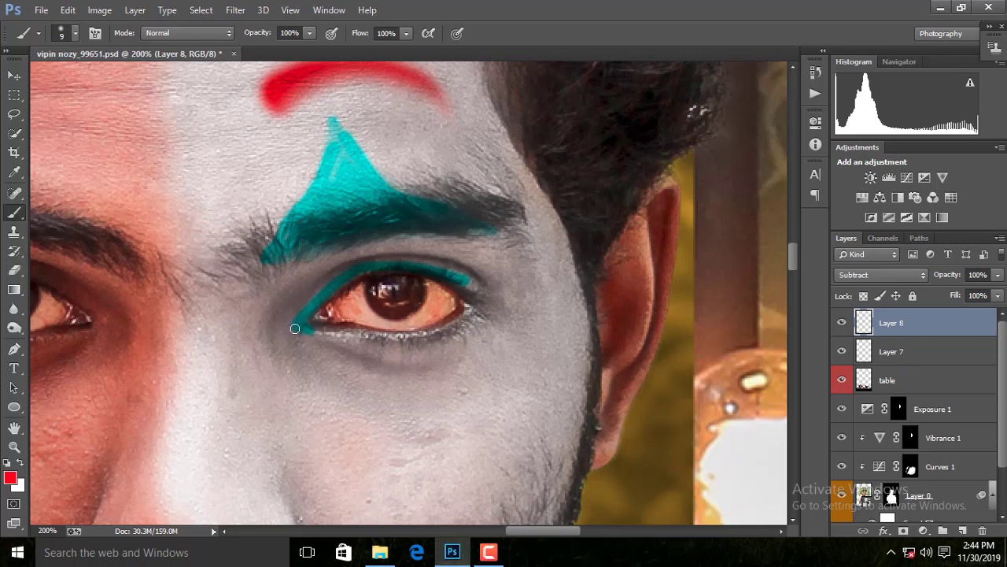
pyautogui.hotkey('ctrl', 'z')
pyautogui.moveTo(299, 327); pyautogui.dragTo(318, 364)
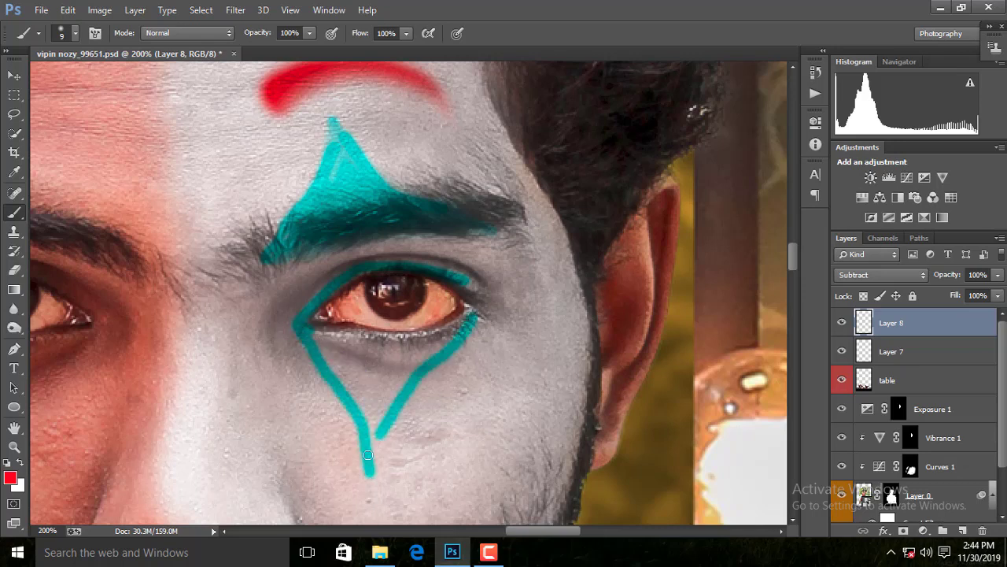
pyautogui.moveTo(473, 314)
pyautogui.mouseDown()
pyautogui.moveTo(370, 468)
pyautogui.moveTo(393, 401)
pyautogui.mouseUp()
pyautogui.press(']')
pyautogui.press(']')
pyautogui.press(']')
pyautogui.moveTo(464, 287)
pyautogui.mouseDown()
pyautogui.moveTo(409, 303)
pyautogui.moveTo(351, 288)
pyautogui.moveTo(393, 347)
pyautogui.mouseUp()
# Review the teal eye diamond at full view and close up, touching up stray paint.
pyautogui.hotkey('ctrl', '0')
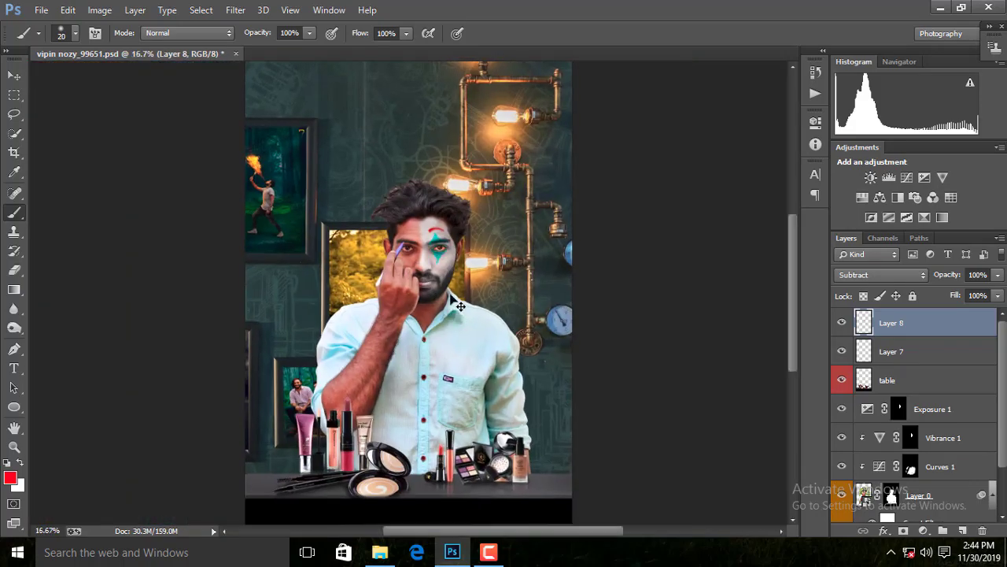
pyautogui.hotkey('ctrl', '+')
pyautogui.hotkey('ctrl', '+')
pyautogui.hotkey('ctrl', '+')
pyautogui.press('e')
pyautogui.hotkey('ctrl', '+')
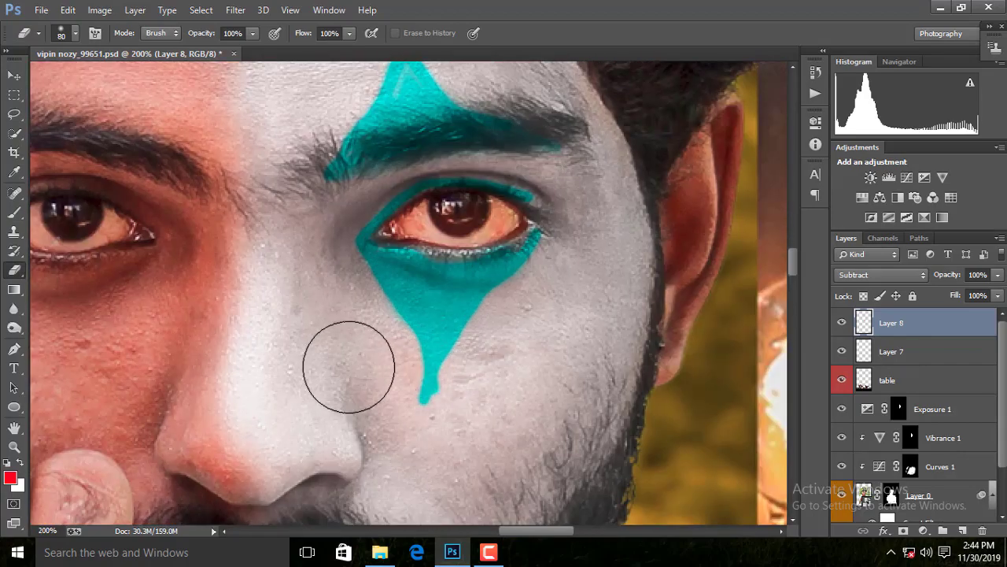
pyautogui.hotkey('ctrl', '0')
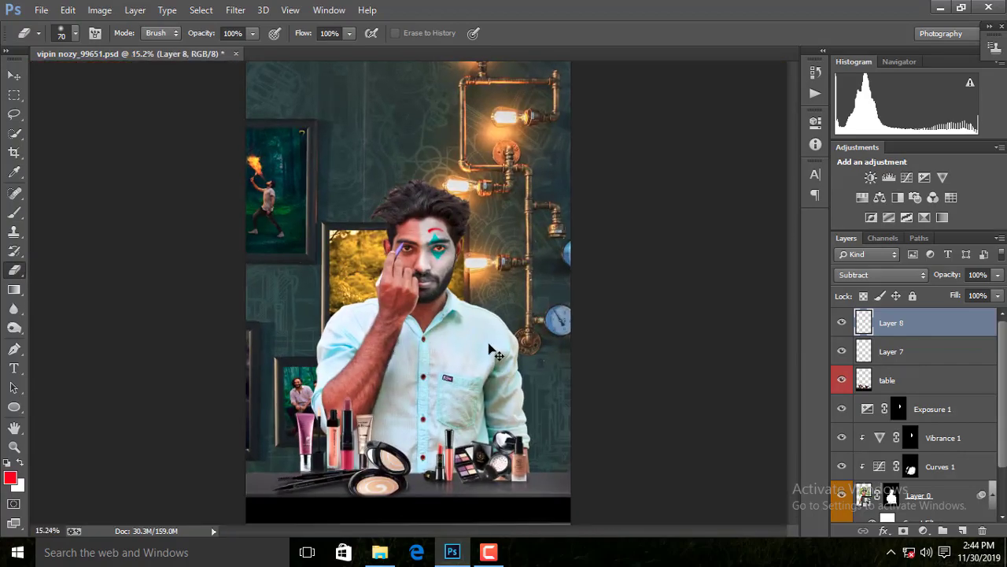
pyautogui.hotkey('ctrl', '+')
pyautogui.hotkey('ctrl', '+')
pyautogui.hotkey('ctrl', '+')
pyautogui.hotkey('ctrl', '+')
pyautogui.hotkey('ctrl', '+')
pyautogui.keyDown('ctrl'); pyautogui.click(408, 337); pyautogui.keyUp('ctrl')
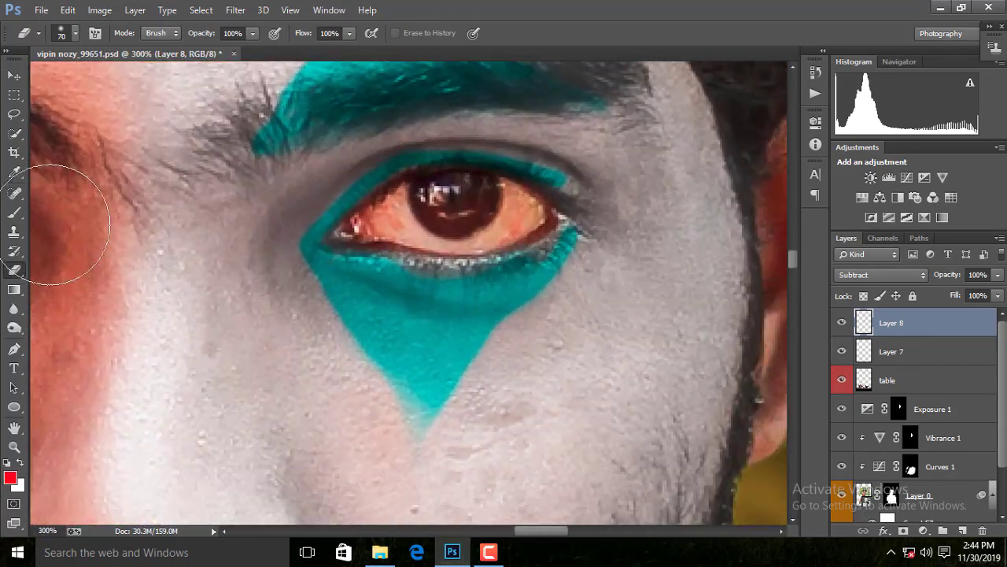
pyautogui.press('b')
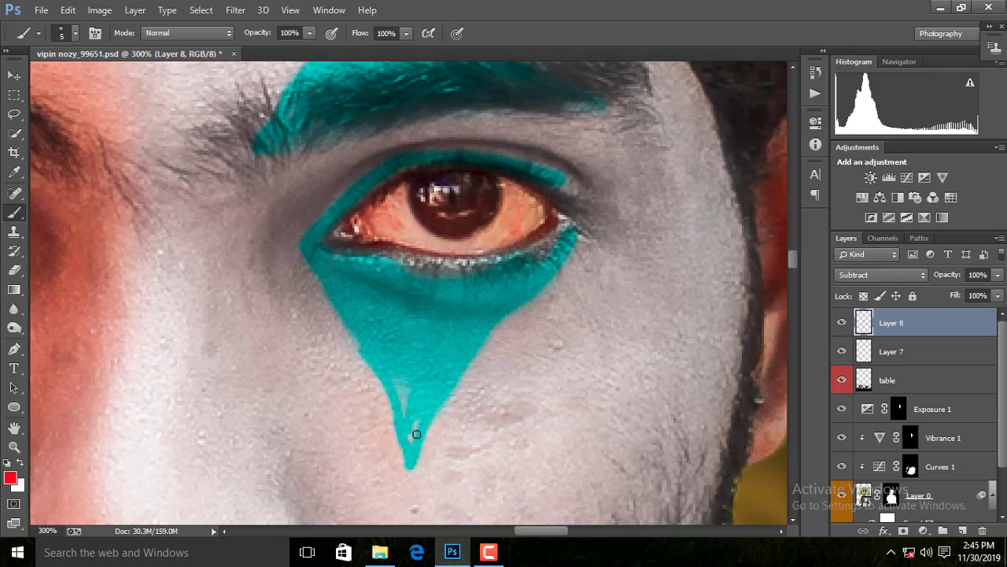
pyautogui.hotkey('ctrl', '0')
pyautogui.hotkey('ctrl', '+')
pyautogui.hotkey('ctrl', '+')
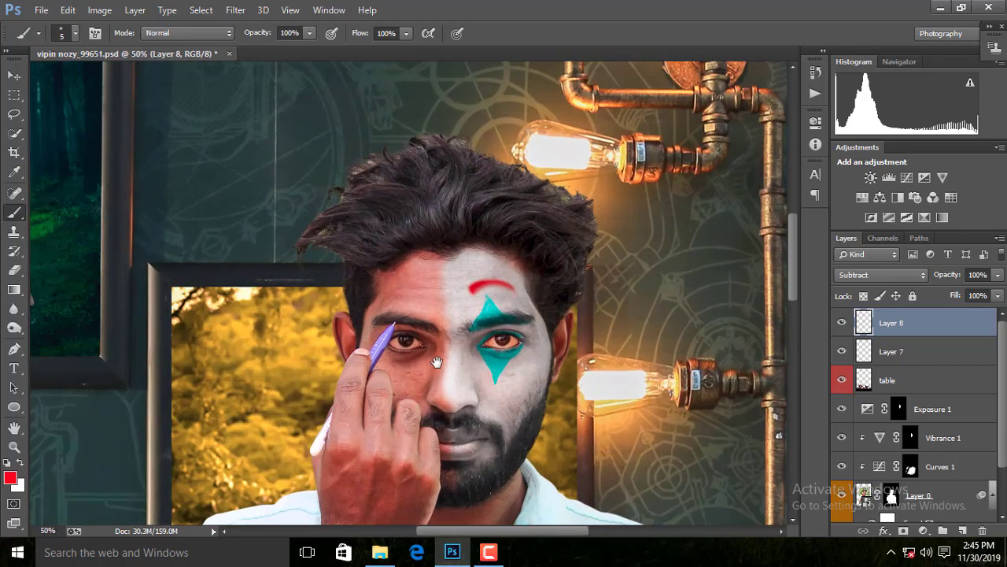
pyautogui.hotkey('ctrl', '0')
pyautogui.hotkey('ctrl', 'o')
# Open the makeup brush image, remove its white background, and drop it into the portrait.
pyautogui.doubleClick(983, 118)
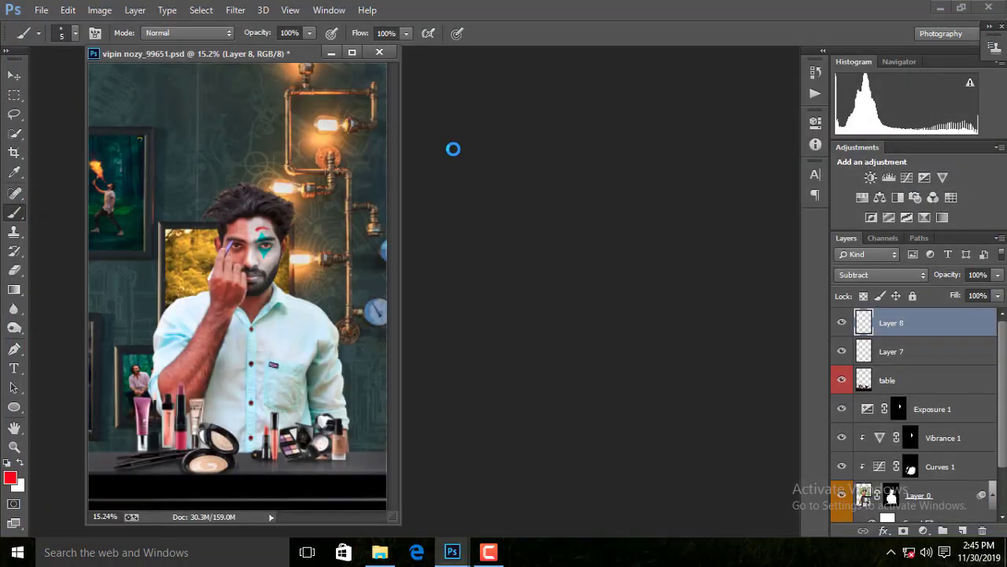
pyautogui.click(15, 271)
pyautogui.click(359, 265)
pyautogui.moveTo(259, 70); pyautogui.dragTo(389, 96)
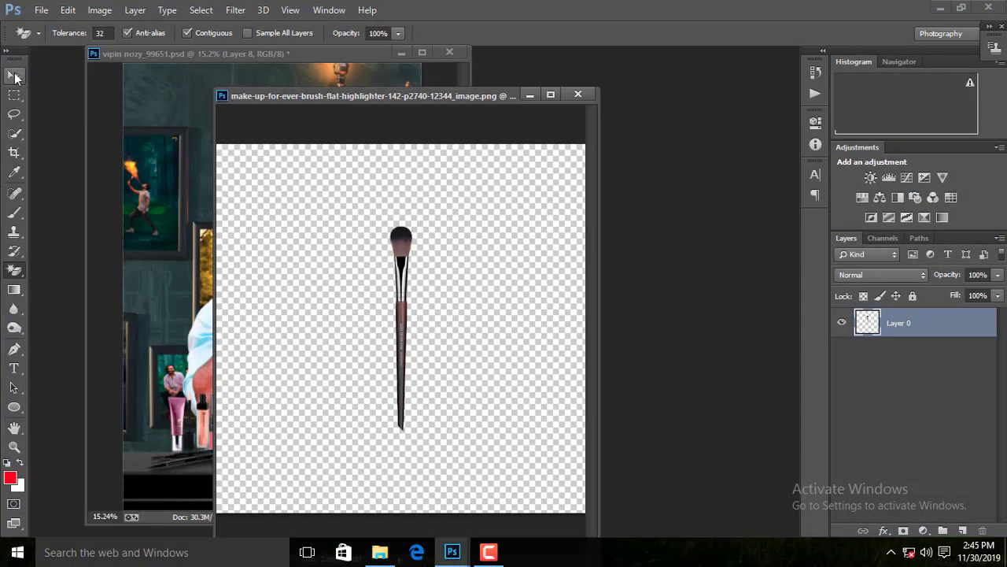
pyautogui.press('v')
pyautogui.moveTo(378, 283); pyautogui.dragTo(198, 271)
pyautogui.click(577, 94)
pyautogui.click(422, 53)
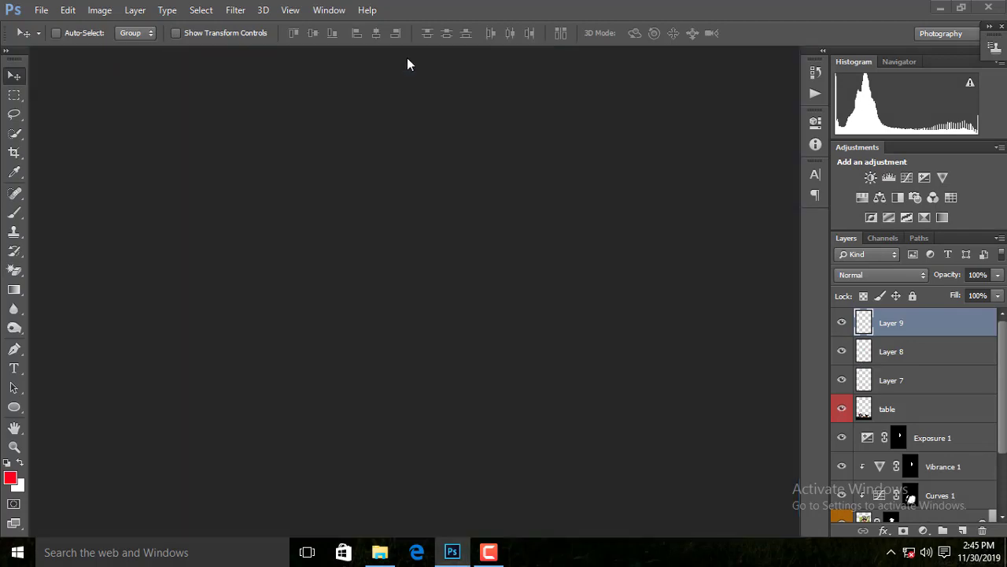
# Move and rotate the makeup brush so it sits tilted between the man's fingers.
pyautogui.hotkey('ctrl', '+')
pyautogui.write('brush')
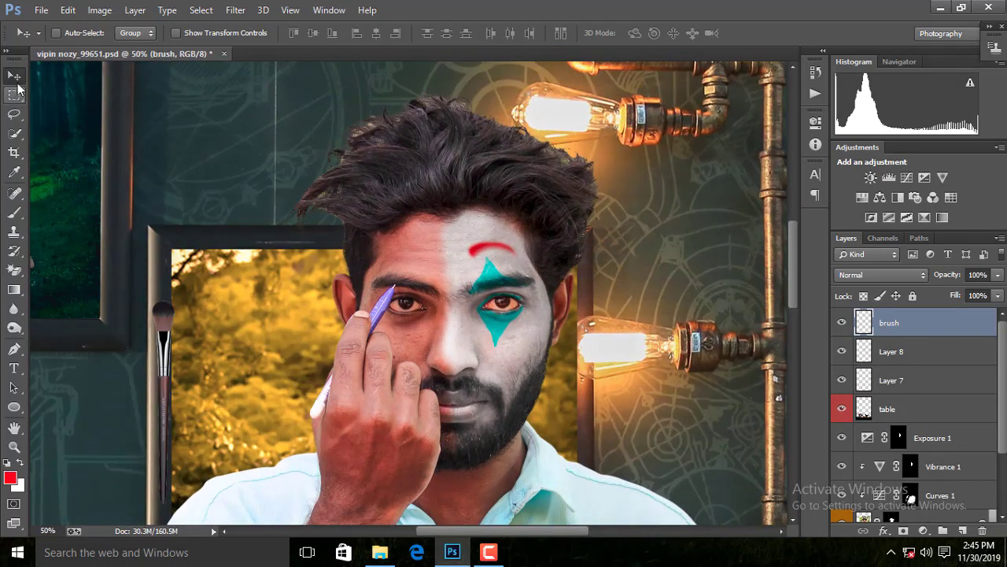
pyautogui.moveTo(223, 370); pyautogui.dragTo(417, 370)
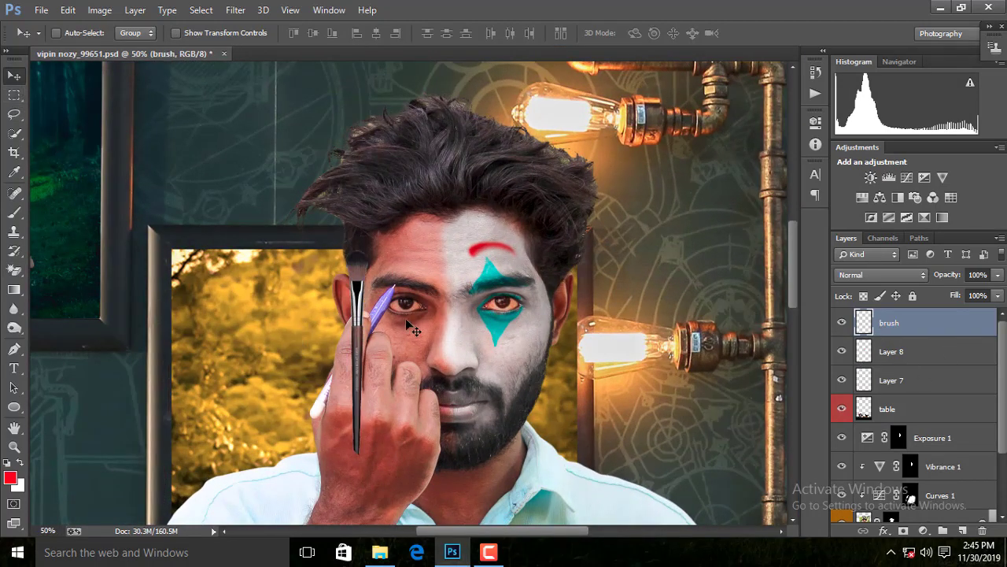
pyautogui.hotkey('ctrl', 't')
pyautogui.moveTo(490, 346); pyautogui.dragTo(472, 369)
pyautogui.press('Return')
pyautogui.scroll(2, 400, 396)
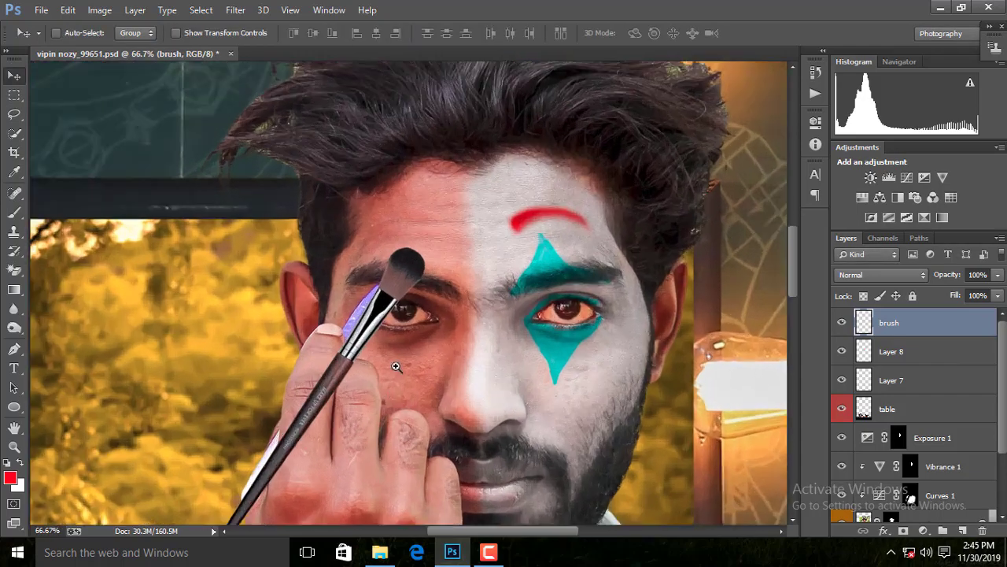
pyautogui.moveTo(377, 251); pyautogui.dragTo(381, 264)
pyautogui.hotkey('ctrl', 't')
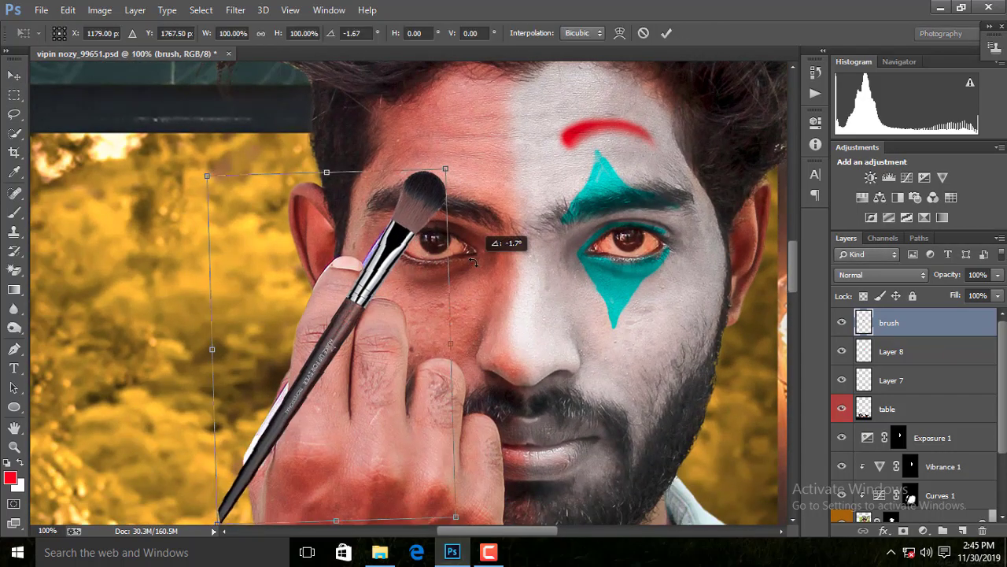
pyautogui.moveTo(472, 236); pyautogui.dragTo(464, 252)
pyautogui.moveTo(393, 291); pyautogui.dragTo(409, 315)
pyautogui.press('Return')
pyautogui.scroll(2, 410, 315)
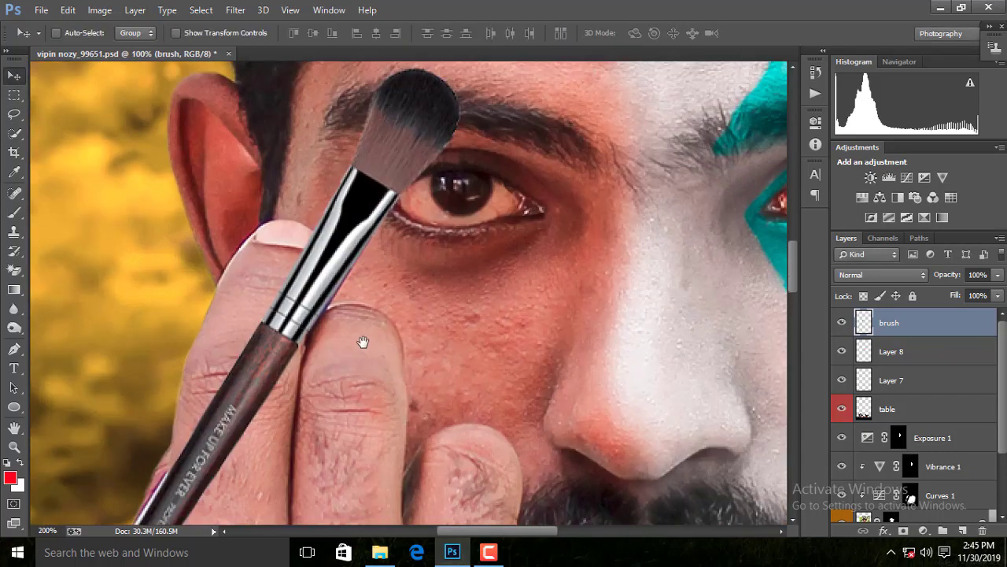
# Add a layer mask to the brush layer and lower its opacity to 49%.
pyautogui.click(903, 530)
pyautogui.press('4')
pyautogui.press('9')
pyautogui.scroll(3, 463, 334)
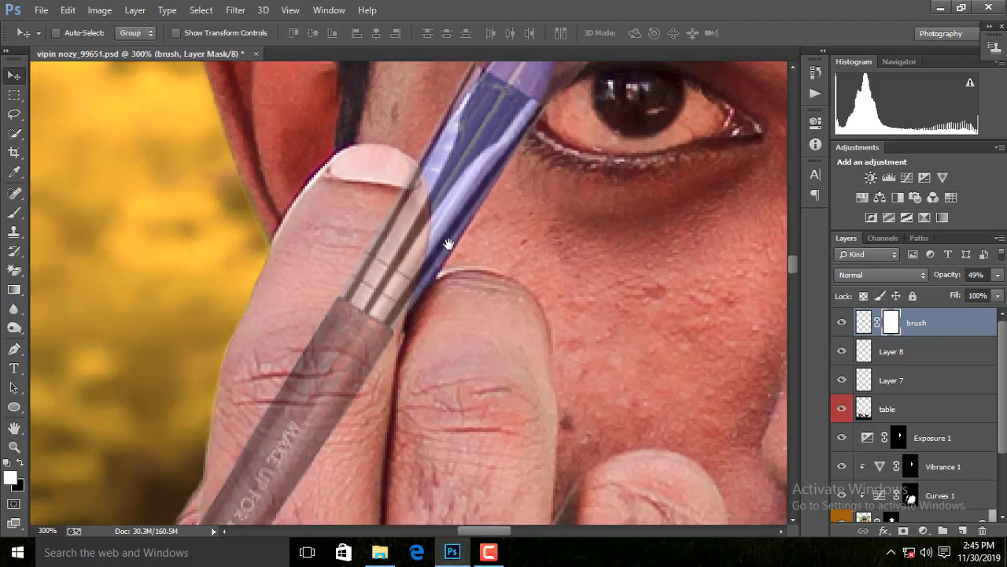
pyautogui.press('b')
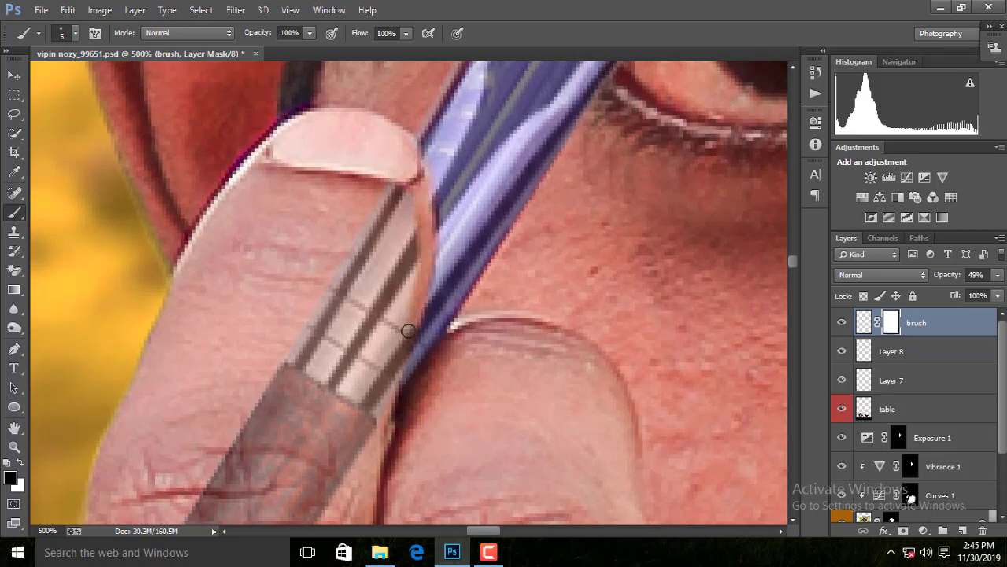
# Mask out the brush handle where it crosses the finger using a size-15 brush.
pyautogui.moveTo(409, 331); pyautogui.dragTo(407, 301)
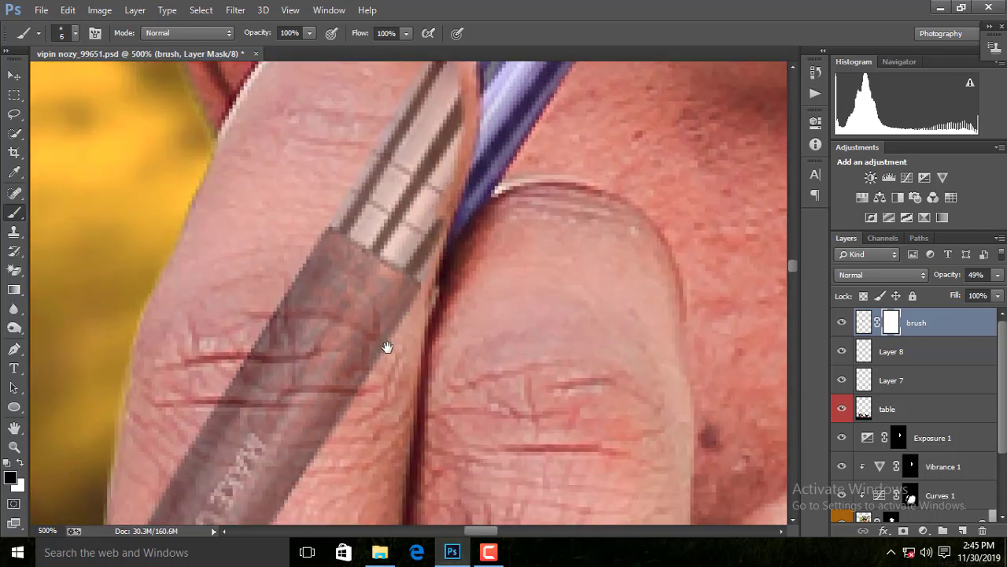
pyautogui.scroll(-5, 387, 341)
pyautogui.hscroll(-3, 416, 261)
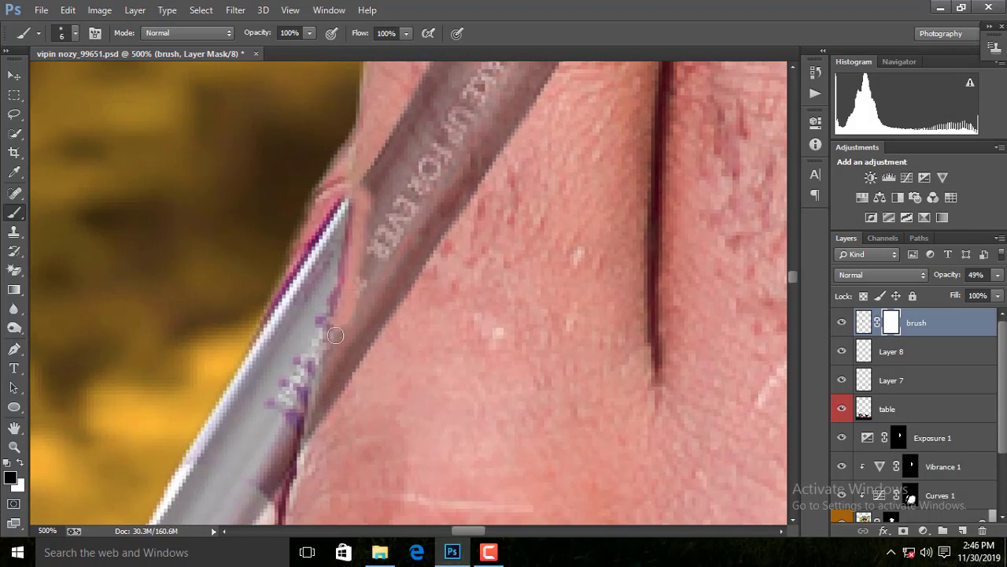
pyautogui.moveTo(335, 335); pyautogui.dragTo(382, 246)
pyautogui.rightClick(526, 196)
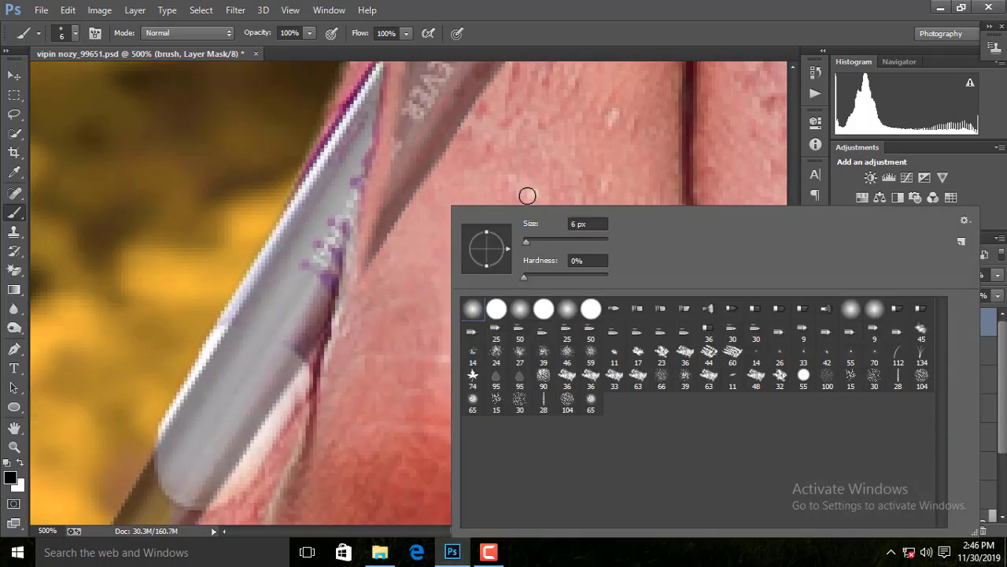
pyautogui.press('Escape')
pyautogui.hotkey('ctrl', '-')
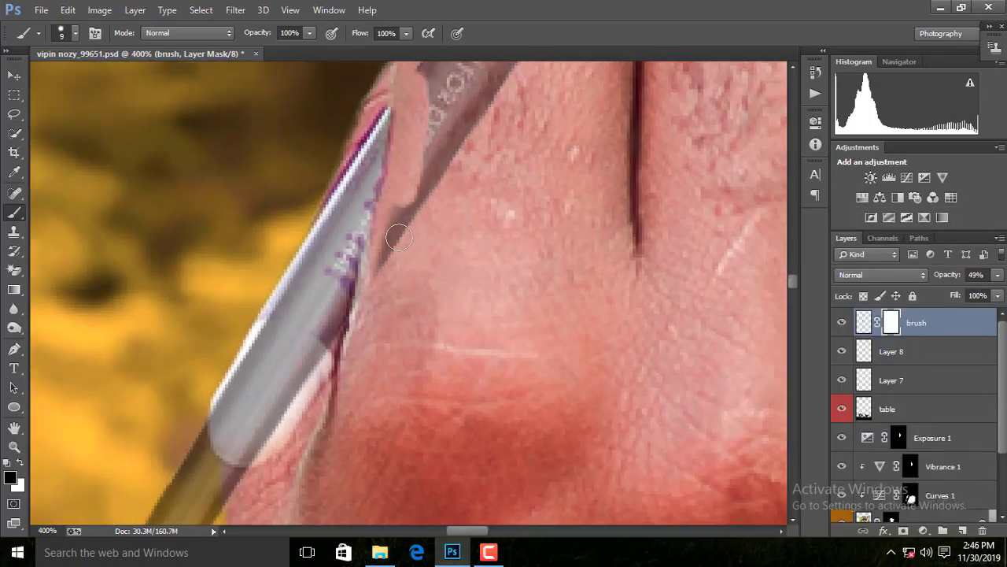
pyautogui.scroll(3, 440, 236)
pyautogui.press(']')
pyautogui.press(']')
pyautogui.scroll(2, 425, 331)
pyautogui.moveTo(407, 350); pyautogui.dragTo(508, 225)
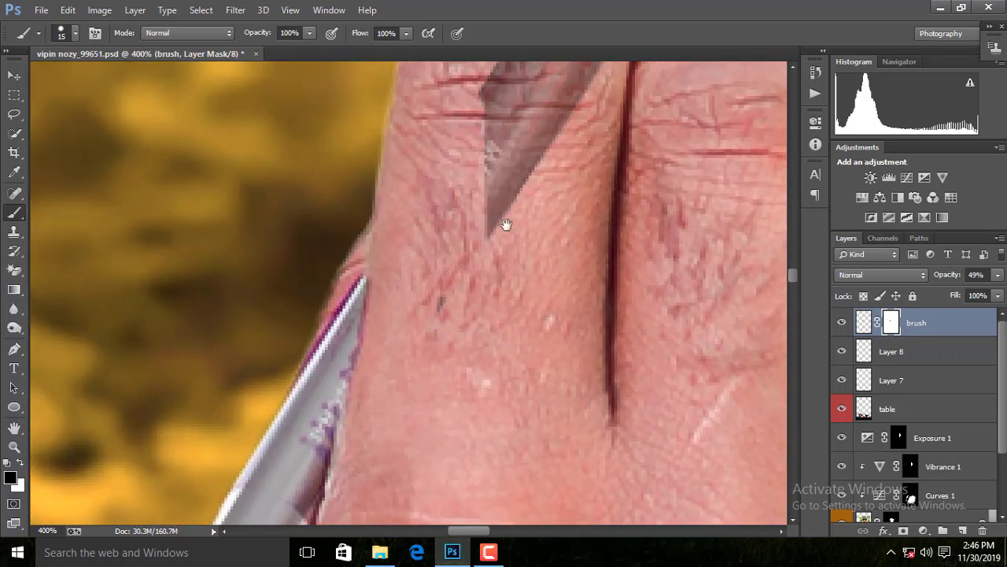
# Hide the rest of the handle over the finger and its tip over the thumb.
pyautogui.scroll(2, 508, 225)
pyautogui.moveTo(512, 281); pyautogui.dragTo(578, 217)
pyautogui.scroll(2, 581, 74)
pyautogui.press('[')
pyautogui.moveTo(615, 96); pyautogui.dragTo(610, 130)
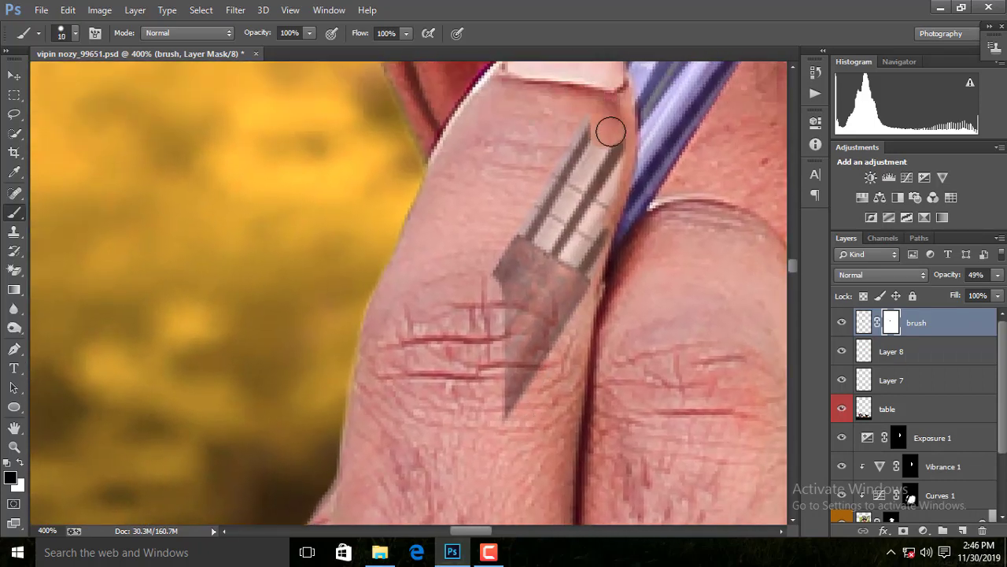
pyautogui.press(']')
pyautogui.moveTo(600, 256)
pyautogui.mouseDown()
pyautogui.moveTo(585, 135)
pyautogui.moveTo(501, 237)
pyautogui.moveTo(527, 394)
pyautogui.mouseUp()
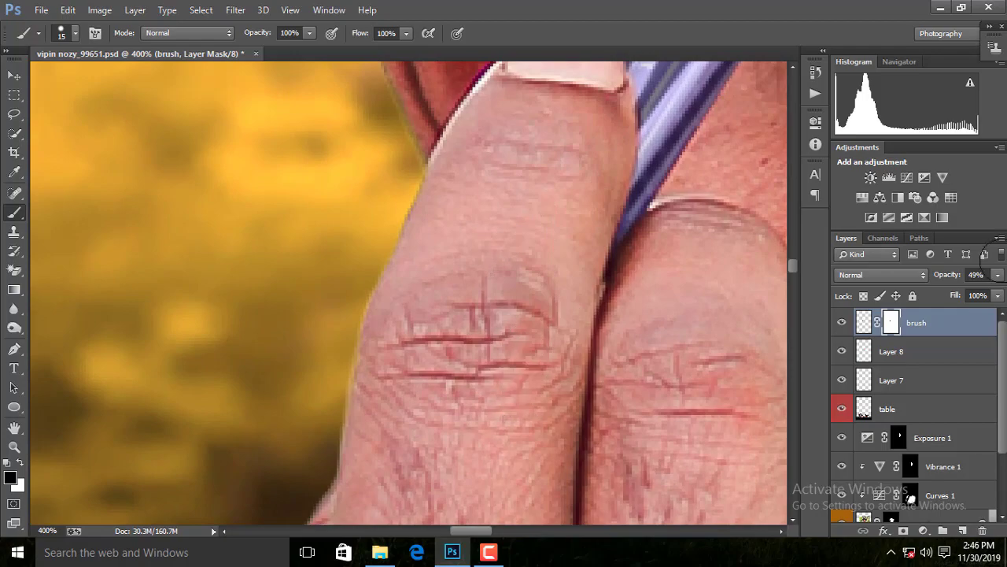
pyautogui.moveTo(941, 279); pyautogui.dragTo(993, 279)
# Review the whole image, then add a new empty layer above Layer 8.
pyautogui.hotkey('ctrl', '0')
pyautogui.hotkey('ctrl', '+')
pyautogui.hotkey('ctrl', '+')
pyautogui.hotkey('ctrl', '+')
pyautogui.hotkey('ctrl', '+')
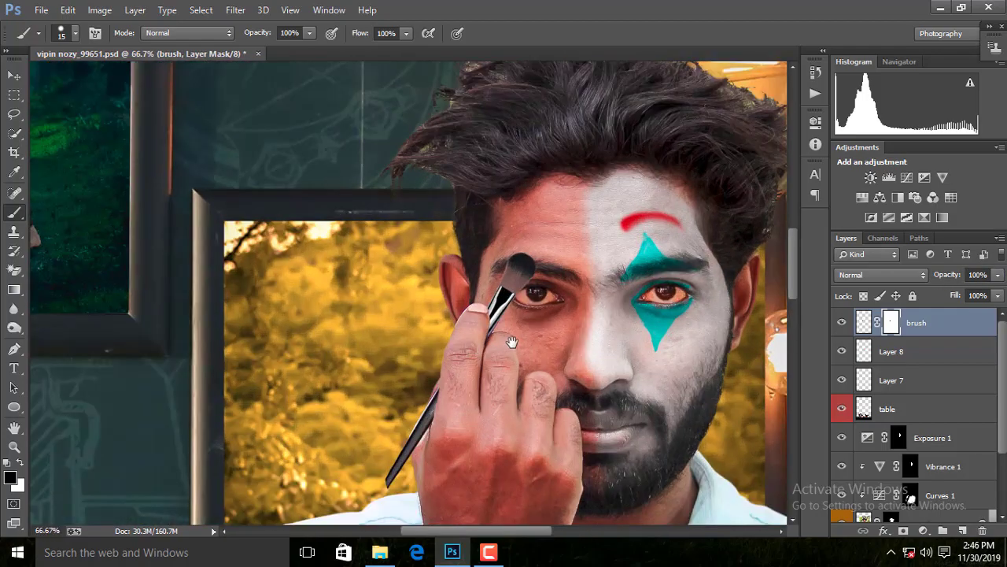
pyautogui.hotkey('ctrl', '+')
pyautogui.hotkey('ctrl', '+')
pyautogui.hotkey('ctrl', '0')
pyautogui.hotkey('ctrl', '+')
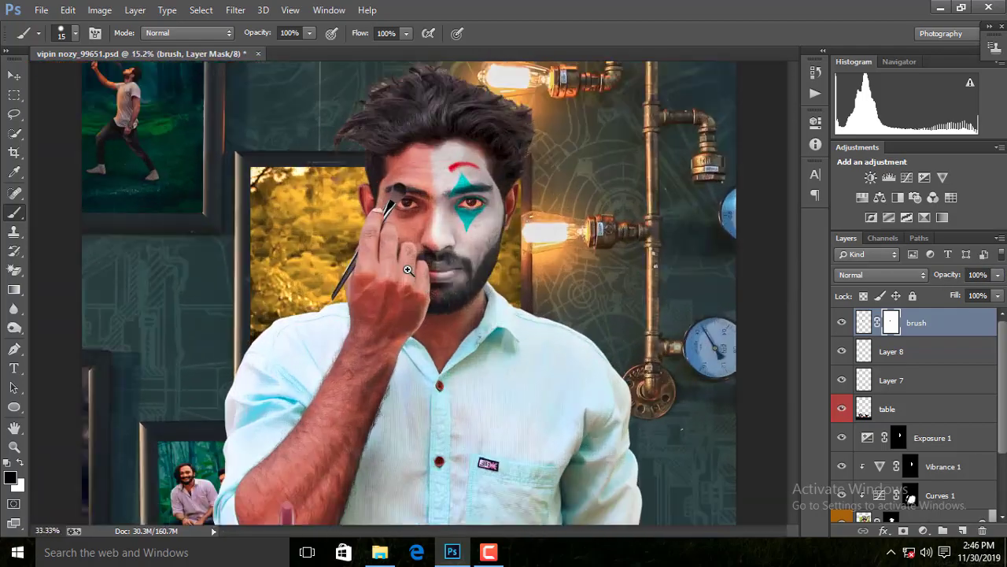
pyautogui.hotkey('ctrl', '+')
pyautogui.hotkey('ctrl', '+')
pyautogui.hotkey('ctrl', '+')
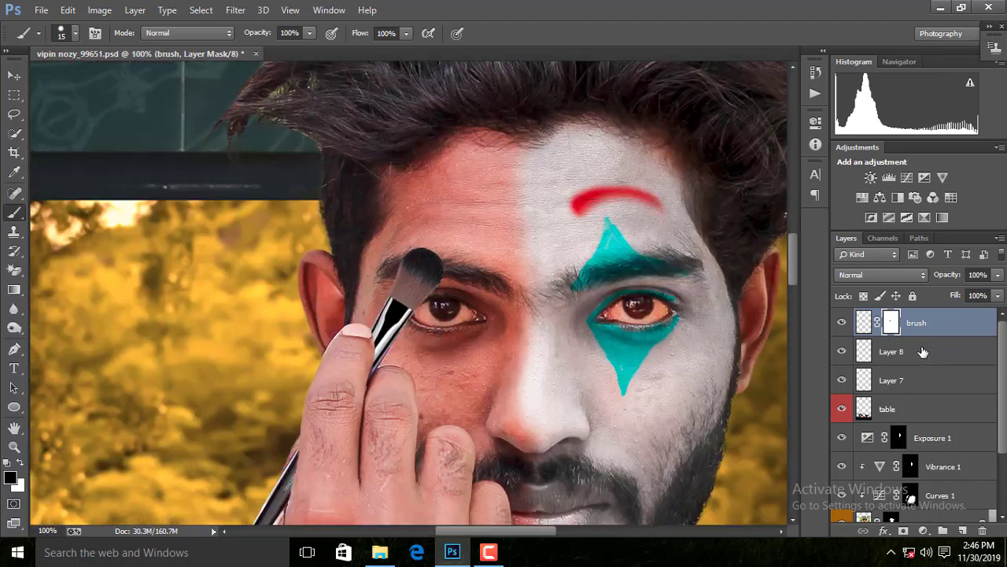
pyautogui.click(924, 351)
pyautogui.hotkey('ctrl', 'shift', 'alt', 'n')
pyautogui.hotkey('ctrl', '+')
# On Layer 9, paint a red stroke along the bare left eyebrow.
pyautogui.press('[')
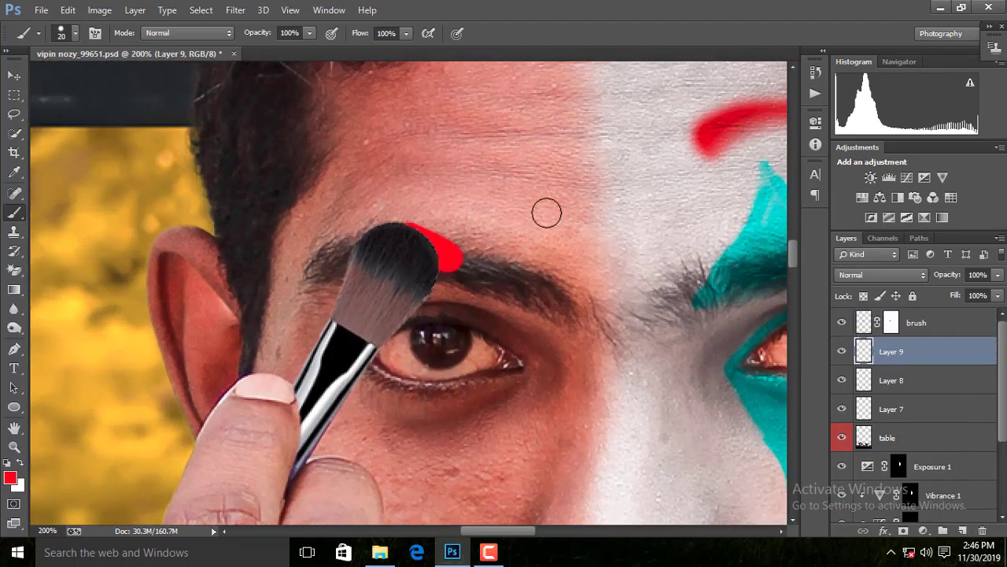
pyautogui.click(926, 372)
pyautogui.click(894, 322)
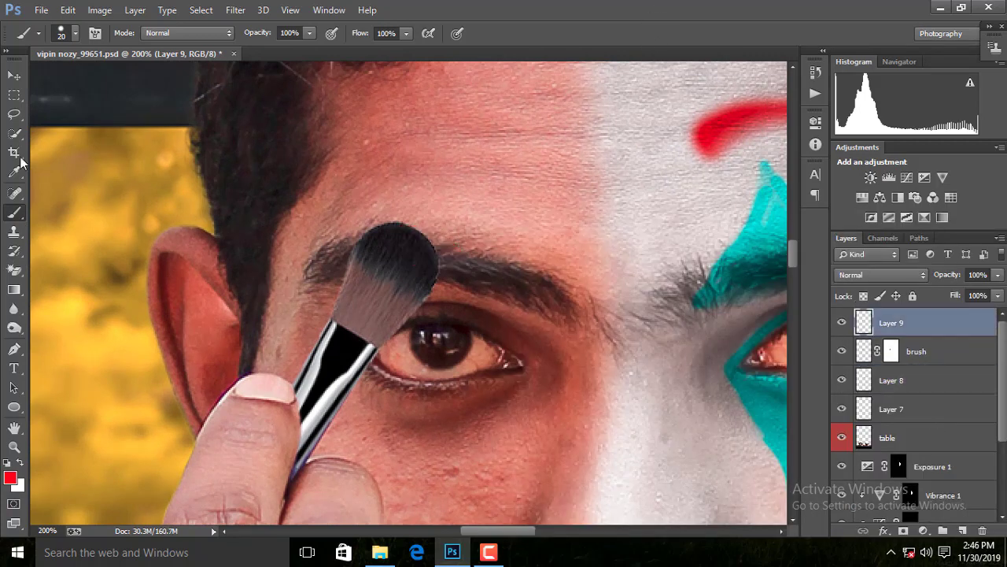
pyautogui.rightClick(144, 242)
pyautogui.press('Escape')
pyautogui.moveTo(424, 249); pyautogui.dragTo(476, 268)
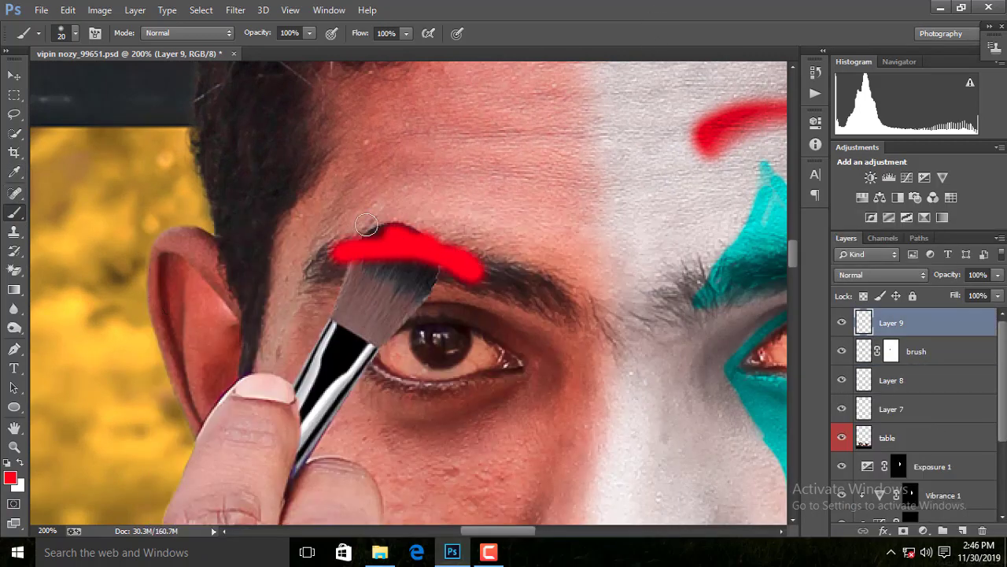
# Set Layer 9's blend mode to Subtract so the eyebrow stroke turns teal, then fit the view.
pyautogui.click(917, 351)
pyautogui.click(881, 274)
pyautogui.click(854, 277)
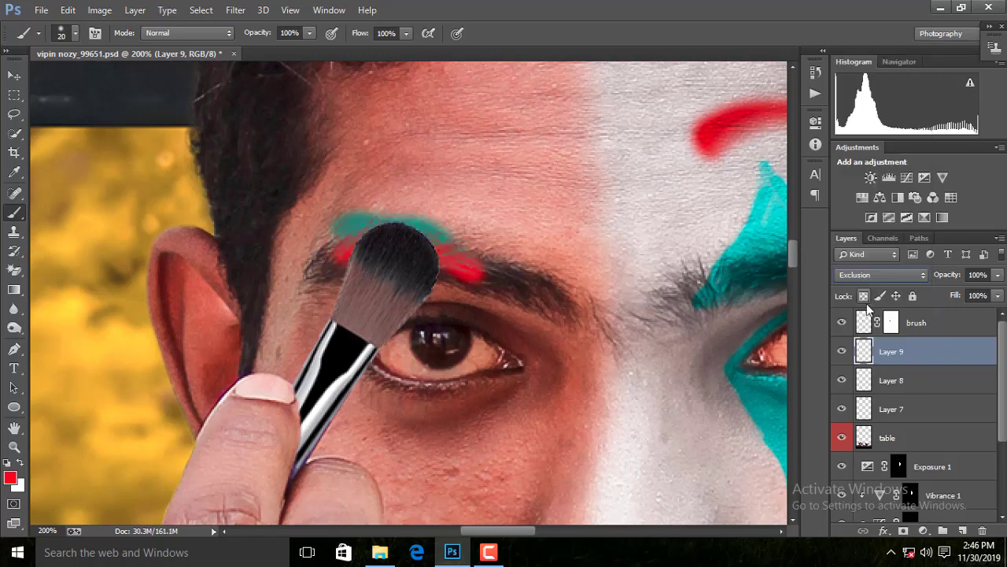
pyautogui.press('Down')
pyautogui.hotkey('ctrl', '0')
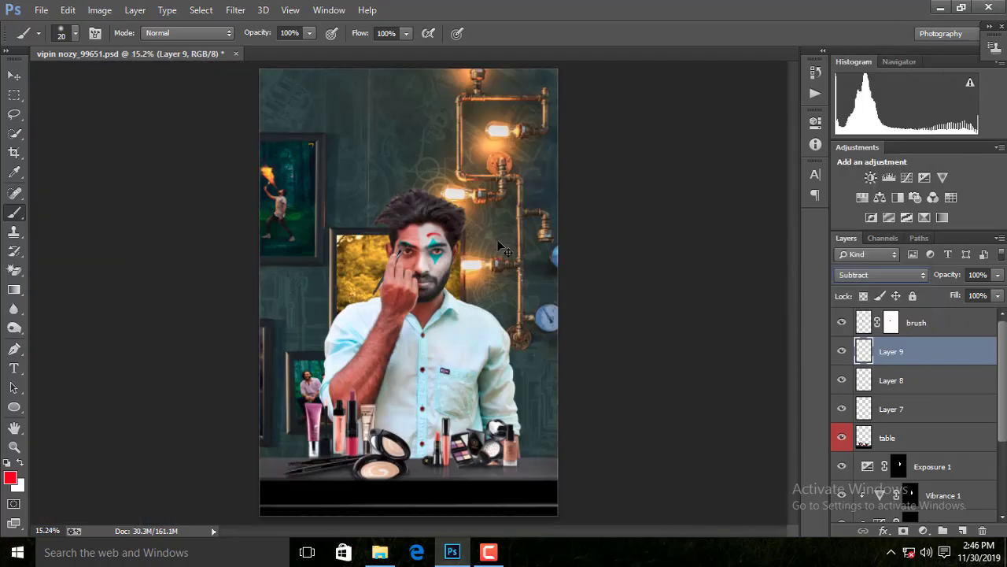
pyautogui.scroll(2, 461, 288)
pyautogui.scroll(2, 461, 287)
pyautogui.scroll(1, 600, 293)
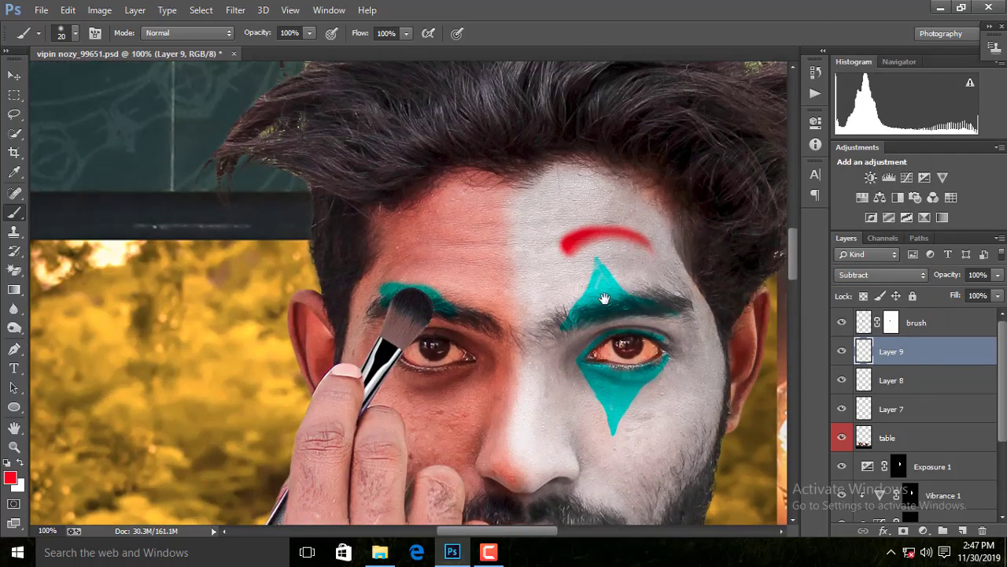
# Open the old man's portrait and lasso his face onto a new layer.
pyautogui.hotkey('ctrl', '0')
pyautogui.moveTo(162, 55); pyautogui.dragTo(192, 59)
pyautogui.doubleClick(348, 157)
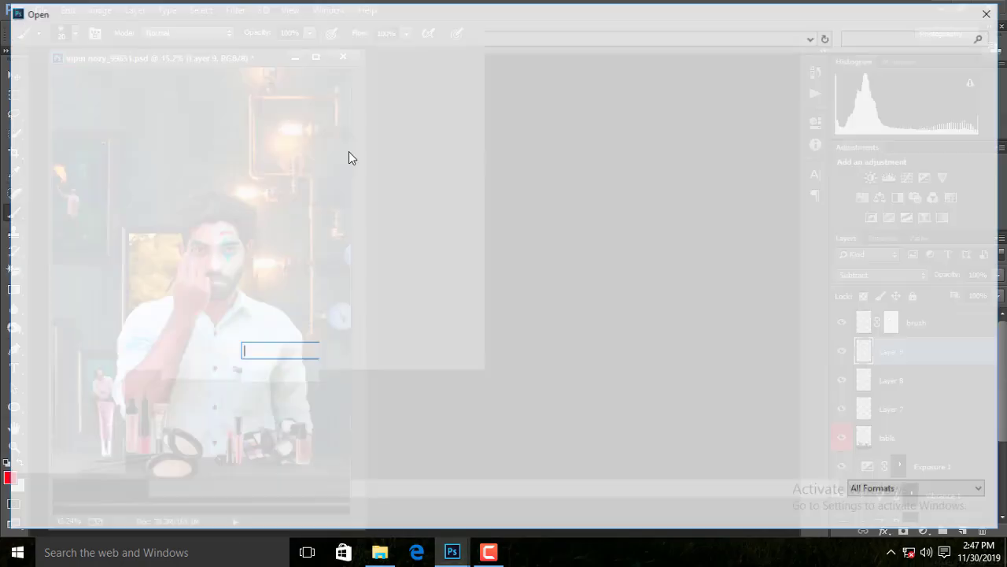
pyautogui.doubleClick(650, 118)
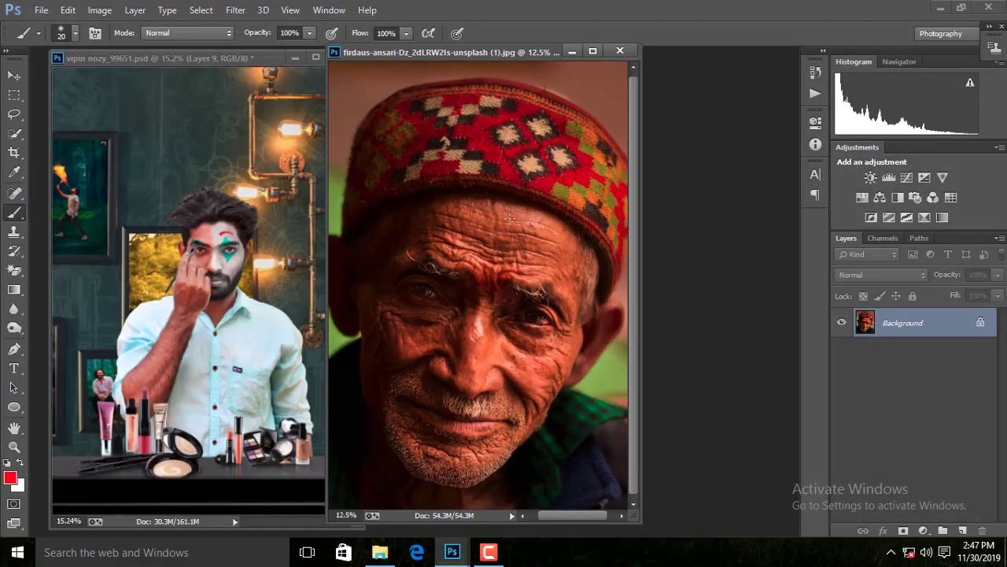
pyautogui.hotkey('ctrl', '-')
pyautogui.press('l')
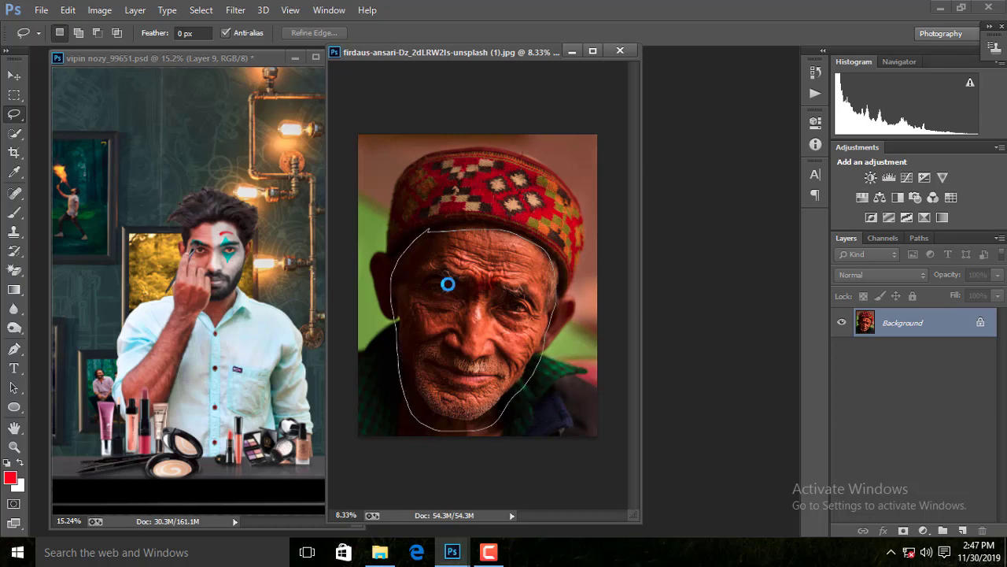
pyautogui.rightClick(448, 283)
pyautogui.click(499, 344)
# Move the aged face into the composite and close the portrait unsaved; place it above Layer 0.
pyautogui.press('v')
pyautogui.moveTo(419, 269); pyautogui.dragTo(157, 236)
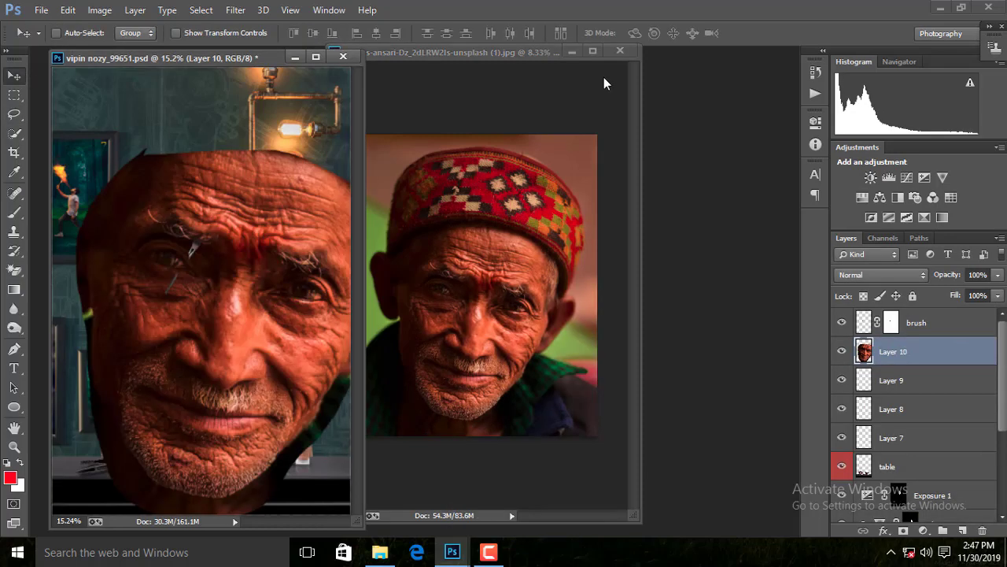
pyautogui.click(620, 51)
pyautogui.click(535, 210)
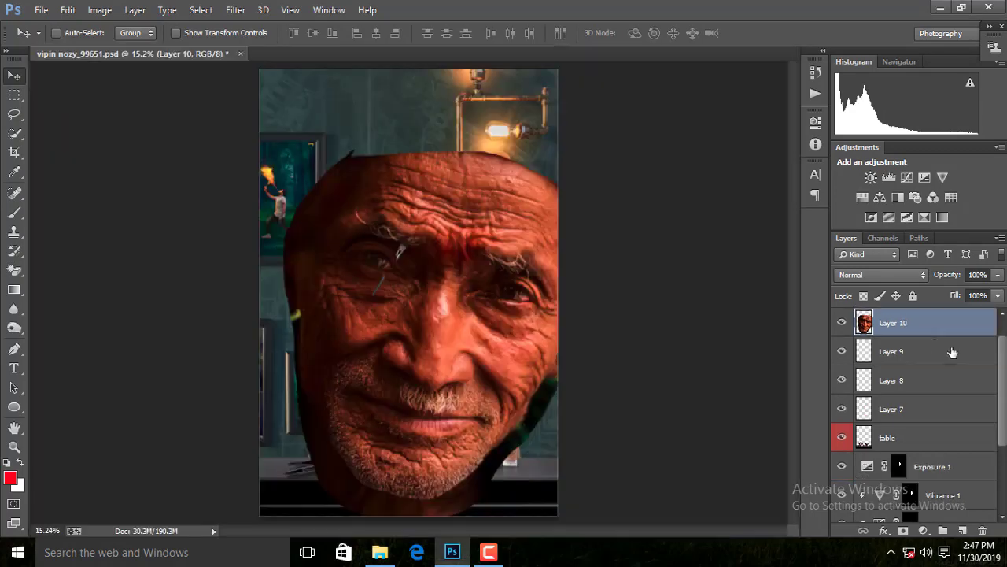
pyautogui.moveTo(923, 361); pyautogui.dragTo(921, 476)
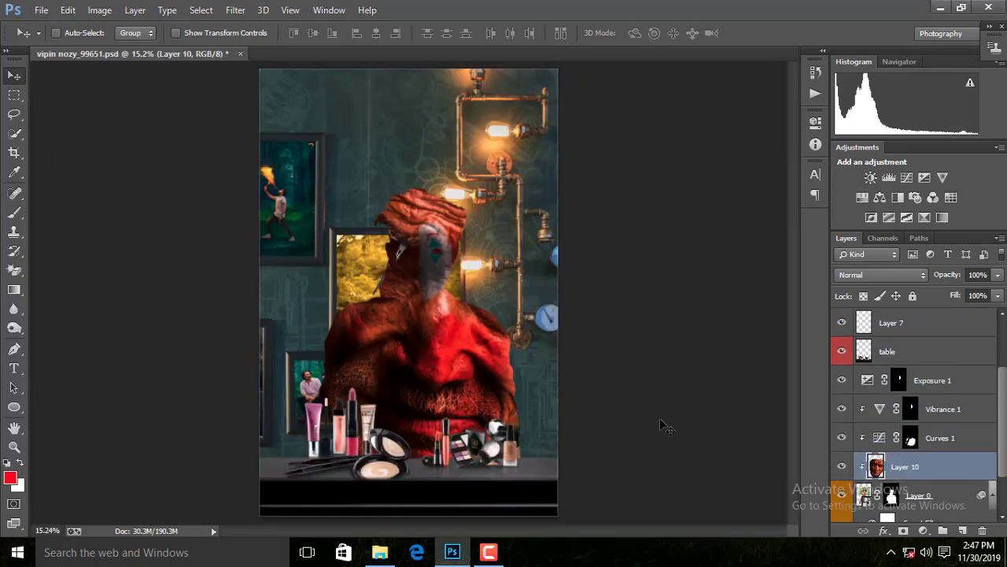
pyautogui.scroll(2, 449, 337)
# Scale the aged face to about 37% over the man's face, then toggle it to compare.
pyautogui.hotkey('ctrl', 't')
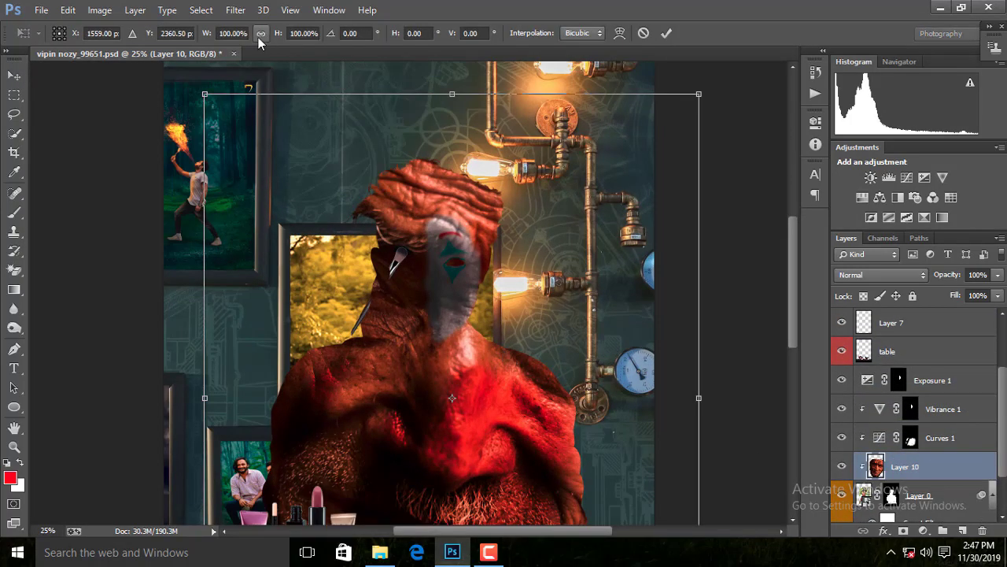
pyautogui.moveTo(202, 90); pyautogui.dragTo(360, 247)
pyautogui.moveTo(440, 355)
pyautogui.mouseDown()
pyautogui.moveTo(469, 303)
pyautogui.moveTo(445, 252)
pyautogui.mouseUp()
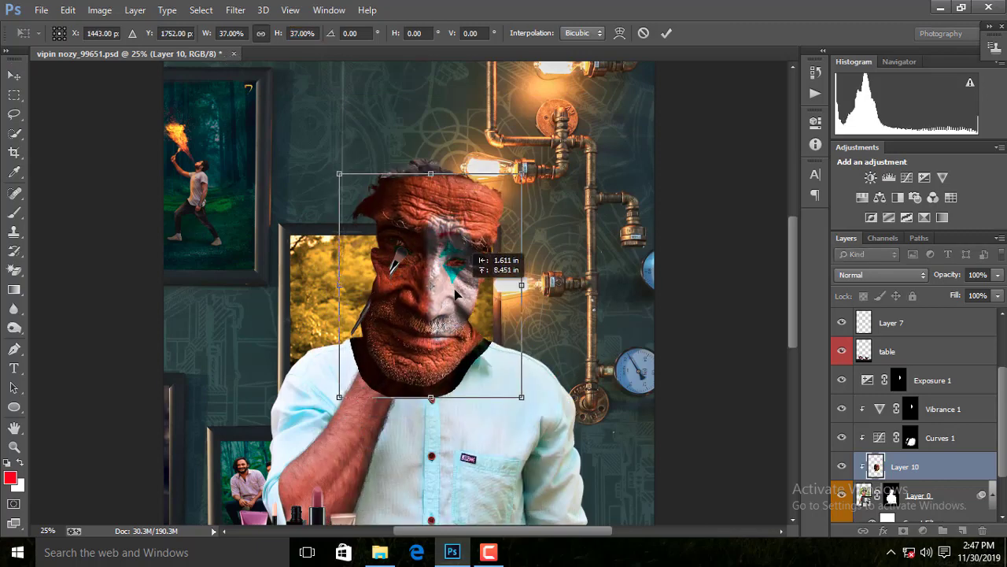
pyautogui.press('Return')
pyautogui.scroll(-2, 900, 442)
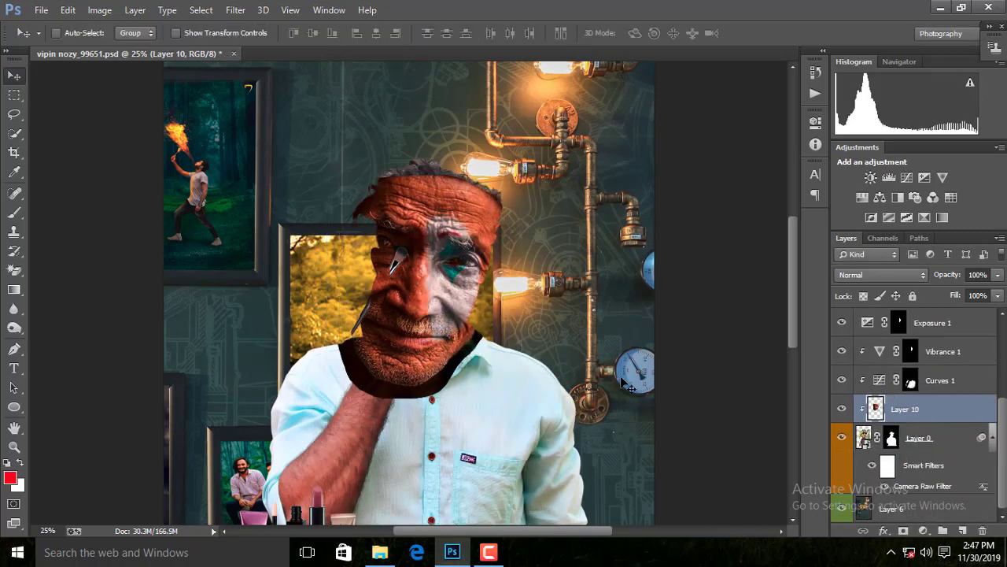
pyautogui.click(841, 408)
pyautogui.doubleClick(841, 408)
# Resize the aged face proportionally to 60%, lower its opacity, and shift it right.
pyautogui.scroll(1, 604, 390)
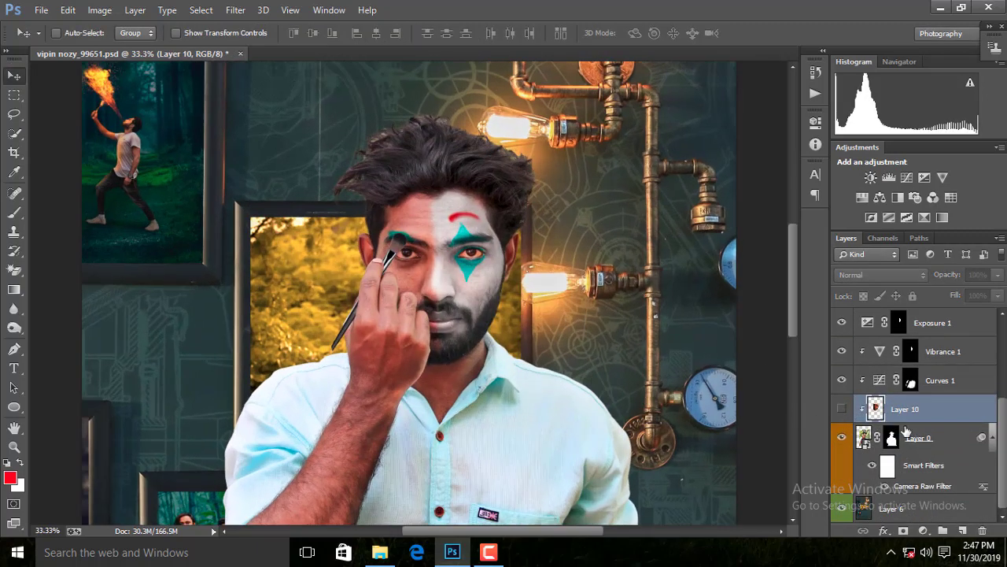
pyautogui.hotkey('ctrl', ',')
pyautogui.hotkey('ctrl', '+')
pyautogui.hotkey('ctrl', 't')
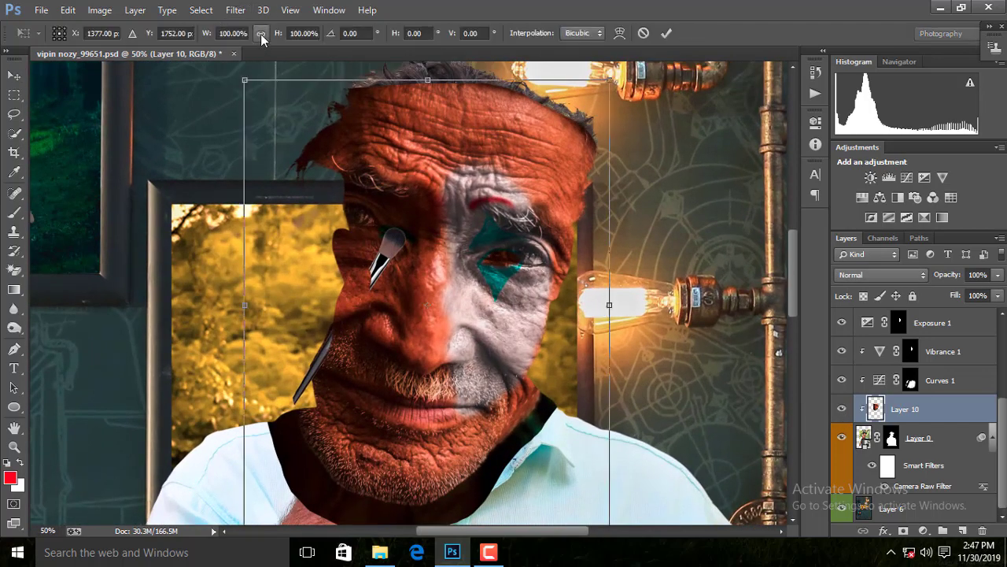
pyautogui.click(260, 35)
pyautogui.write('60')
pyautogui.press('Return')
pyautogui.press('Return')
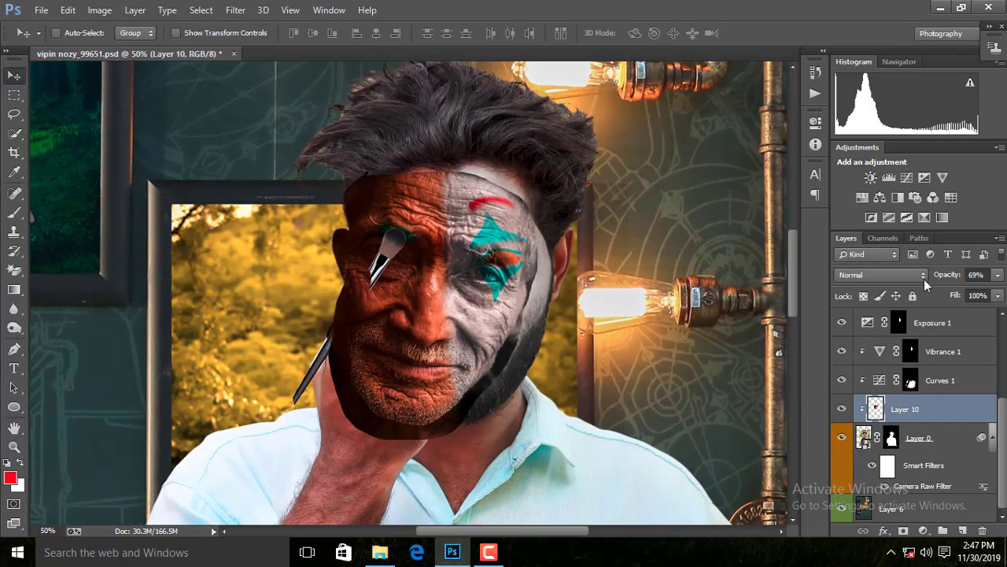
pyautogui.press('4')
pyautogui.press('7')
pyautogui.moveTo(425, 344); pyautogui.dragTo(469, 337)
# Rotate, enlarge and nudge the aged face to match the man's head tilt.
pyautogui.hotkey('ctrl', 't')
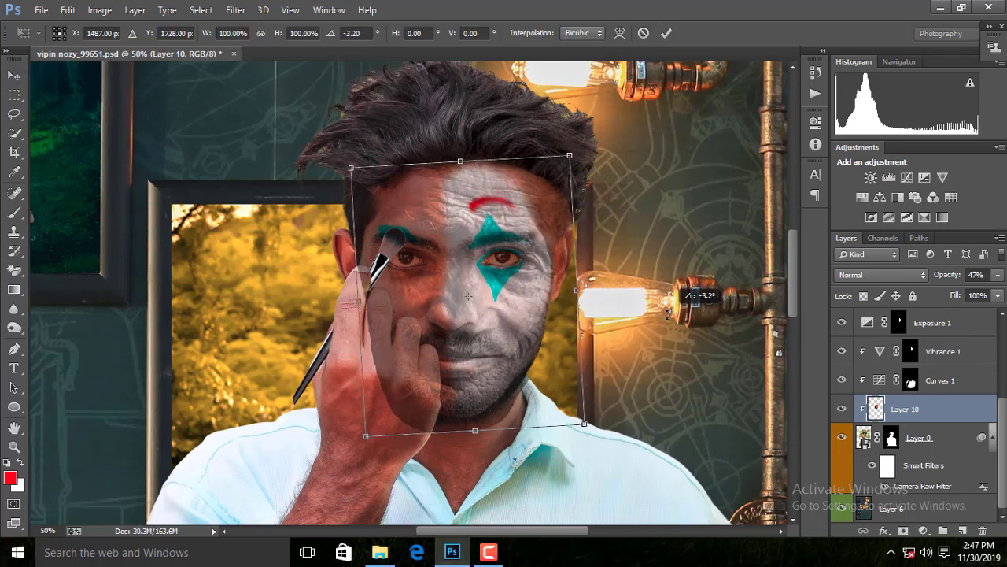
pyautogui.moveTo(589, 370); pyautogui.dragTo(581, 308)
pyautogui.moveTo(577, 421); pyautogui.dragTo(589, 435)
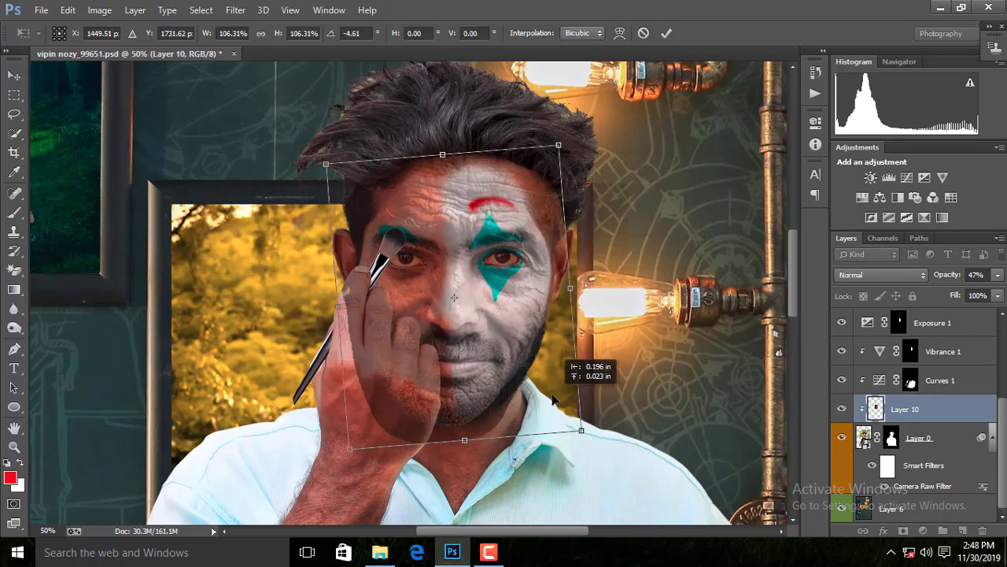
pyautogui.moveTo(559, 405); pyautogui.dragTo(550, 399)
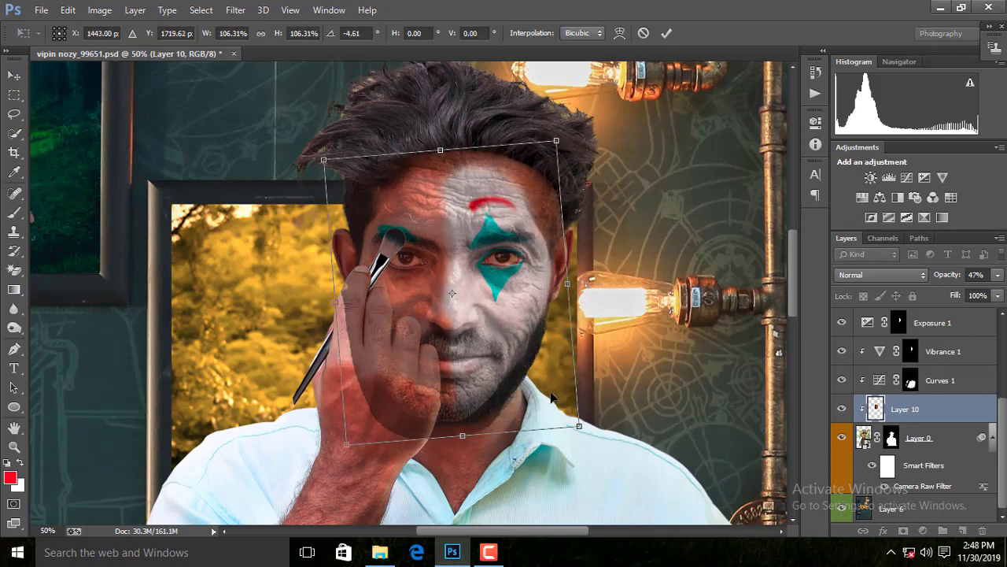
pyautogui.press('Return')
pyautogui.hotkey('ctrl', '0')
pyautogui.hotkey('ctrl', '+')
# Try Multiply blending and lower opacity, then revert Layer 10 to Normal at full opacity.
pyautogui.click(890, 270)
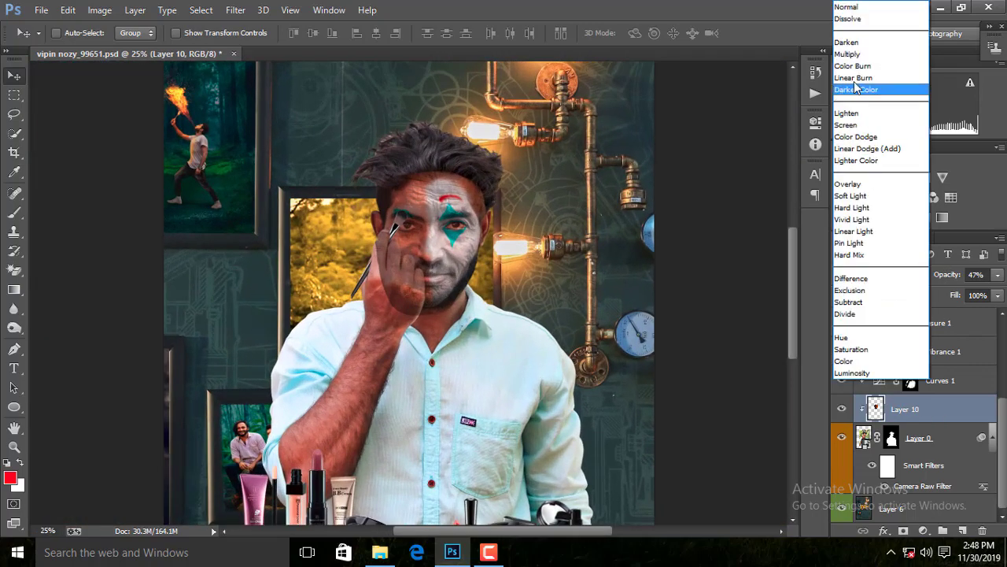
pyautogui.click(847, 54)
pyautogui.hotkey('ctrl', '+')
pyautogui.hotkey('ctrl', '+')
pyautogui.moveTo(956, 273); pyautogui.dragTo(984, 279)
pyautogui.click(911, 275)
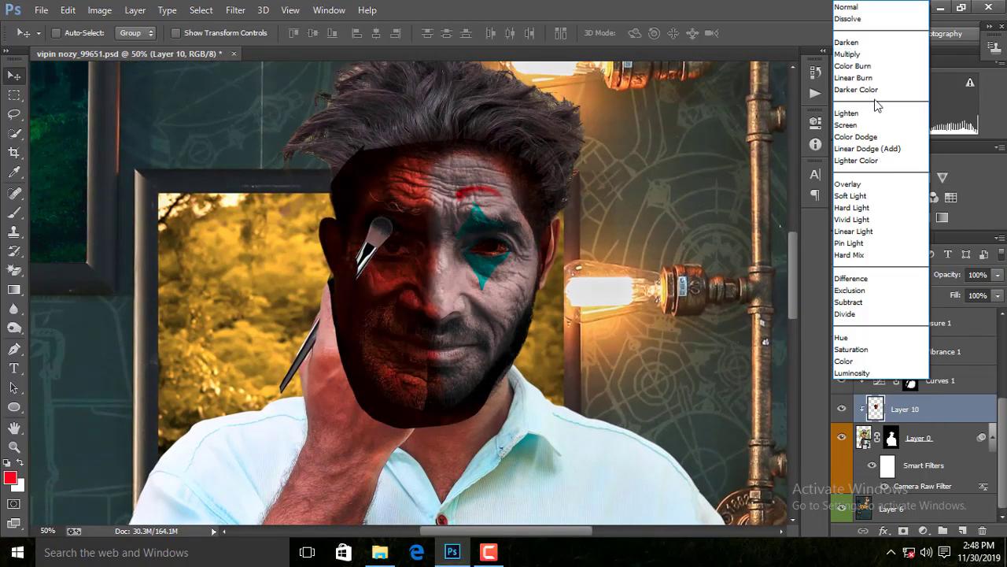
pyautogui.click(866, 16)
# Move Layer 10's This Layer and Underlying Layer Blend If black sliders right, then add a layer mask.
pyautogui.doubleClick(953, 399)
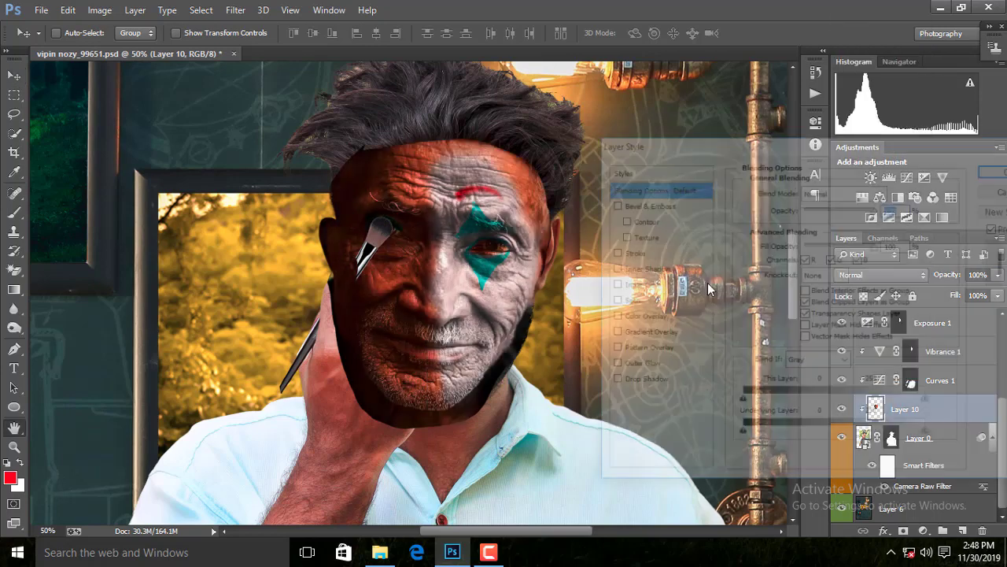
pyautogui.moveTo(741, 400)
pyautogui.mouseDown()
pyautogui.moveTo(754, 397)
pyautogui.moveTo(742, 400)
pyautogui.mouseUp()
pyautogui.click(741, 435)
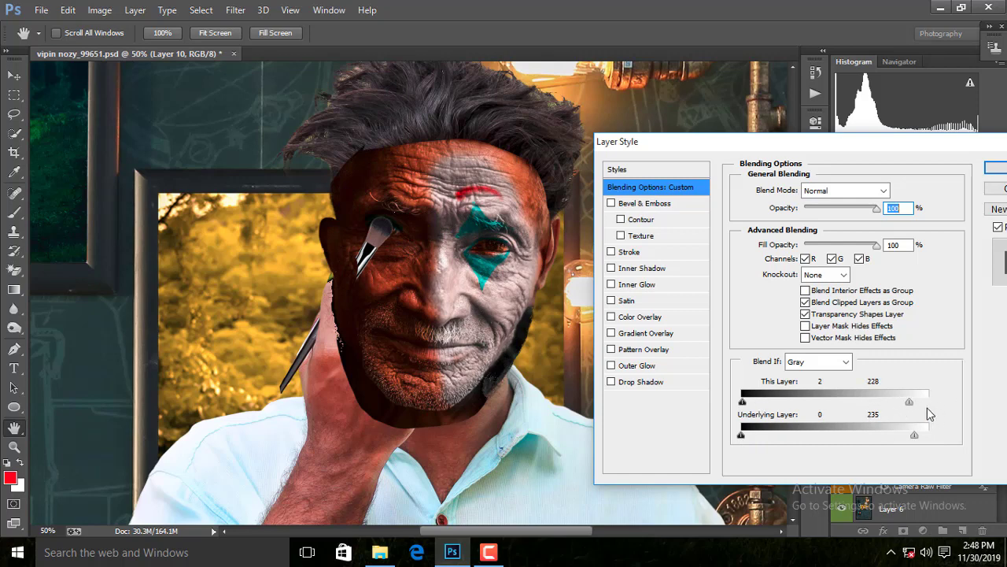
pyautogui.moveTo(742, 401); pyautogui.dragTo(751, 441)
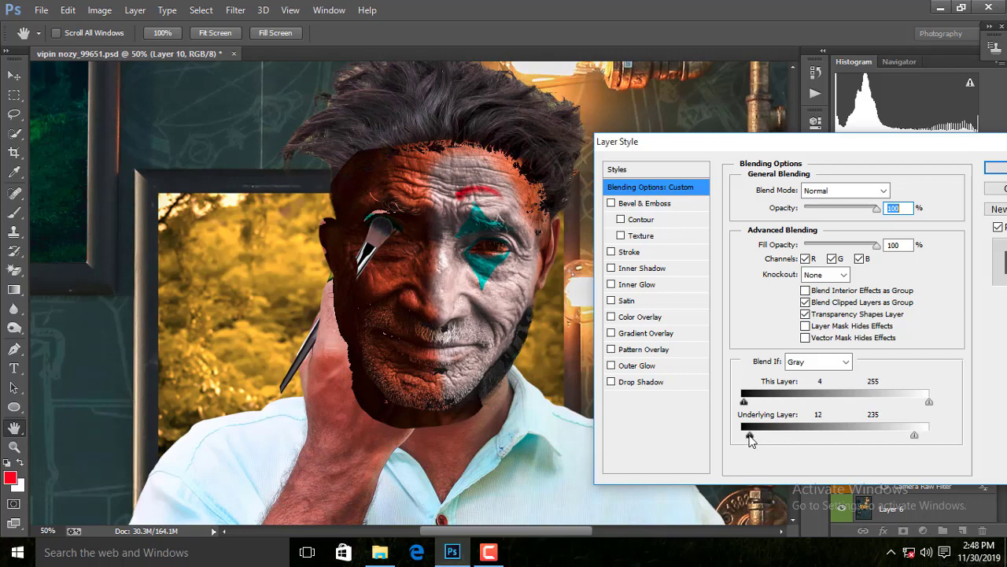
pyautogui.press('Return')
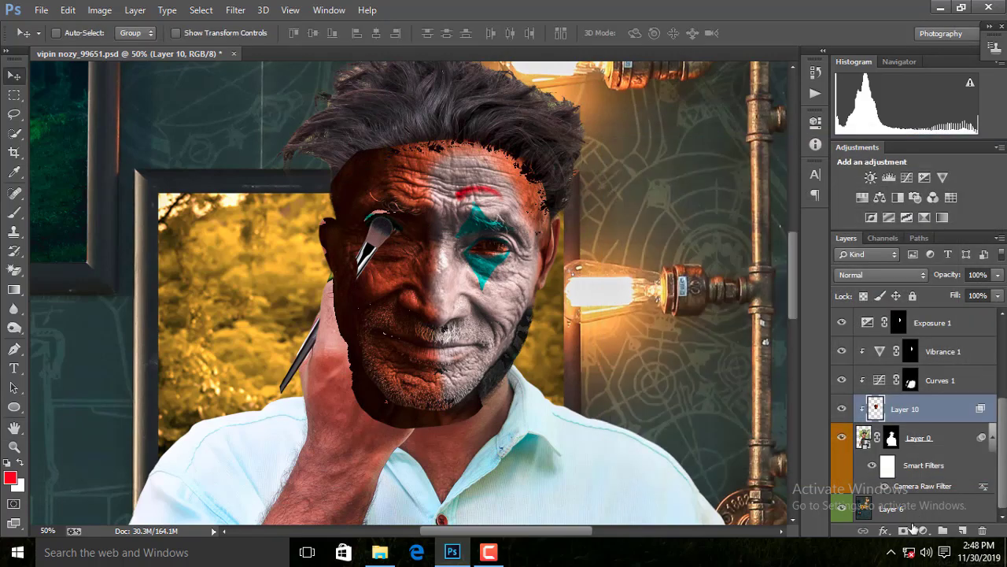
pyautogui.click(905, 529)
pyautogui.hotkey('ctrl', '+')
# With the Brush at 66% opacity, paint out ragged hairline patches and the hand and eye area.
pyautogui.write('b')
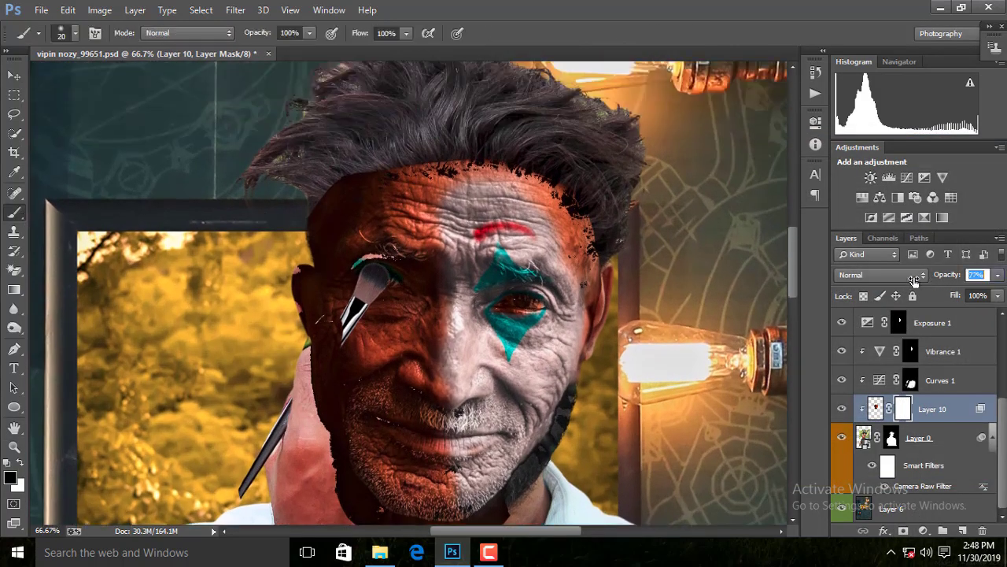
pyautogui.write('66')
pyautogui.press('Return')
pyautogui.moveTo(522, 170)
pyautogui.mouseDown()
pyautogui.moveTo(580, 168)
pyautogui.moveTo(585, 198)
pyautogui.moveTo(428, 146)
pyautogui.moveTo(409, 200)
pyautogui.moveTo(411, 394)
pyautogui.mouseUp()
pyautogui.press(']')
pyautogui.press(']')
pyautogui.press(']')
pyautogui.scroll(-3, 413, 302)
pyautogui.moveTo(413, 302)
pyautogui.mouseDown()
pyautogui.moveTo(400, 412)
pyautogui.moveTo(331, 354)
pyautogui.moveTo(362, 157)
pyautogui.moveTo(378, 220)
pyautogui.mouseUp()
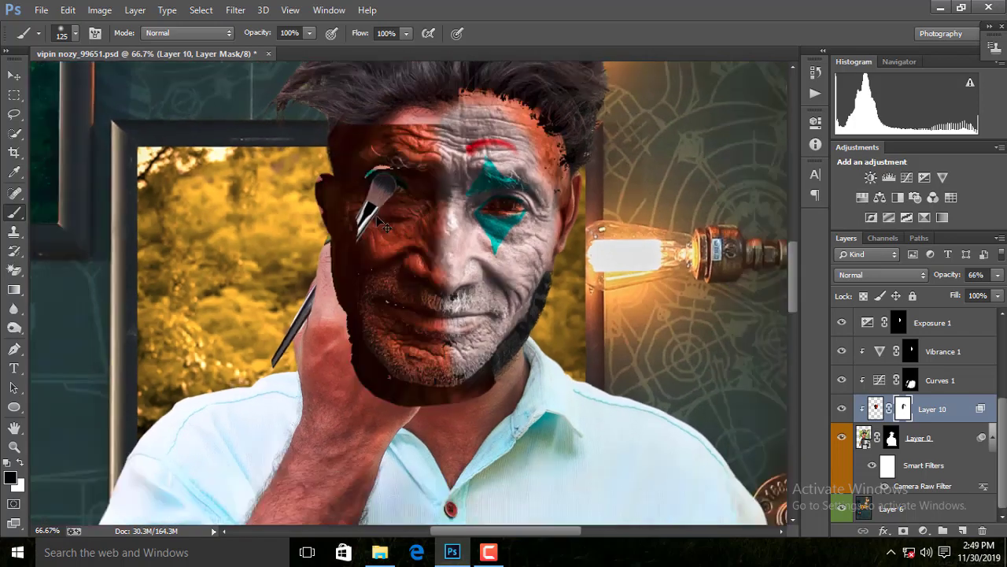
# Adjust the brush size around the face and lower the aged face layer's opacity.
pyautogui.scroll(-3, 384, 227)
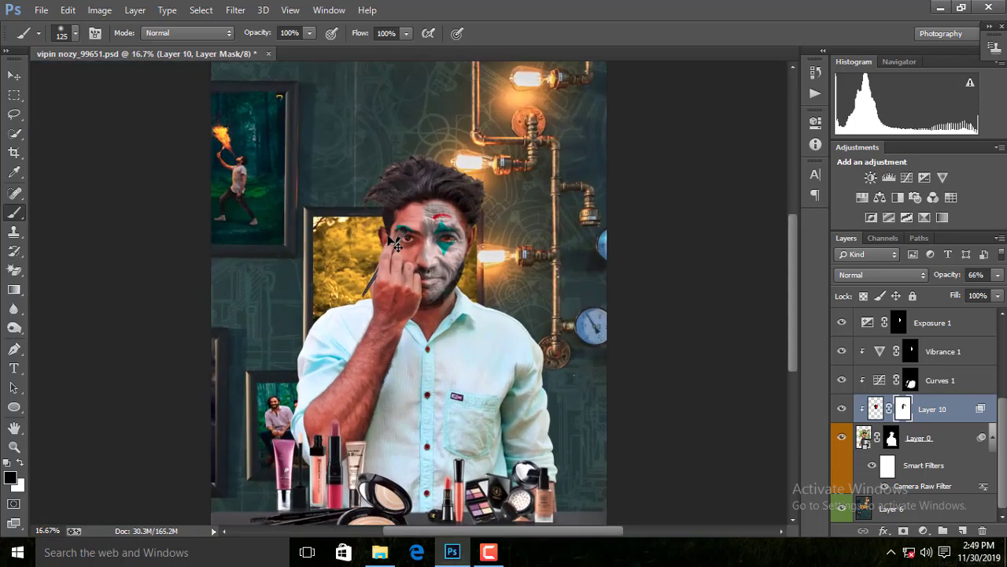
pyautogui.scroll(1, 391, 236)
pyautogui.press(']')
pyautogui.scroll(2, 459, 423)
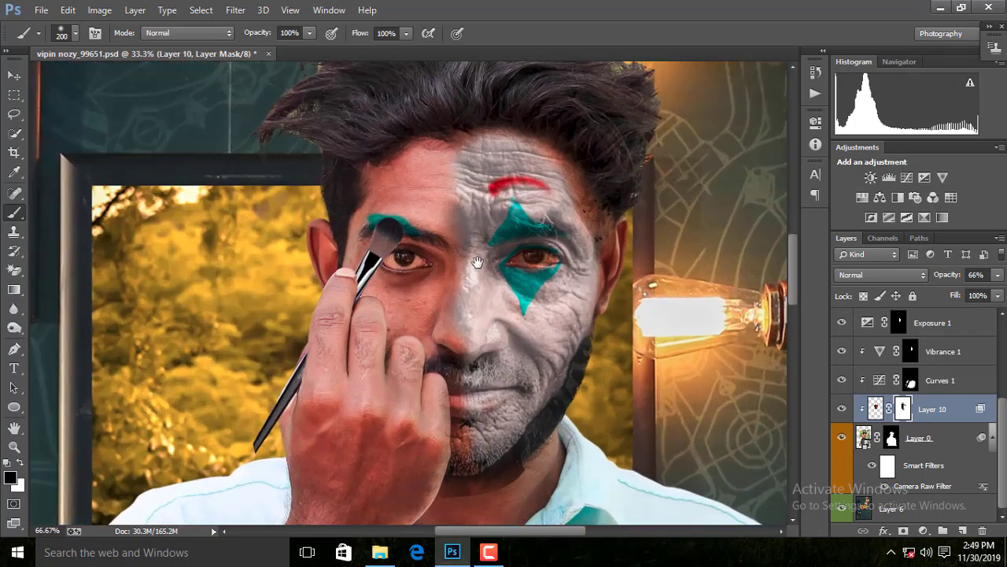
pyautogui.press('[')
pyautogui.press('[')
pyautogui.press('[')
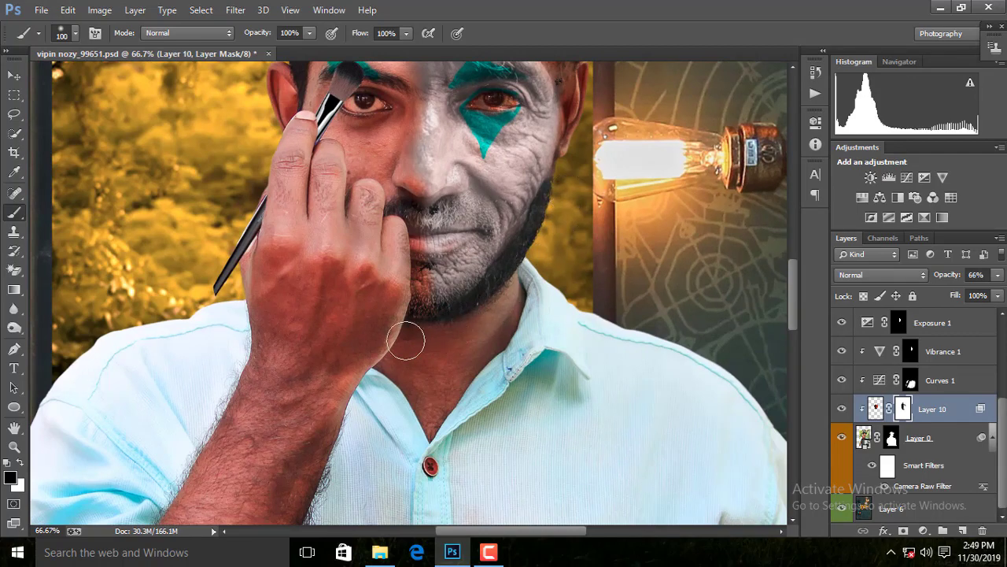
pyautogui.scroll(2, 406, 340)
pyautogui.hscroll(2, 493, 331)
pyautogui.scroll(2, 504, 212)
pyautogui.hscroll(-1, 500, 209)
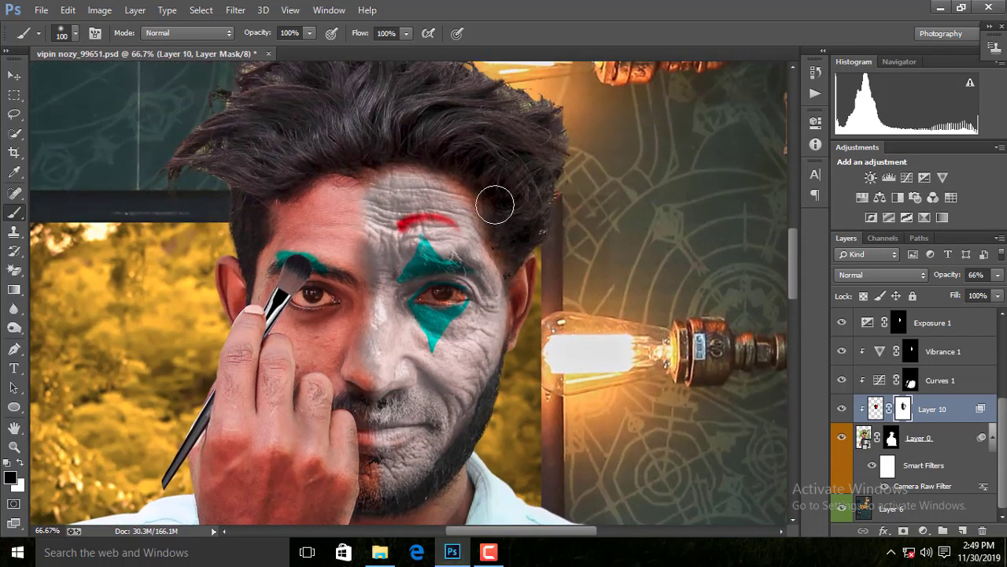
pyautogui.scroll(-1, 511, 268)
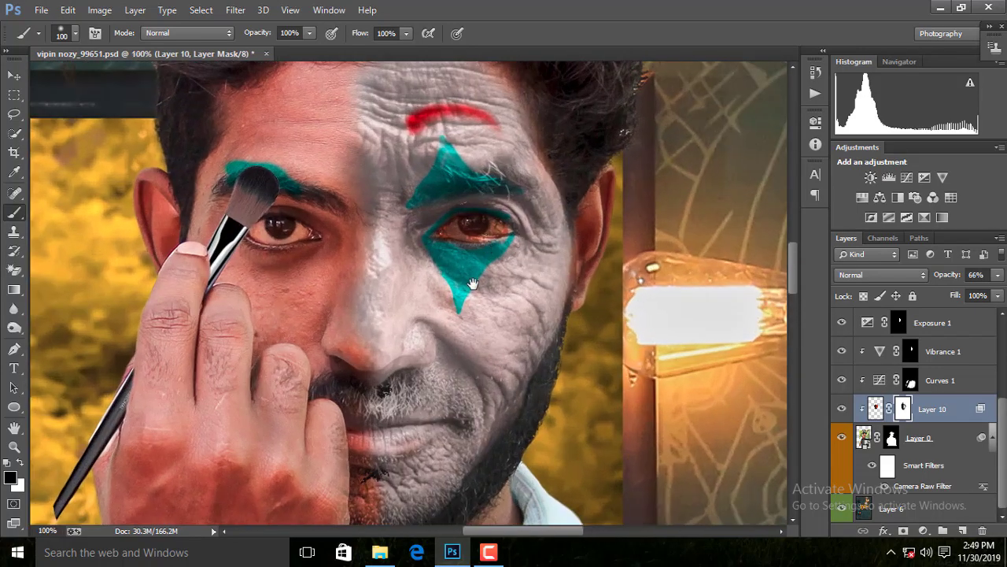
pyautogui.scroll(1, 496, 268)
pyautogui.press('[')
pyautogui.press('[')
pyautogui.press('[')
pyautogui.scroll(-1, 472, 272)
pyautogui.scroll(-3, 480, 291)
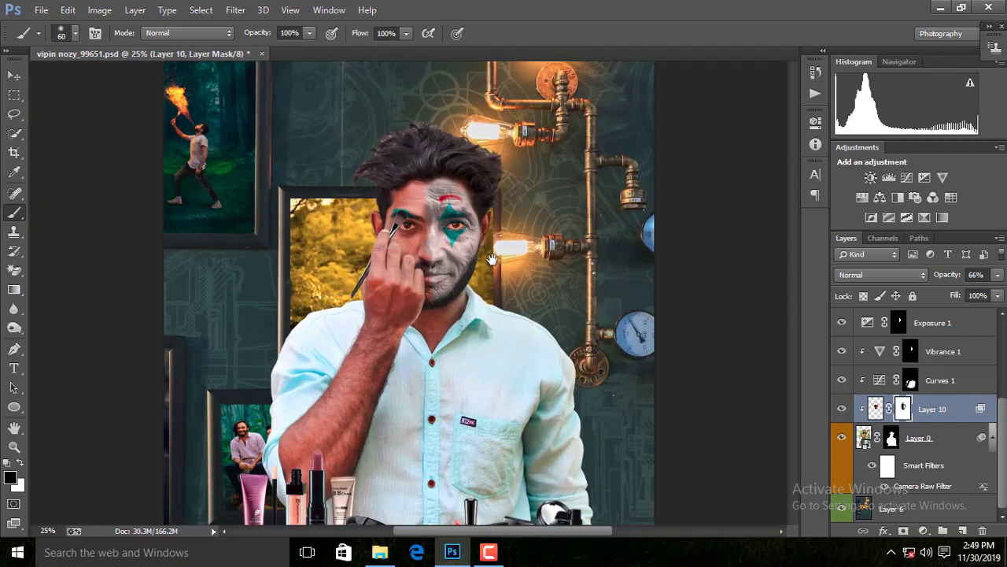
pyautogui.scroll(2, 314, 299)
pyautogui.moveTo(956, 275); pyautogui.dragTo(943, 280)
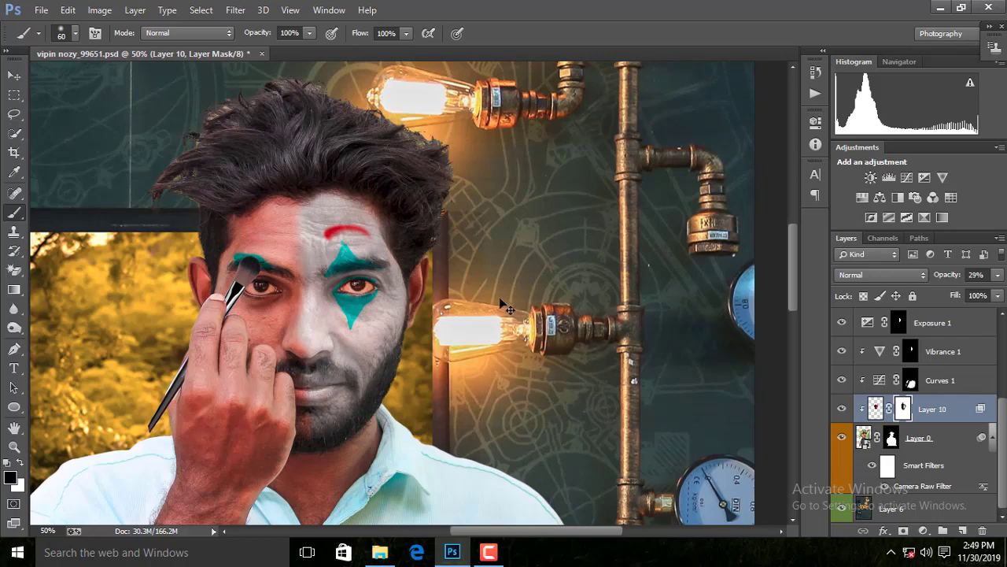
# Make the white face paint more opaque and paint it onto the left side of the nose.
pyautogui.scroll(1, 503, 306)
pyautogui.scroll(1, 416, 314)
pyautogui.hotkey('ctrl', '0')
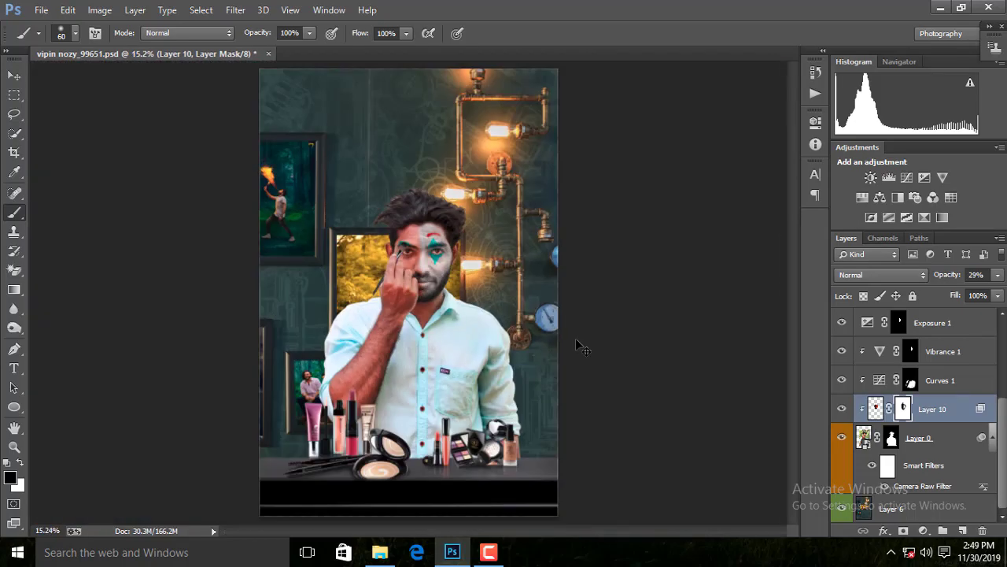
pyautogui.hotkey('ctrl', '+')
pyautogui.hotkey('ctrl', '+')
pyautogui.hotkey('ctrl', '+')
pyautogui.hotkey('ctrl', '+')
pyautogui.hotkey('ctrl', '+')
pyautogui.press(']')
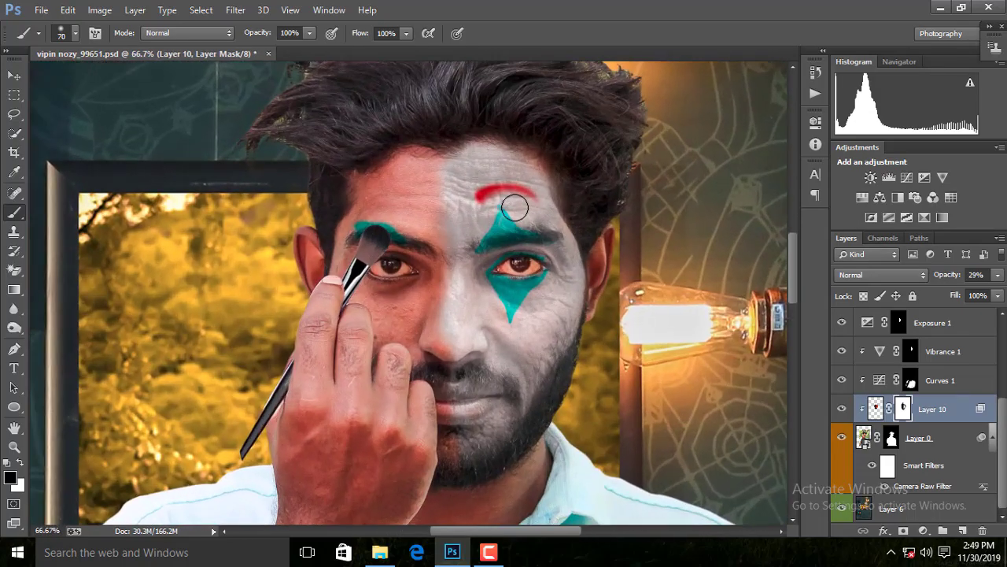
pyautogui.moveTo(946, 277); pyautogui.dragTo(954, 275)
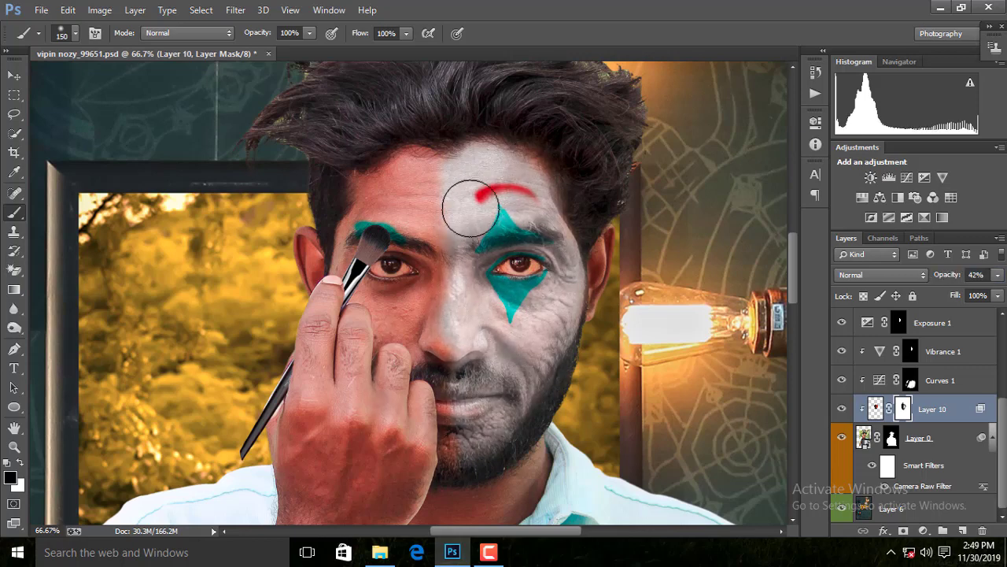
pyautogui.press(']')
pyautogui.press(']')
pyautogui.press(']')
pyautogui.hotkey('ctrl', '+')
pyautogui.press('[')
pyautogui.press('[')
pyautogui.press('[')
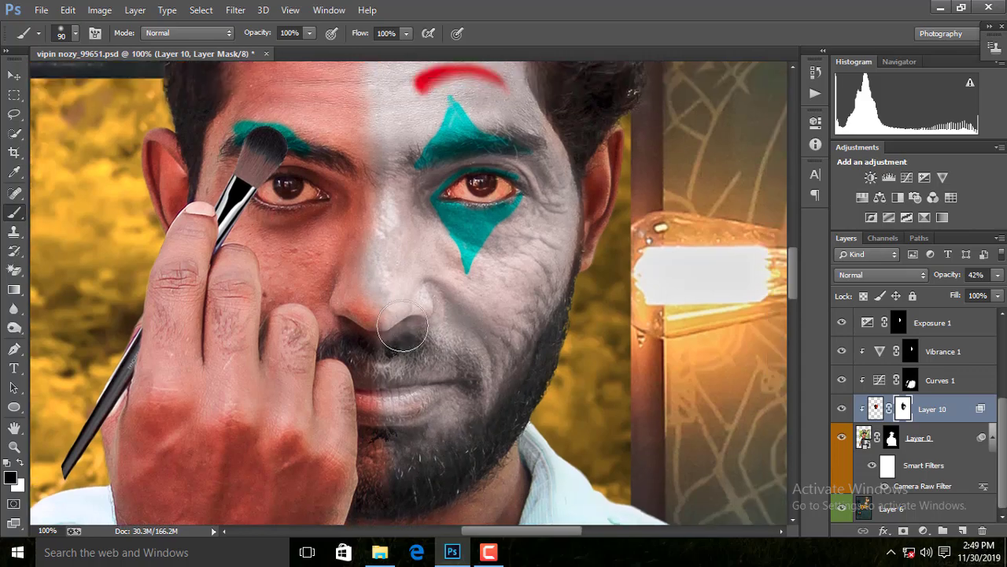
pyautogui.moveTo(402, 328); pyautogui.dragTo(363, 160)
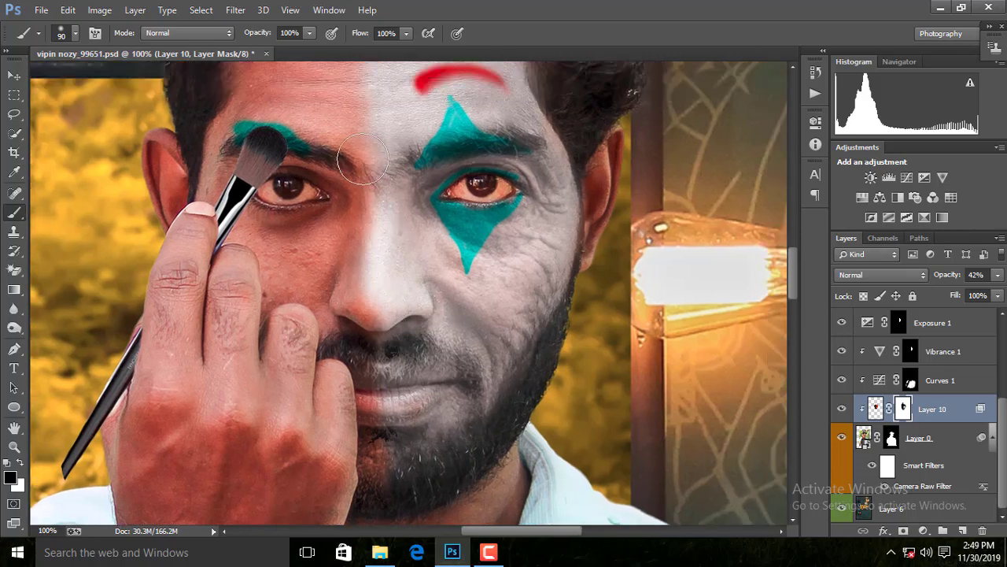
# Hide and show the face paint layer to compare the result.
pyautogui.hotkey('ctrl', '0')
pyautogui.hotkey('ctrl', '+')
pyautogui.hotkey('ctrl', '+')
pyautogui.hotkey('ctrl', '+')
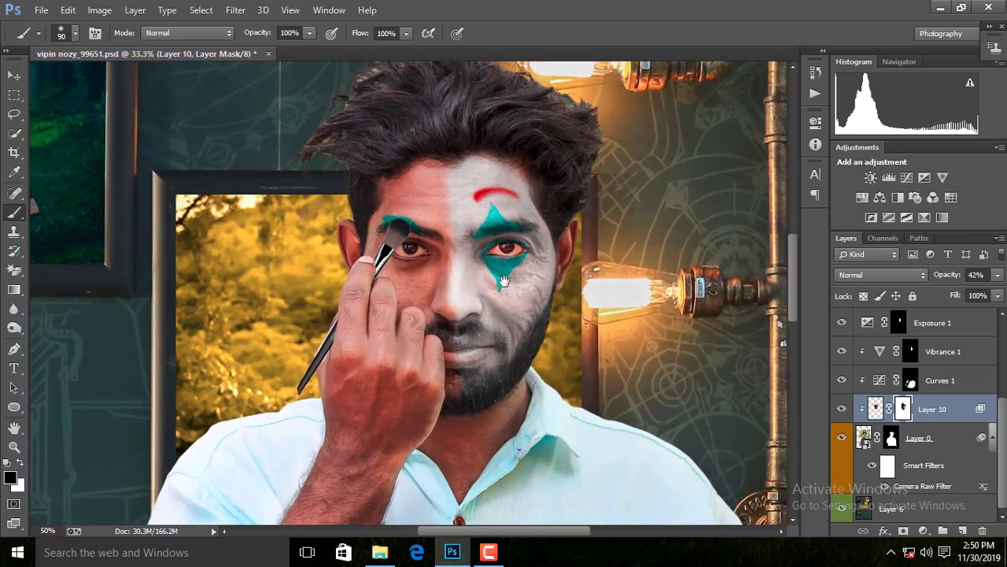
pyautogui.scroll(3, 499, 310)
pyautogui.hotkey('ctrl', '-')
pyautogui.hotkey('ctrl', '-')
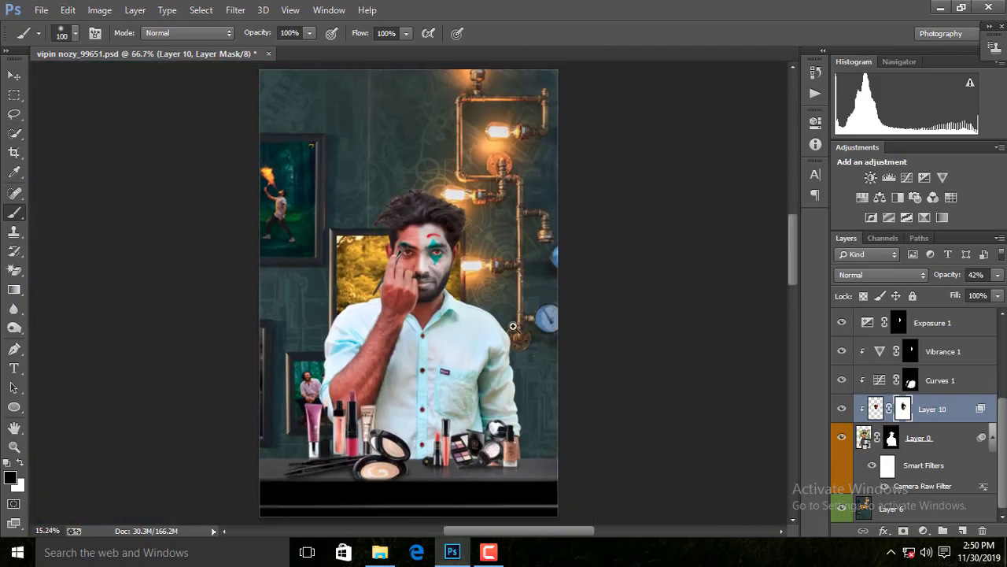
pyautogui.hotkey('ctrl', '+')
pyautogui.hotkey('ctrl', '+')
pyautogui.hotkey('ctrl', '+')
pyautogui.hotkey('ctrl', '0')
pyautogui.hotkey('ctrl', '+')
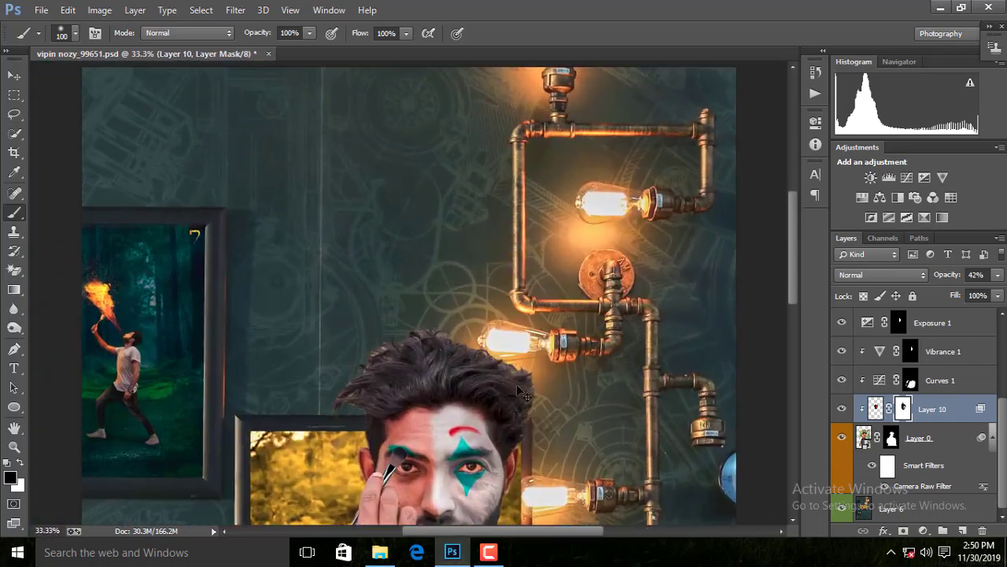
pyautogui.hotkey('ctrl', '+')
pyautogui.click(841, 408)
pyautogui.click(841, 410)
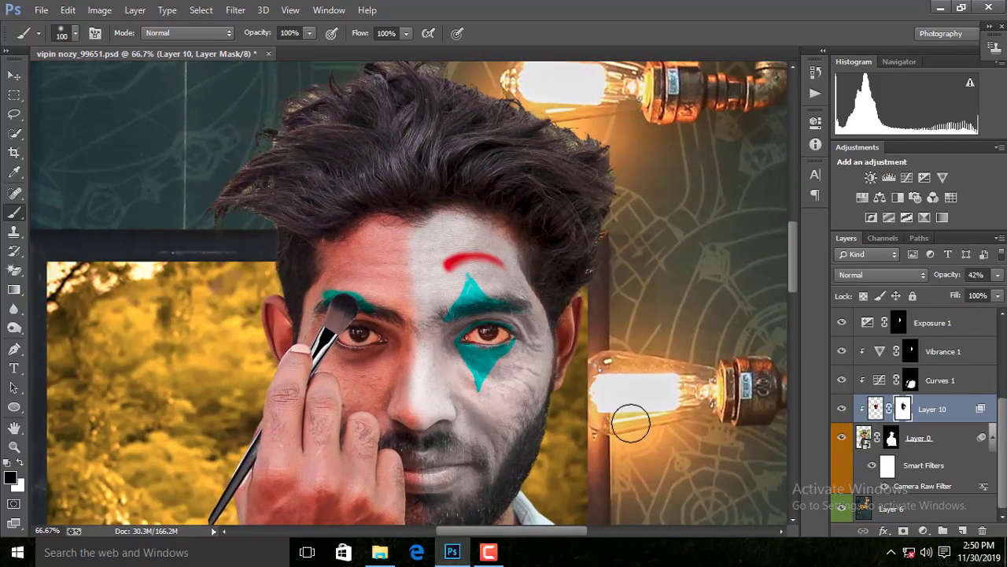
# Load the face paint mask as a selection and dismiss the empty-selection warning.
pyautogui.hotkey('ctrl', '0')
pyautogui.hotkey('ctrl', '+')
pyautogui.hotkey('ctrl', '+')
pyautogui.hotkey('ctrl', '+')
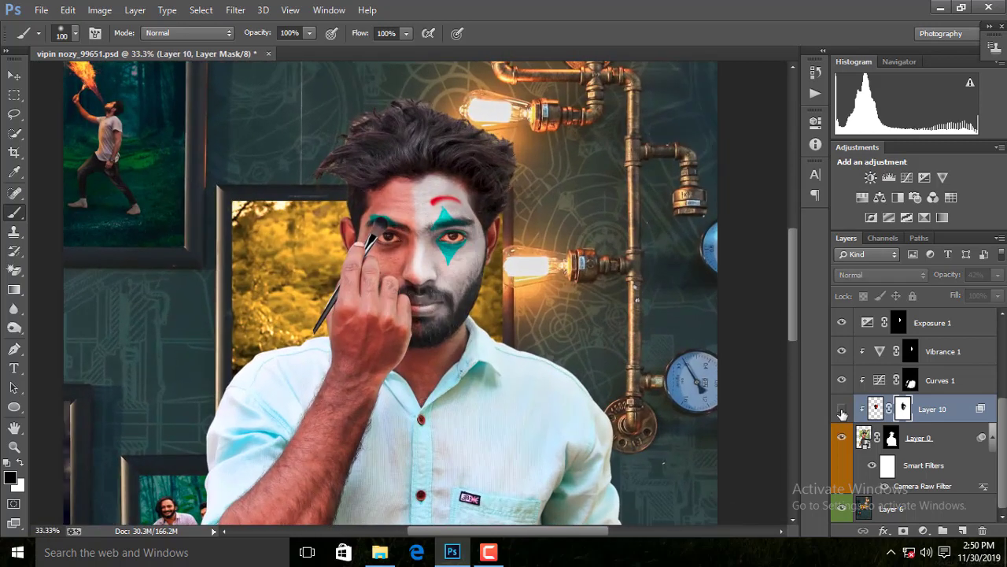
pyautogui.press(']')
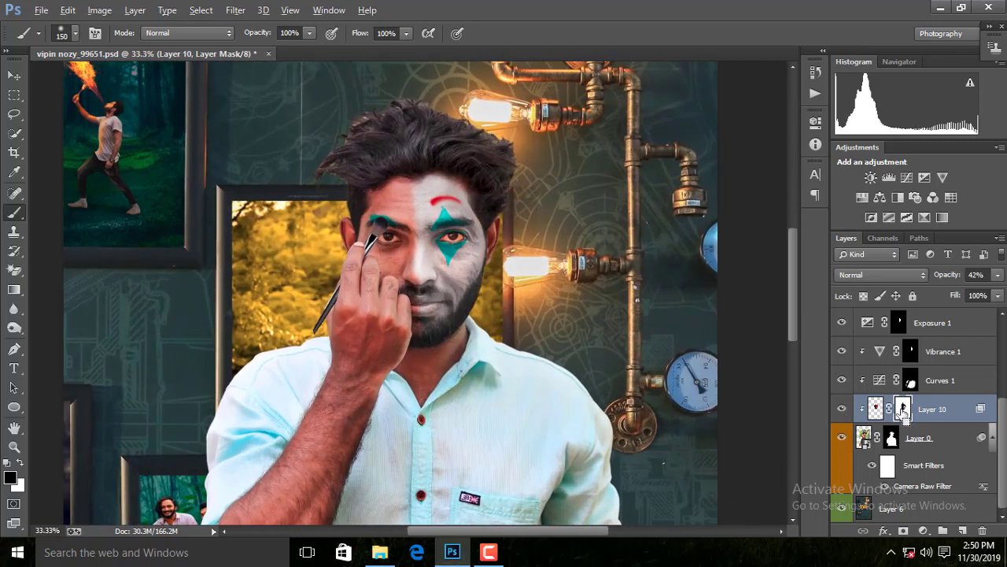
pyautogui.keyDown('ctrl'); pyautogui.click(903, 409); pyautogui.keyUp('ctrl')
pyautogui.press('Return')
# Convert the background wall Layer 6 to a Smart Object.
pyautogui.press('l')
pyautogui.hotkey('ctrl', '0')
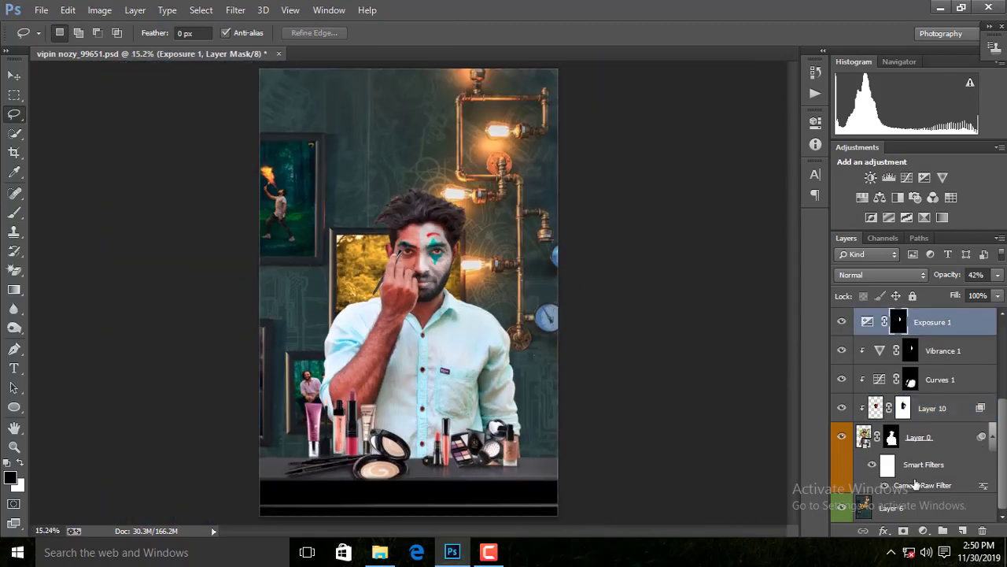
pyautogui.click(947, 508)
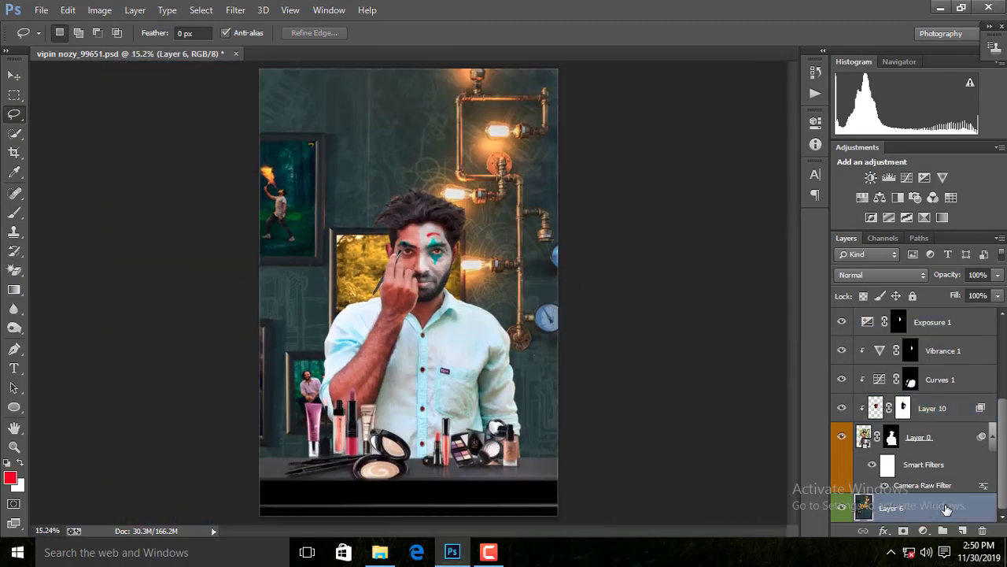
pyautogui.rightClick(946, 508)
pyautogui.click(760, 147)
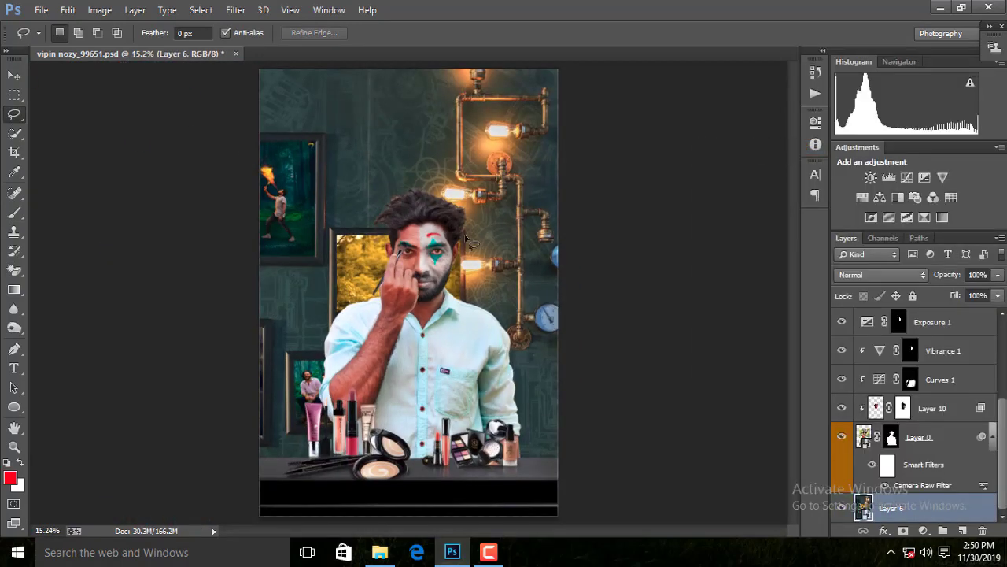
# Start a Tilt-Shift blur focused on the table, with 35 px blur and 35% light bokeh.
pyautogui.click(236, 10)
pyautogui.moveTo(323, 172)
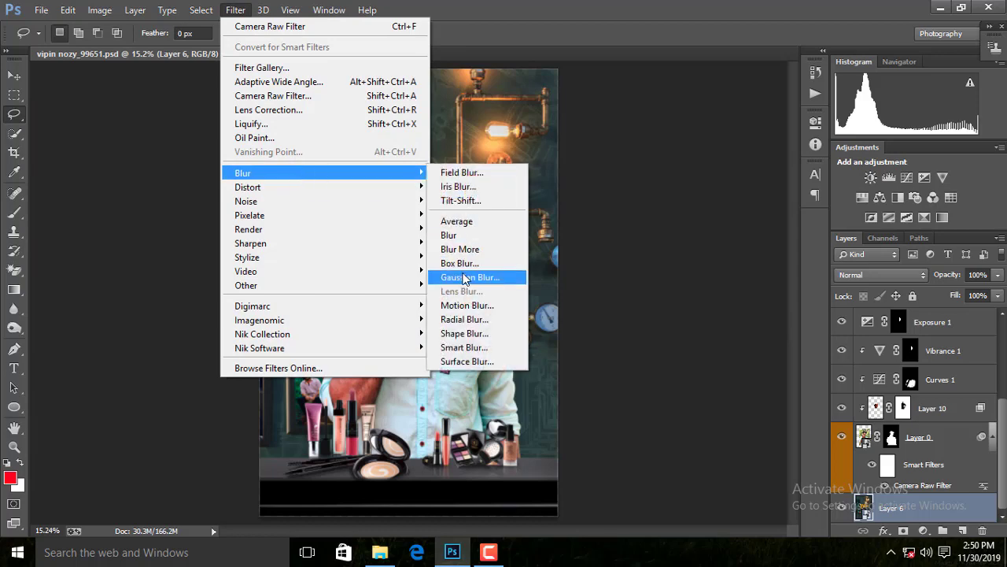
pyautogui.click(465, 203)
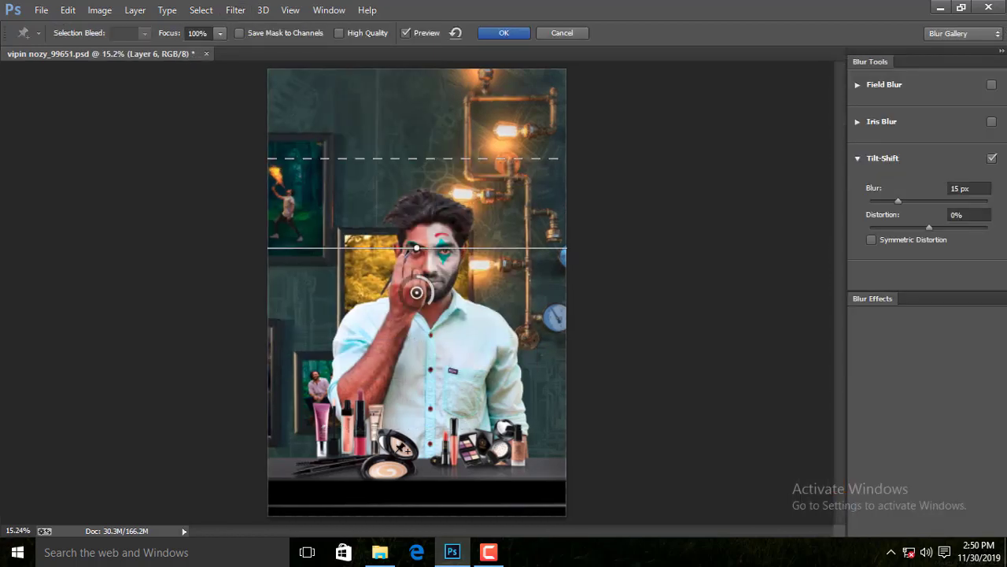
pyautogui.moveTo(416, 292); pyautogui.dragTo(426, 507)
pyautogui.moveTo(898, 200); pyautogui.dragTo(916, 201)
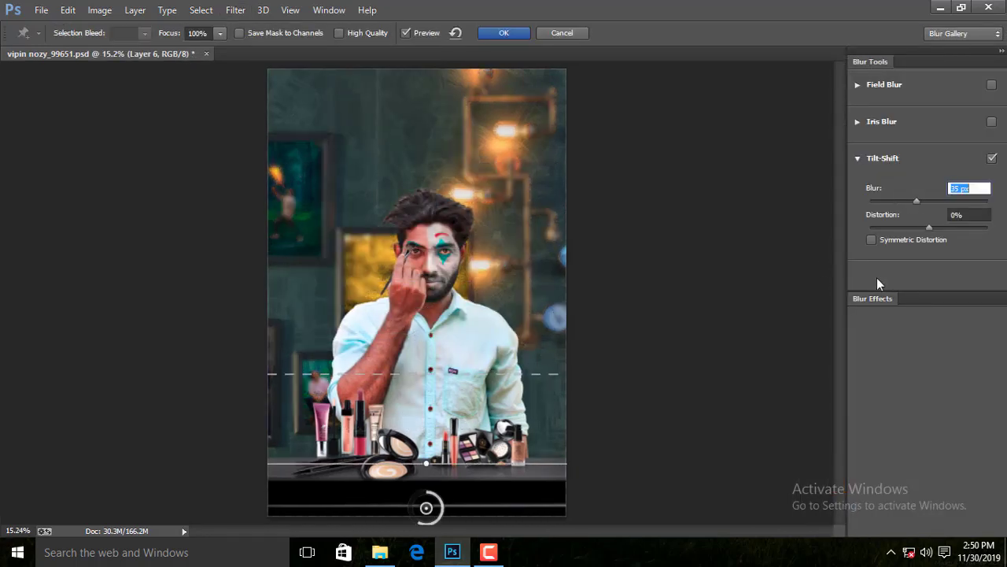
pyautogui.moveTo(887, 349); pyautogui.dragTo(908, 349)
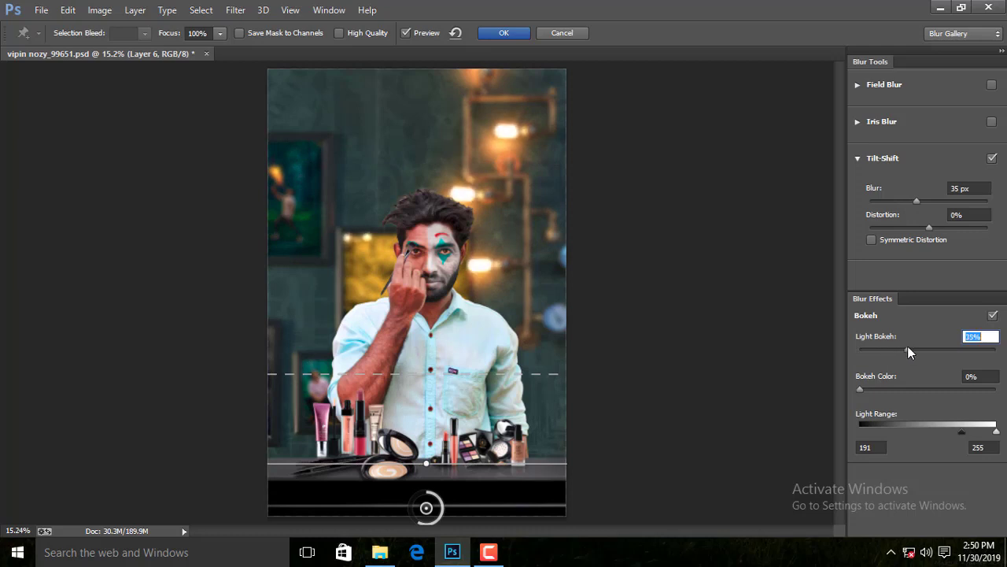
pyautogui.moveTo(961, 432)
pyautogui.mouseDown()
pyautogui.moveTo(950, 433)
pyautogui.moveTo(974, 437)
pyautogui.mouseUp()
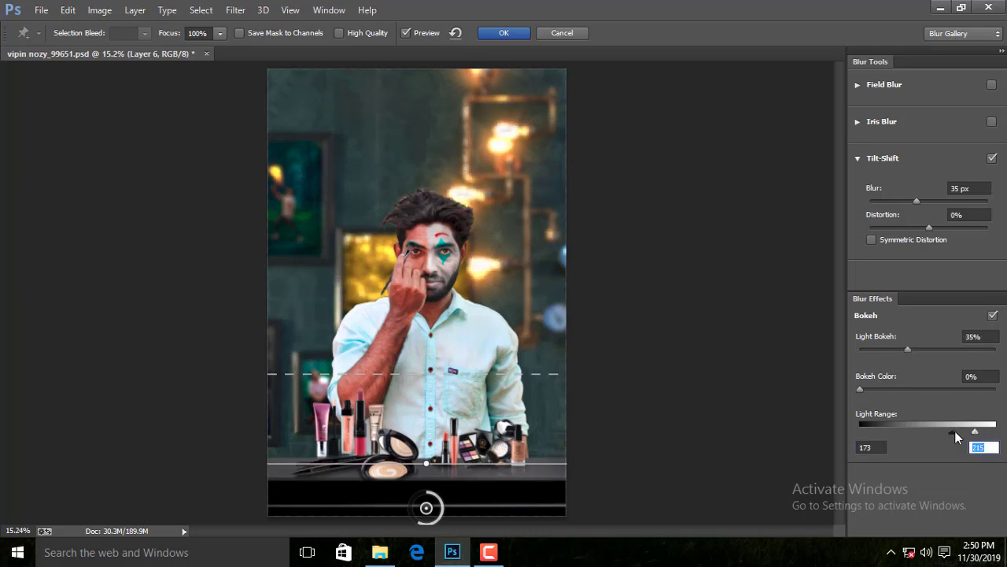
# Settle the tilt-shift at 13 px blur and 20% colourless bokeh, then apply it.
pyautogui.moveTo(904, 201); pyautogui.dragTo(895, 202)
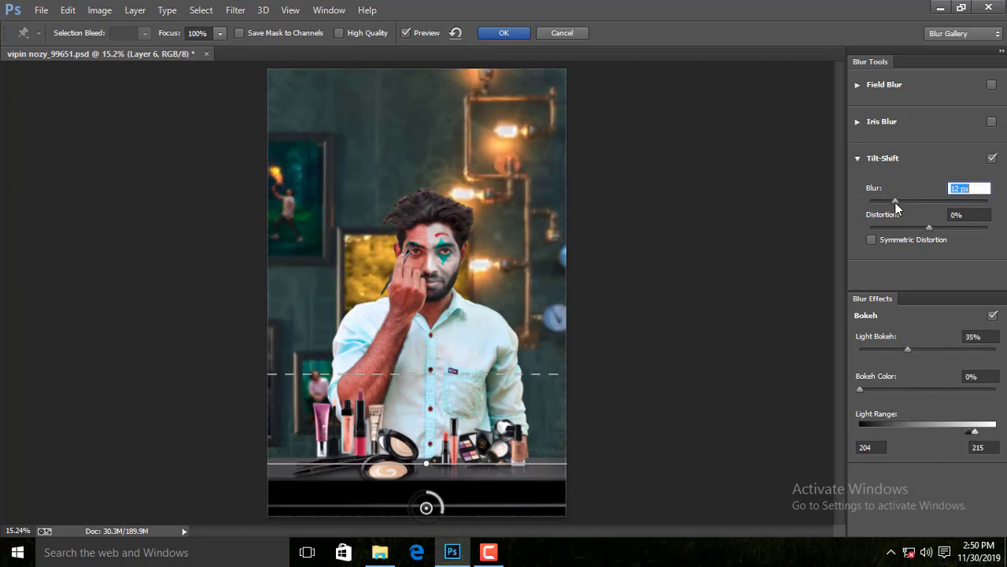
pyautogui.moveTo(907, 349)
pyautogui.mouseDown()
pyautogui.moveTo(938, 346)
pyautogui.moveTo(904, 348)
pyautogui.mouseUp()
pyautogui.click(904, 201)
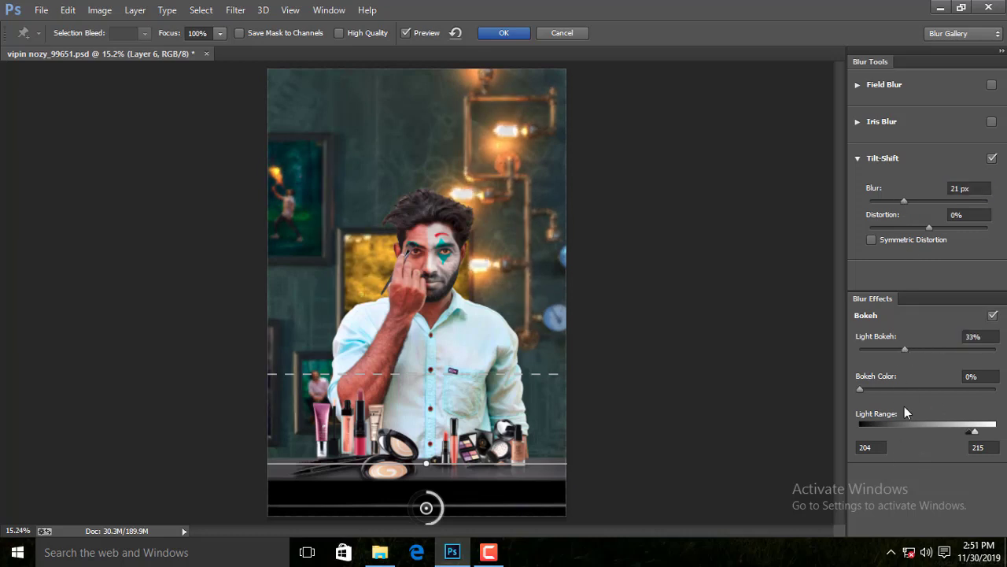
pyautogui.moveTo(900, 388); pyautogui.dragTo(860, 389)
pyautogui.moveTo(905, 349); pyautogui.dragTo(886, 350)
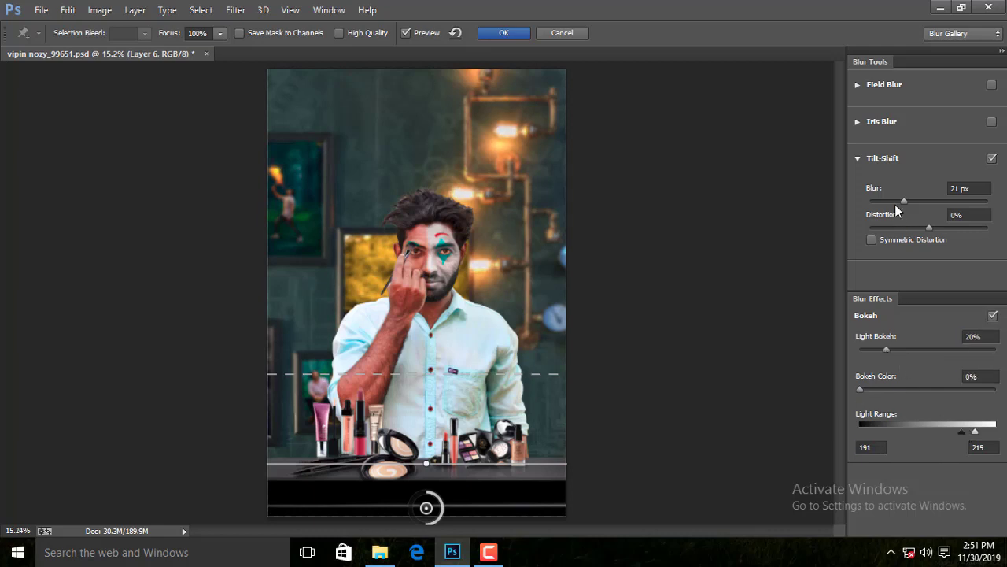
pyautogui.moveTo(902, 202); pyautogui.dragTo(891, 203)
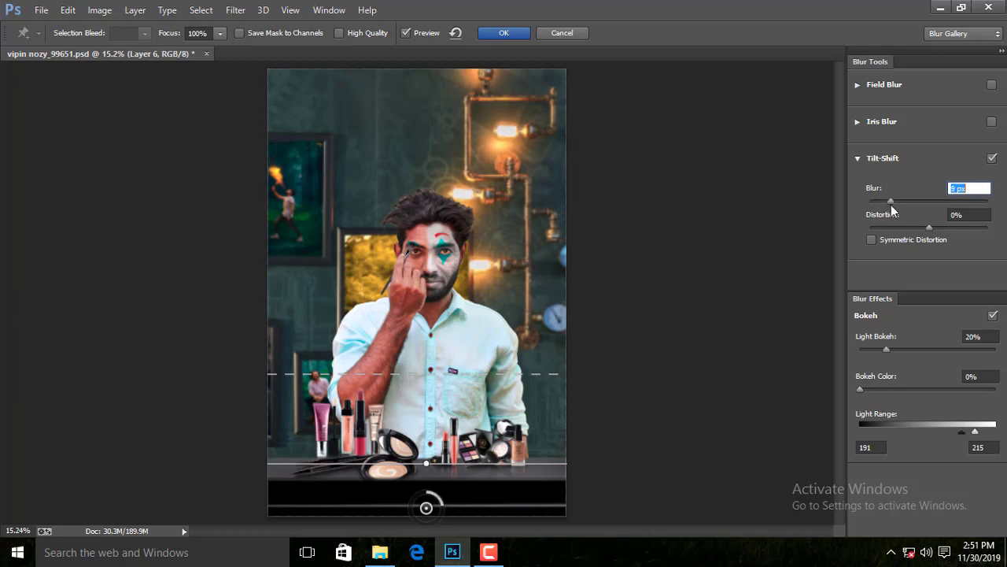
pyautogui.moveTo(891, 204); pyautogui.dragTo(897, 202)
pyautogui.click(516, 35)
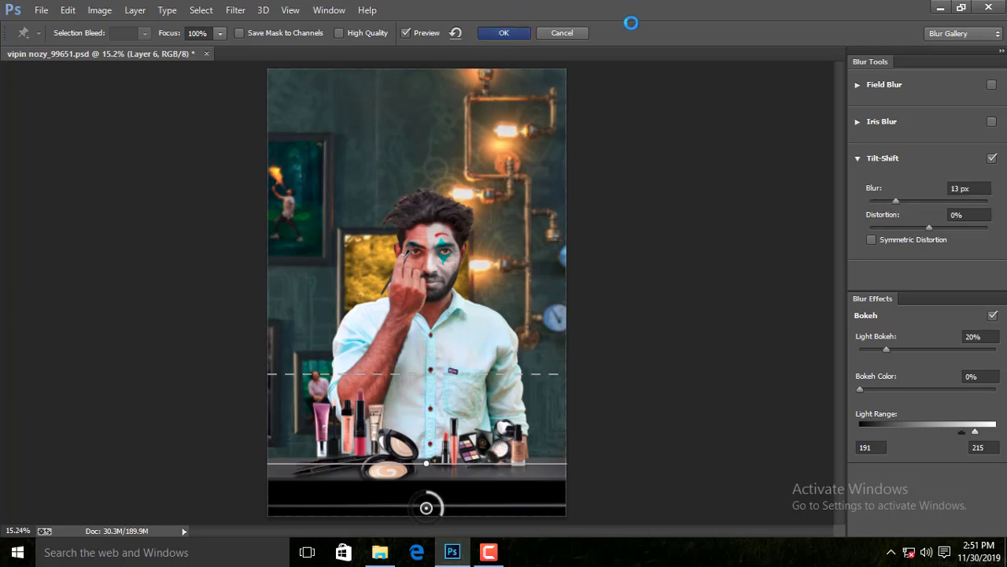
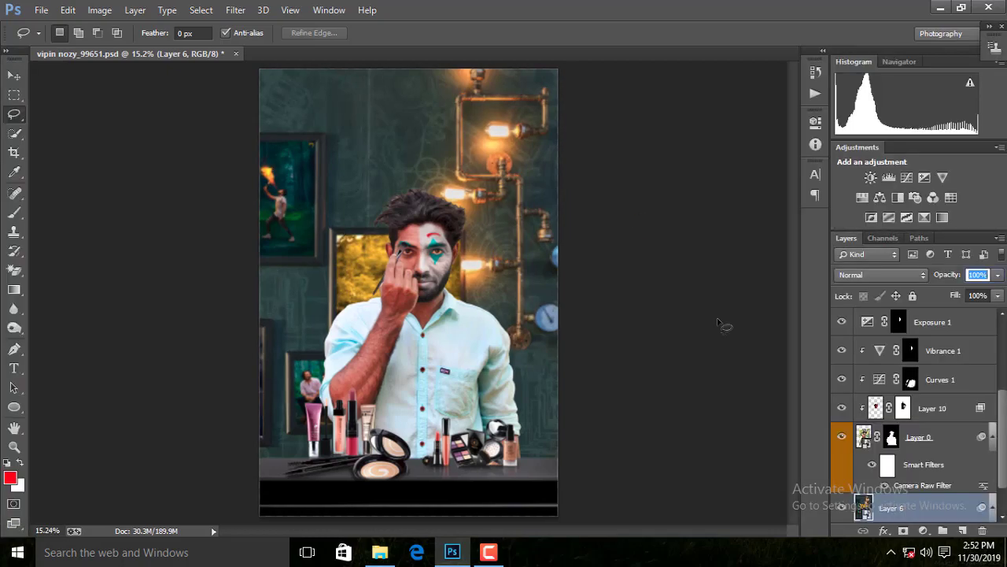
# Add a Curves adjustment and pull the curve down to darken the image.
pyautogui.click(906, 177)
pyautogui.moveTo(728, 240)
pyautogui.mouseDown()
pyautogui.moveTo(752, 227)
pyautogui.moveTo(714, 264)
pyautogui.mouseUp()
pyautogui.click(773, 113)
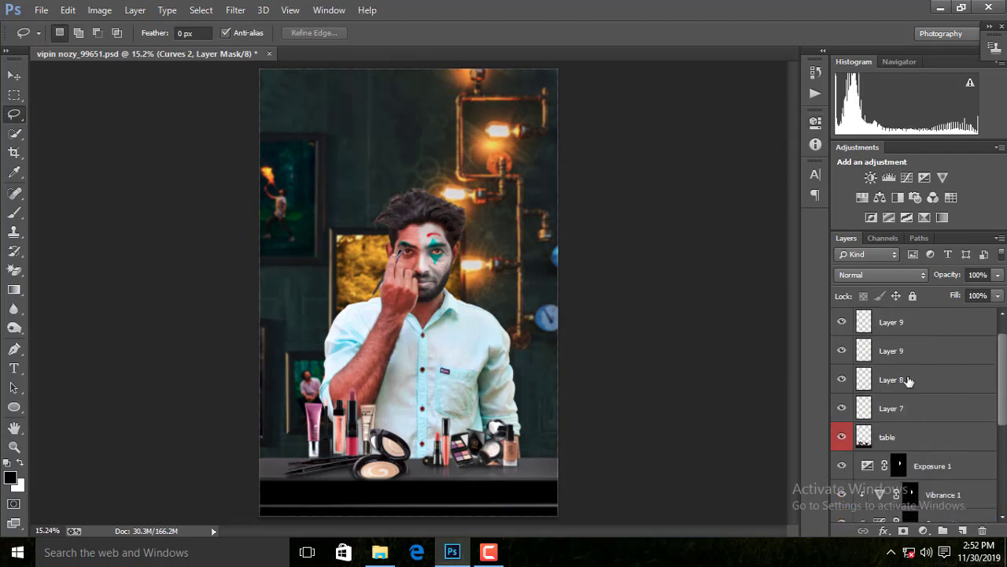
# Add a new Curves 3 adjustment above Layer 0 and invert its mask to black.
pyautogui.click(857, 380)
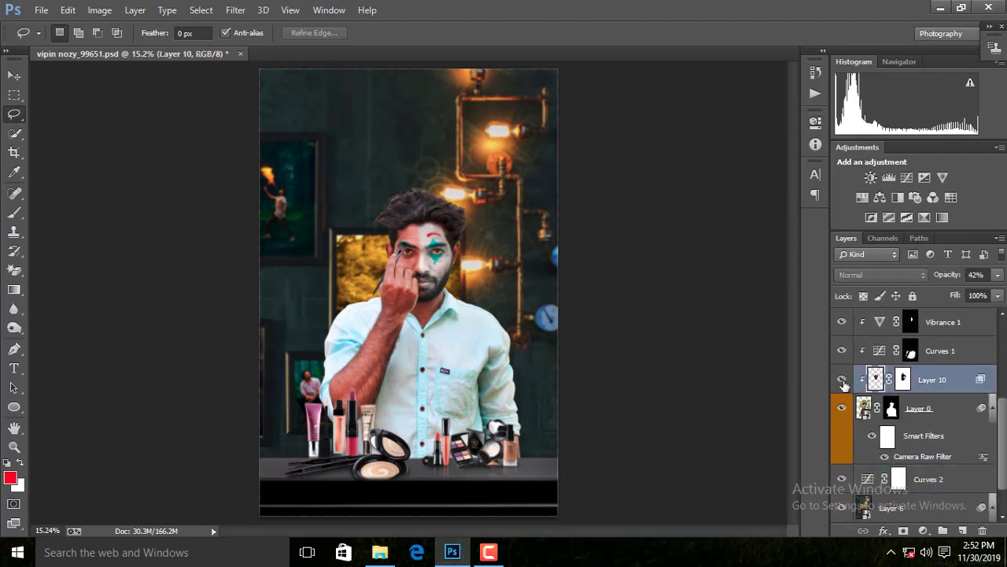
pyautogui.click(919, 407)
pyautogui.click(894, 180)
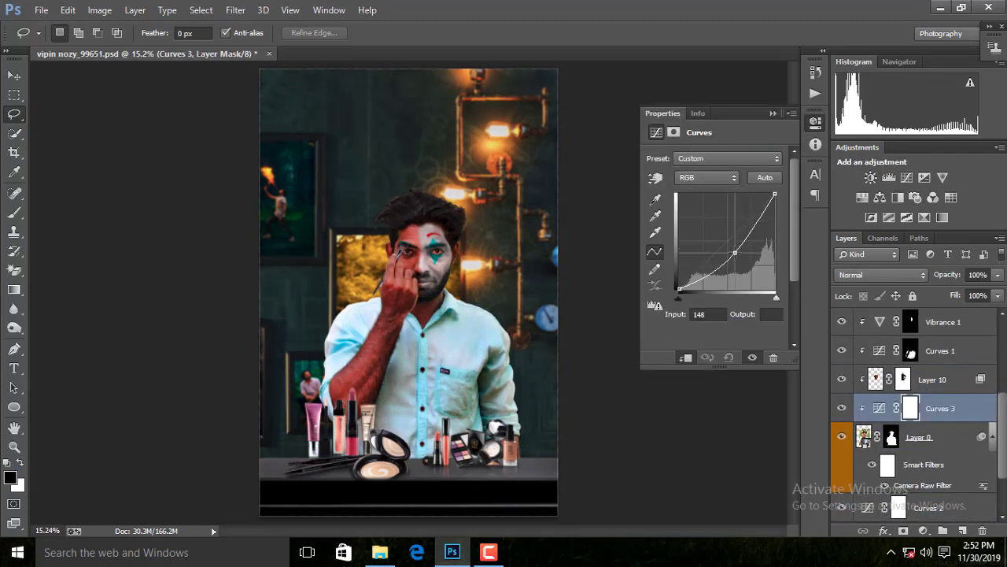
pyautogui.click(773, 113)
pyautogui.hotkey('ctrl', 'i')
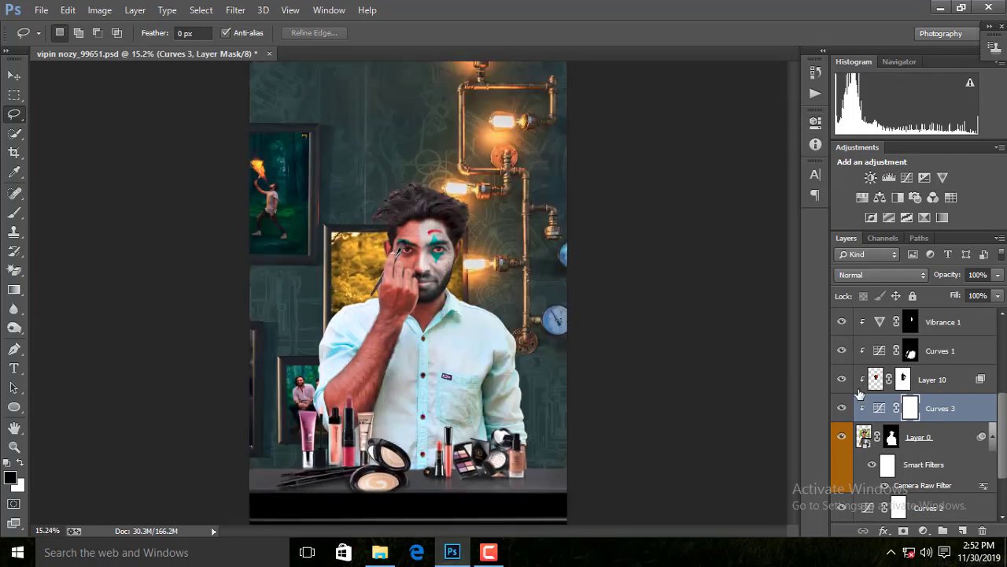
# Paint white on the Curves 3 mask over the man's shirt with an enlarged brush.
pyautogui.press('b')
pyautogui.hotkey('ctrl', '+')
pyautogui.hotkey('ctrl', '+')
pyautogui.moveTo(336, 310); pyautogui.dragTo(323, 172)
pyautogui.press(']')
pyautogui.press(']')
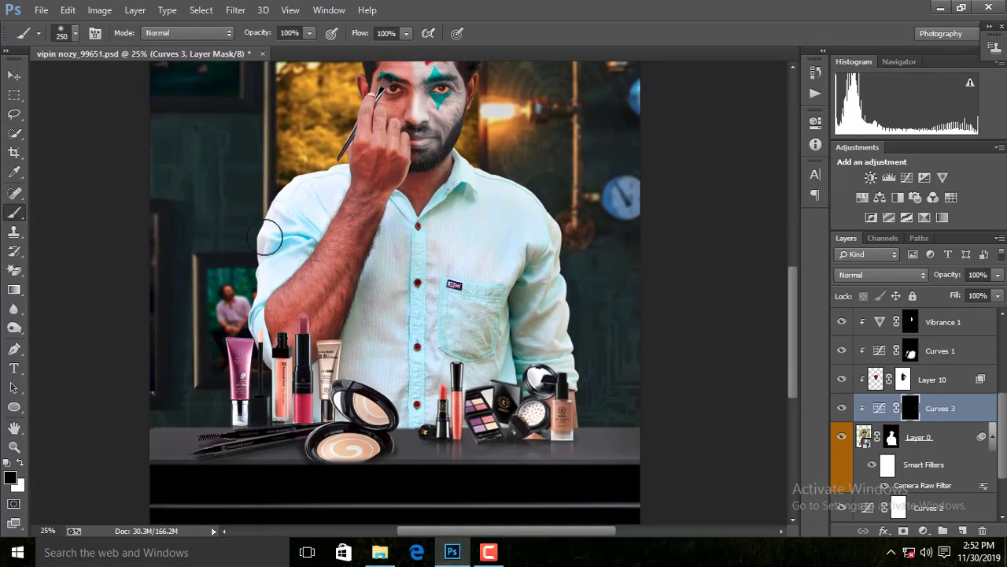
pyautogui.press(']')
pyautogui.press(']')
pyautogui.moveTo(456, 213)
pyautogui.mouseDown()
pyautogui.moveTo(495, 247)
pyautogui.moveTo(503, 331)
pyautogui.moveTo(393, 333)
pyautogui.moveTo(472, 353)
pyautogui.mouseUp()
pyautogui.hotkey('ctrl', '+')
pyautogui.hotkey('ctrl', '+')
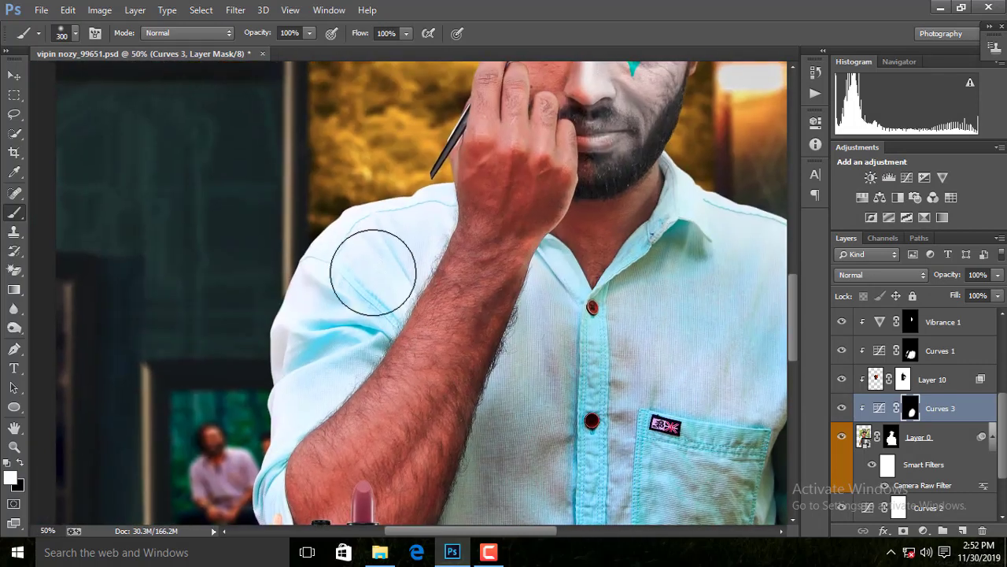
pyautogui.press('[')
pyautogui.press('[')
pyautogui.press('[')
pyautogui.press(']')
pyautogui.moveTo(386, 252); pyautogui.dragTo(254, 237)
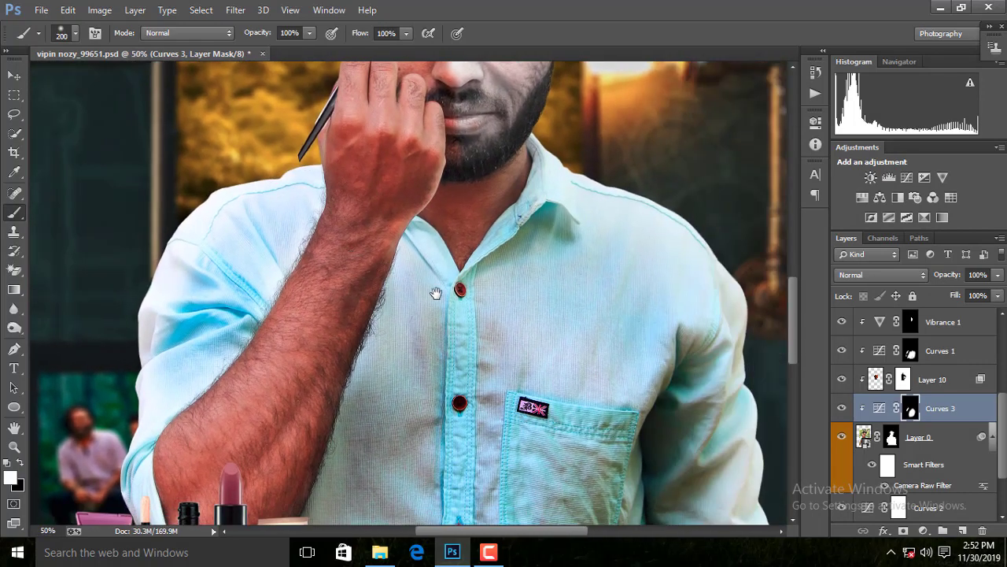
# Adjust the brush size while checking the masked arm and sleeve at several zoom levels.
pyautogui.hotkey('ctrl', '0')
pyautogui.hotkey('ctrl', '+')
pyautogui.press(']')
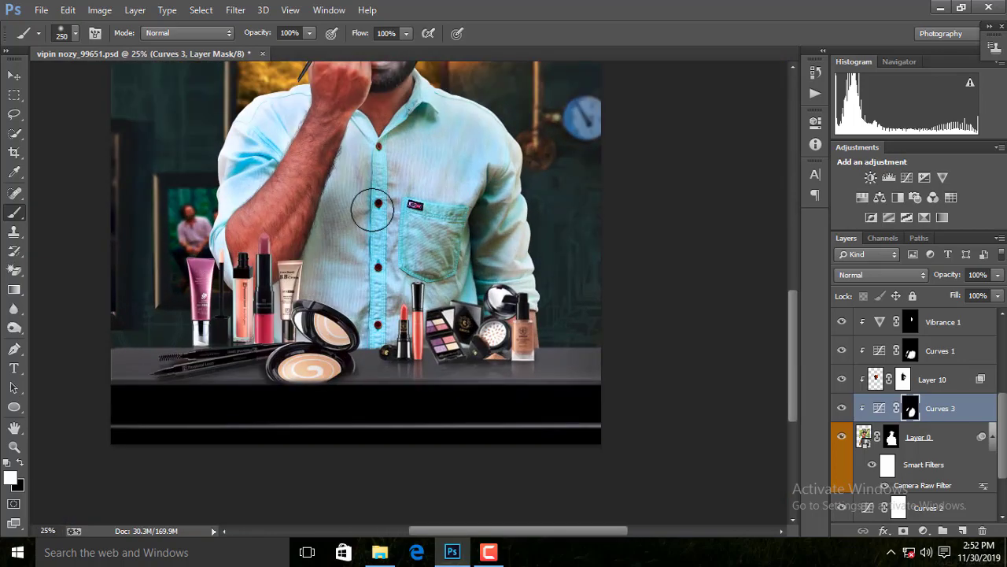
pyautogui.hotkey('ctrl', '0')
pyautogui.hotkey('ctrl', '+')
pyautogui.hotkey('ctrl', '+')
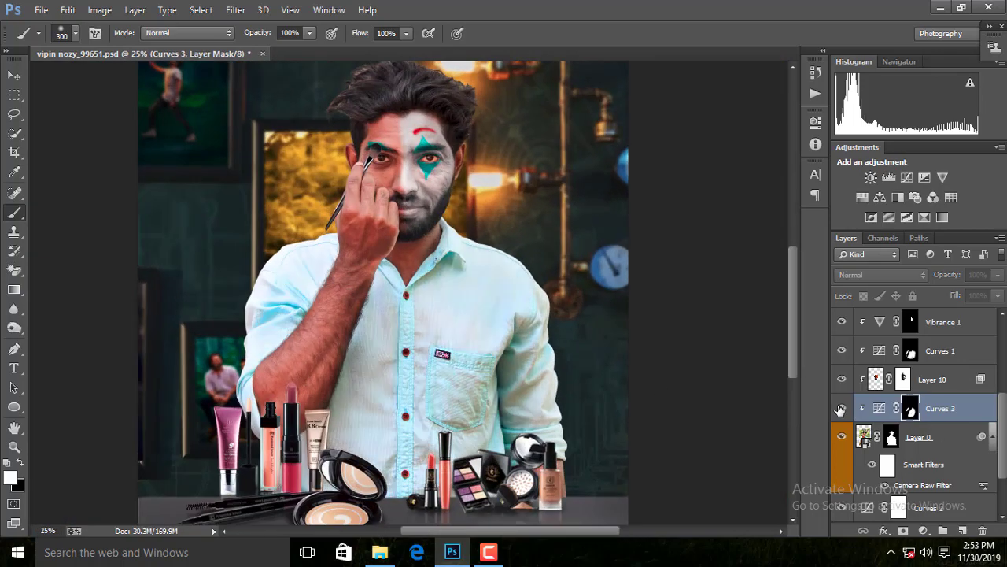
pyautogui.hotkey('ctrl', '+')
pyautogui.press('[')
pyautogui.hotkey('ctrl', '+')
pyautogui.hotkey('ctrl', '+')
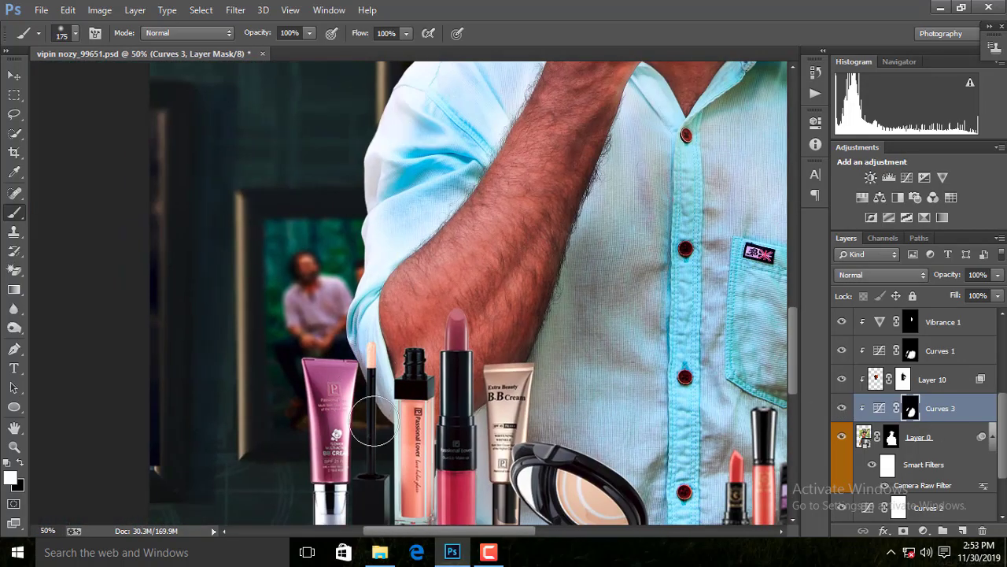
pyautogui.scroll(1, 373, 421)
pyautogui.hotkey('ctrl', '0')
pyautogui.hotkey('ctrl', '+')
pyautogui.hotkey('ctrl', '+')
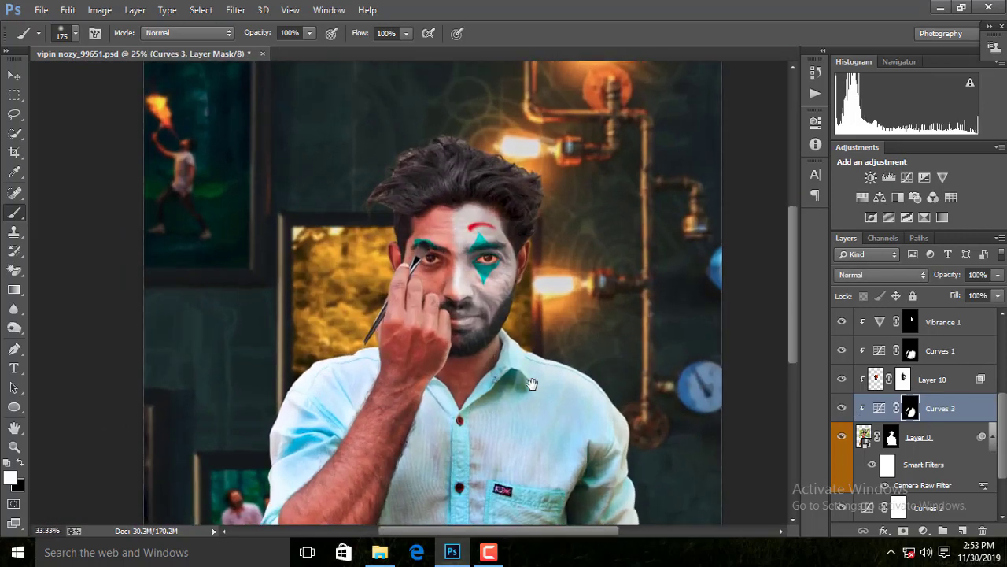
pyautogui.hotkey('ctrl', '+')
pyautogui.hotkey('ctrl', '0')
pyautogui.hotkey('ctrl', '+')
# Steepen the Curves 3 curve for a richer, more contrasty cyan shirt.
pyautogui.click(879, 408)
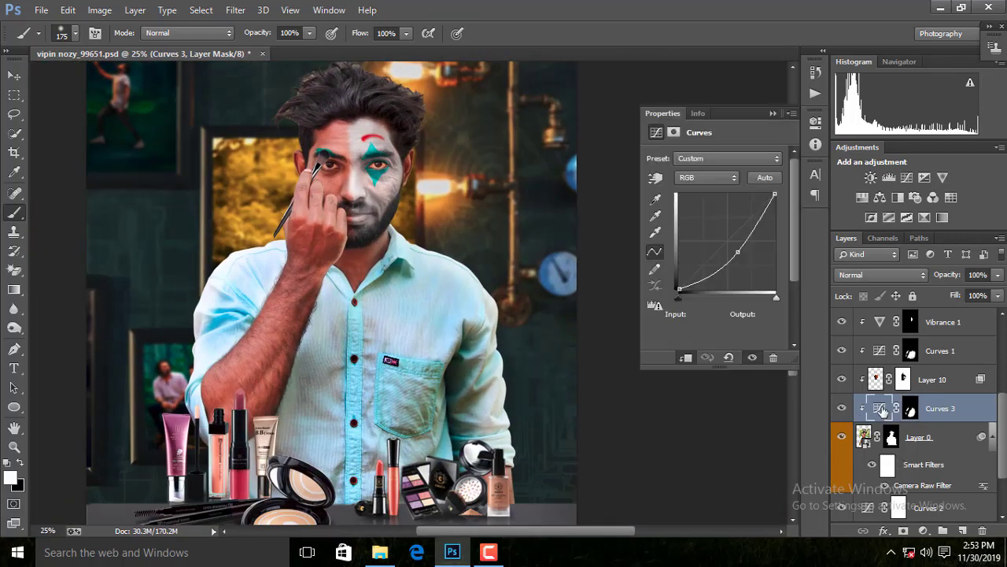
pyautogui.click(880, 408)
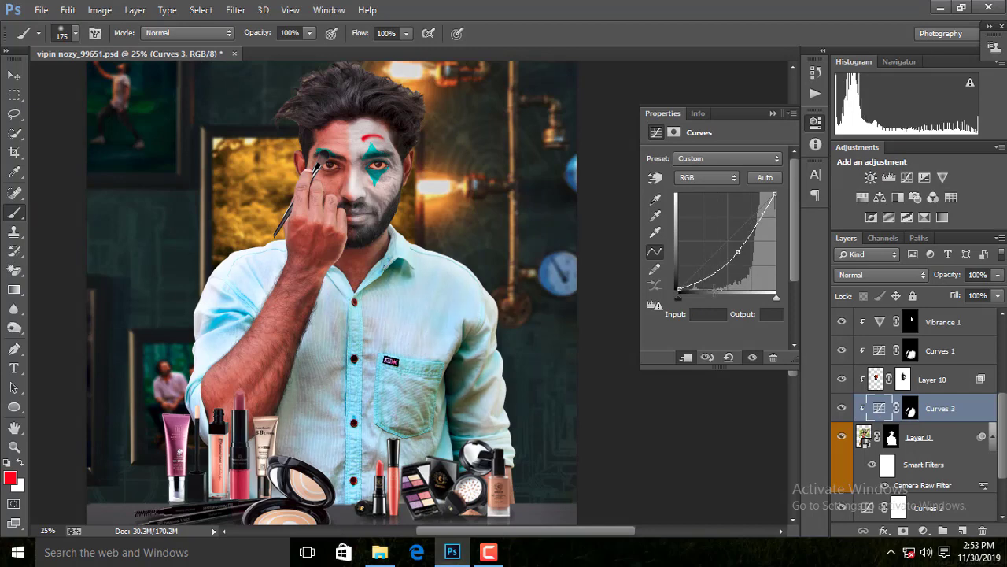
pyautogui.moveTo(737, 252); pyautogui.dragTo(745, 255)
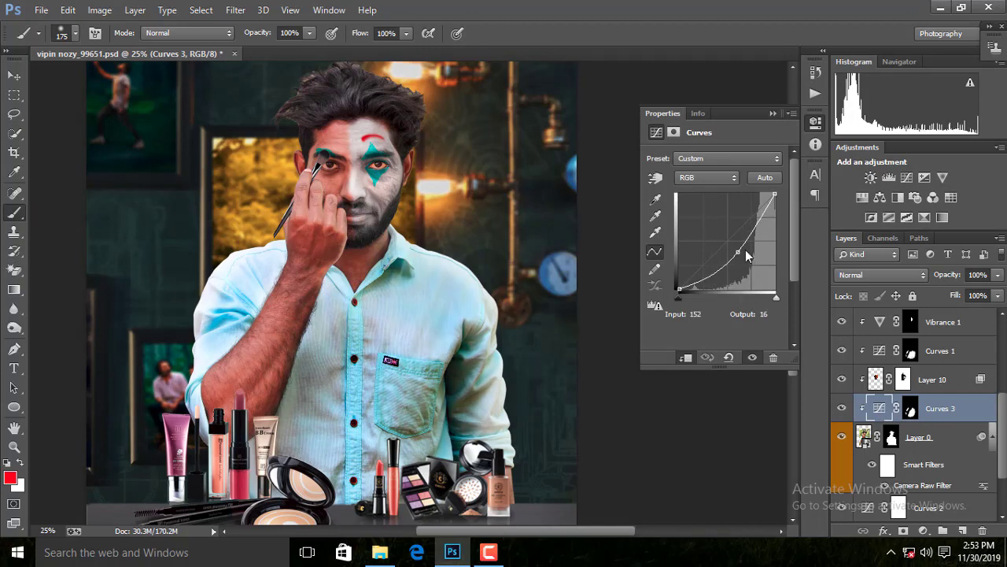
pyautogui.click(773, 114)
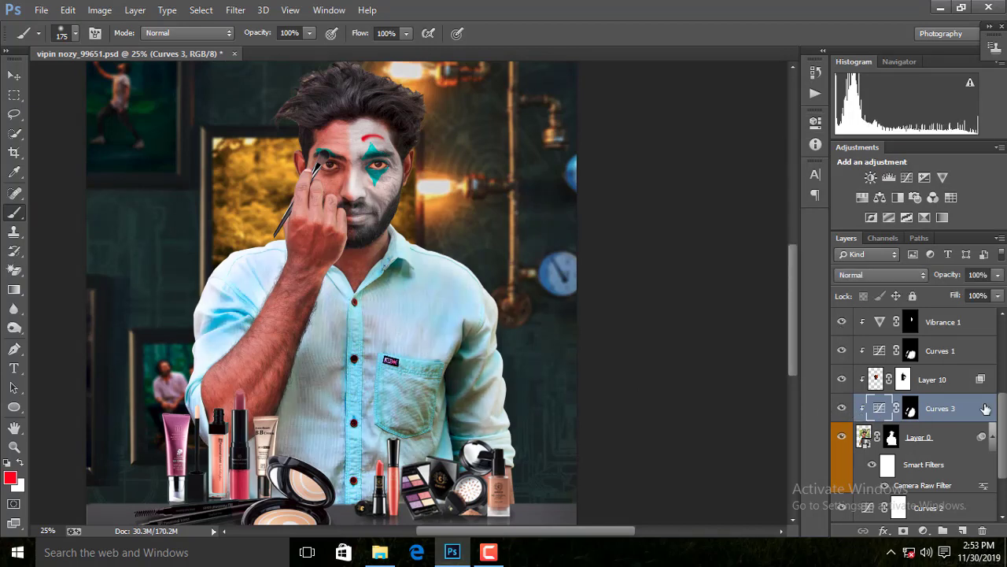
pyautogui.click(911, 408)
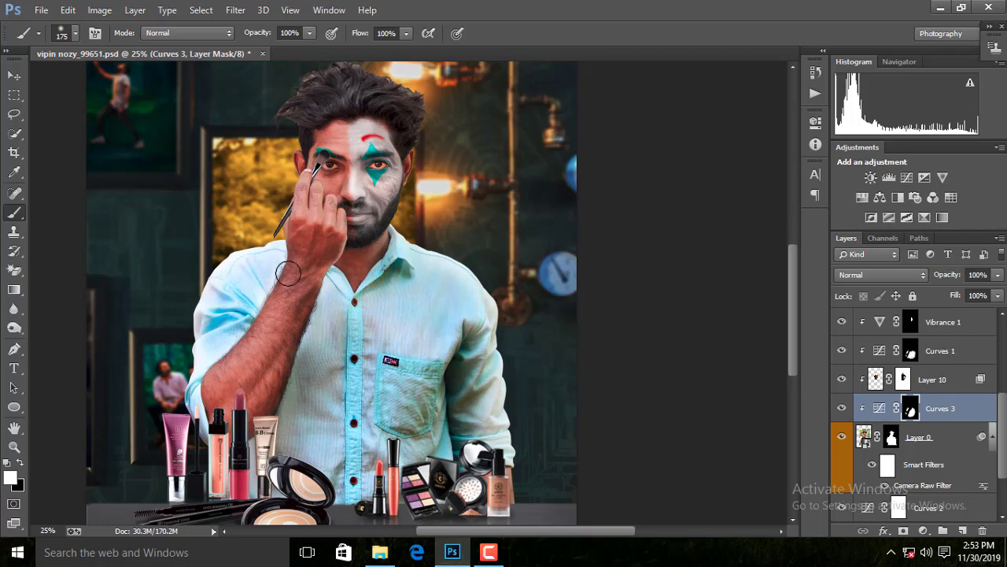
pyautogui.hotkey('ctrl', '+')
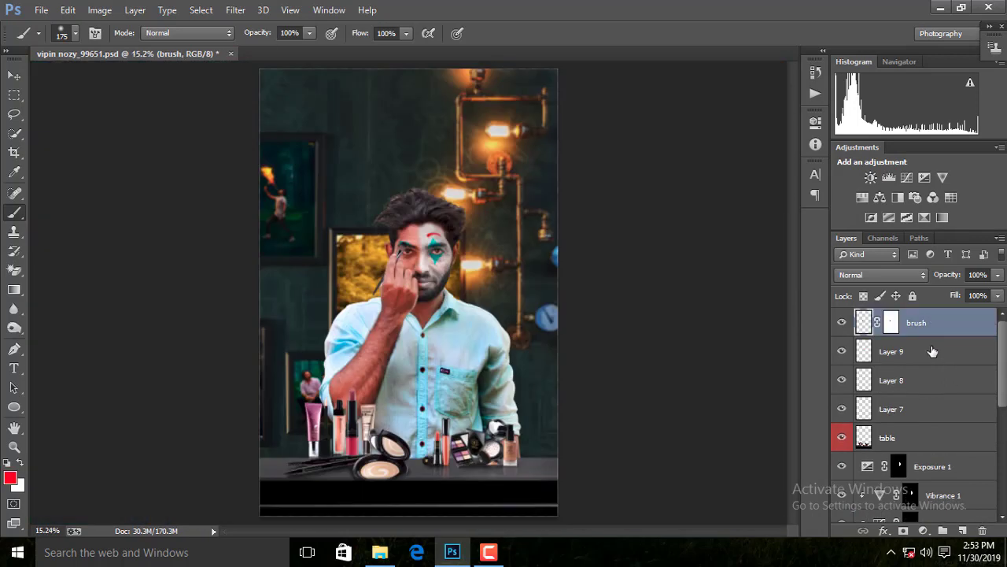
# Select every layer in the stack and duplicate them with Ctrl+J.
pyautogui.keyDown('shift'); pyautogui.click(925, 351); pyautogui.keyUp('shift')
pyautogui.keyDown('shift'); pyautogui.click(925, 380); pyautogui.keyUp('shift')
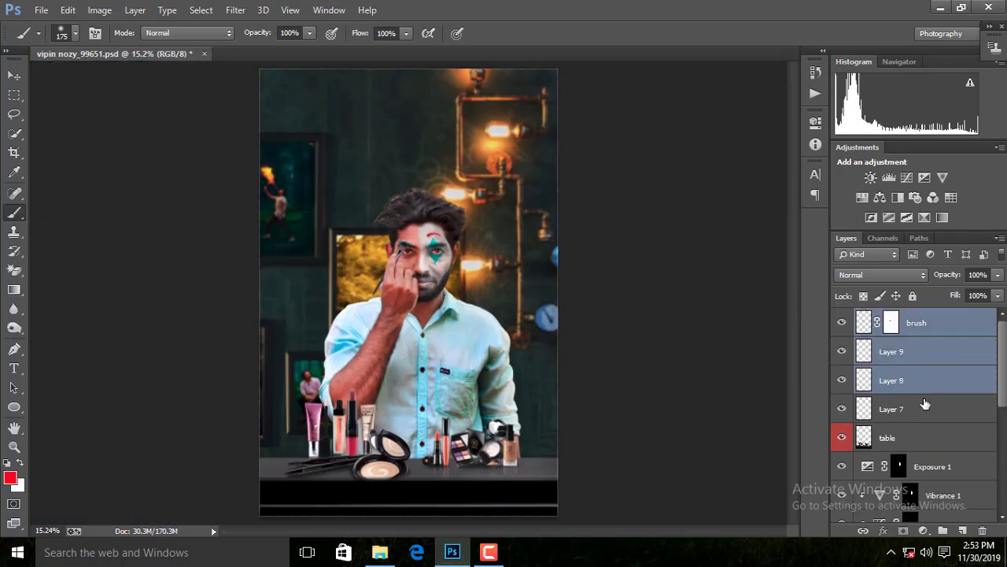
pyautogui.keyDown('shift'); pyautogui.click(956, 465); pyautogui.keyUp('shift')
pyautogui.scroll(-3, 955, 464)
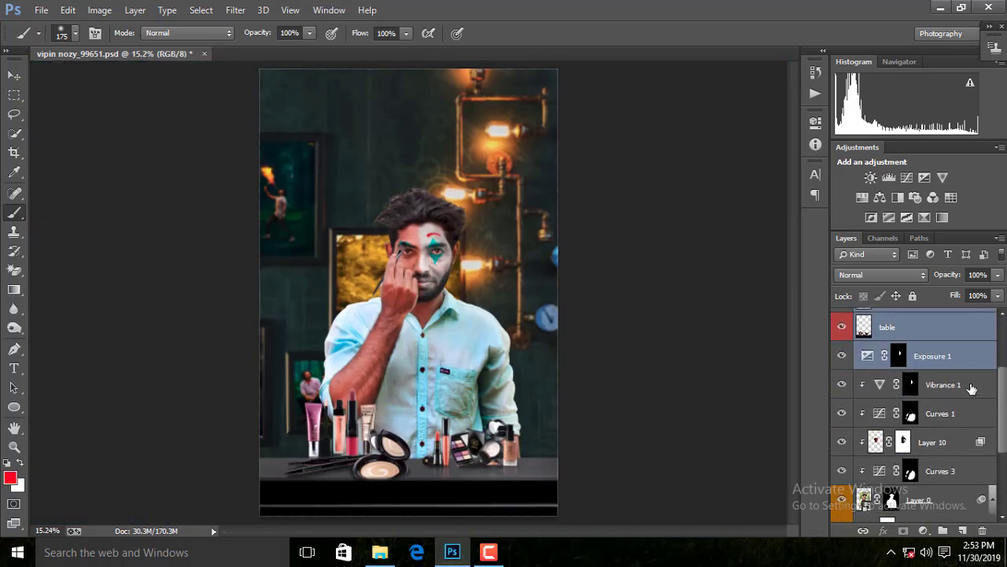
pyautogui.keyDown('shift'); pyautogui.click(946, 501); pyautogui.keyUp('shift')
pyautogui.hotkey('ctrl', 'j')
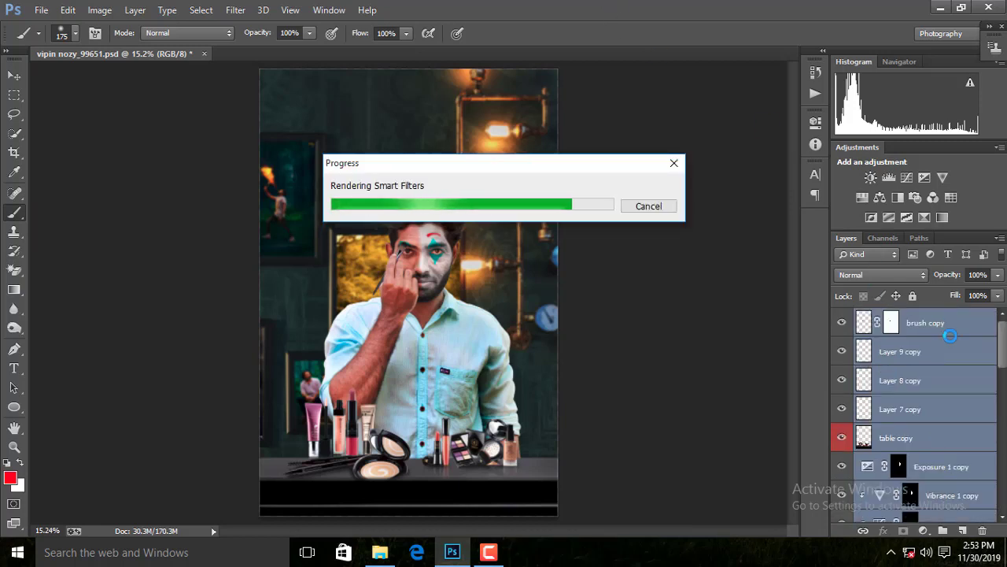
# Merge the duplicates into one brush copy layer and hide the original layers.
pyautogui.rightClick(951, 338)
pyautogui.click(685, 423)
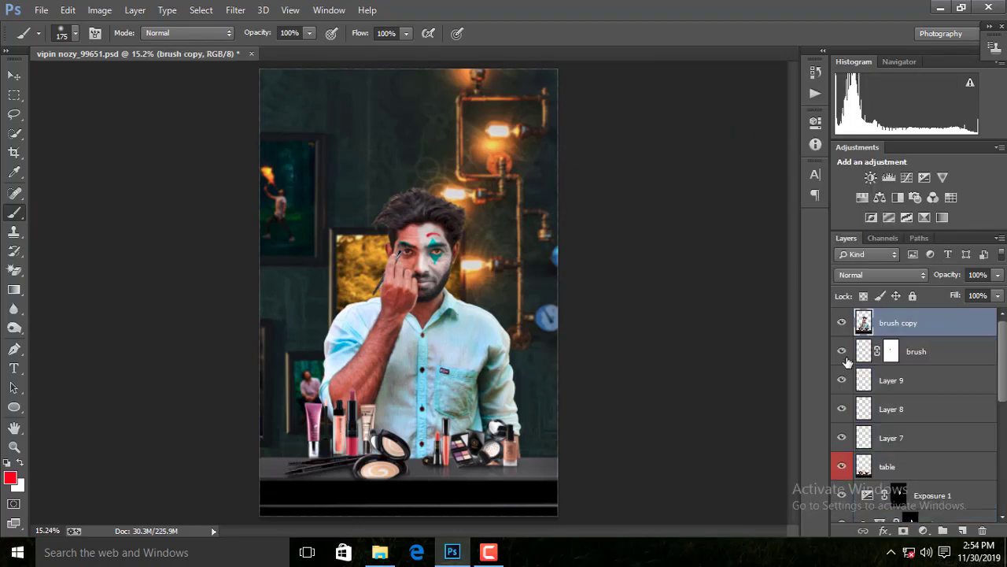
pyautogui.moveTo(842, 322); pyautogui.dragTo(842, 437)
pyautogui.moveTo(842, 472); pyautogui.dragTo(897, 429)
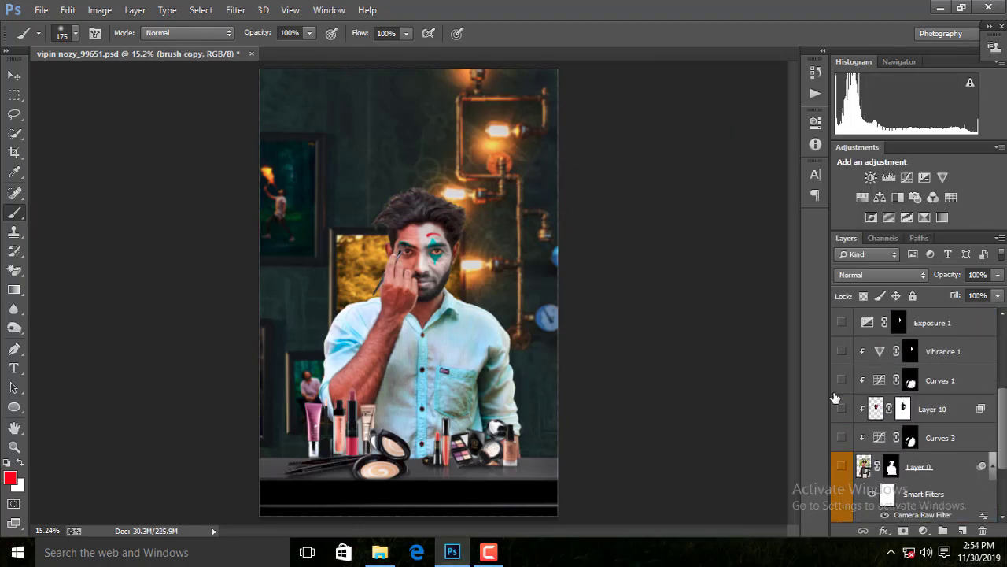
pyautogui.scroll(-2, 836, 398)
pyautogui.scroll(5, 913, 393)
# Set up the Smudge tool with a flat bristle brush at 47% strength.
pyautogui.hotkey('ctrl', '+')
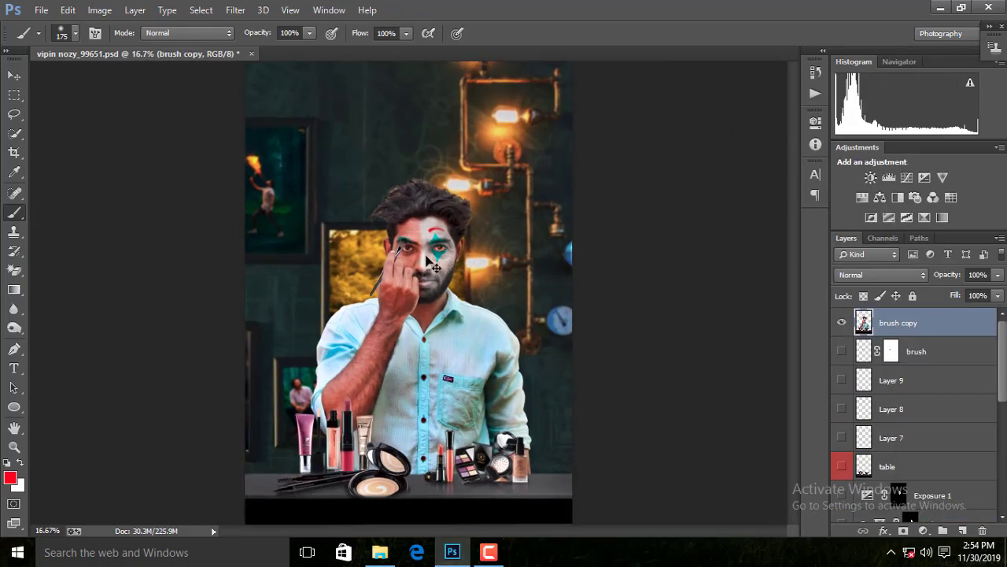
pyautogui.scroll(2, 431, 262)
pyautogui.scroll(2, 447, 310)
pyautogui.scroll(2, 404, 351)
pyautogui.scroll(2, 465, 299)
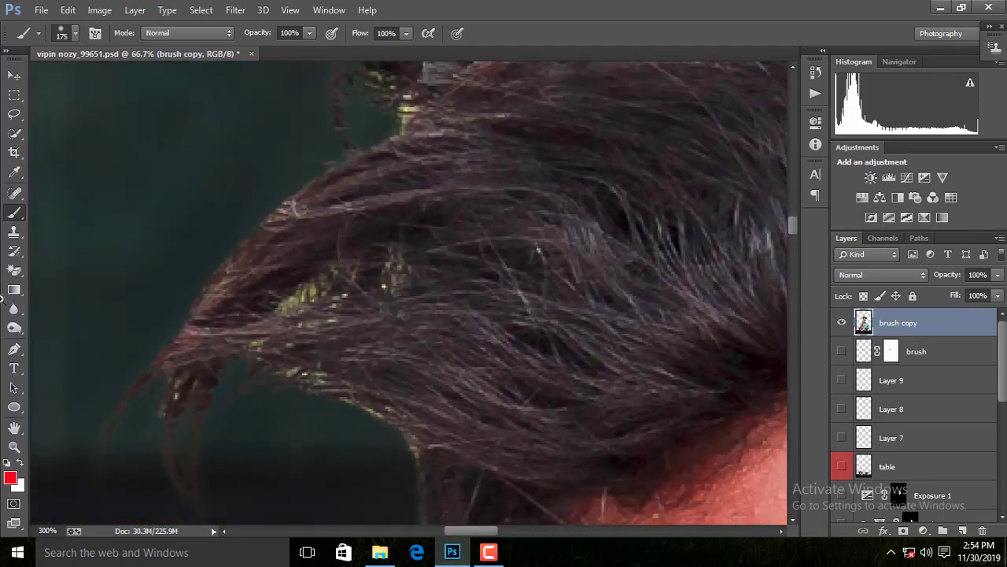
pyautogui.rightClick(14, 308)
pyautogui.click(78, 346)
pyautogui.rightClick(435, 191)
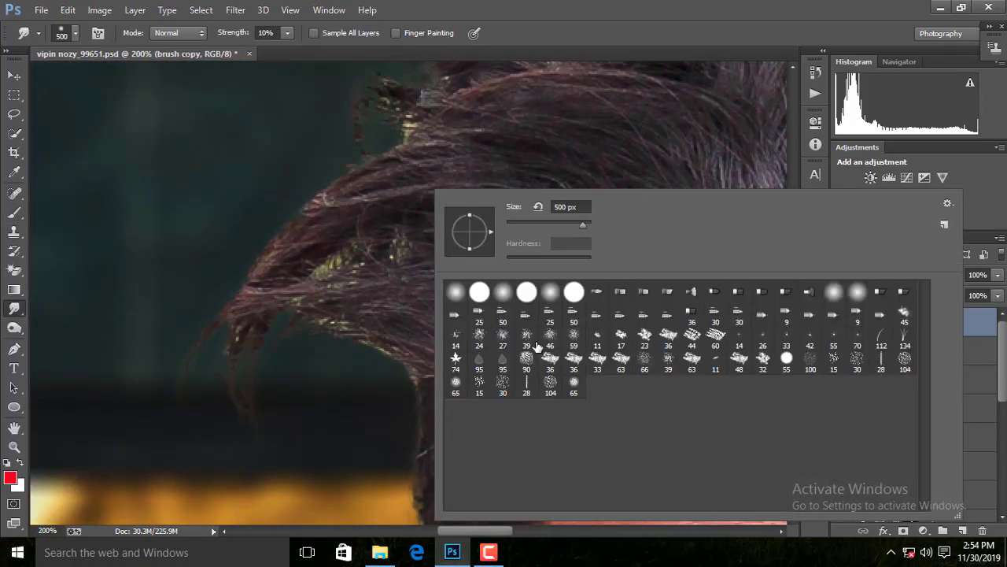
pyautogui.click(947, 203)
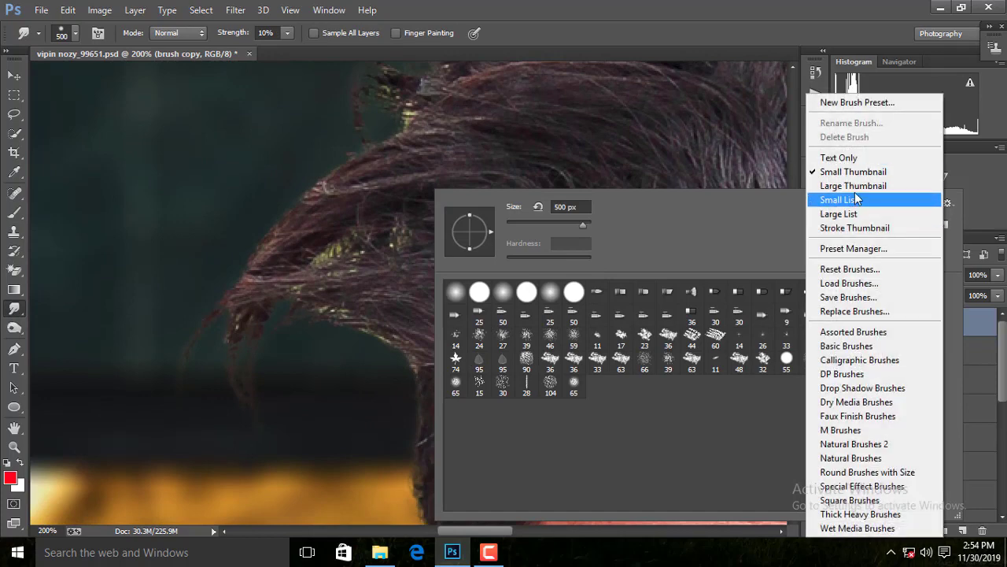
pyautogui.click(846, 185)
pyautogui.doubleClick(825, 340)
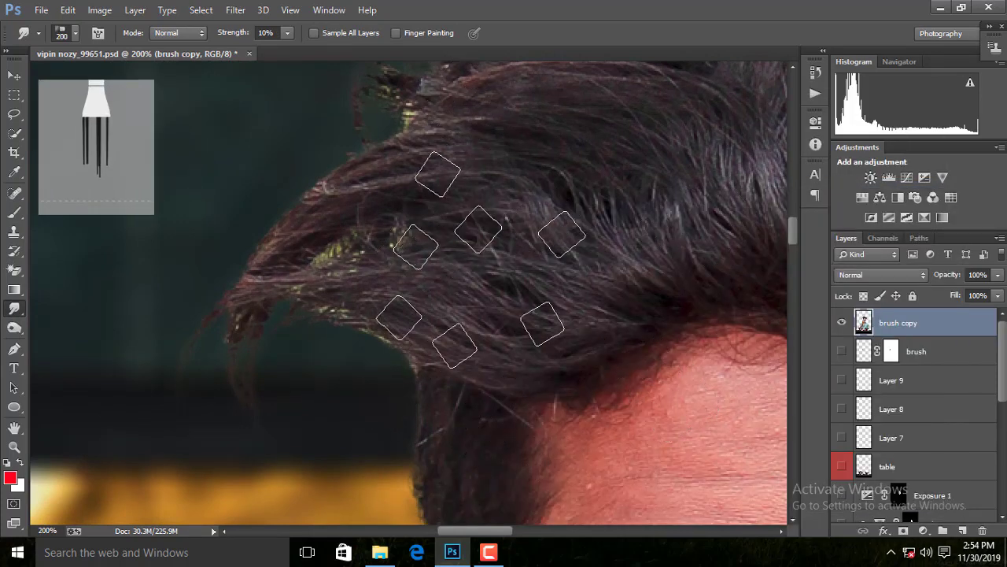
pyautogui.press('2')
pyautogui.press('1')
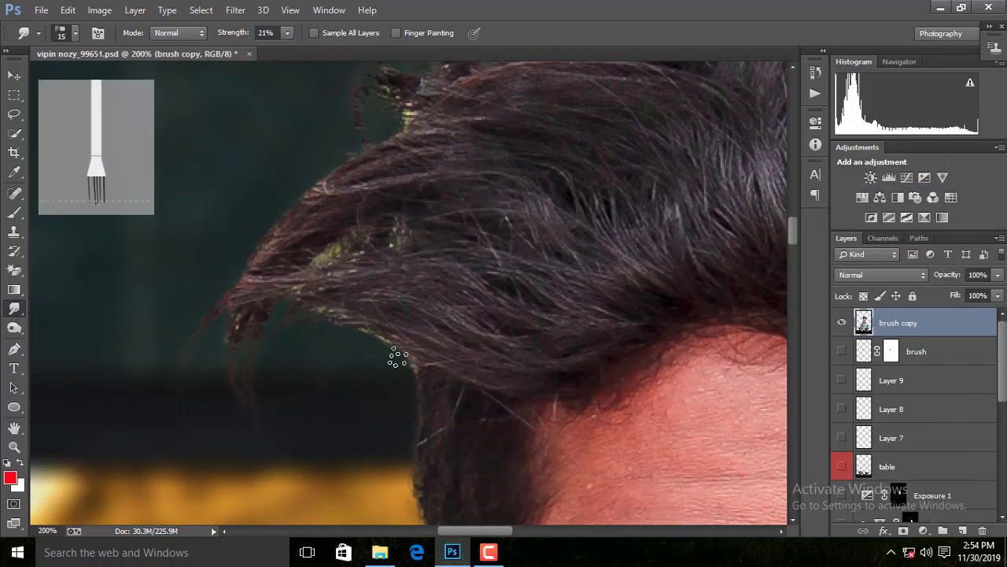
pyautogui.press(']')
pyautogui.press(']')
pyautogui.press(']')
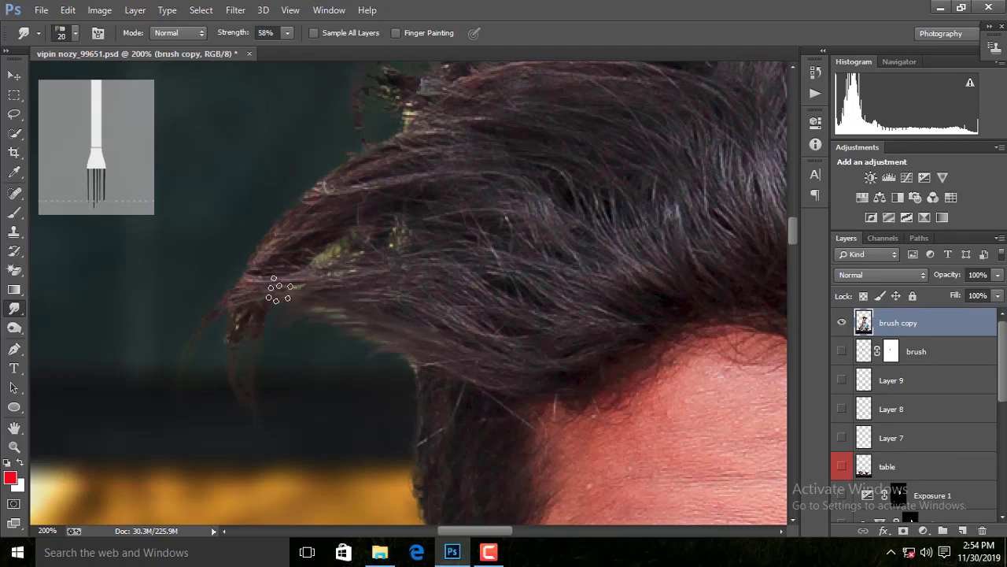
# Smudge the outer edges of the hair outward into fine strands.
pyautogui.scroll(3, 441, 213)
pyautogui.scroll(2, 461, 205)
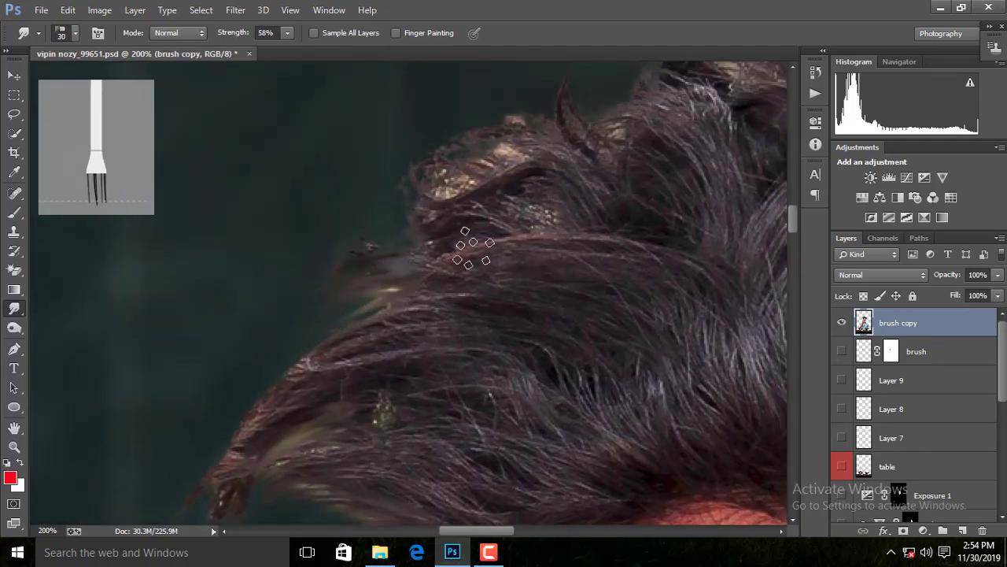
pyautogui.scroll(1, 443, 270)
pyautogui.scroll(1, 461, 281)
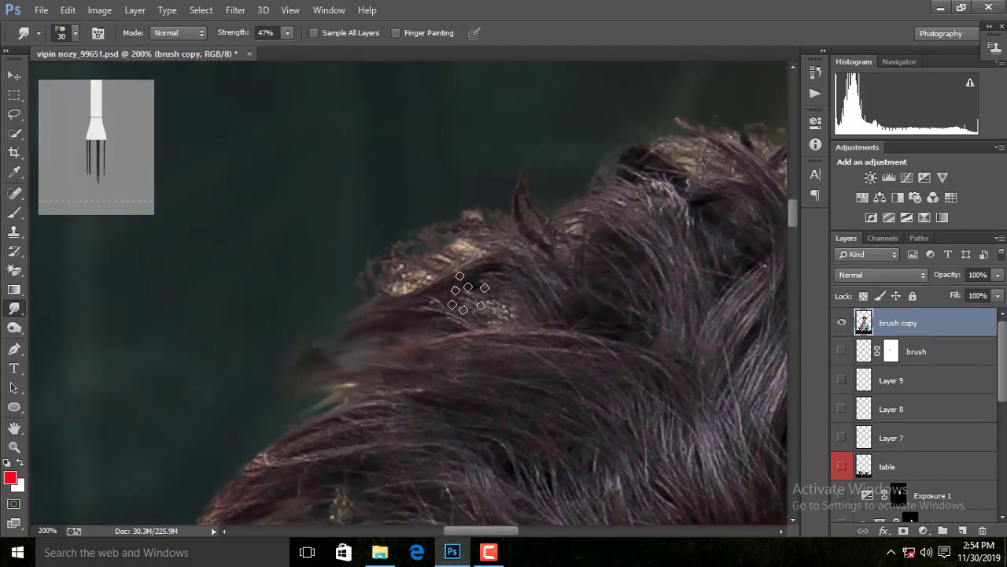
pyautogui.hscroll(1, 522, 331)
pyautogui.scroll(2, 519, 260)
pyautogui.hscroll(2, 457, 268)
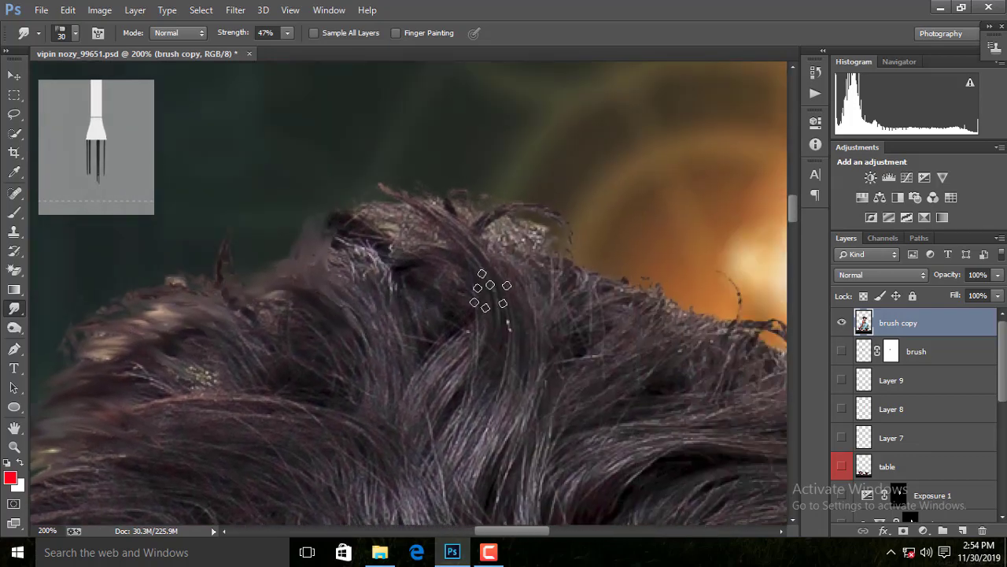
pyautogui.hscroll(2, 472, 281)
pyautogui.hscroll(2, 450, 226)
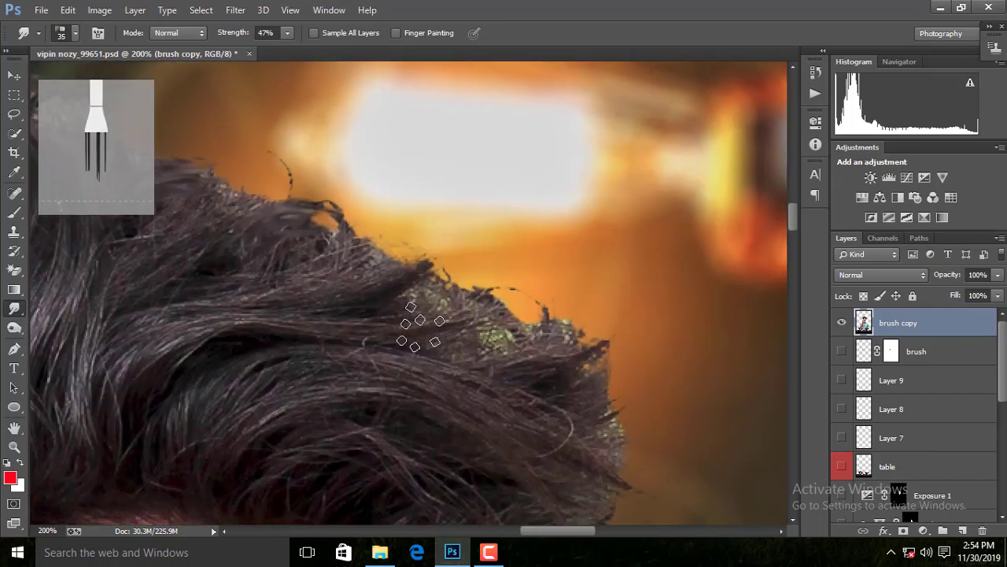
pyautogui.press(']')
# Fit the whole image on screen and look over the smudged hair.
pyautogui.hotkey('ctrl', '0')
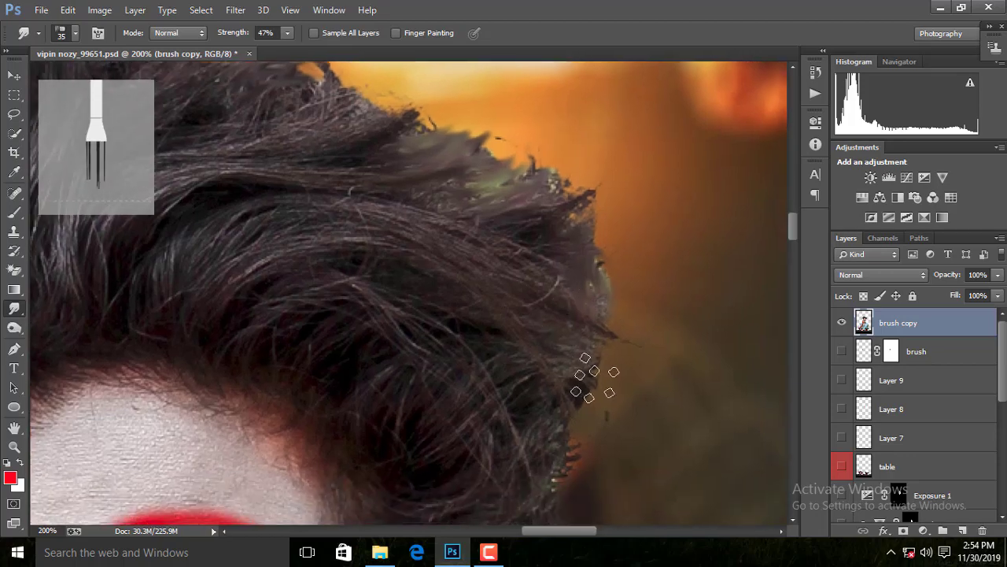
pyautogui.scroll(1, 398, 343)
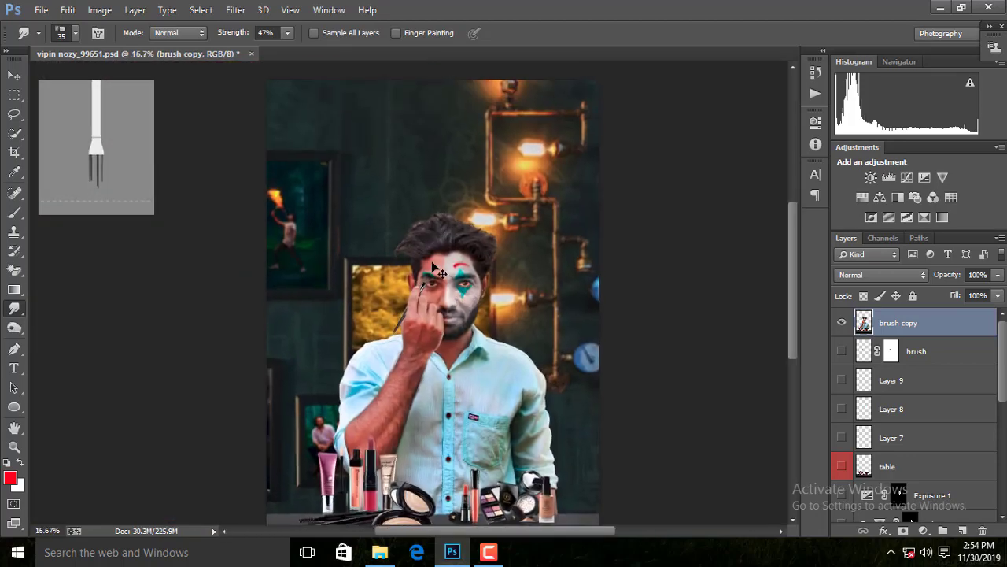
pyautogui.scroll(2, 398, 343)
pyautogui.scroll(2, 398, 343)
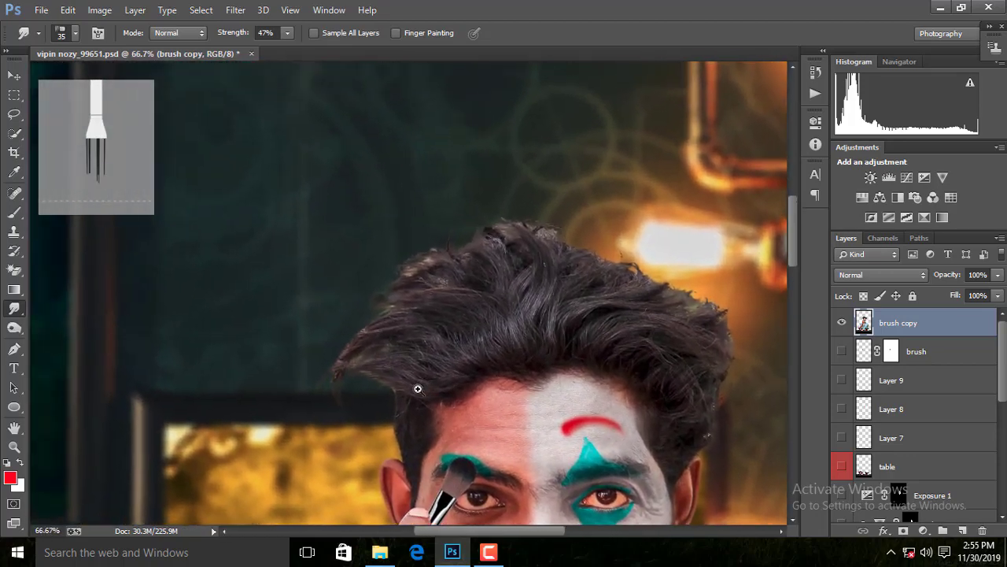
pyautogui.scroll(2, 346, 354)
pyautogui.scroll(-1, 374, 377)
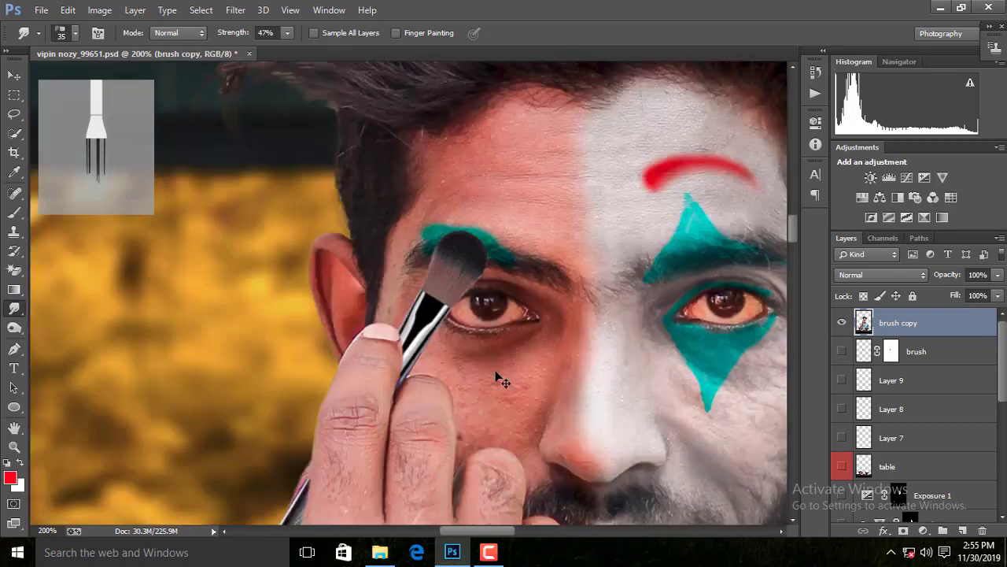
pyautogui.scroll(-4, 499, 371)
pyautogui.scroll(1, 456, 288)
pyautogui.scroll(1, 476, 300)
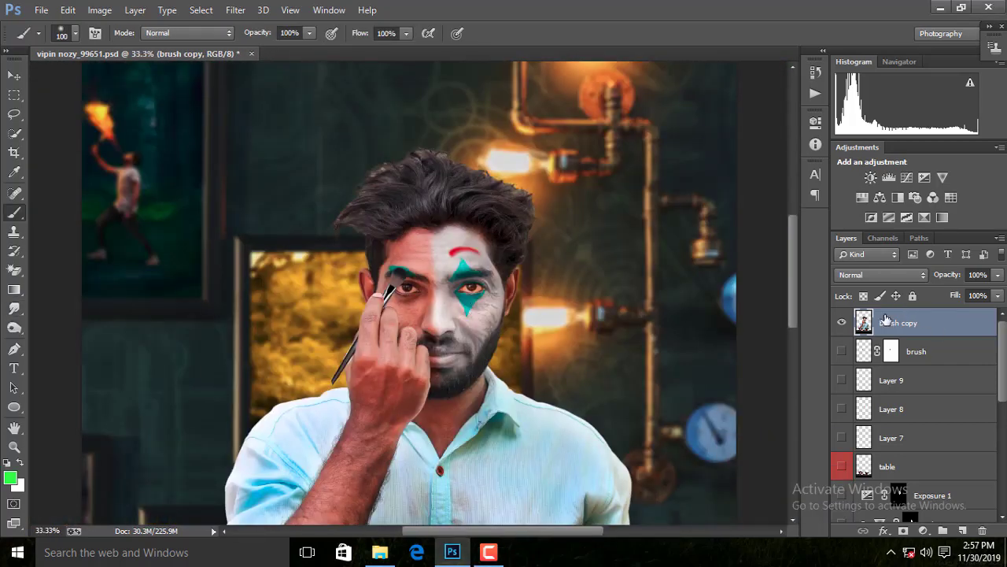
# Add a Color Balance layer pushed toward green and blue, clipped, with inverted mask.
pyautogui.click(879, 197)
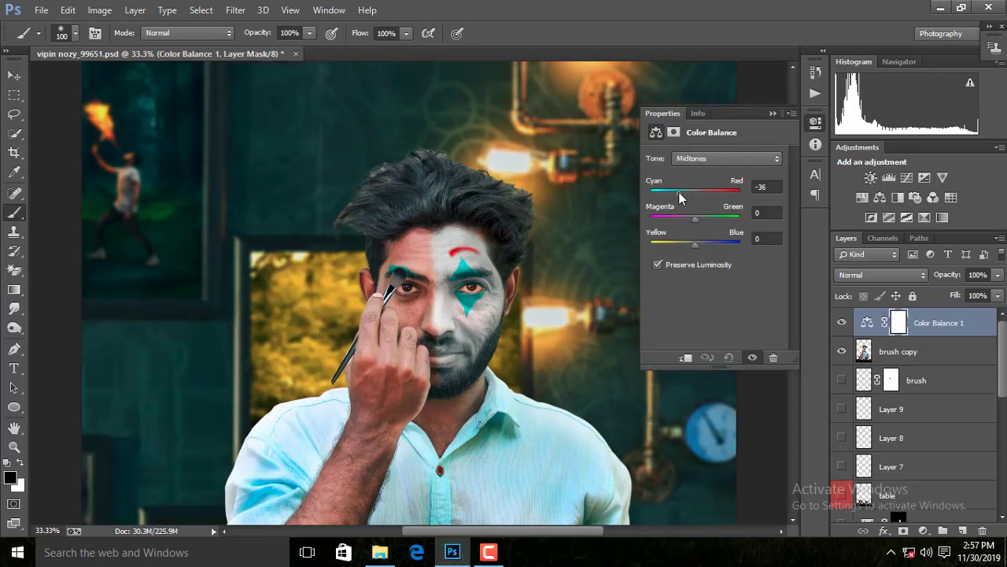
pyautogui.moveTo(680, 192); pyautogui.dragTo(675, 192)
pyautogui.moveTo(694, 218)
pyautogui.mouseDown()
pyautogui.moveTo(712, 218)
pyautogui.moveTo(710, 244)
pyautogui.mouseUp()
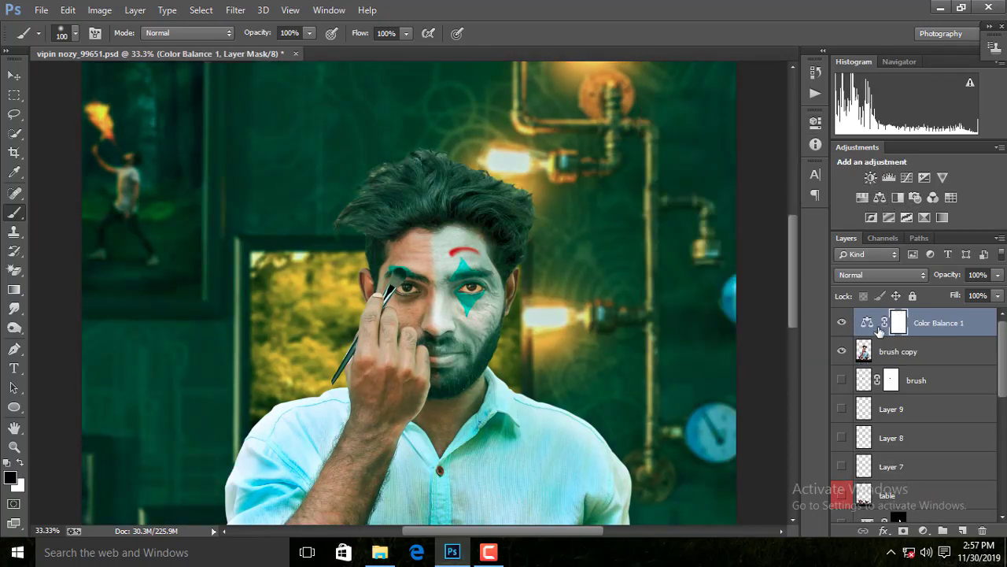
pyautogui.click(686, 358)
pyautogui.hotkey('ctrl', '+')
pyautogui.hotkey('ctrl', '+')
pyautogui.hotkey('ctrl', 'i')
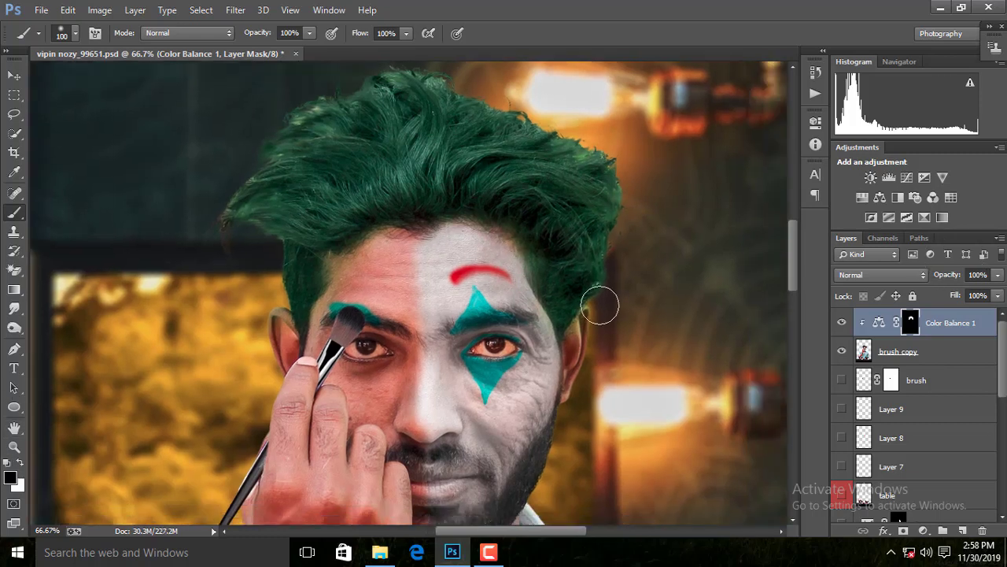
pyautogui.doubleClick(879, 322)
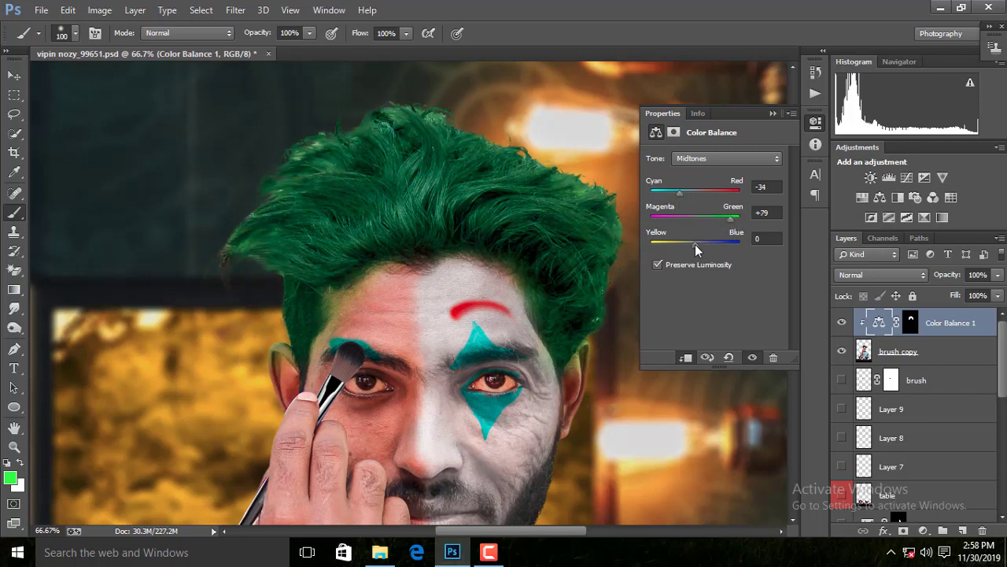
pyautogui.click(912, 295)
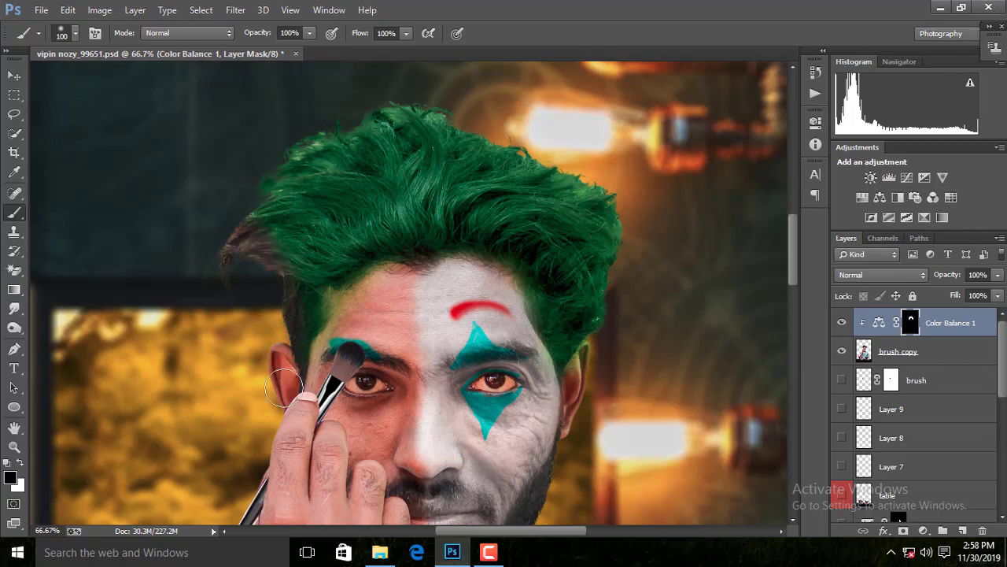
pyautogui.scroll(1, 347, 236)
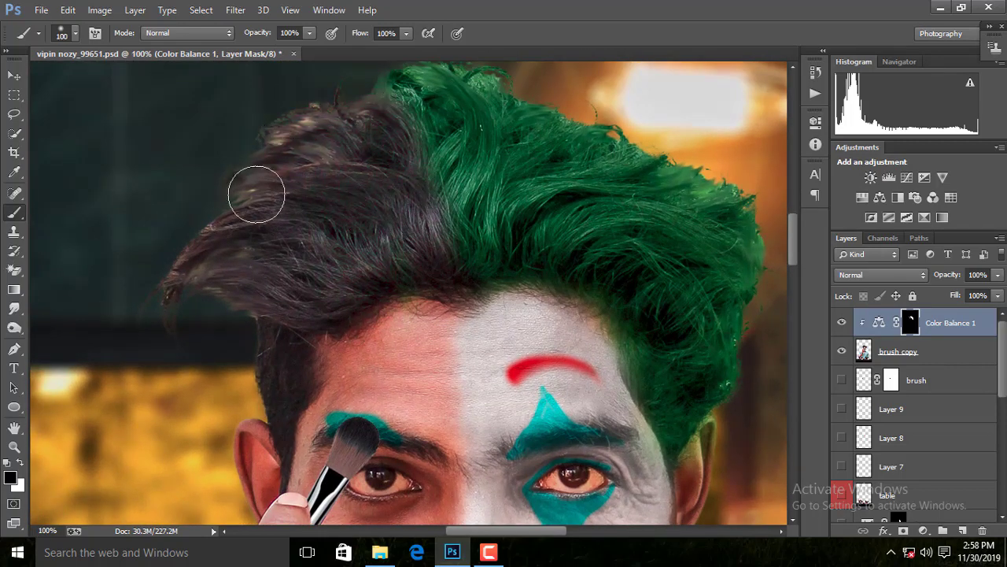
pyautogui.scroll(1, 256, 194)
# Paint white over the right half of the hair with a 46% bristle brush.
pyautogui.rightClick(302, 206)
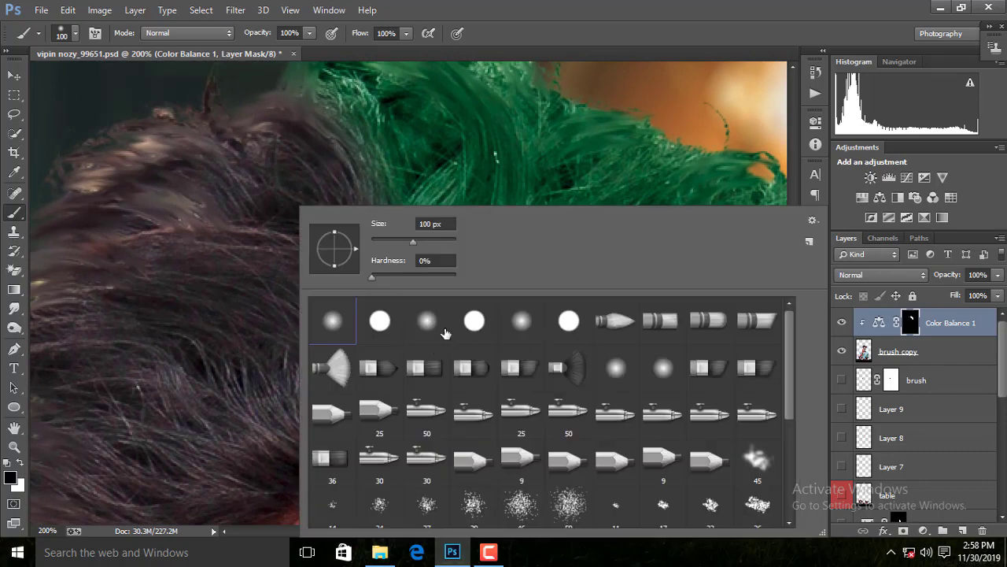
pyautogui.doubleClick(691, 330)
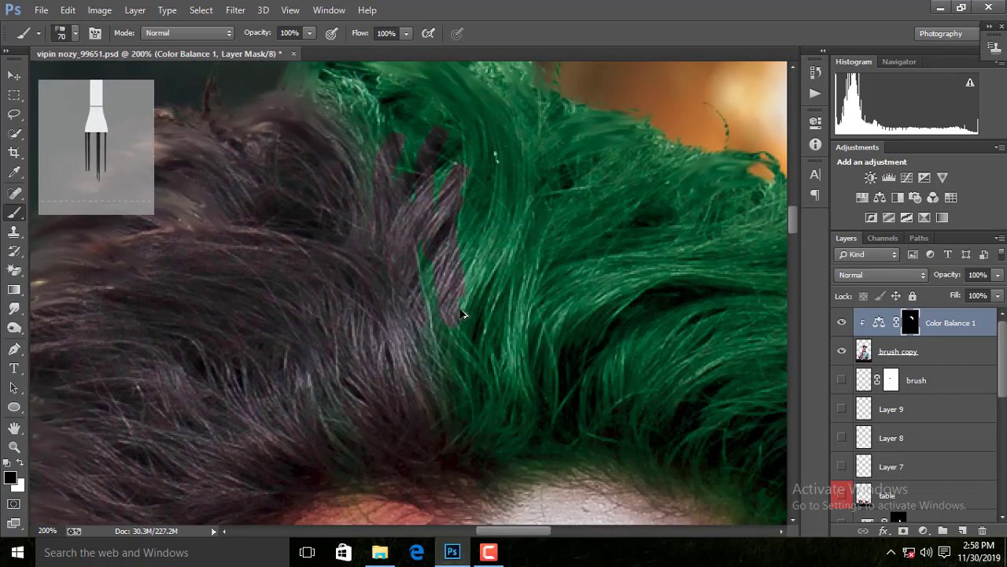
pyautogui.press('4')
pyautogui.press('6')
pyautogui.press('[')
pyautogui.press('[')
pyautogui.press('[')
pyautogui.moveTo(393, 168); pyautogui.dragTo(401, 270)
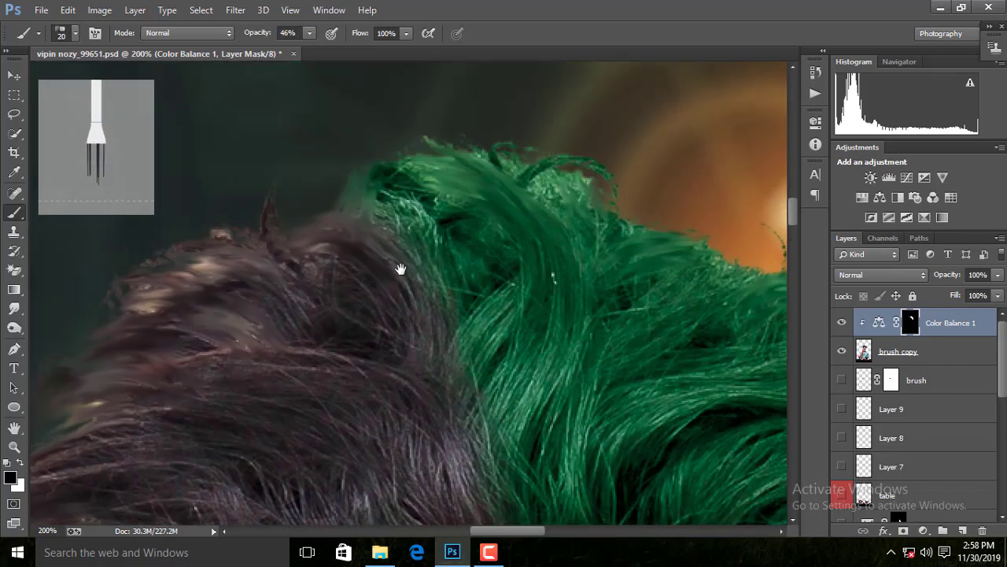
pyautogui.press(']')
pyautogui.moveTo(468, 400); pyautogui.dragTo(461, 281)
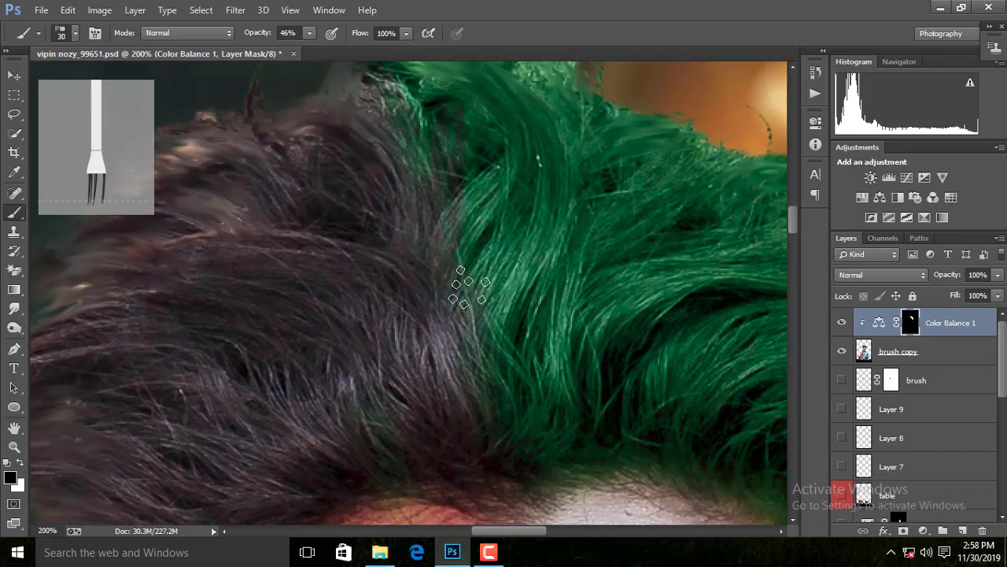
pyautogui.press(']')
pyautogui.press(']')
pyautogui.press(']')
# Toggle Color Balance 1 on and off to compare the green hair.
pyautogui.hotkey('ctrl', '-')
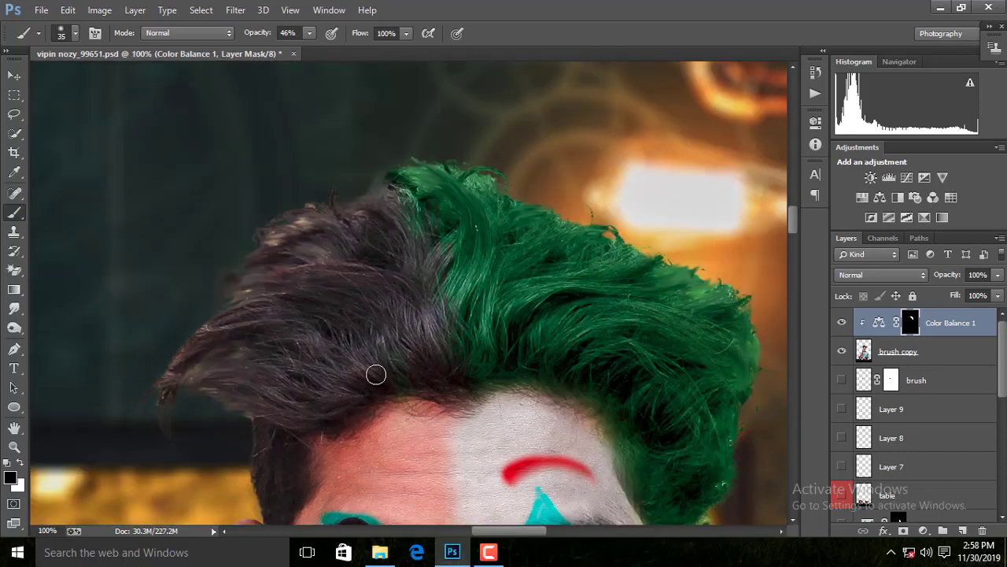
pyautogui.hotkey('ctrl', '0')
pyautogui.hotkey('ctrl', '+')
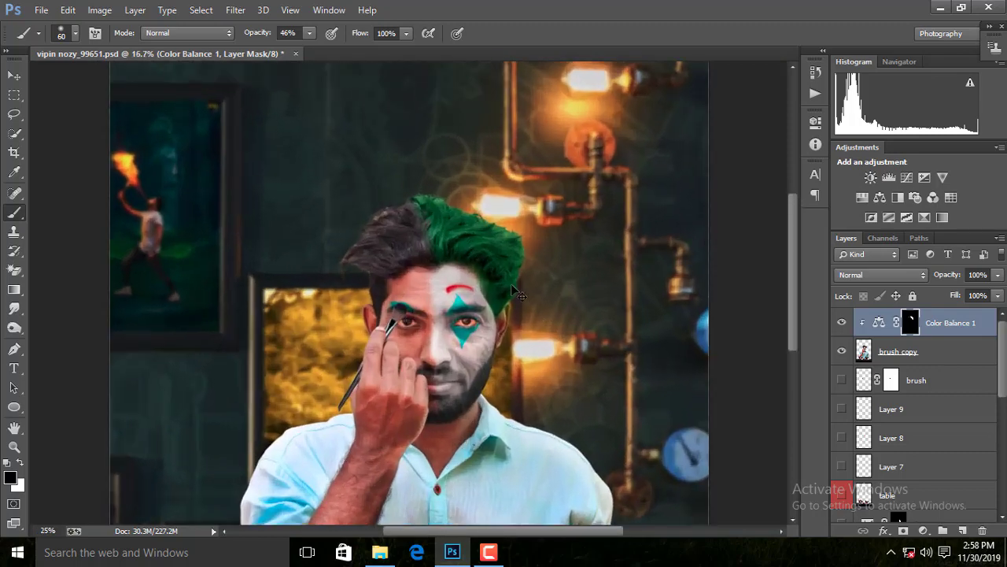
pyautogui.hotkey('ctrl', '+')
pyautogui.hotkey('ctrl', '0')
pyautogui.click(841, 325)
pyautogui.hotkey('ctrl', '+')
pyautogui.hotkey('ctrl', '+')
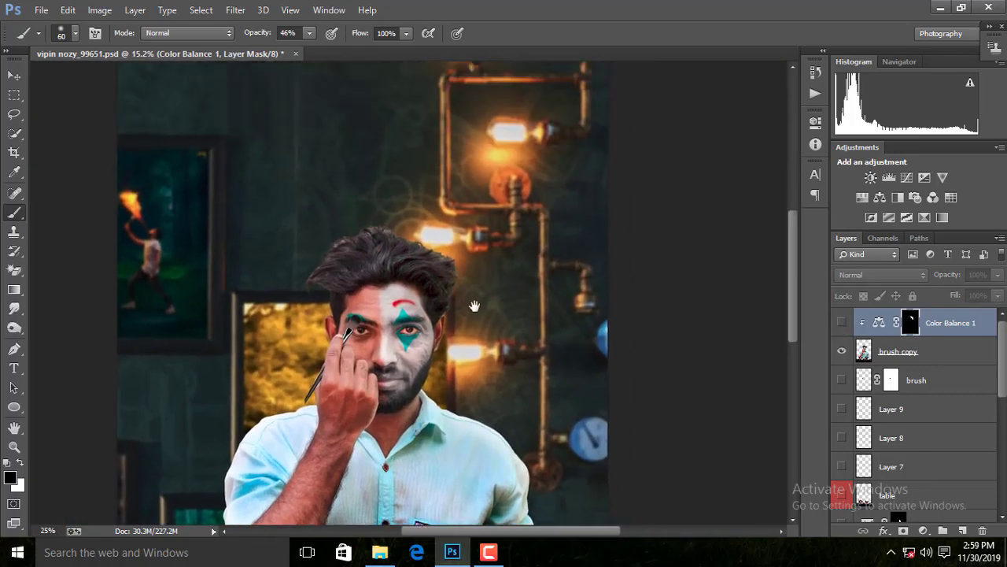
pyautogui.hotkey('ctrl', '+')
pyautogui.hotkey('ctrl', '+')
pyautogui.hotkey('ctrl', '+')
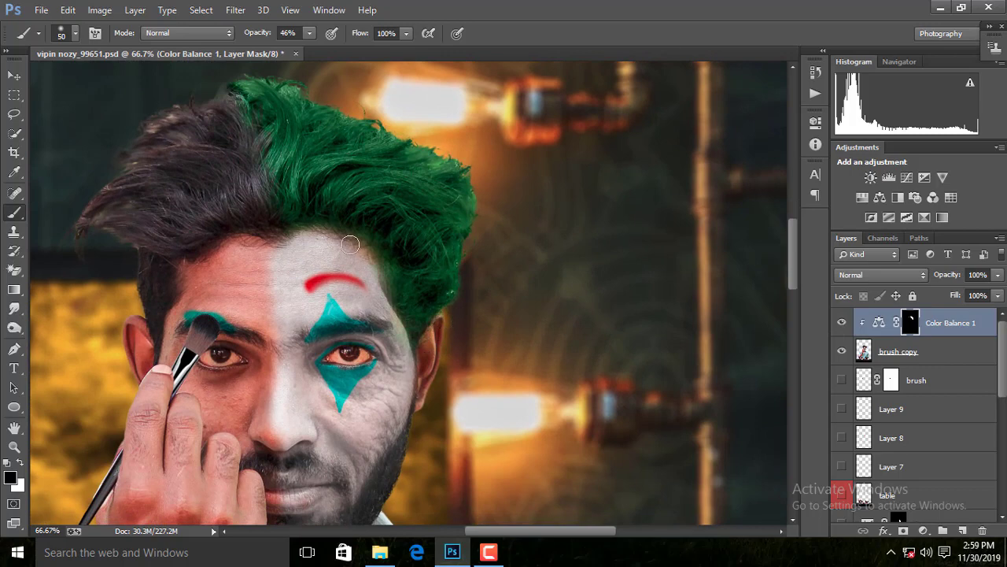
pyautogui.scroll(-3, 540, 363)
# Nudge the Color Balance 1 midtones slightly further toward cyan.
pyautogui.scroll(1, 540, 363)
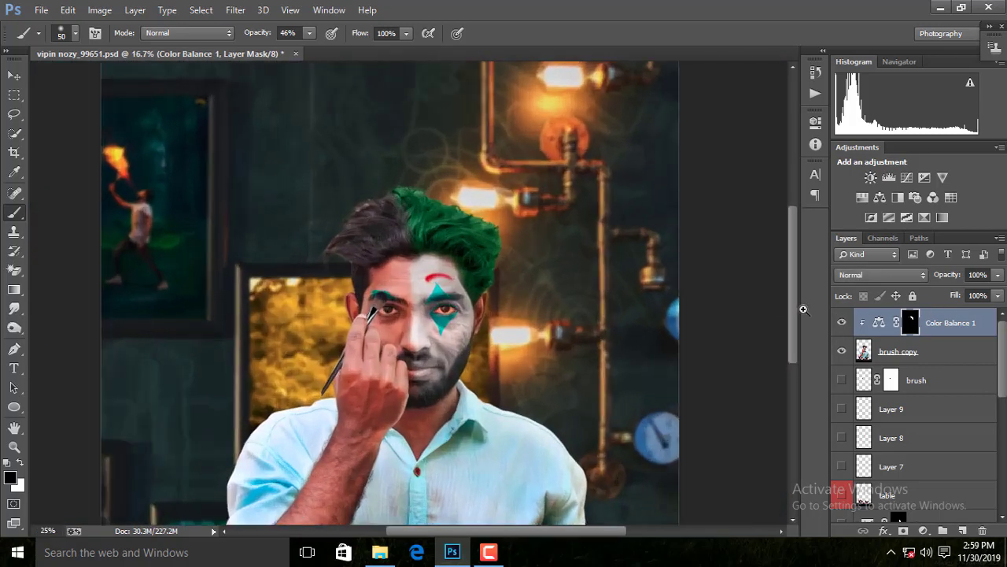
pyautogui.doubleClick(882, 323)
pyautogui.moveTo(679, 192); pyautogui.dragTo(673, 199)
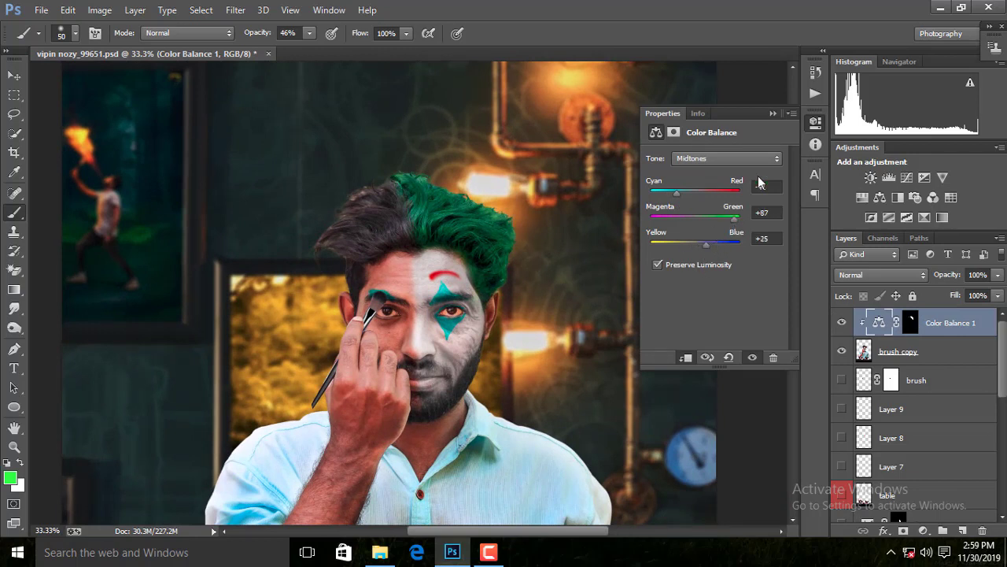
pyautogui.click(773, 113)
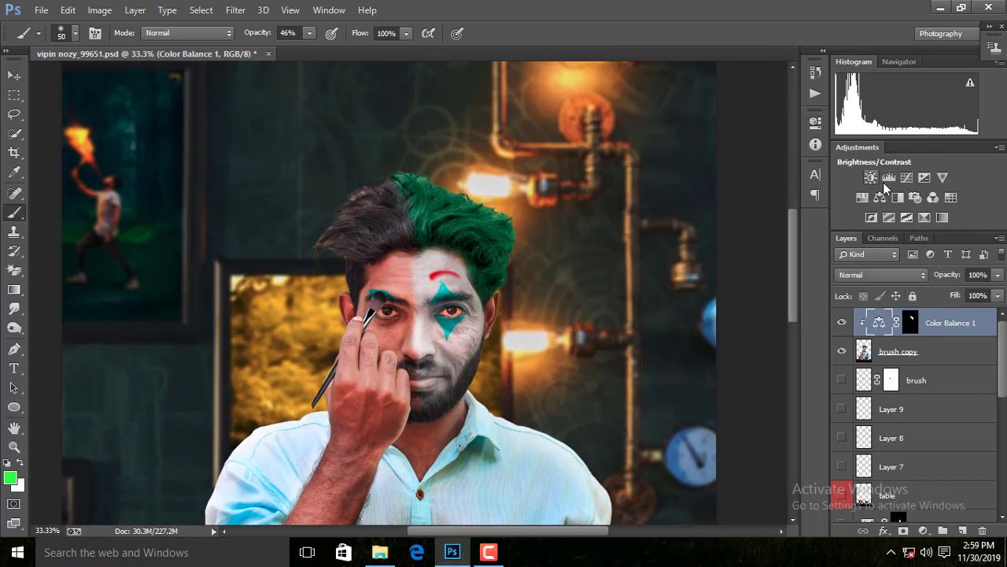
# Add a Hue/Saturation layer with boosted saturation and copy the hair mask onto it.
pyautogui.click(862, 198)
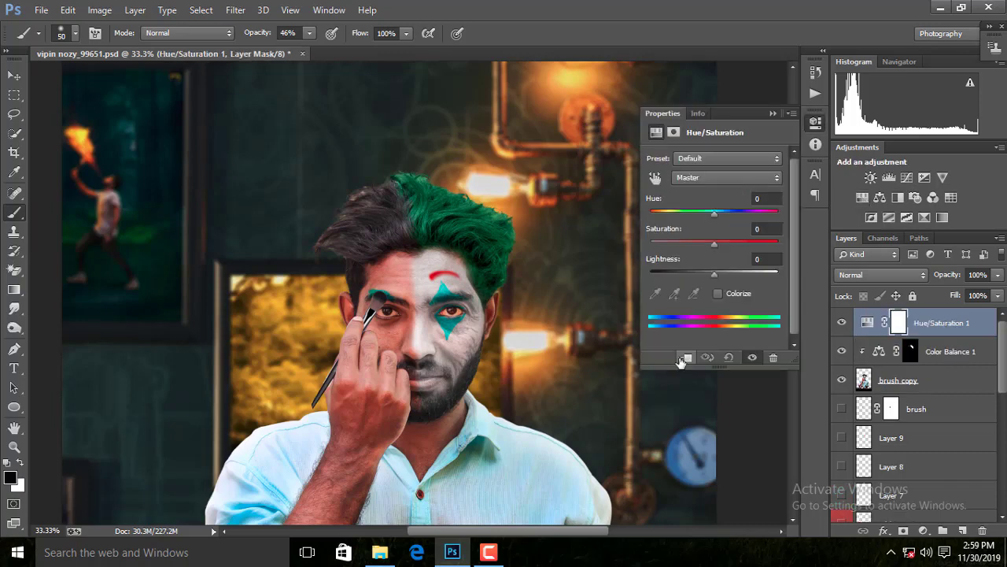
pyautogui.moveTo(714, 243)
pyautogui.mouseDown()
pyautogui.moveTo(724, 243)
pyautogui.moveTo(715, 275)
pyautogui.mouseUp()
pyautogui.click(909, 319)
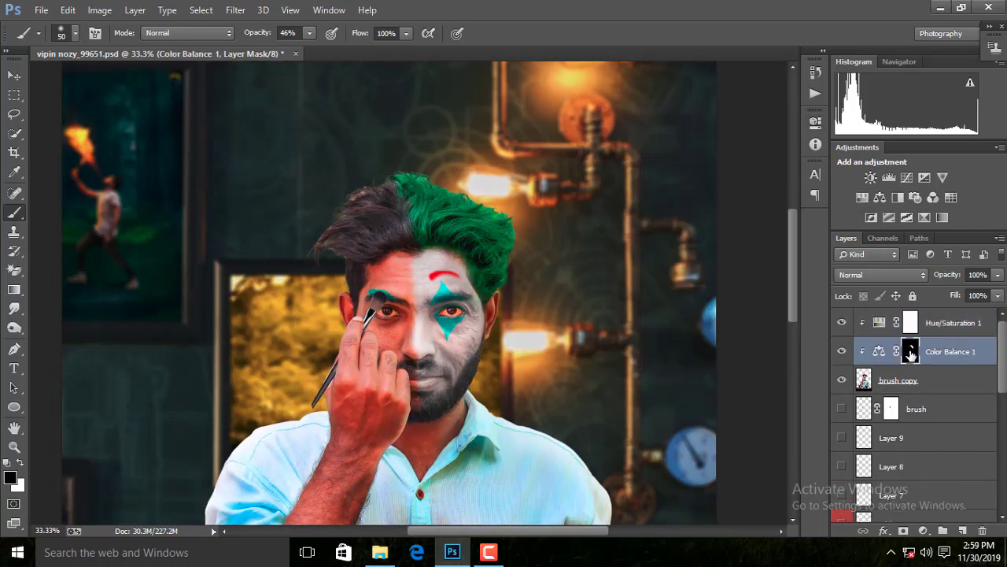
pyautogui.moveTo(910, 351); pyautogui.dragTo(909, 323)
pyautogui.click(485, 209)
pyautogui.click(927, 335)
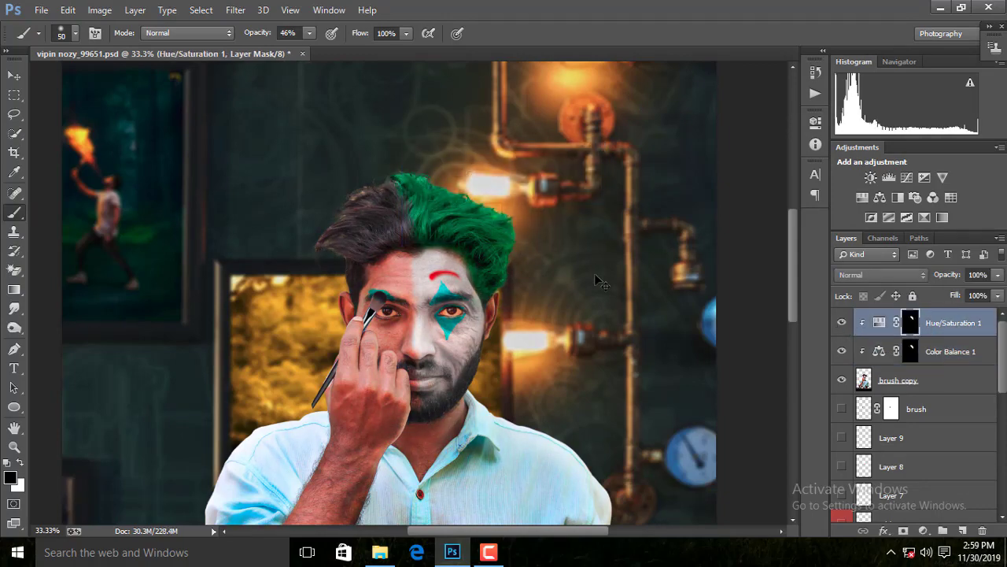
# Add a new layer above Curves 2, sample a warm orange from the image, and switch to the Brush.
pyautogui.hotkey('ctrl', '0')
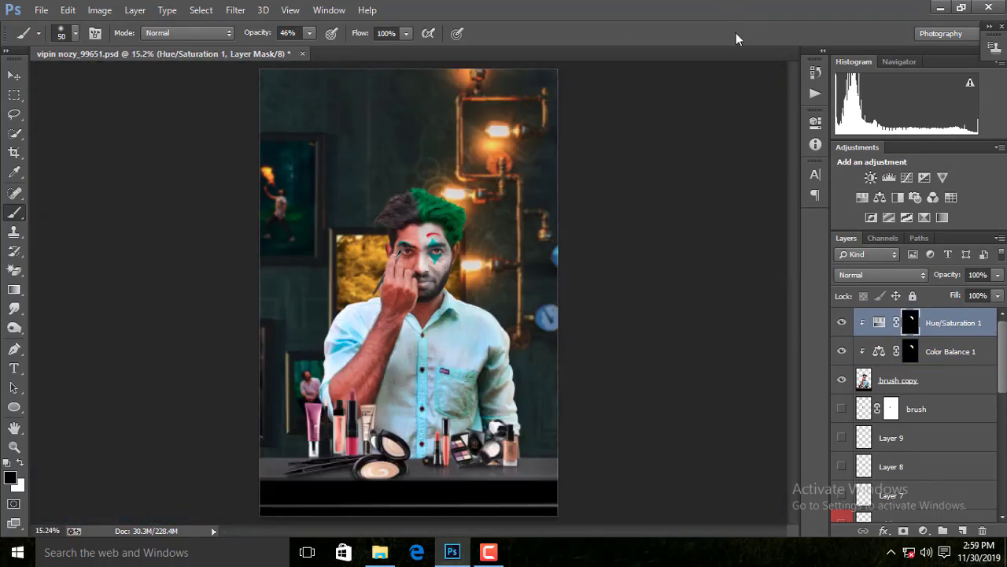
pyautogui.click(16, 444)
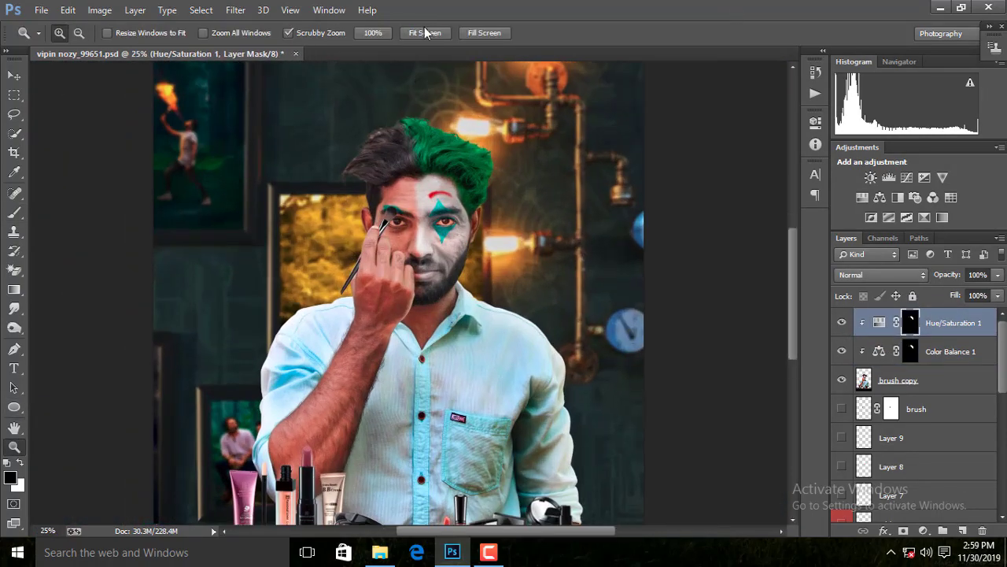
pyautogui.scroll(-3, 971, 494)
pyautogui.scroll(-1, 970, 494)
pyautogui.click(929, 466)
pyautogui.click(963, 531)
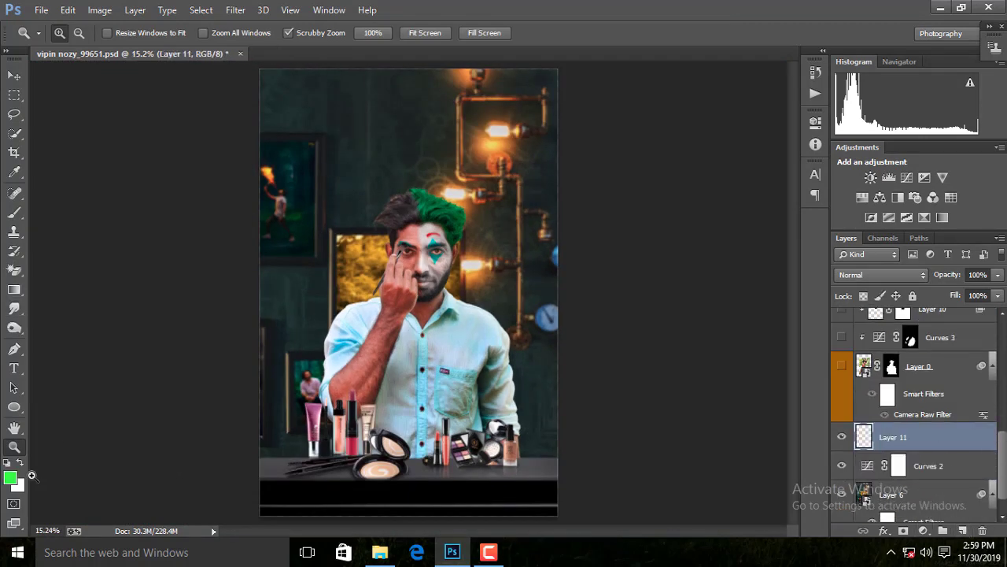
pyautogui.click(16, 484)
pyautogui.moveTo(499, 131); pyautogui.dragTo(483, 256)
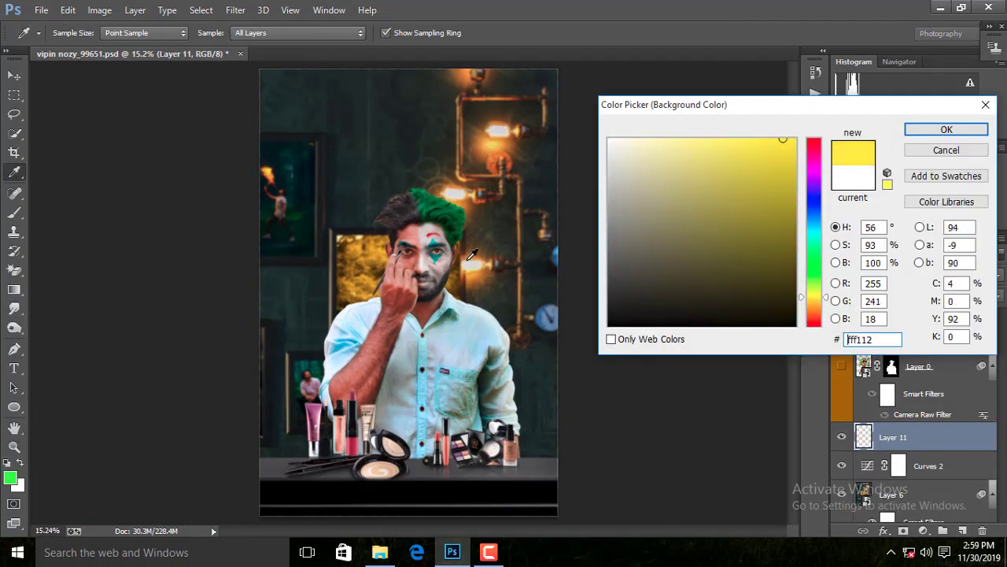
pyautogui.press('Return')
pyautogui.press('b')
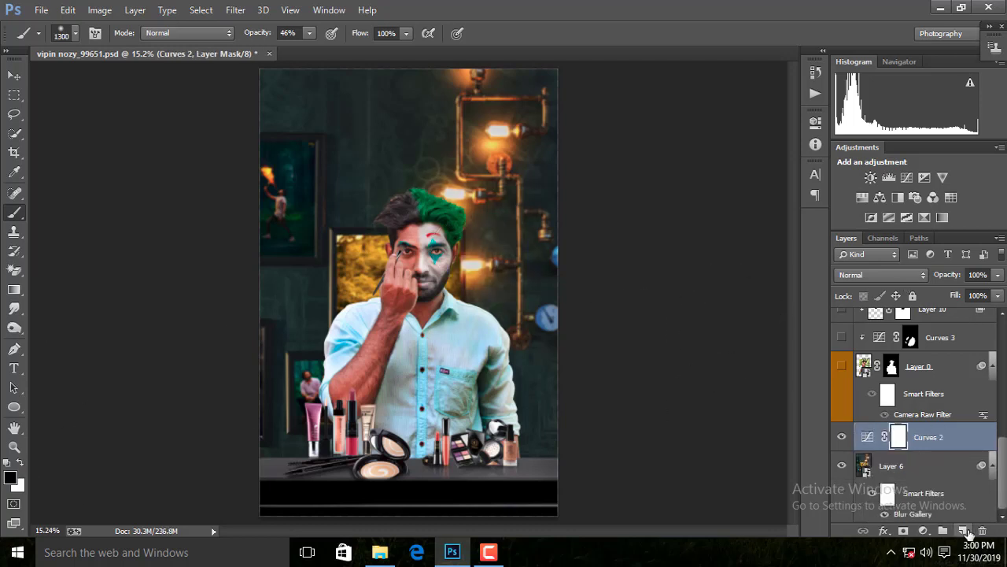
# Set Layer 11 to Screen blending and scale and reposition its orange content.
pyautogui.click(881, 274)
pyautogui.click(846, 124)
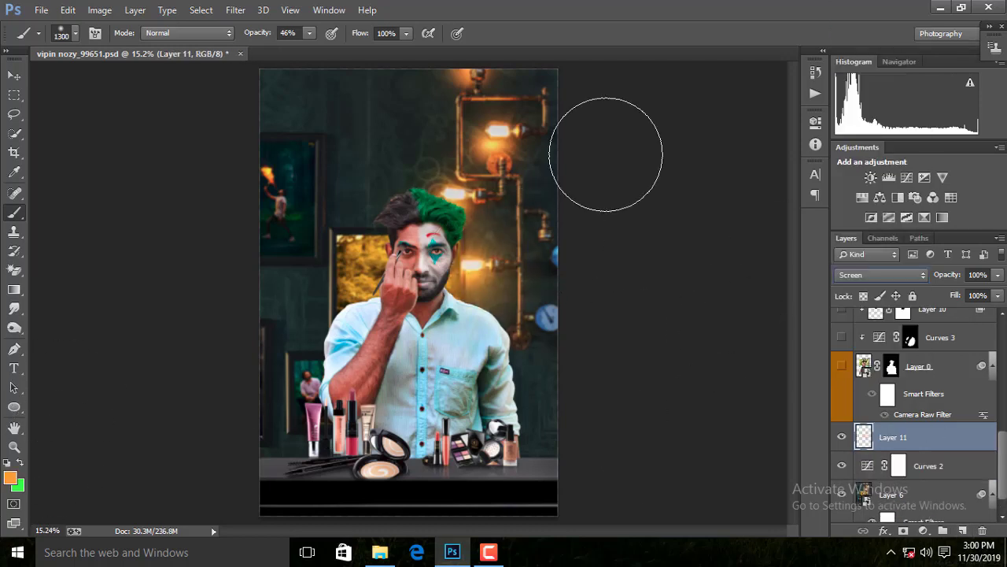
pyautogui.hotkey('ctrl', 't')
pyautogui.moveTo(557, 385); pyautogui.dragTo(591, 394)
pyautogui.moveTo(508, 378); pyautogui.dragTo(507, 334)
pyautogui.press('Return')
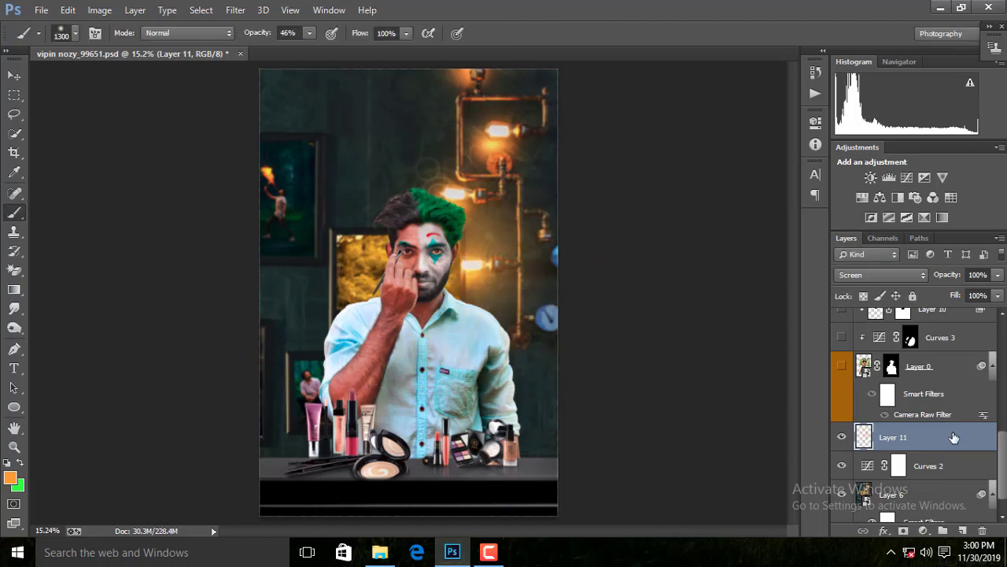
# Move Layer 11 to the top of the stack and clip it to the layers below.
pyautogui.moveTo(948, 437)
pyautogui.mouseDown()
pyautogui.moveTo(952, 294)
pyautogui.moveTo(929, 319)
pyautogui.mouseUp()
pyautogui.rightClick(955, 324)
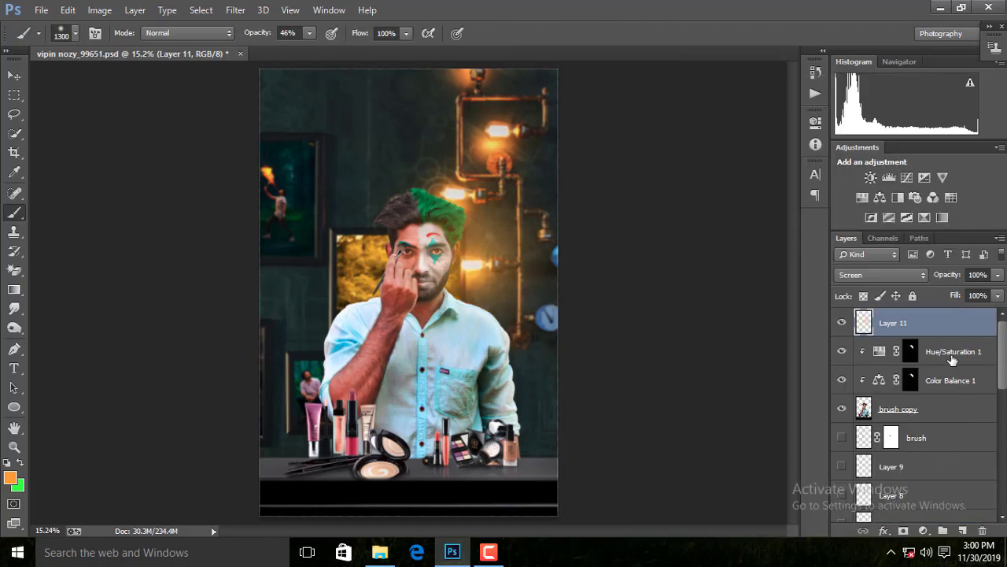
pyautogui.rightClick(956, 339)
pyautogui.click(660, 262)
pyautogui.scroll(2, 457, 215)
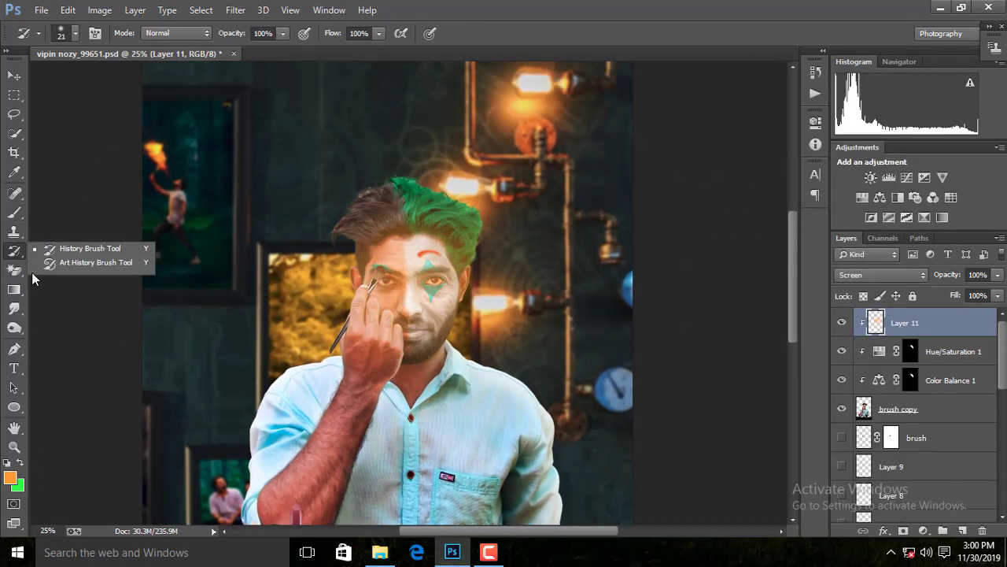
# Add a mask to Layer 11 and paint black to hide the glow over the face.
pyautogui.click(903, 530)
pyautogui.press('d')
pyautogui.moveTo(394, 292); pyautogui.dragTo(417, 287)
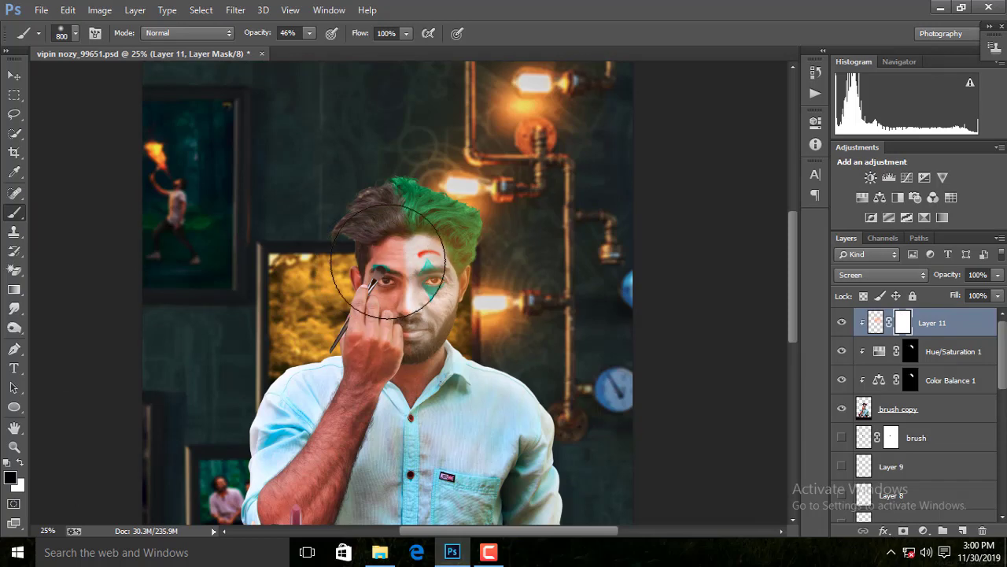
pyautogui.scroll(1, 417, 289)
pyautogui.press('[')
pyautogui.press('[')
pyautogui.press('[')
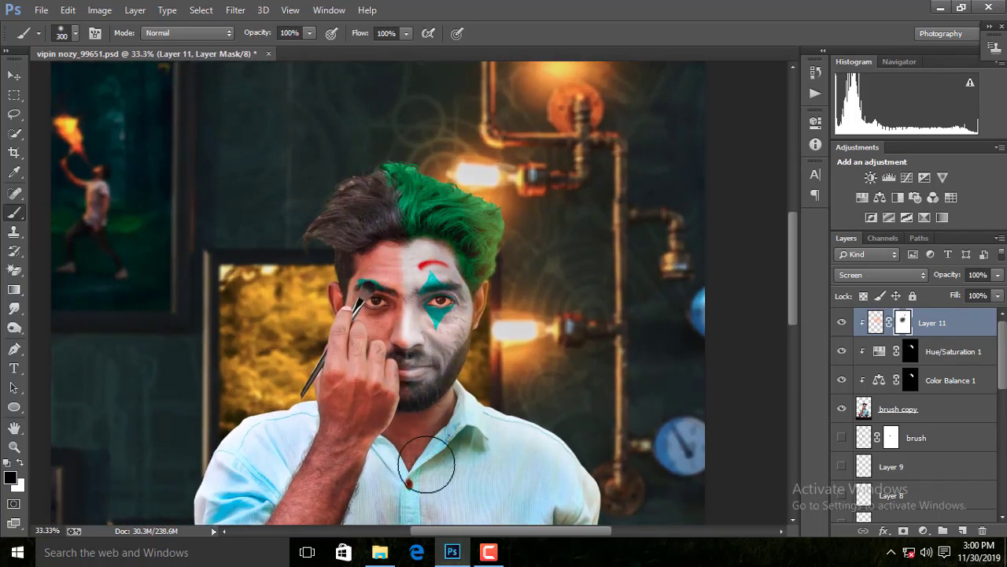
# Lower Layer 11's opacity to 72% while reviewing the man's body.
pyautogui.moveTo(468, 364); pyautogui.dragTo(386, 221)
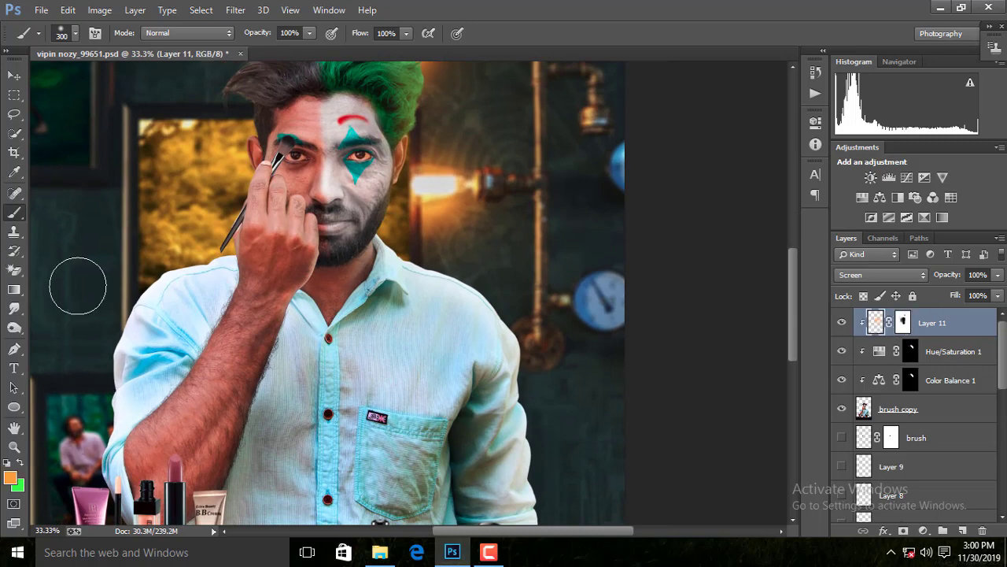
pyautogui.scroll(-3, 551, 440)
pyautogui.scroll(-2, 561, 425)
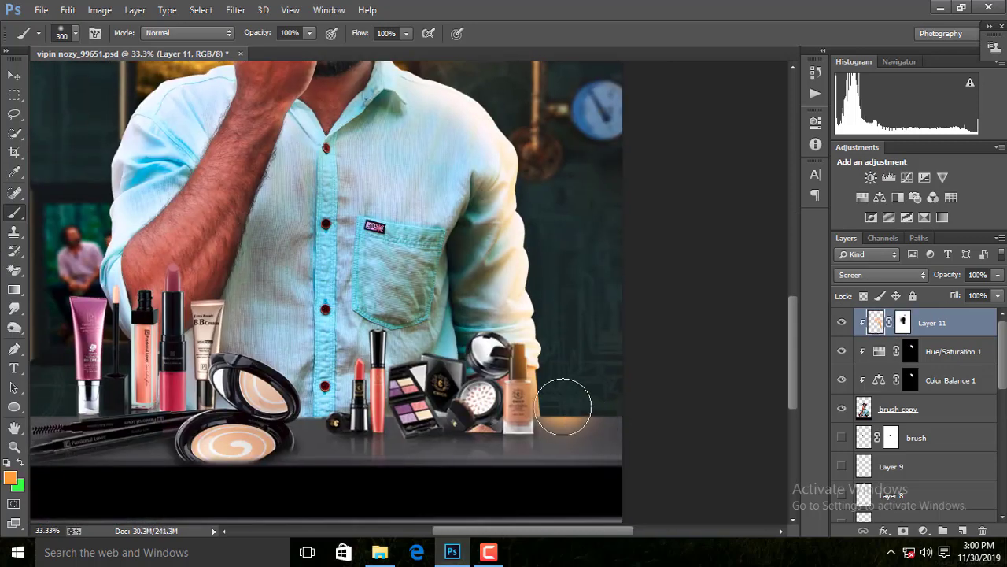
pyautogui.hscroll(-8, 504, 406)
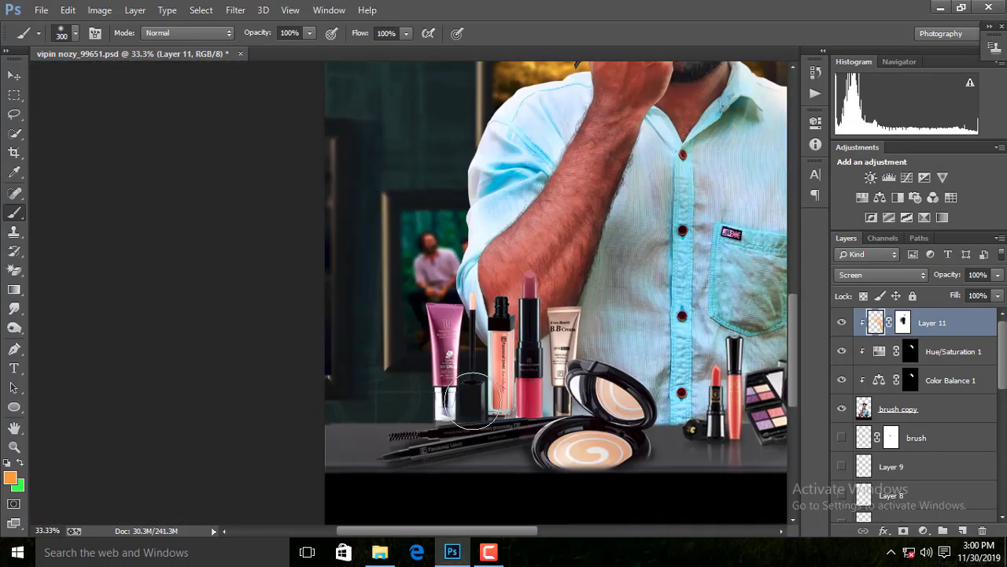
pyautogui.hscroll(7, 614, 228)
pyautogui.scroll(4, 499, 166)
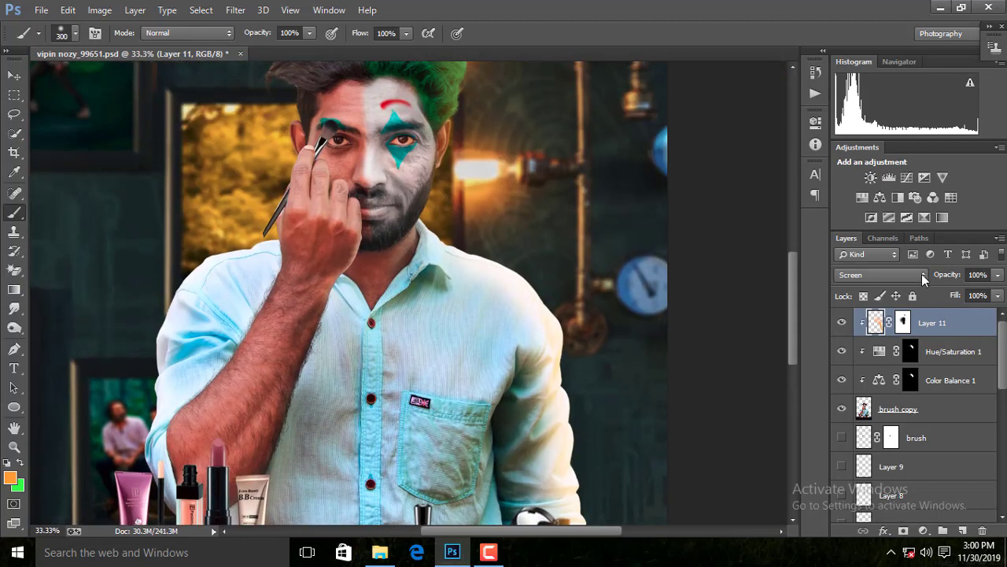
pyautogui.moveTo(956, 277); pyautogui.dragTo(950, 282)
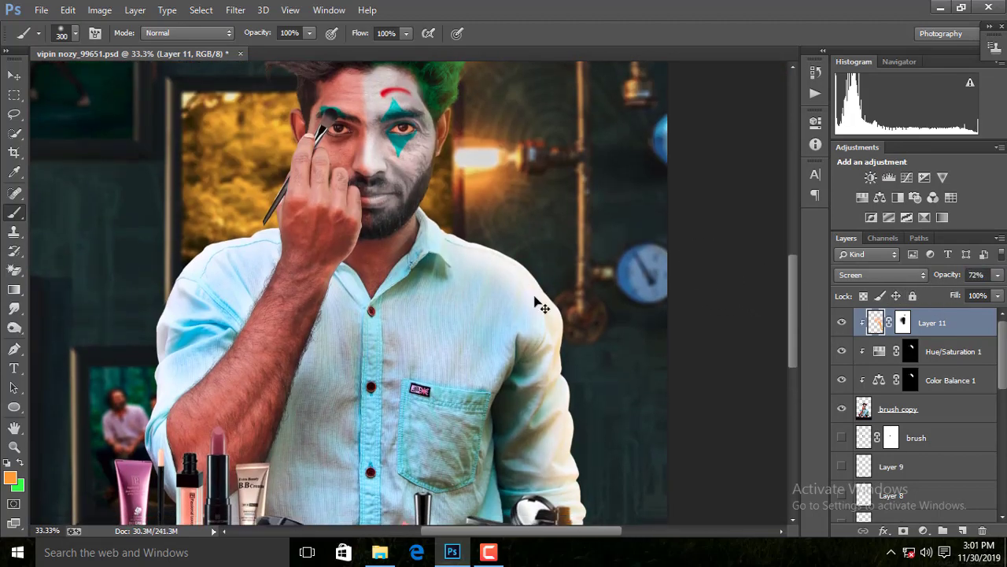
pyautogui.scroll(-2, 574, 311)
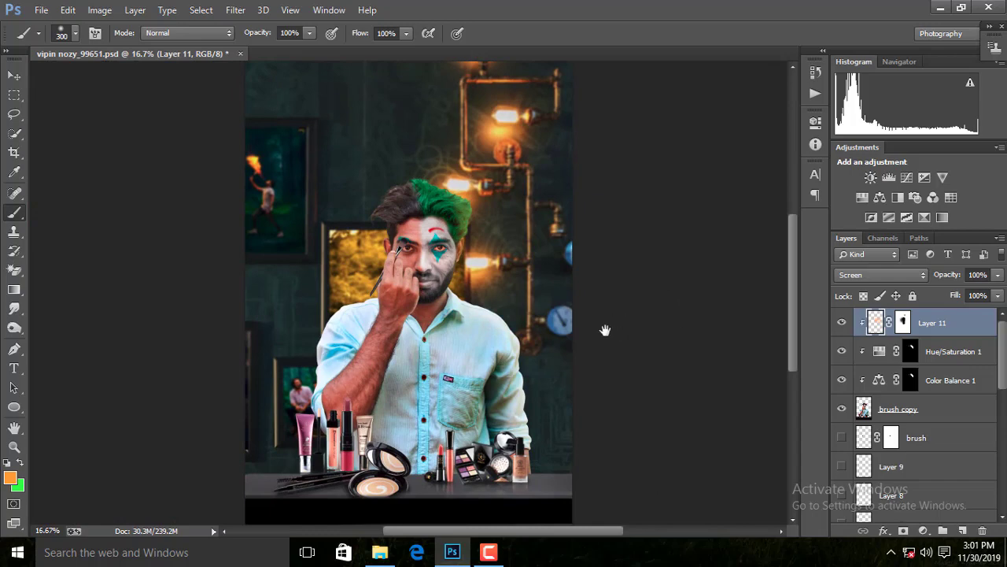
pyautogui.scroll(1, 605, 330)
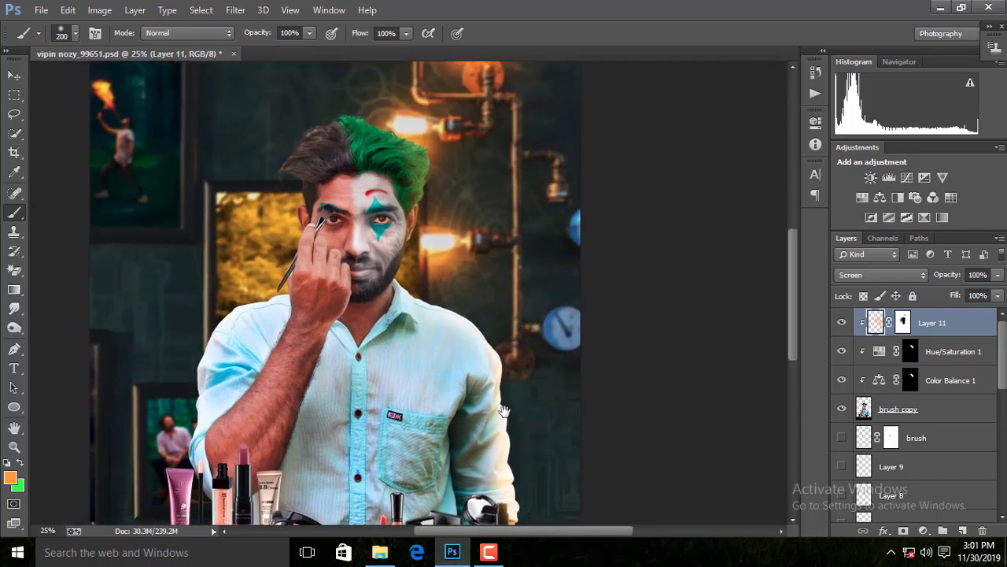
pyautogui.moveTo(411, 172); pyautogui.dragTo(438, 262)
pyautogui.hotkey('ctrl', '0')
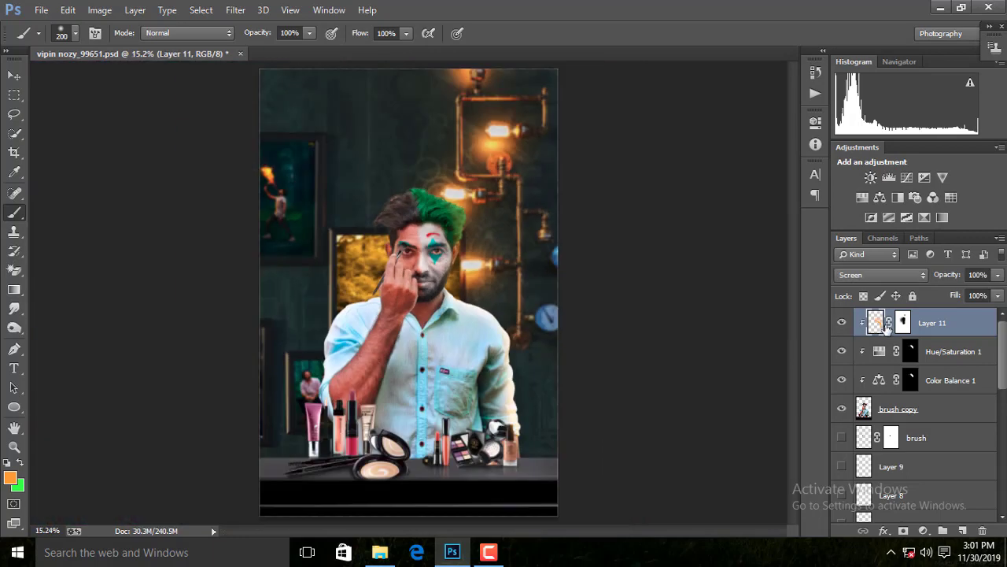
# Target Layer 11's mask with default black and white colours.
pyautogui.click(903, 322)
pyautogui.scroll(1, 52, 441)
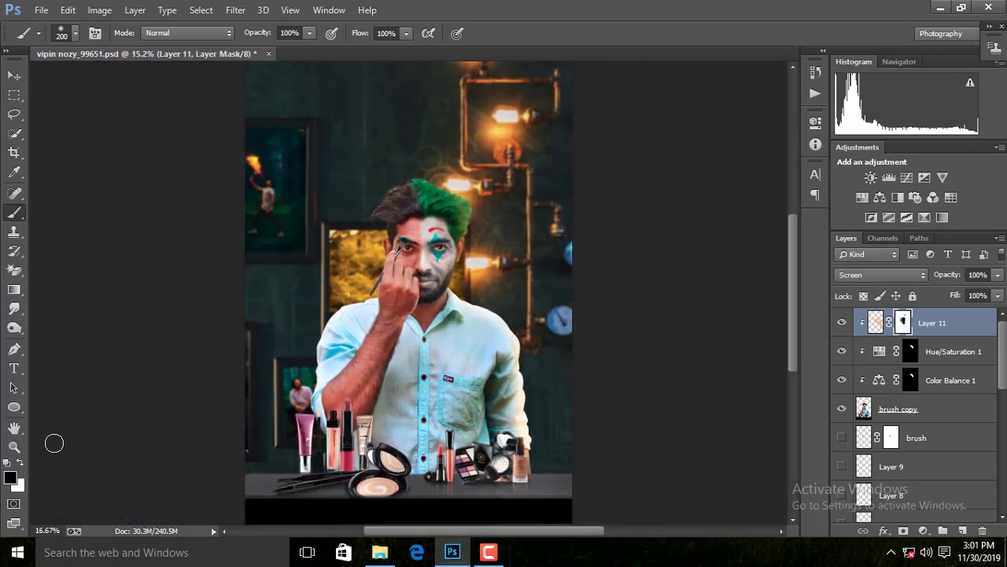
pyautogui.scroll(1, 32, 457)
pyautogui.press('d')
pyautogui.hotkey('ctrl', '0')
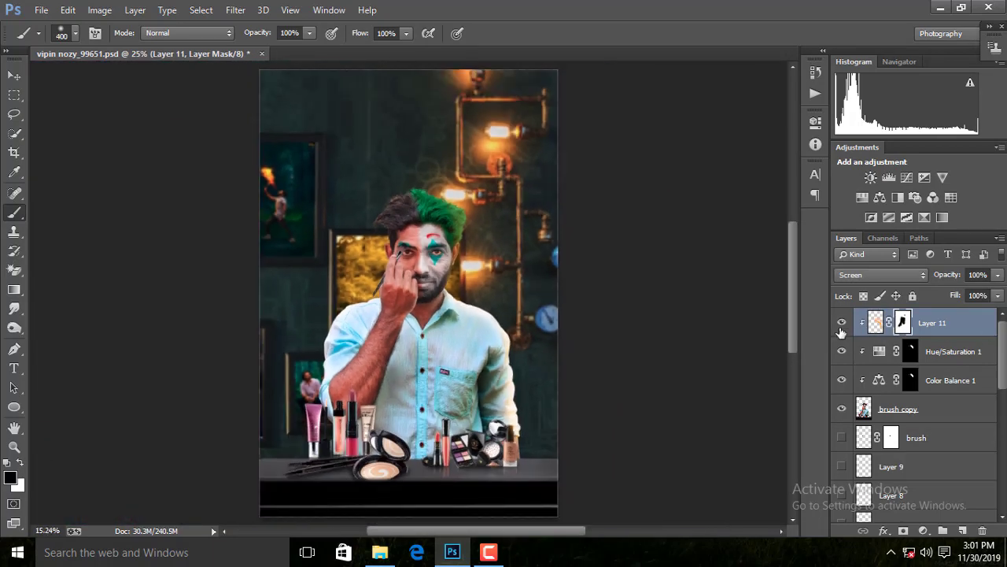
# Zoom in and back out to check the masked glow across the whole image.
pyautogui.scroll(1, 562, 281)
pyautogui.scroll(2, 562, 280)
pyautogui.scroll(1, 600, 286)
pyautogui.hotkey('ctrl', '0')
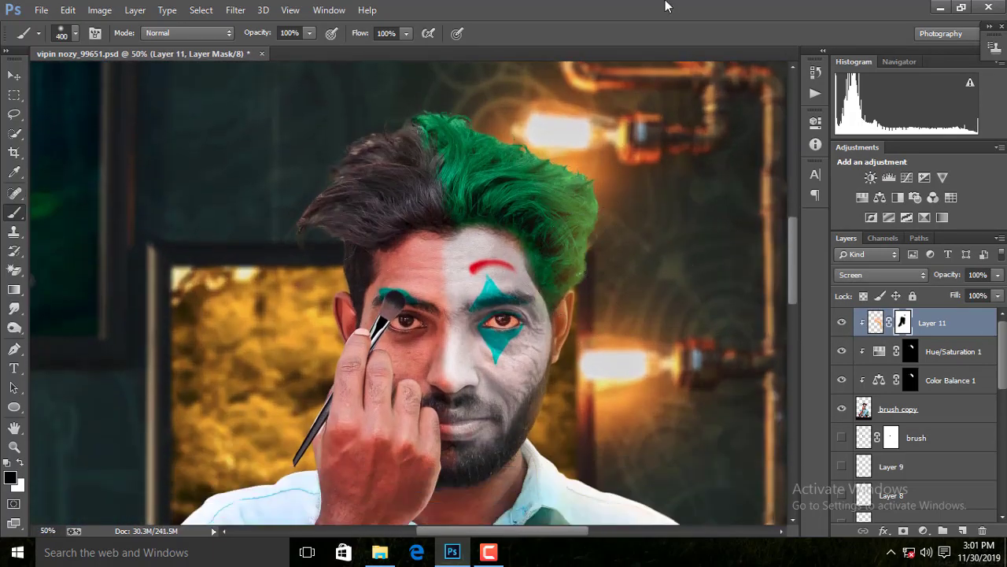
pyautogui.press('z')
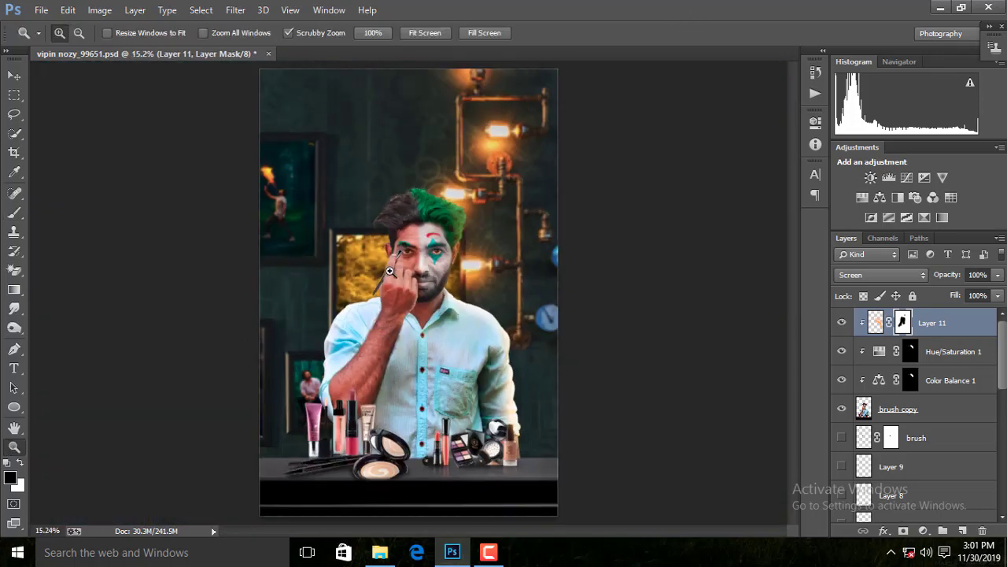
pyautogui.scroll(2, 443, 95)
pyautogui.hotkey('ctrl', '0')
pyautogui.scroll(-5, 935, 502)
# Preview Gaussian Blur on Layer 6, close it without applying, and reselect Layer 11.
pyautogui.click(905, 466)
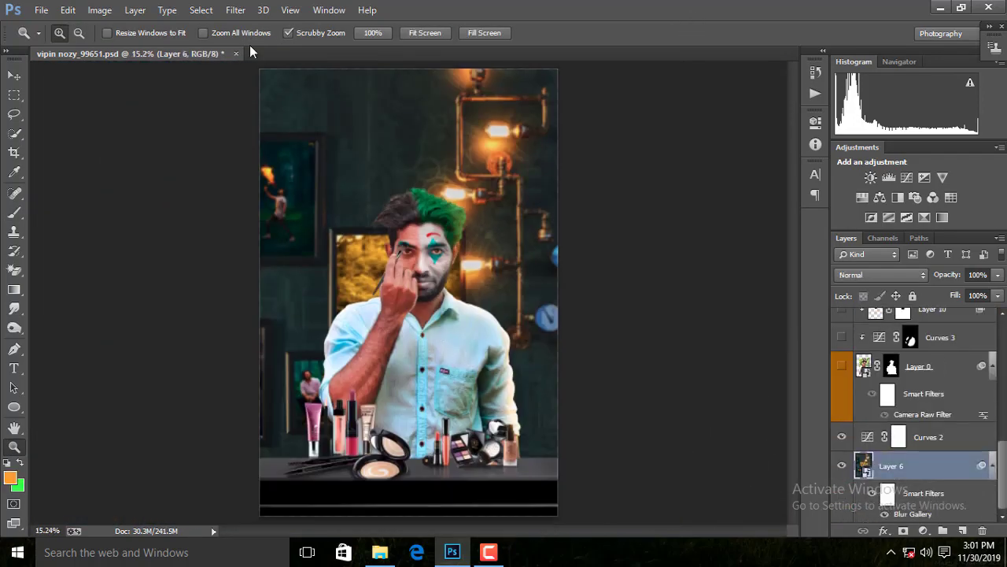
pyautogui.click(236, 9)
pyautogui.click(461, 281)
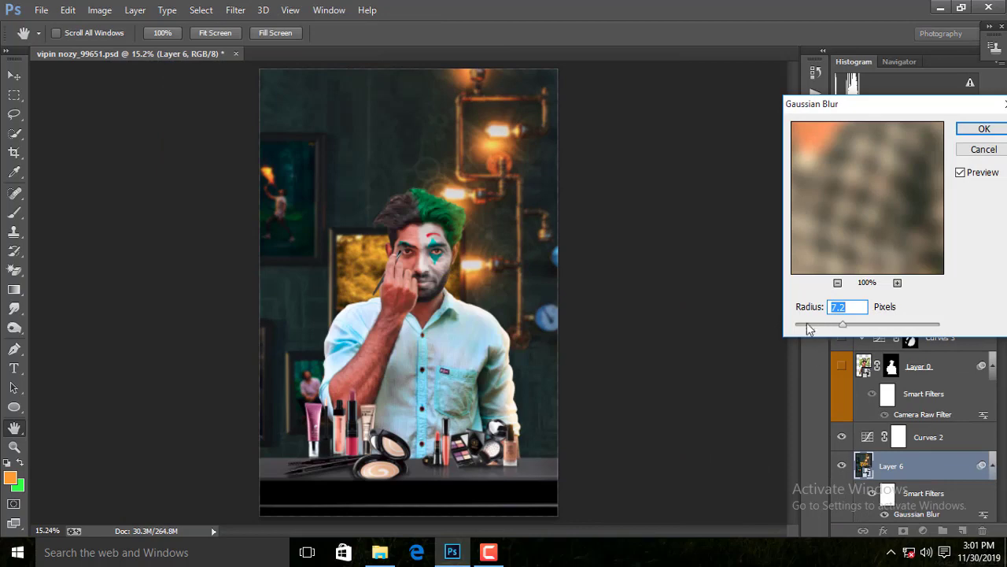
pyautogui.click(972, 151)
pyautogui.scroll(5, 936, 358)
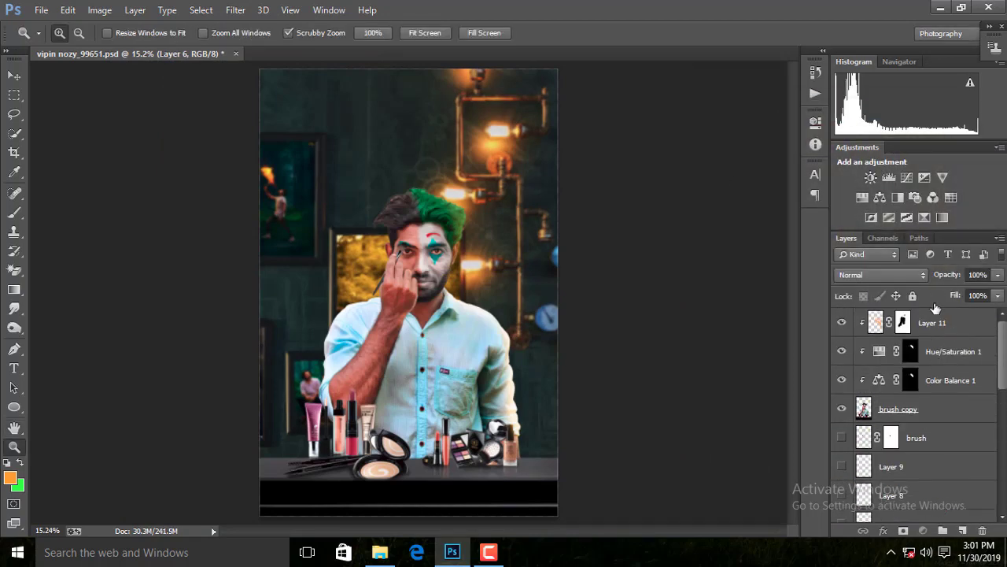
pyautogui.click(935, 311)
# Convert the brush copy layer to a smart object and apply a 2.1-pixel Gaussian Blur.
pyautogui.moveTo(424, 212); pyautogui.dragTo(529, 282)
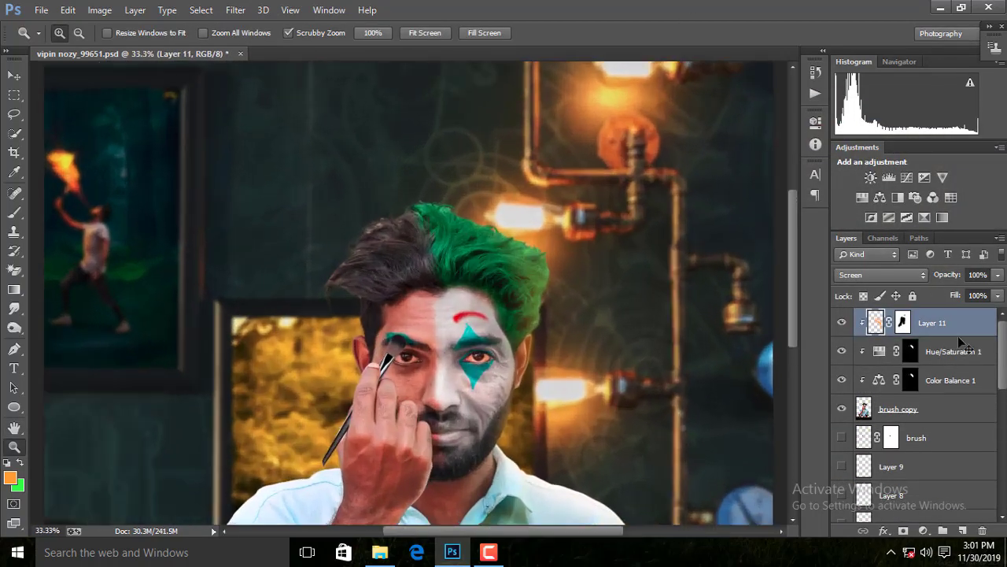
pyautogui.click(949, 409)
pyautogui.rightClick(949, 416)
pyautogui.click(693, 182)
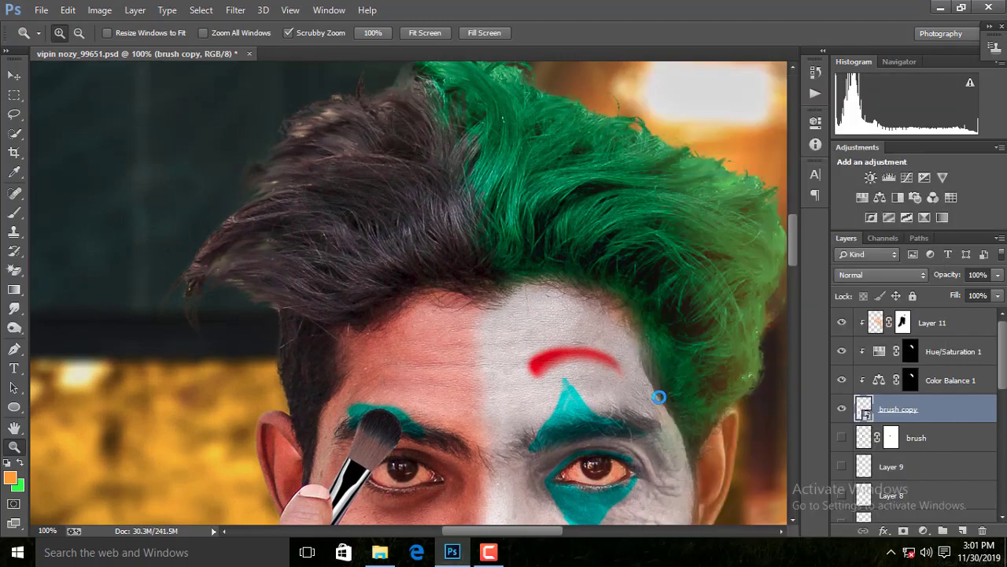
pyautogui.click(234, 14)
pyautogui.click(482, 282)
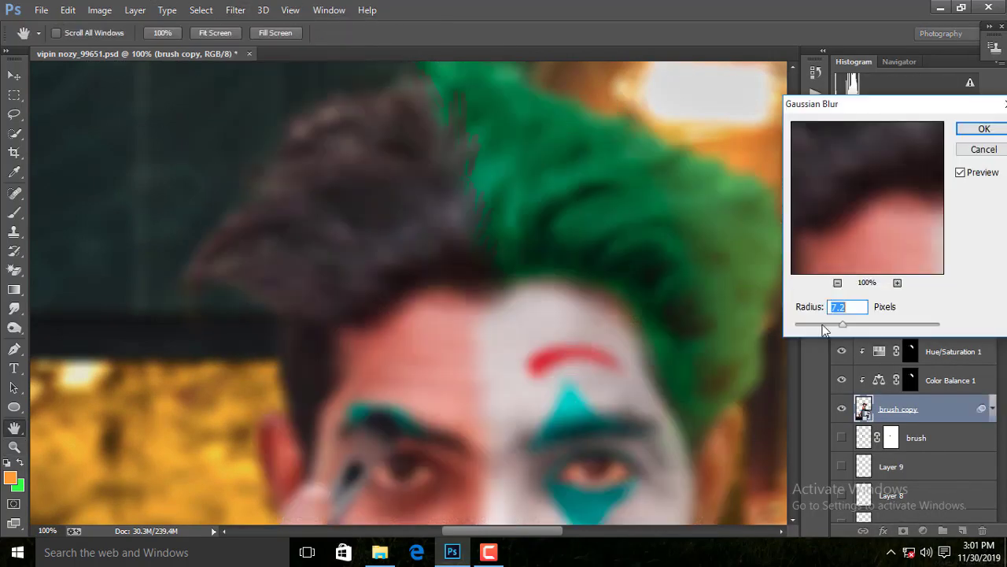
pyautogui.moveTo(824, 329); pyautogui.dragTo(813, 330)
pyautogui.click(977, 130)
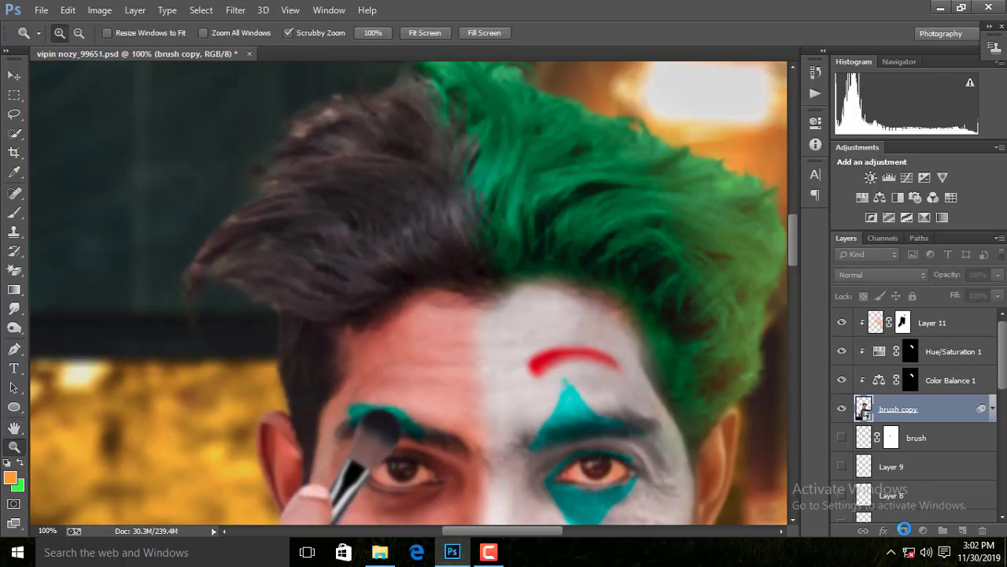
# Invert the Gaussian Blur filter mask and set a white brush sized for the hairline.
pyautogui.click(903, 528)
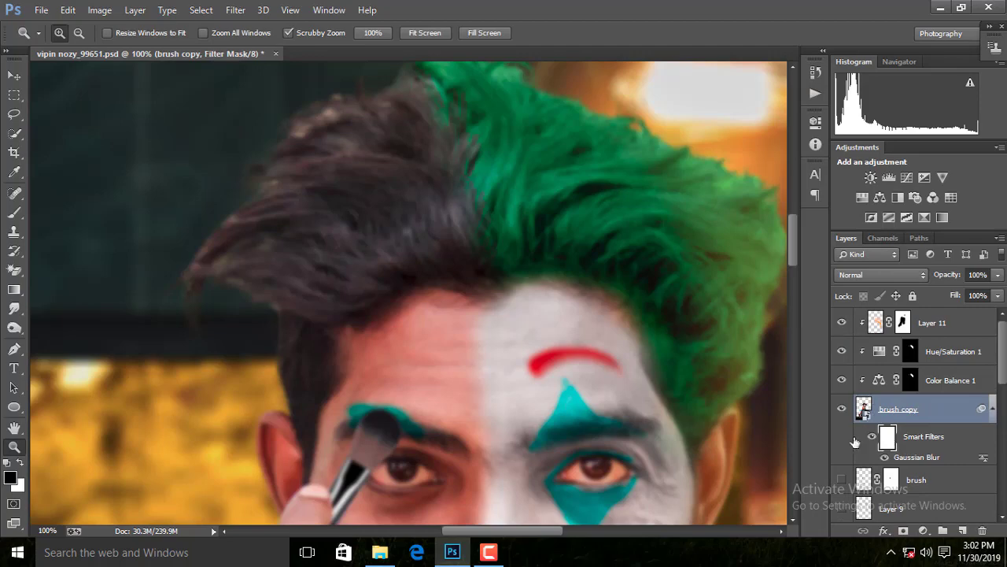
pyautogui.hotkey('ctrl', 'i')
pyautogui.press('b')
pyautogui.scroll(-1, 95, 421)
pyautogui.scroll(3, 421, 321)
pyautogui.press('x')
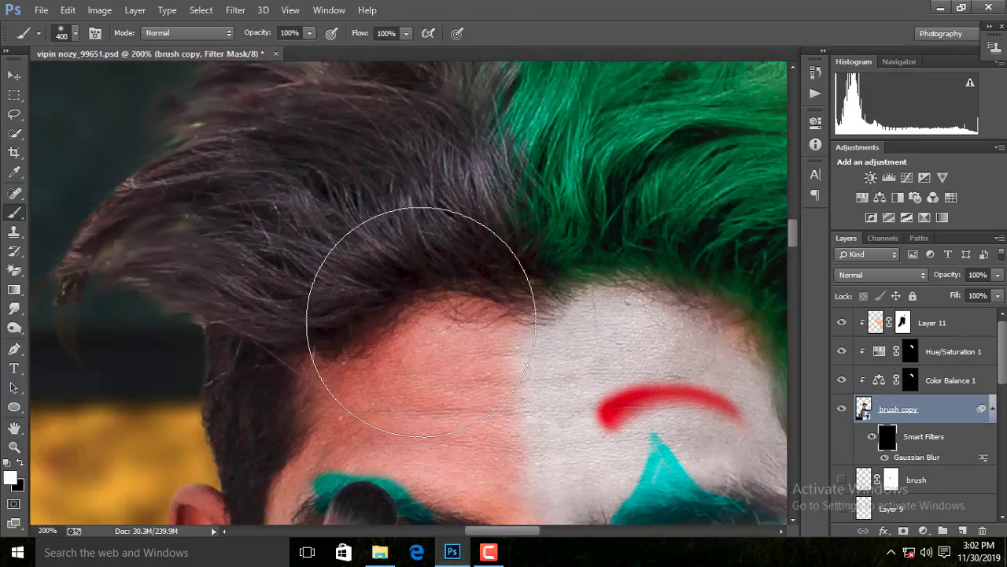
pyautogui.scroll(-1, 421, 322)
pyautogui.press('[')
pyautogui.press('[')
pyautogui.press('[')
pyautogui.press('[')
pyautogui.press('[')
pyautogui.press('[')
pyautogui.press('[')
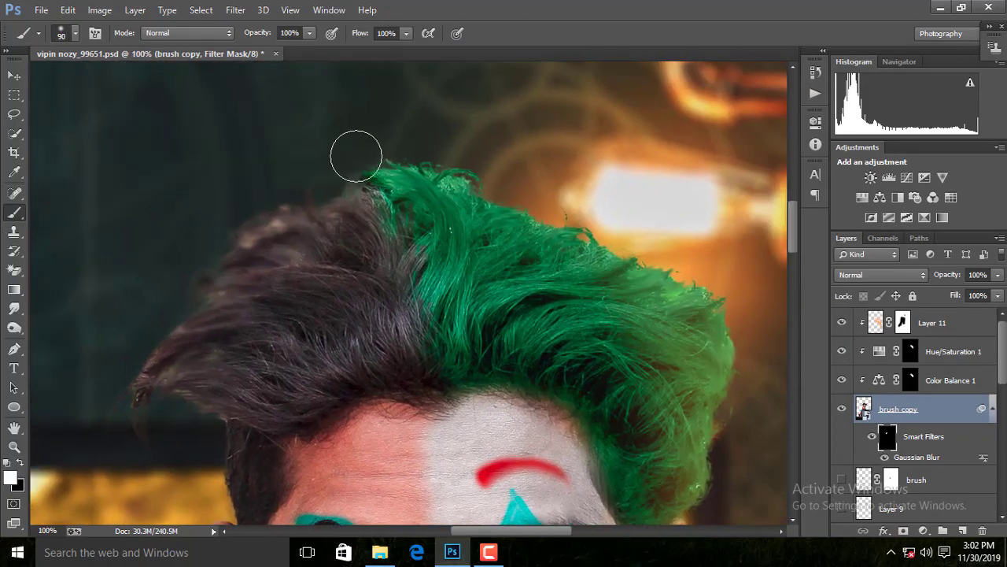
pyautogui.scroll(-1, 610, 268)
pyautogui.press(']')
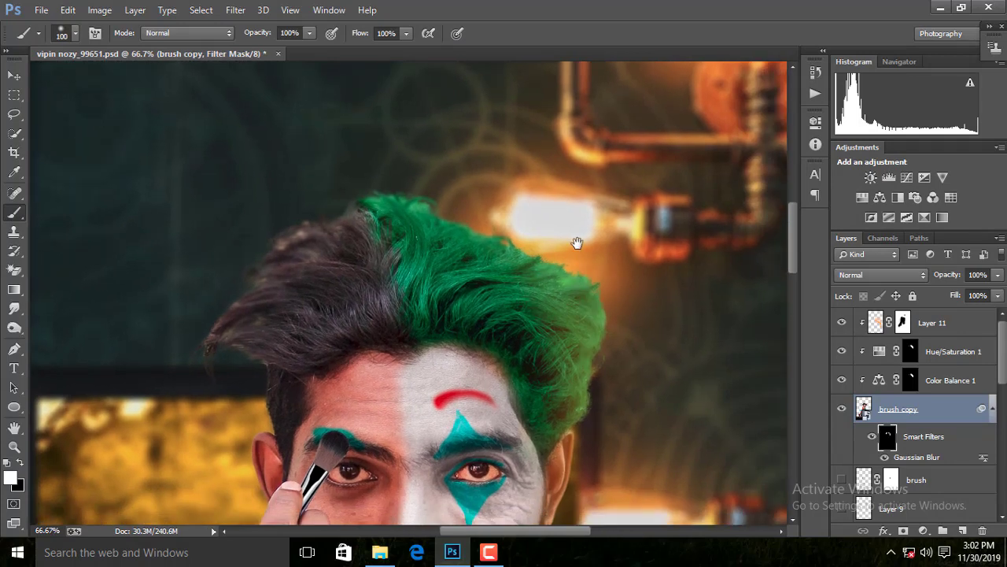
# Work the blur mask along the man's face, shirt and hand edges with a larger brush.
pyautogui.moveTo(577, 242); pyautogui.dragTo(552, 147)
pyautogui.scroll(-3, 568, 399)
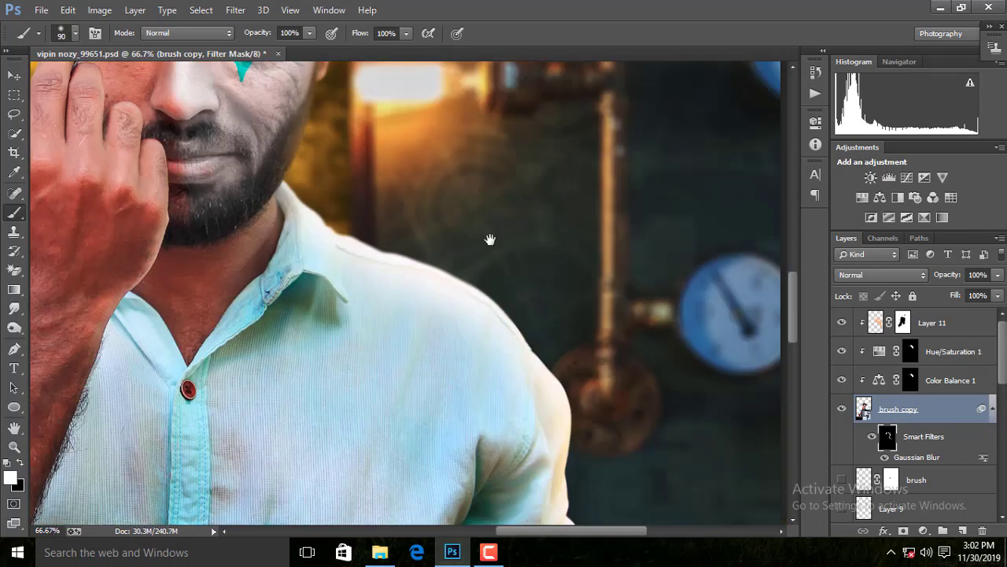
pyautogui.scroll(-3, 490, 236)
pyautogui.scroll(-3, 499, 275)
pyautogui.press(']')
pyautogui.scroll(-5, 503, 370)
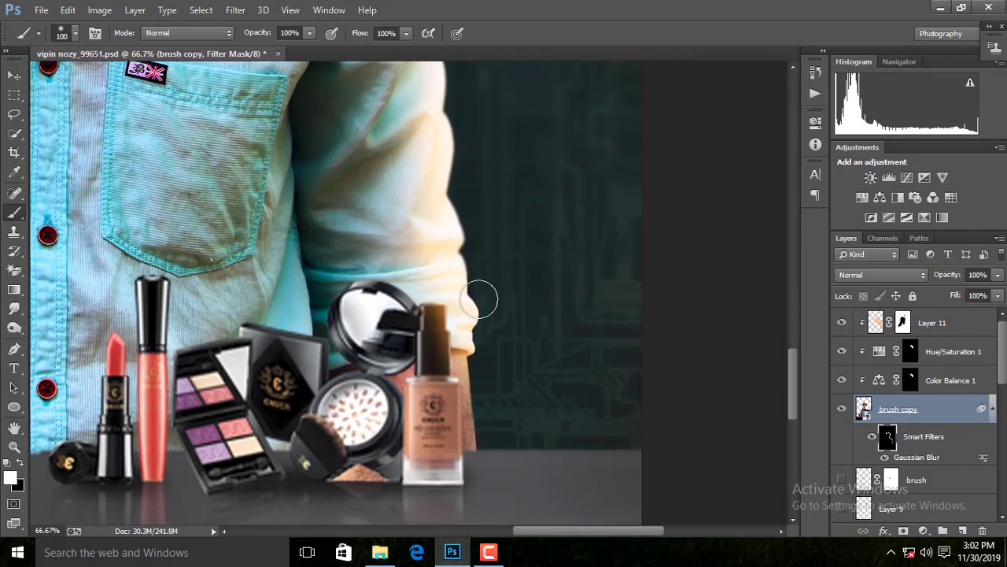
pyautogui.hscroll(-5, 680, 438)
pyautogui.hscroll(-5, 606, 360)
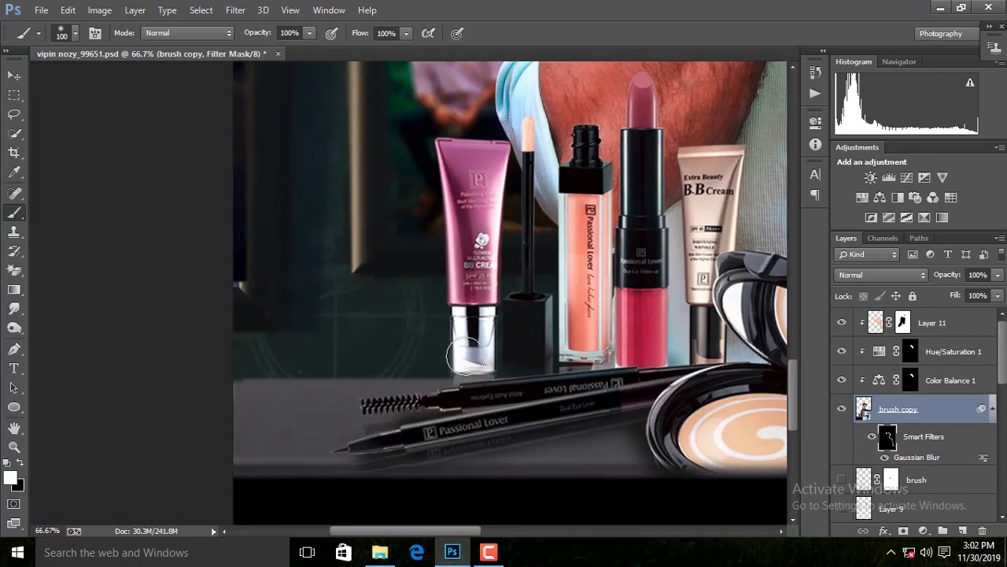
pyautogui.scroll(5, 480, 315)
pyautogui.scroll(4, 496, 299)
pyautogui.scroll(5, 550, 299)
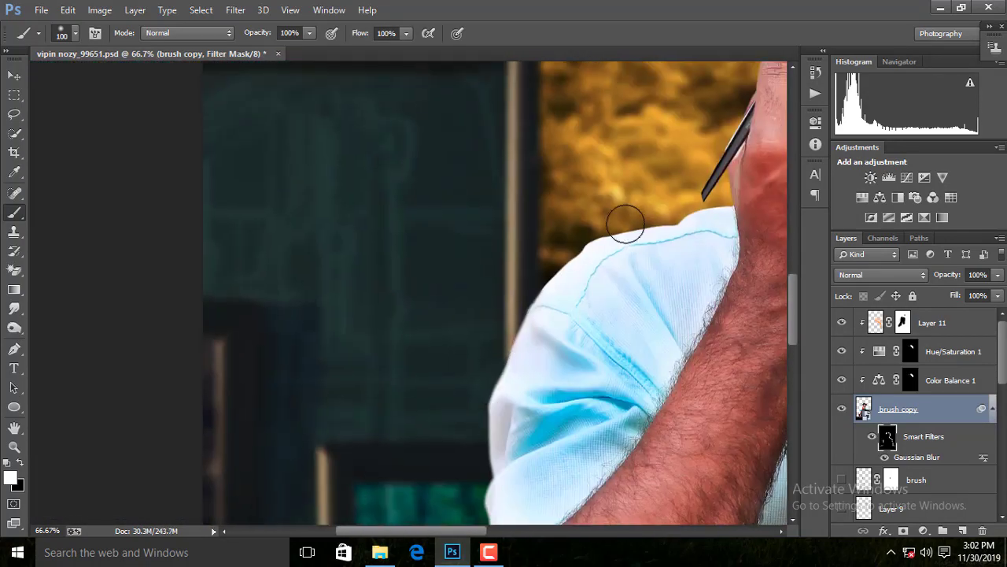
pyautogui.moveTo(625, 225); pyautogui.dragTo(373, 315)
pyautogui.scroll(3, 449, 236)
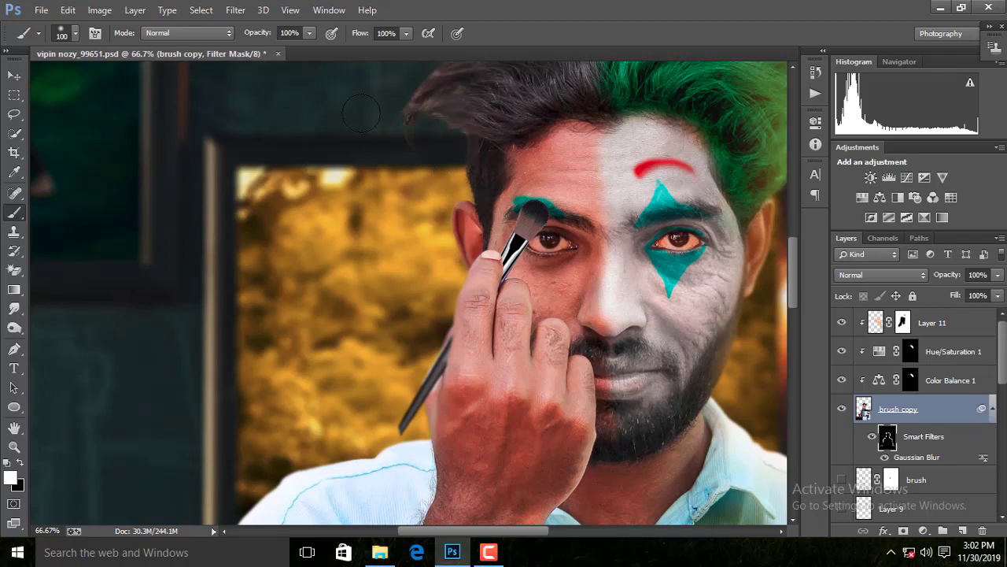
pyautogui.scroll(2, 425, 134)
pyautogui.hotkey('ctrl', '0')
pyautogui.hotkey('alt', ']')
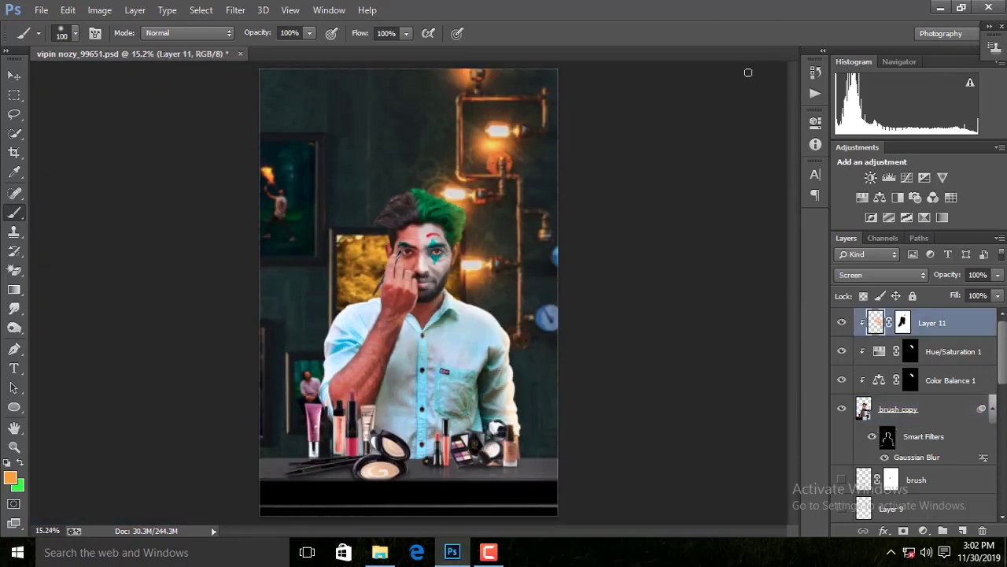
# Add a Curves adjustment bent downward to darken the image.
pyautogui.click(902, 182)
pyautogui.moveTo(730, 238)
pyautogui.mouseDown()
pyautogui.moveTo(707, 279)
pyautogui.moveTo(713, 269)
pyautogui.mouseUp()
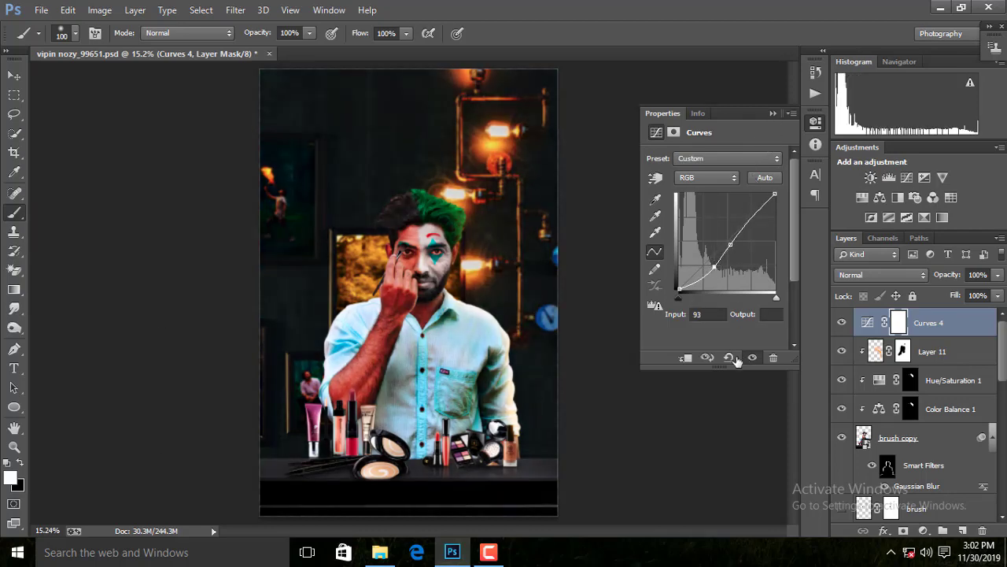
pyautogui.click(773, 113)
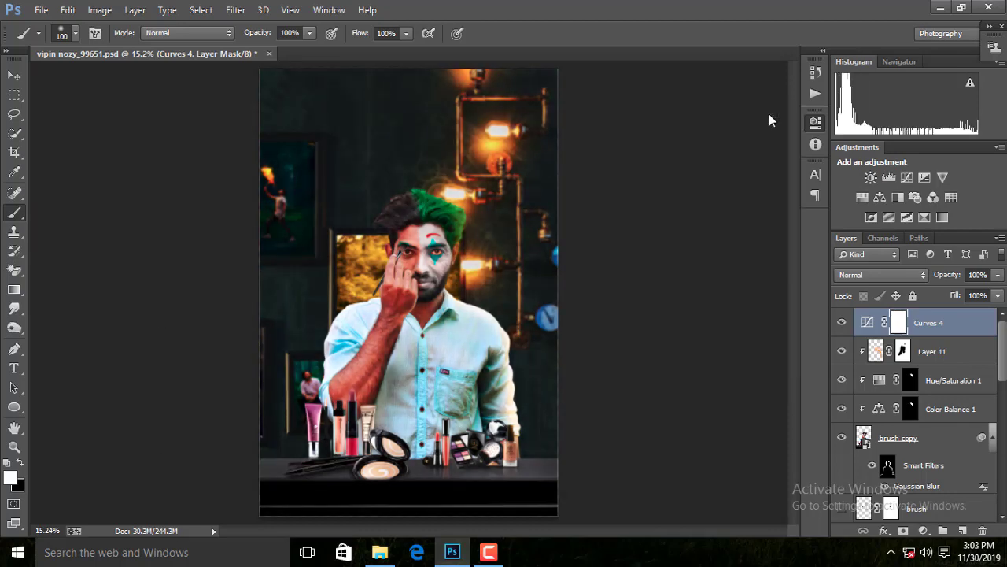
pyautogui.press('z')
pyautogui.moveTo(429, 236); pyautogui.dragTo(531, 177)
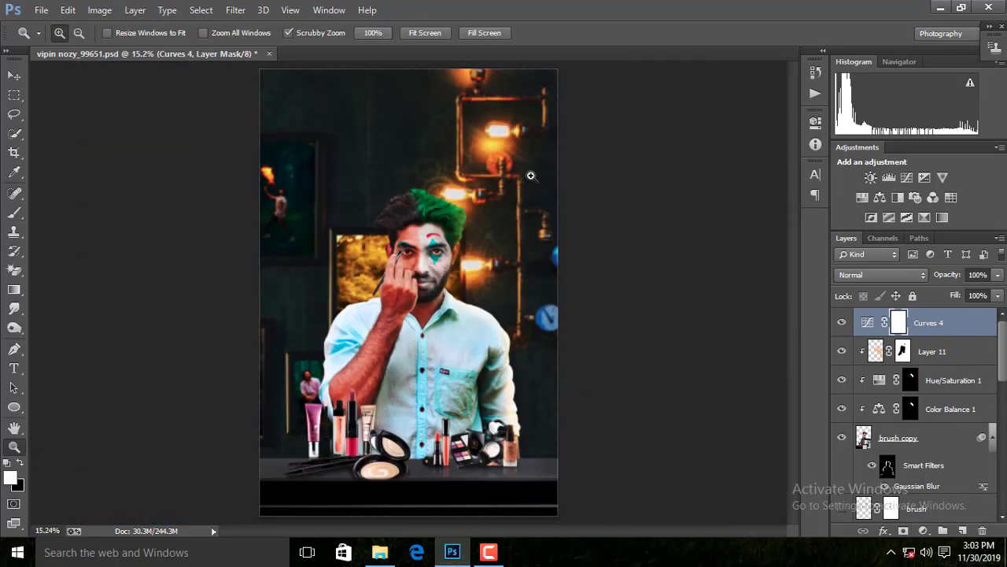
pyautogui.moveTo(350, 311); pyautogui.dragTo(409, 311)
# Add a Selective Color layer reducing Black in the Reds and Yellows ranges.
pyautogui.click(942, 217)
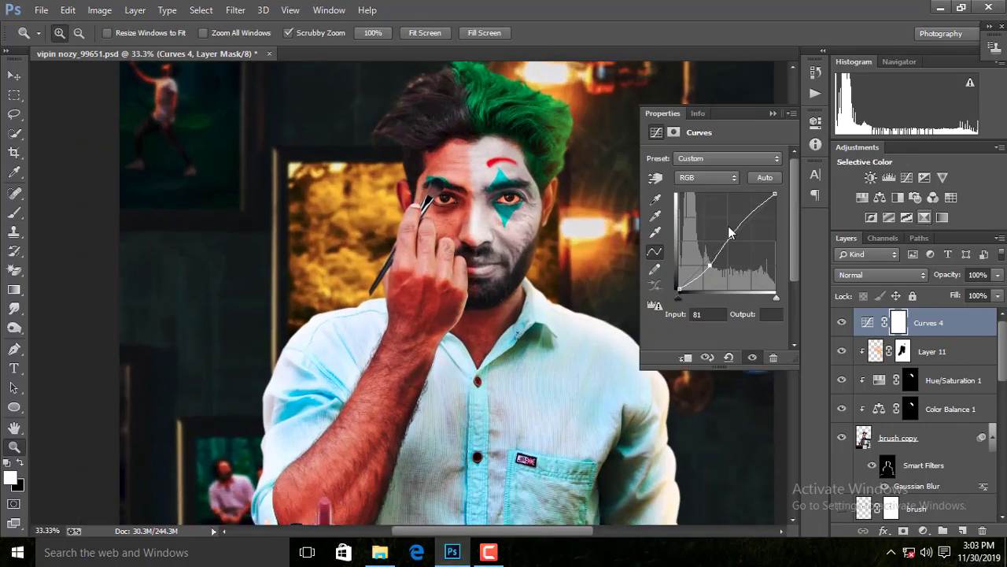
pyautogui.click(728, 178)
pyautogui.click(705, 194)
pyautogui.moveTo(714, 301); pyautogui.dragTo(687, 302)
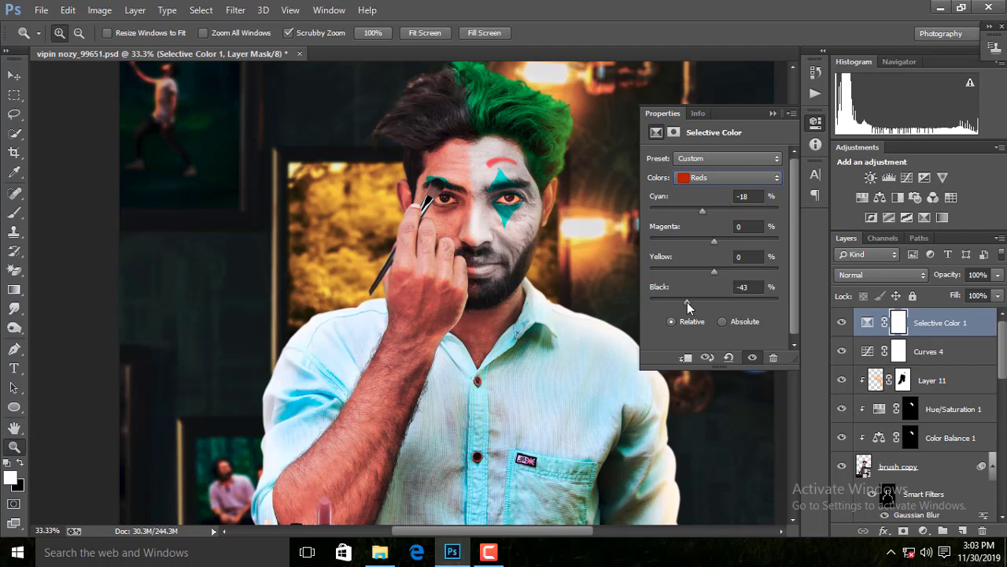
pyautogui.click(711, 180)
pyautogui.click(708, 206)
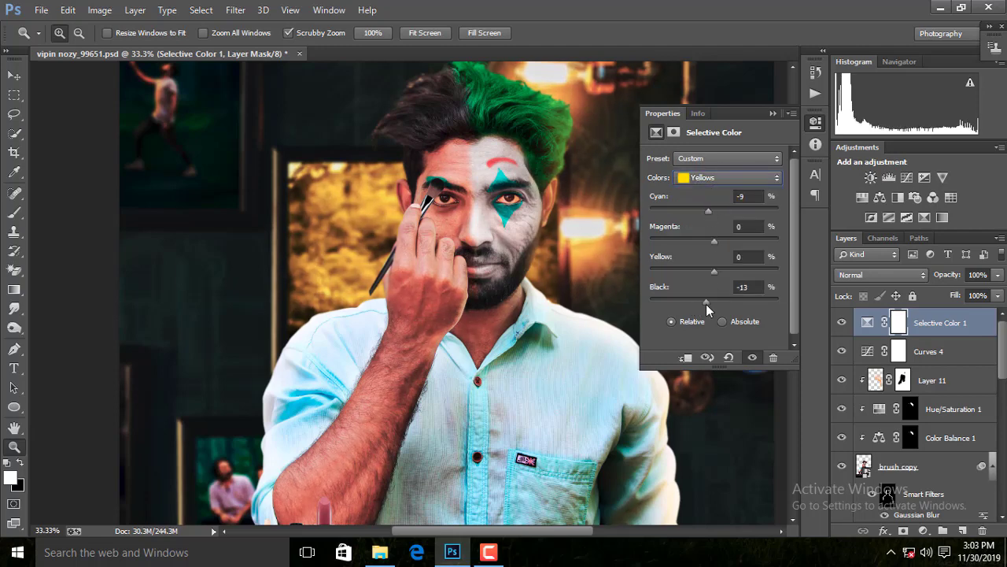
pyautogui.click(773, 112)
# Invert the Selective Color mask and paint the correction onto the forearm.
pyautogui.hotkey('ctrl', 'i')
pyautogui.press('b')
pyautogui.scroll(2, 417, 165)
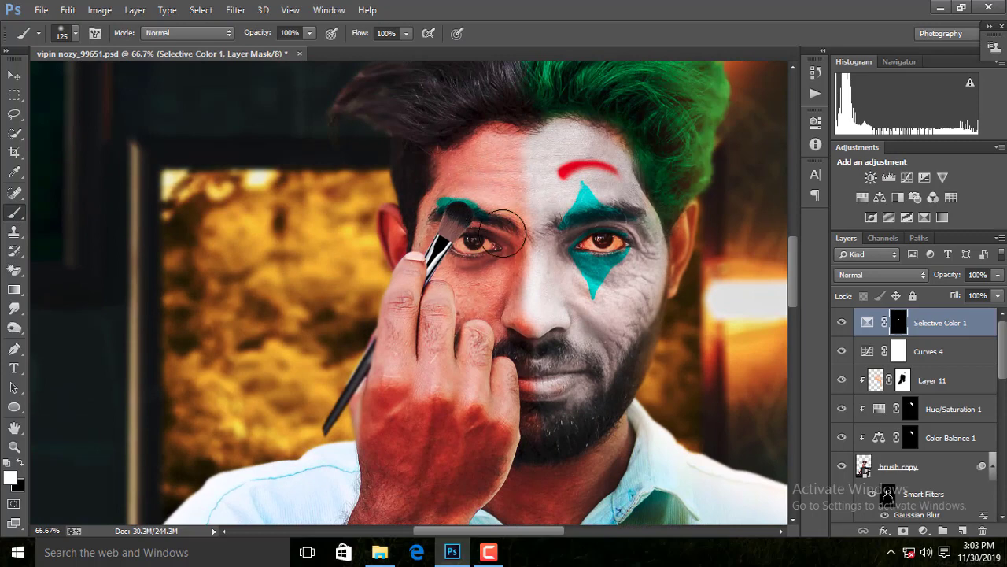
pyautogui.moveTo(426, 257)
pyautogui.mouseDown()
pyautogui.moveTo(450, 308)
pyautogui.moveTo(512, 306)
pyautogui.mouseUp()
pyautogui.scroll(-3, 454, 315)
pyautogui.press(']')
pyautogui.scroll(-4, 513, 306)
pyautogui.moveTo(431, 221)
pyautogui.mouseDown()
pyautogui.moveTo(441, 412)
pyautogui.moveTo(536, 219)
pyautogui.mouseUp()
pyautogui.press(']')
pyautogui.moveTo(499, 157)
pyautogui.mouseDown()
pyautogui.moveTo(325, 401)
pyautogui.moveTo(551, 92)
pyautogui.mouseUp()
# Enlarge the brush to 200, zoom back in on the face, and create empty Layer 12.
pyautogui.press(']')
pyautogui.hotkey('ctrl', '-')
pyautogui.hotkey('ctrl', '-')
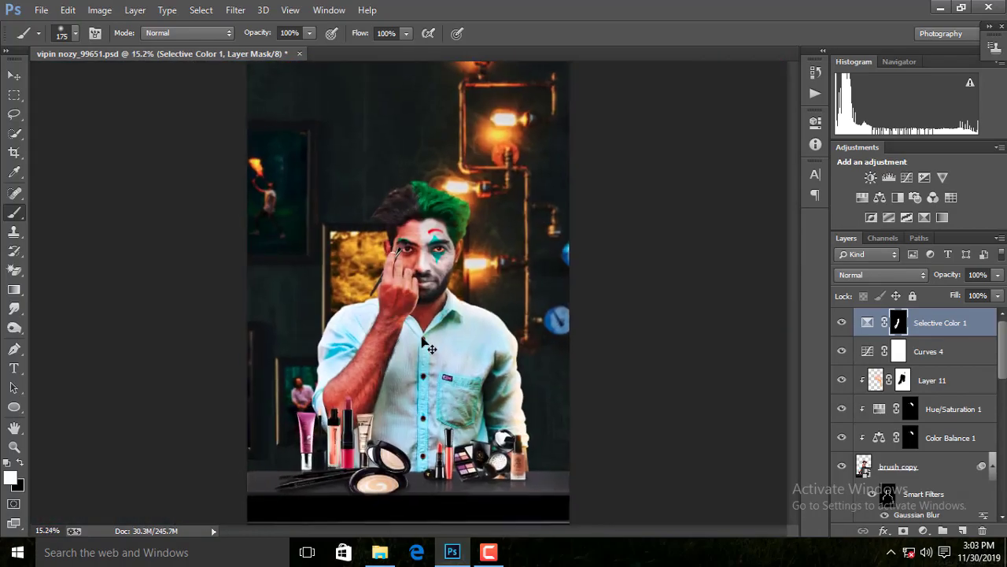
pyautogui.hotkey('ctrl', '-')
pyautogui.hotkey('ctrl', '-')
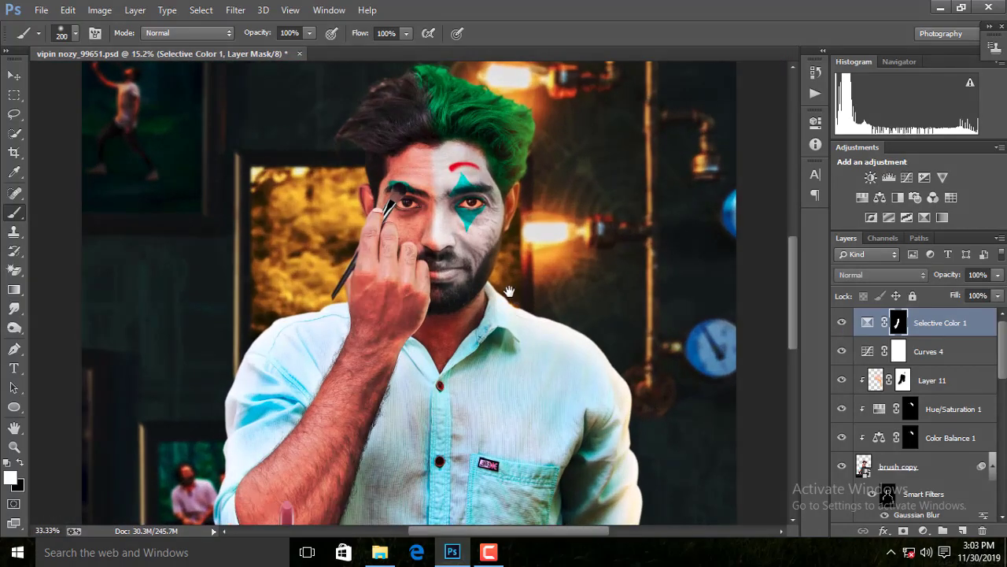
pyautogui.moveTo(425, 299); pyautogui.dragTo(471, 298)
pyautogui.hotkey('ctrl', '+')
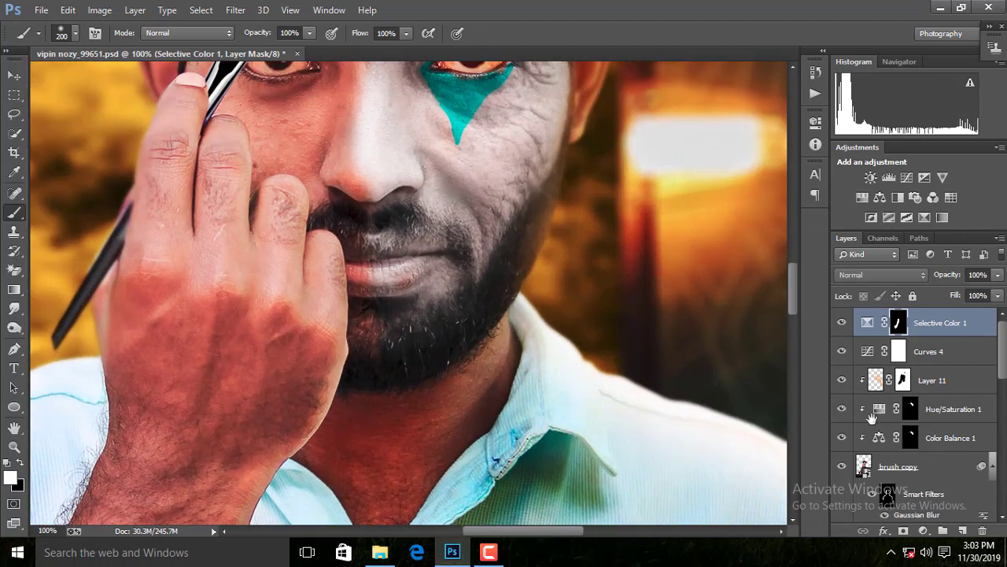
pyautogui.click(962, 529)
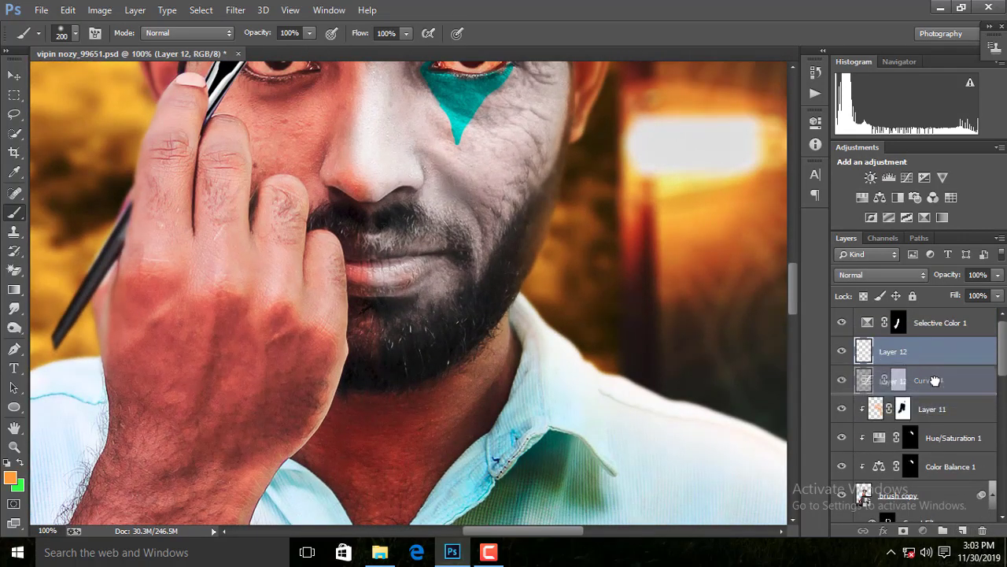
# Move Layer 12 just above Layer 11 and set bright red as the brush colour.
pyautogui.moveTo(936, 327); pyautogui.dragTo(933, 393)
pyautogui.scroll(2, 425, 303)
pyautogui.click(10, 463)
pyautogui.click(11, 476)
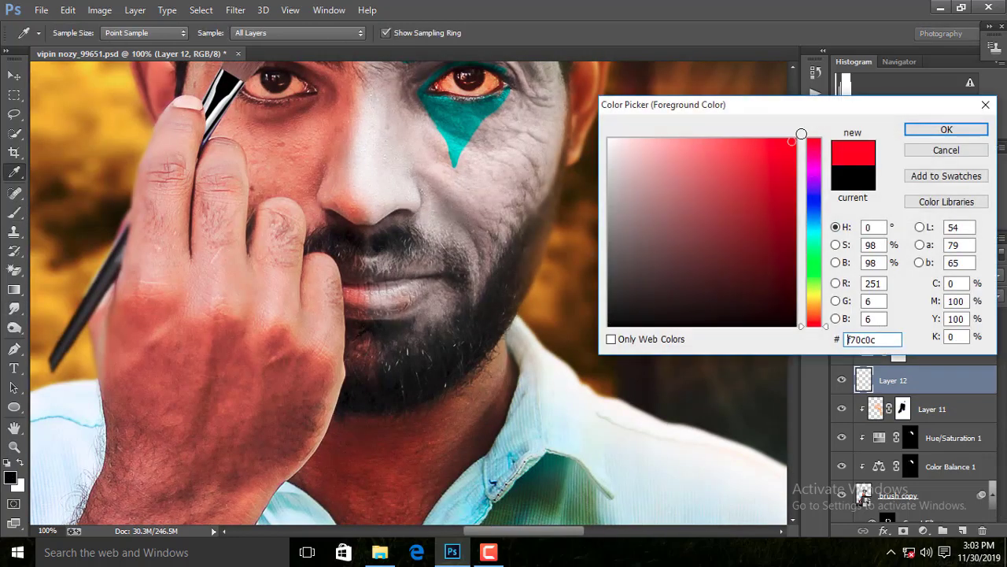
pyautogui.click(907, 132)
pyautogui.press('b')
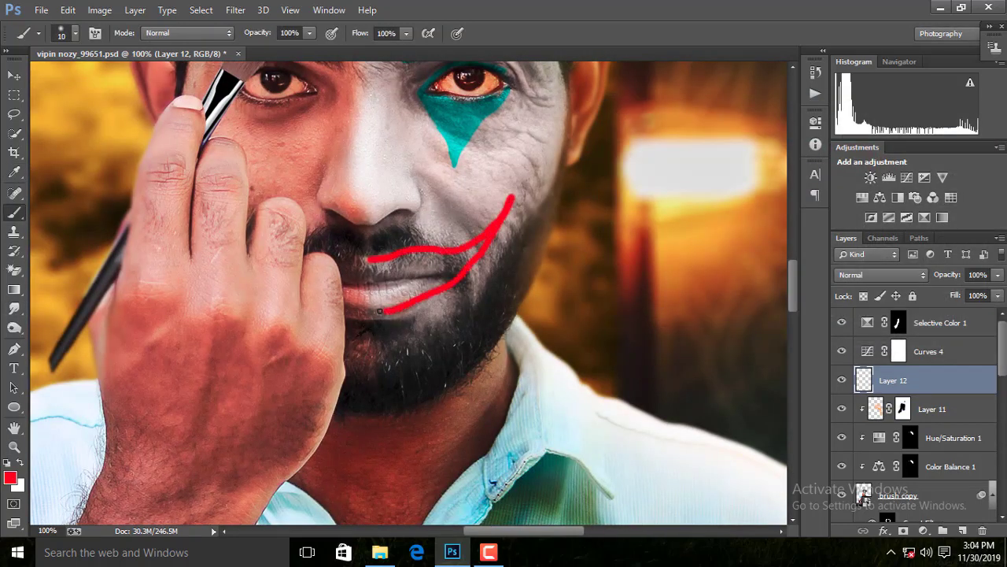
# Try blend modes on Layer 12, settling on Darken.
pyautogui.click(882, 275)
pyautogui.click(863, 55)
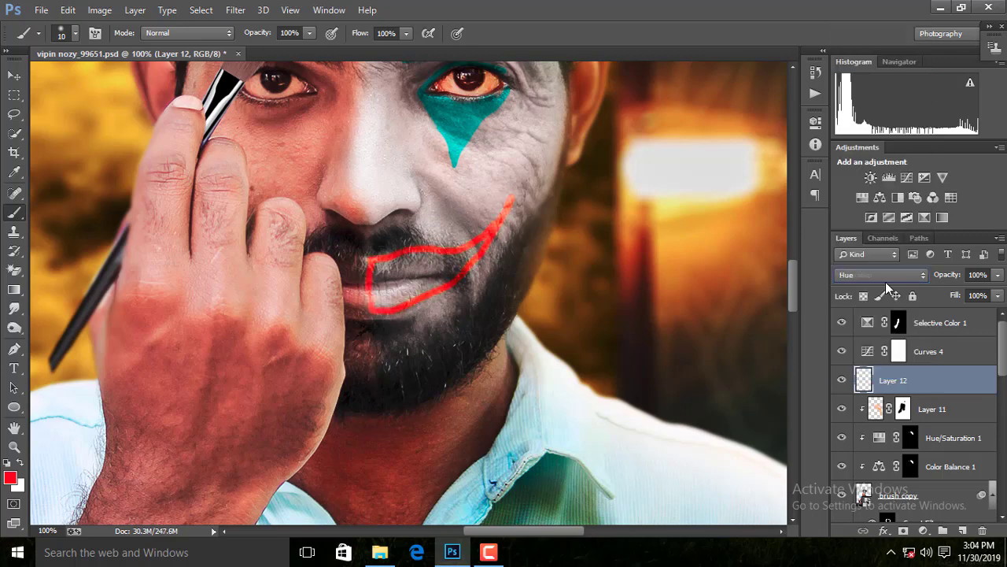
pyautogui.click(882, 275)
pyautogui.click(863, 57)
pyautogui.press('Up')
pyautogui.press('Up')
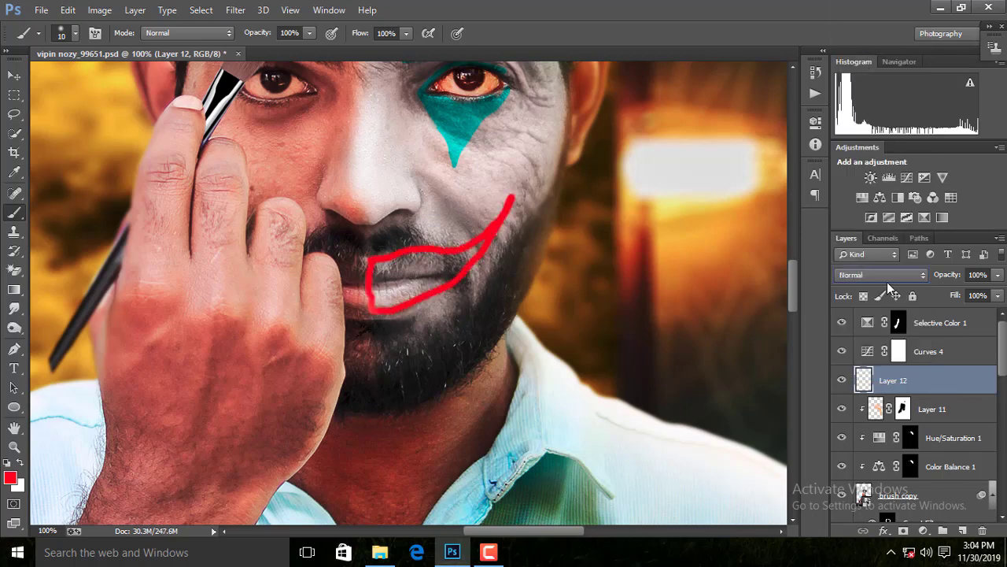
pyautogui.click(881, 274)
pyautogui.click(863, 41)
# Paint red over the lips and along the smile curve with a size-15 brush.
pyautogui.scroll(3, 391, 283)
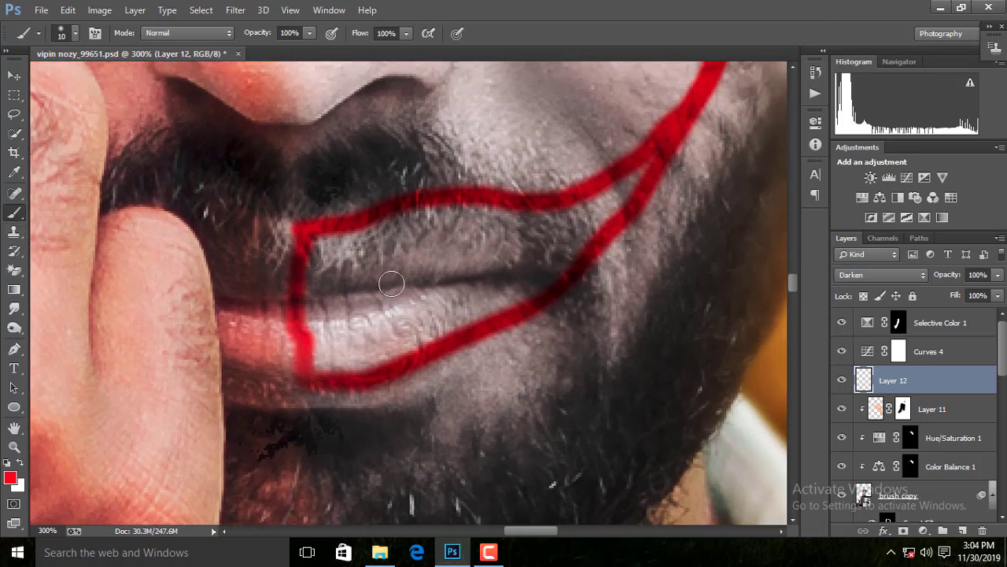
pyautogui.press(']')
pyautogui.moveTo(391, 283)
pyautogui.mouseDown()
pyautogui.moveTo(393, 229)
pyautogui.moveTo(322, 346)
pyautogui.moveTo(423, 244)
pyautogui.moveTo(488, 228)
pyautogui.mouseUp()
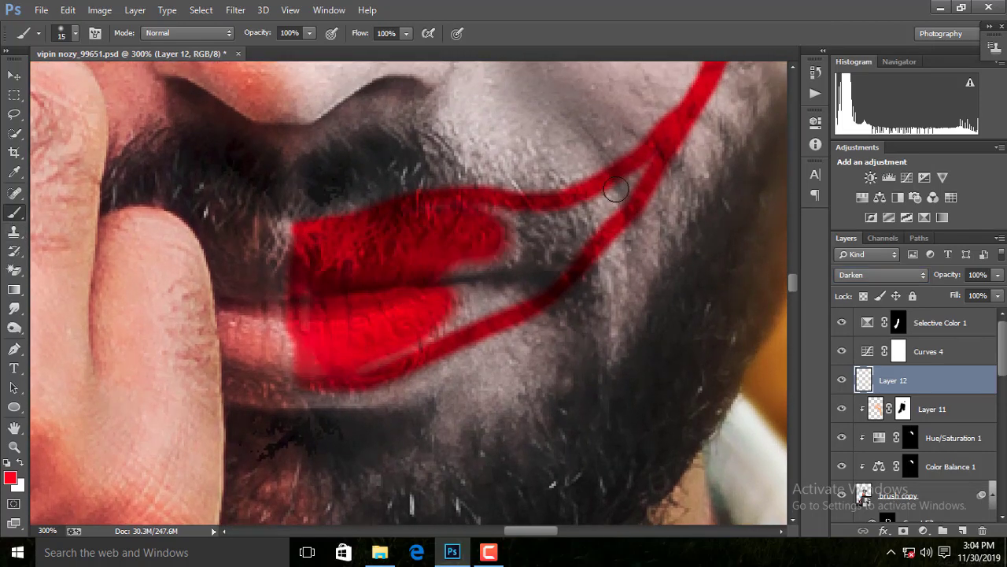
pyautogui.moveTo(616, 189)
pyautogui.mouseDown()
pyautogui.moveTo(524, 209)
pyautogui.moveTo(488, 287)
pyautogui.moveTo(366, 349)
pyautogui.mouseUp()
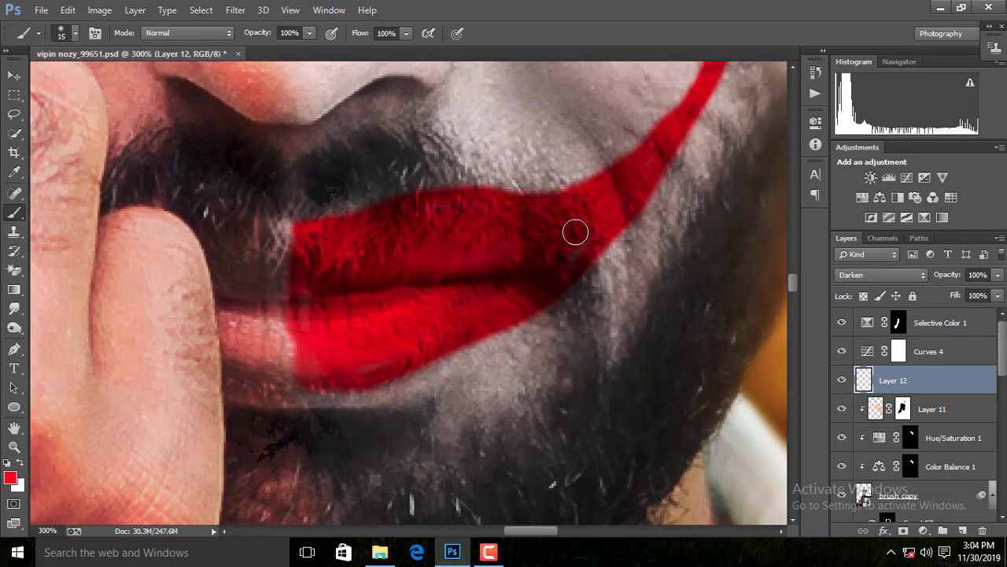
pyautogui.hotkey('ctrl', '0')
pyautogui.scroll(3, 473, 288)
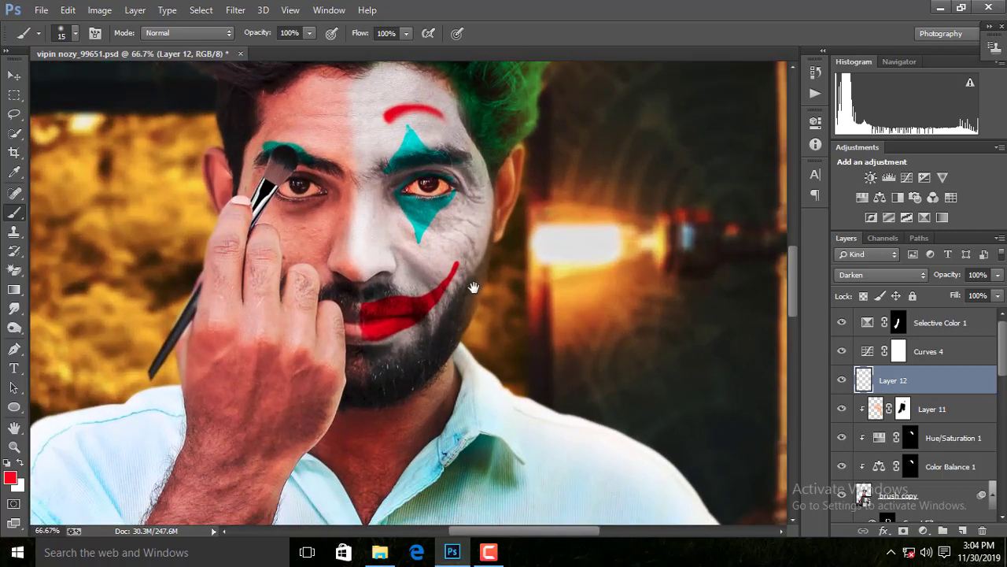
pyautogui.scroll(2, 473, 288)
pyautogui.press('e')
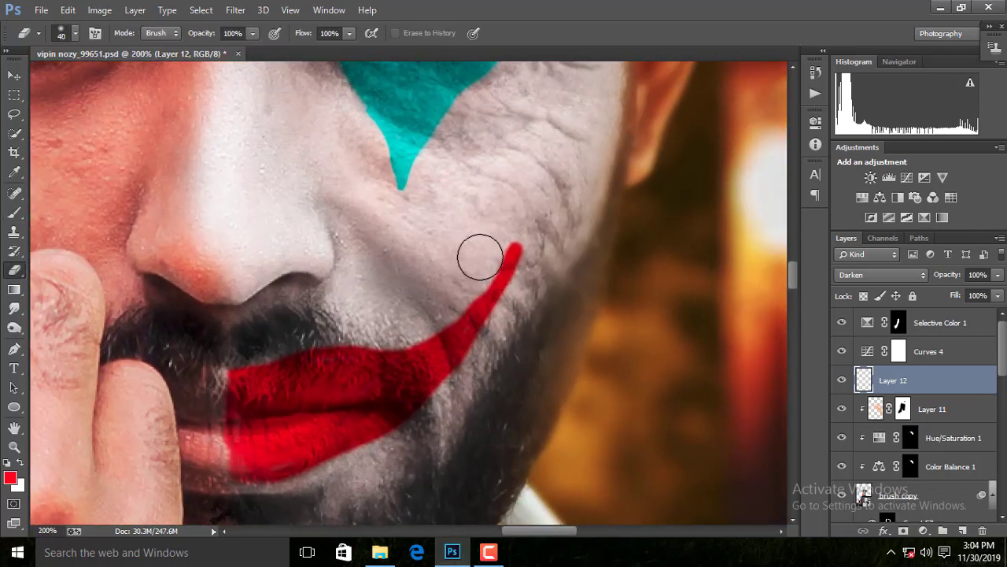
# Zoom out to the whole image and back in on the face to check the red smile.
pyautogui.scroll(1, 480, 257)
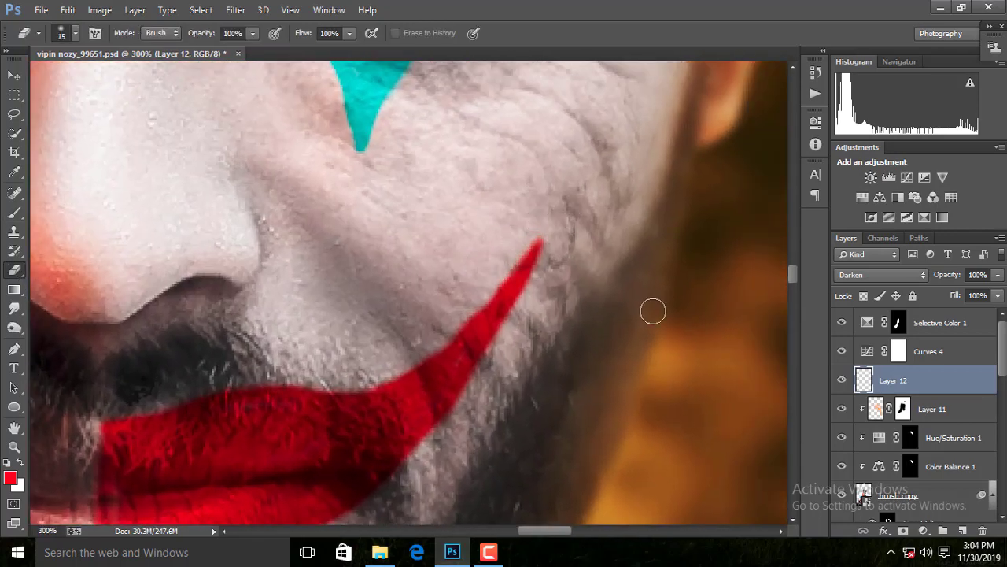
pyautogui.hotkey('ctrl', '0')
pyautogui.scroll(2, 330, 291)
pyautogui.scroll(3, 331, 292)
pyautogui.moveTo(956, 275); pyautogui.dragTo(957, 316)
pyautogui.hotkey('ctrl', '1')
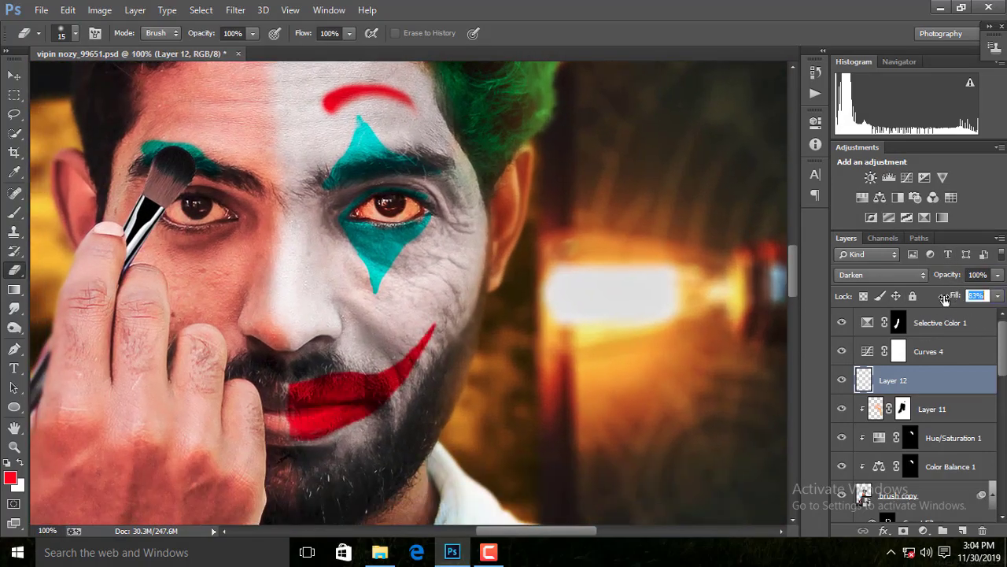
pyautogui.scroll(1, 441, 401)
pyautogui.scroll(1, 474, 354)
pyautogui.hotkey('ctrl', '0')
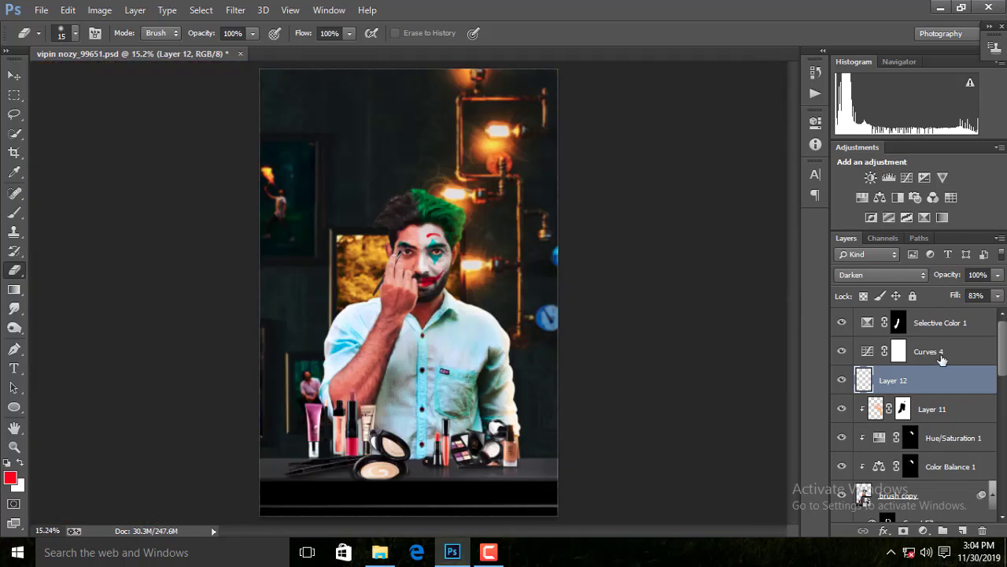
pyautogui.scroll(1, 555, 378)
pyautogui.scroll(3, 433, 276)
pyautogui.scroll(2, 433, 275)
pyautogui.scroll(2, 433, 275)
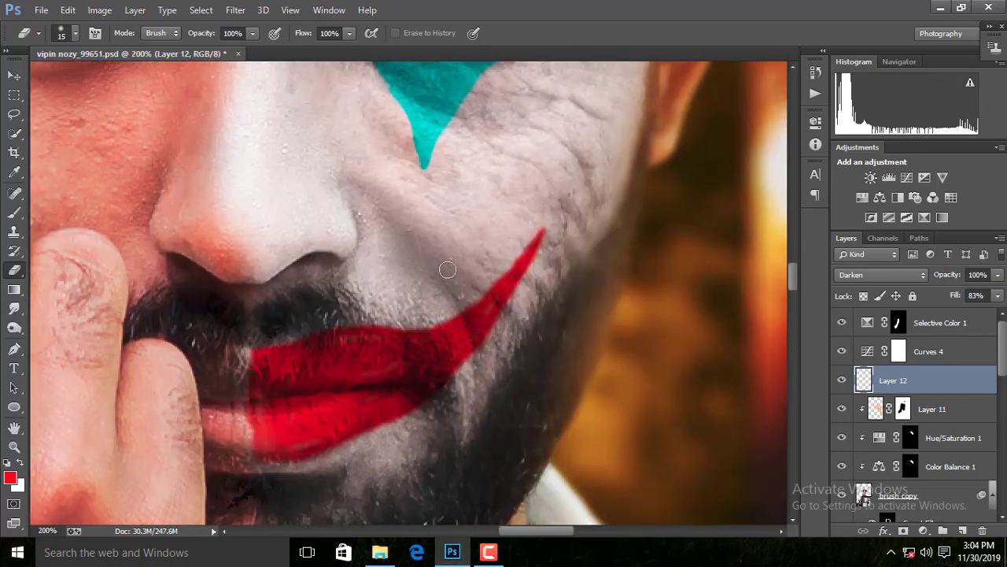
# Warp the red smile upward so it curves toward the right cheek.
pyautogui.hotkey('ctrl', 't')
pyautogui.click(619, 33)
pyautogui.moveTo(440, 370); pyautogui.dragTo(440, 339)
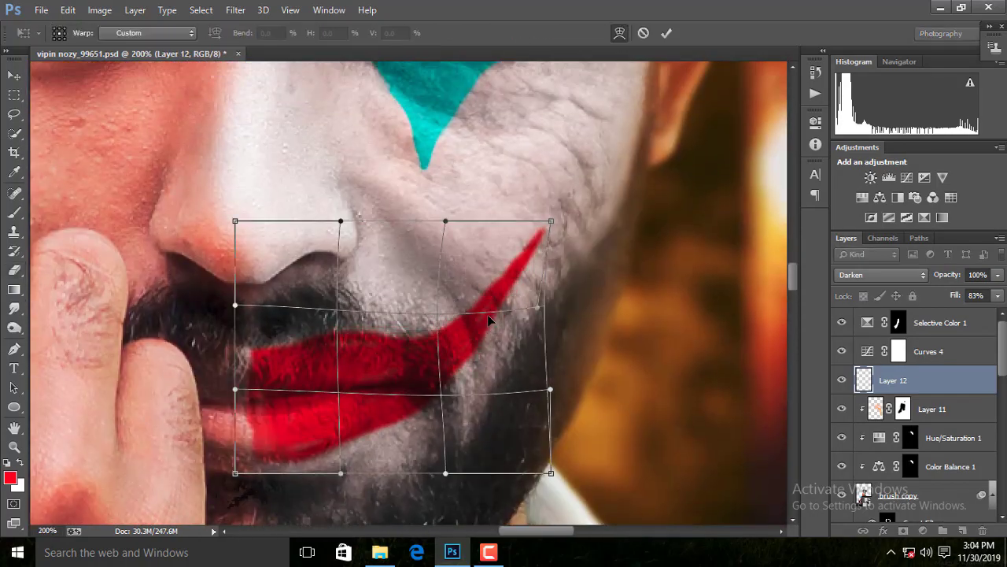
pyautogui.moveTo(246, 378)
pyautogui.mouseDown()
pyautogui.moveTo(308, 410)
pyautogui.moveTo(456, 386)
pyautogui.mouseUp()
pyautogui.click(665, 33)
pyautogui.hotkey('ctrl', '0')
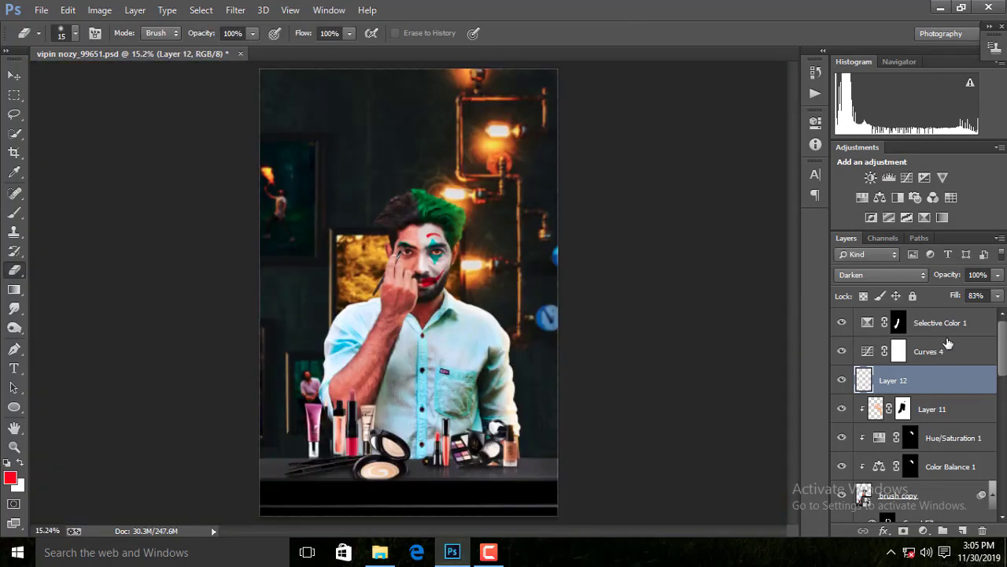
pyautogui.hotkey('ctrl', '+')
pyautogui.hotkey('ctrl', '+')
pyautogui.click(940, 323)
pyautogui.hotkey('ctrl', '0')
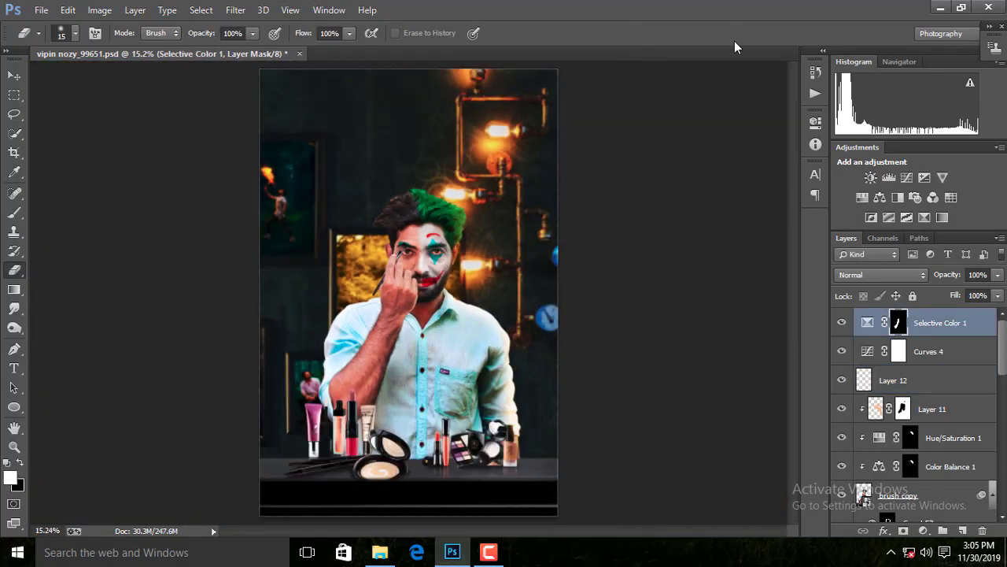
# Stamp all visible layers into a new top layer and convert it to a smart object.
pyautogui.hotkey('ctrl', 'shift', 'alt', 'e')
pyautogui.rightClick(935, 323)
pyautogui.click(667, 181)
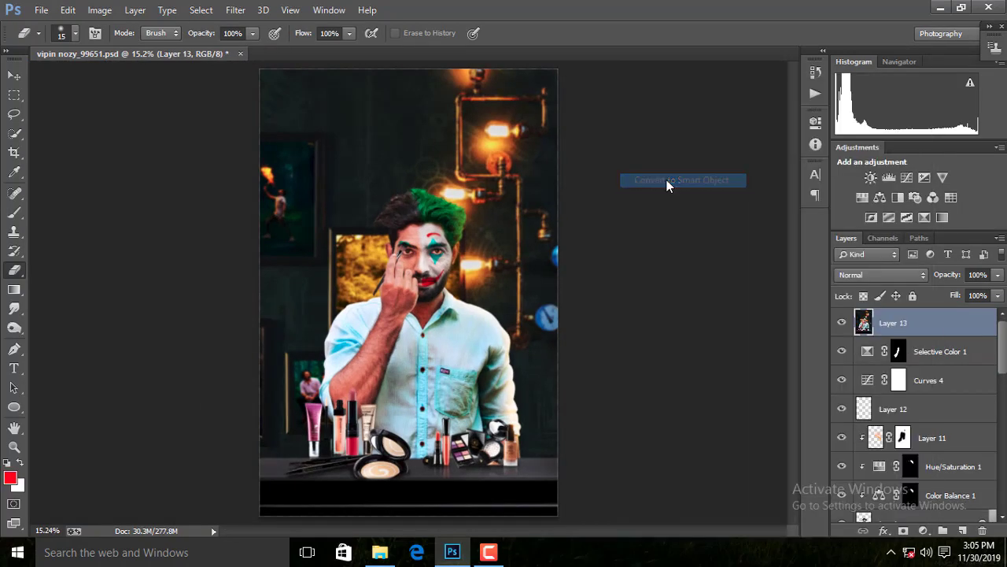
pyautogui.click(235, 9)
pyautogui.click(330, 95)
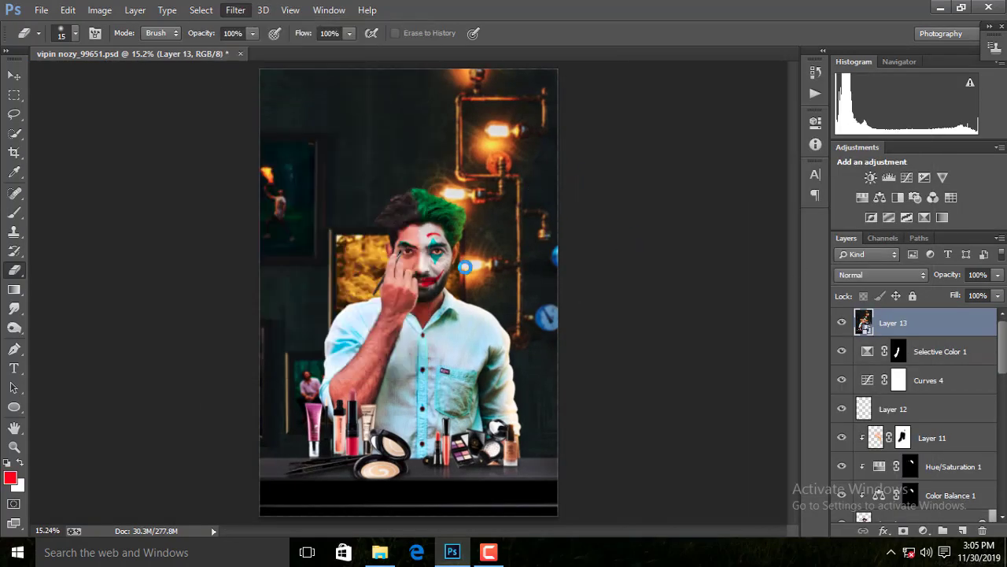
# In Camera Raw Filter, set Shadows to +20 and Blacks to -29.
pyautogui.hotkey('ctrl', 'shift', 'a')
pyautogui.click(116, 481)
pyautogui.click(101, 461)
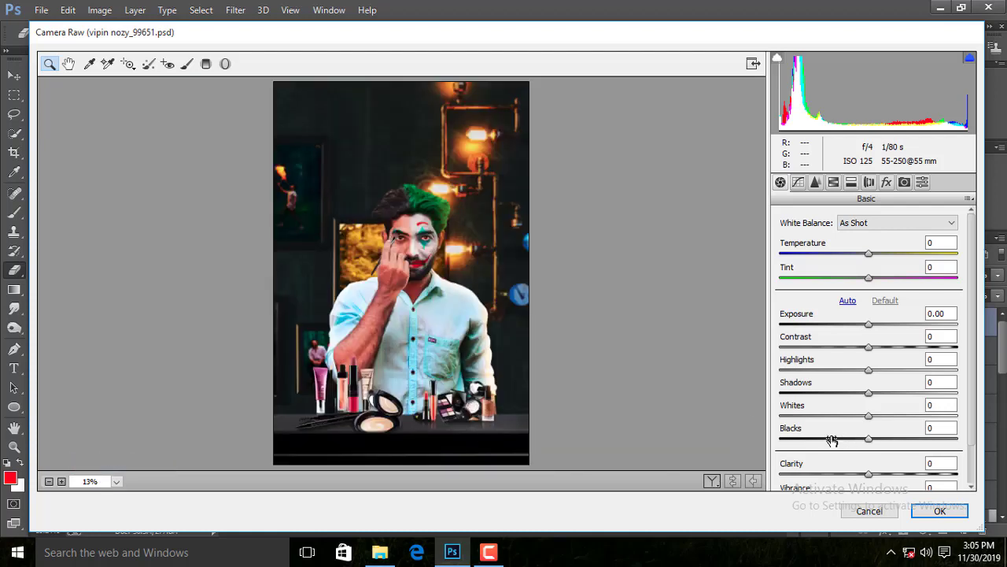
pyautogui.moveTo(868, 438); pyautogui.dragTo(856, 438)
pyautogui.moveTo(868, 392); pyautogui.dragTo(887, 393)
pyautogui.moveTo(855, 442); pyautogui.dragTo(843, 438)
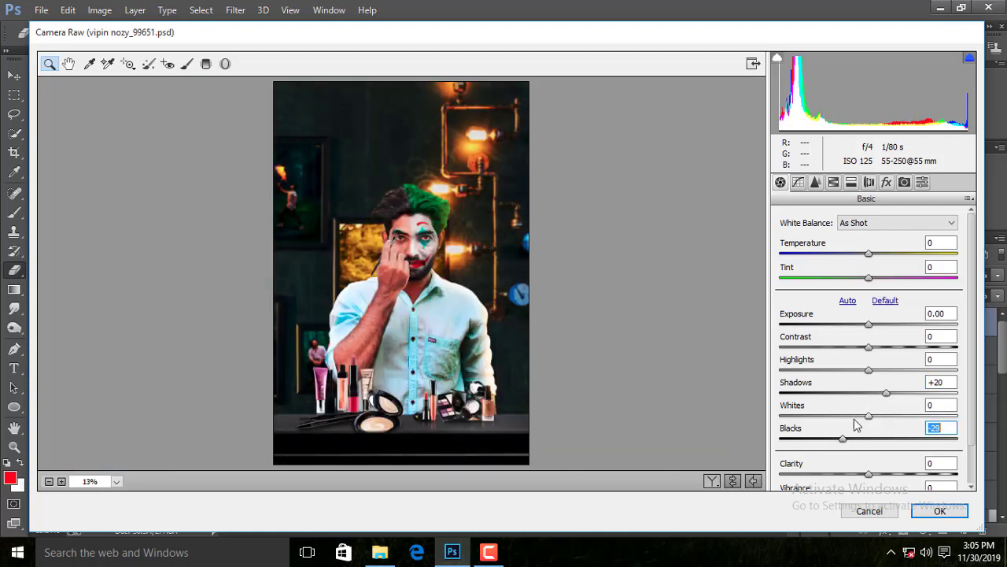
# Add a radial filter around the subject darkening the surroundings at exposure -1.80.
pyautogui.press('j')
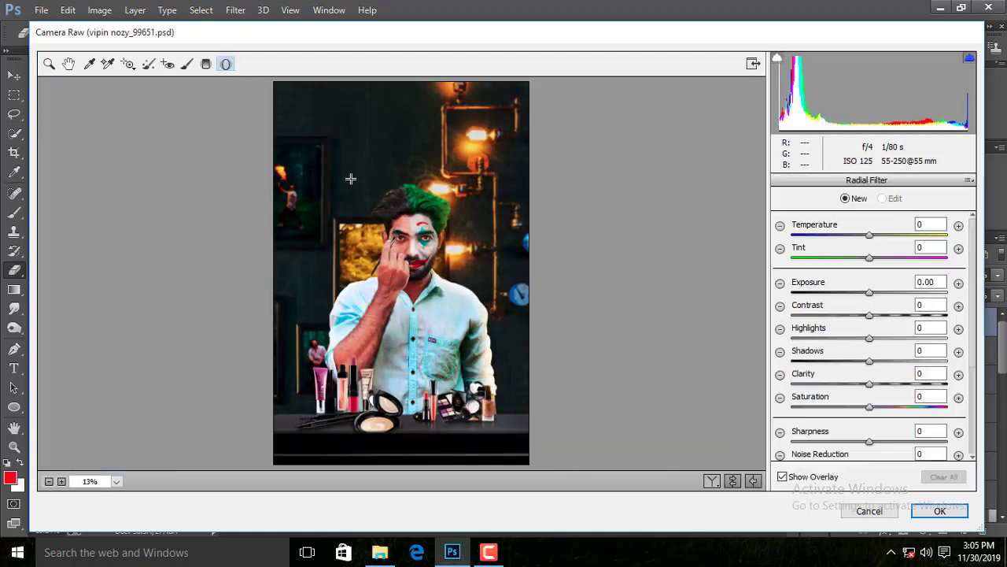
pyautogui.click(348, 173)
pyautogui.click(643, 331)
pyautogui.moveTo(402, 264); pyautogui.dragTo(530, 448)
pyautogui.moveTo(529, 256); pyautogui.dragTo(578, 256)
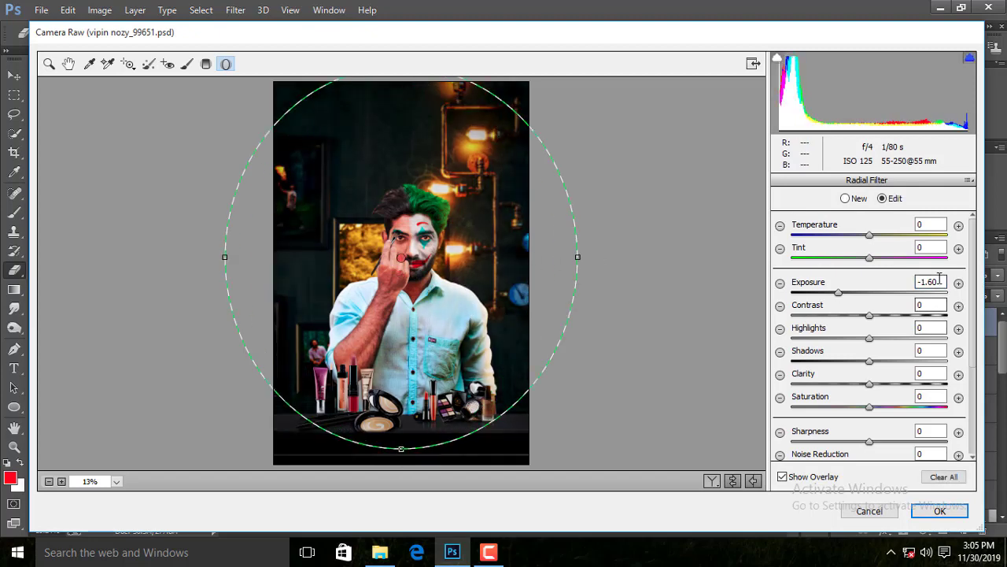
pyautogui.moveTo(838, 292); pyautogui.dragTo(849, 292)
pyautogui.moveTo(549, 287)
pyautogui.mouseDown()
pyautogui.moveTo(474, 272)
pyautogui.moveTo(432, 413)
pyautogui.mouseUp()
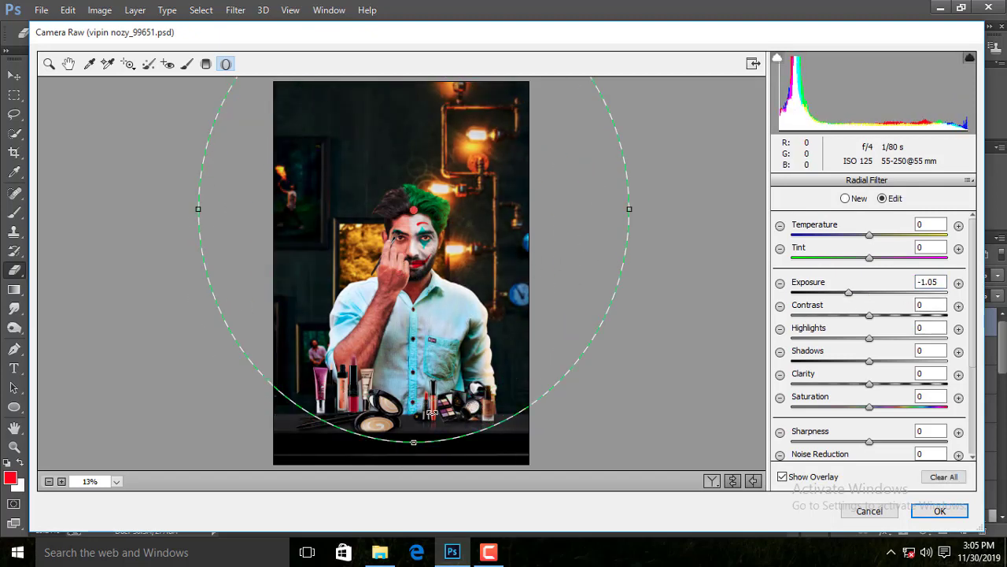
pyautogui.moveTo(848, 292); pyautogui.dragTo(835, 292)
pyautogui.press('z')
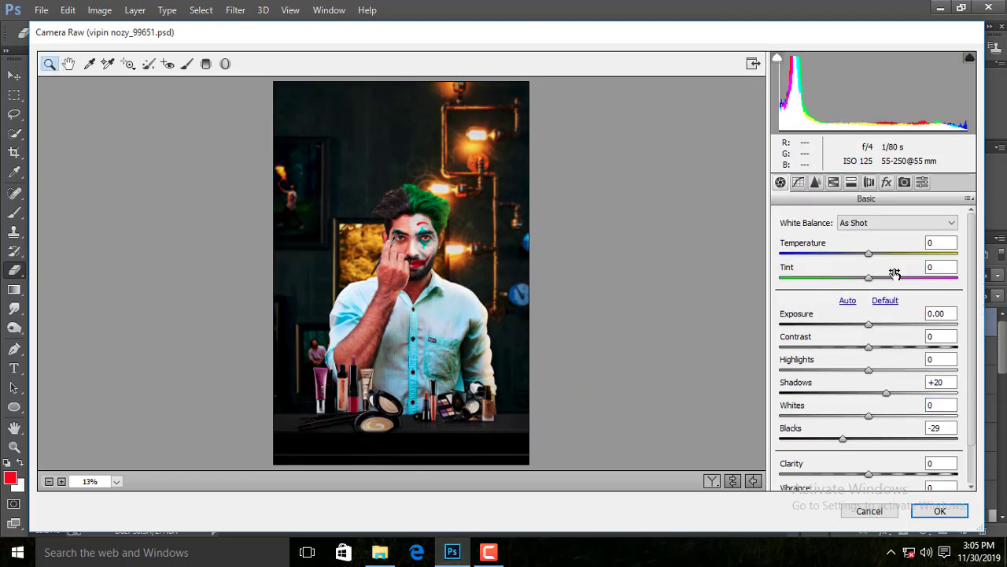
# Reshape the tone curve from the black point and add another curve point.
pyautogui.click(799, 183)
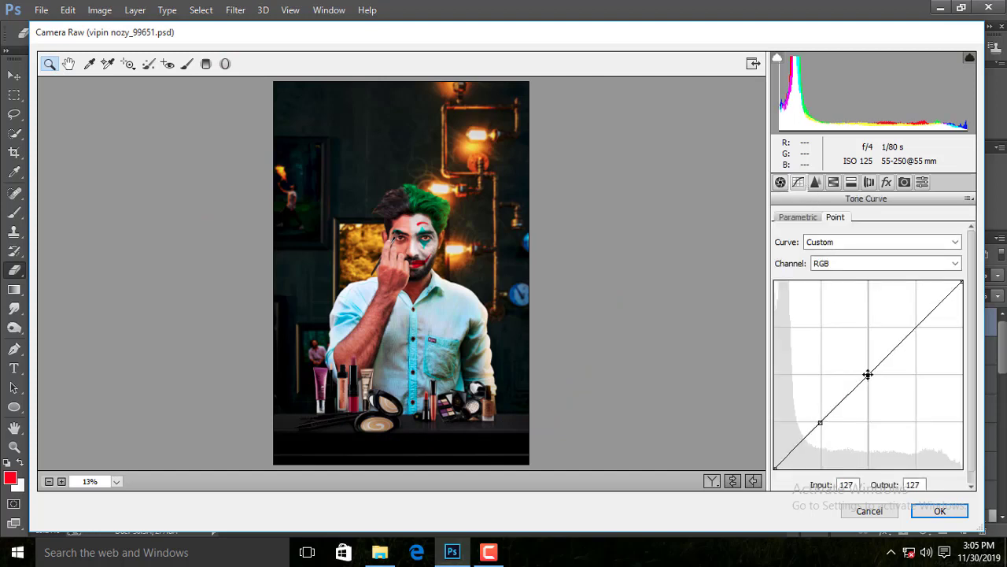
pyautogui.moveTo(770, 460); pyautogui.dragTo(794, 456)
pyautogui.click(792, 452)
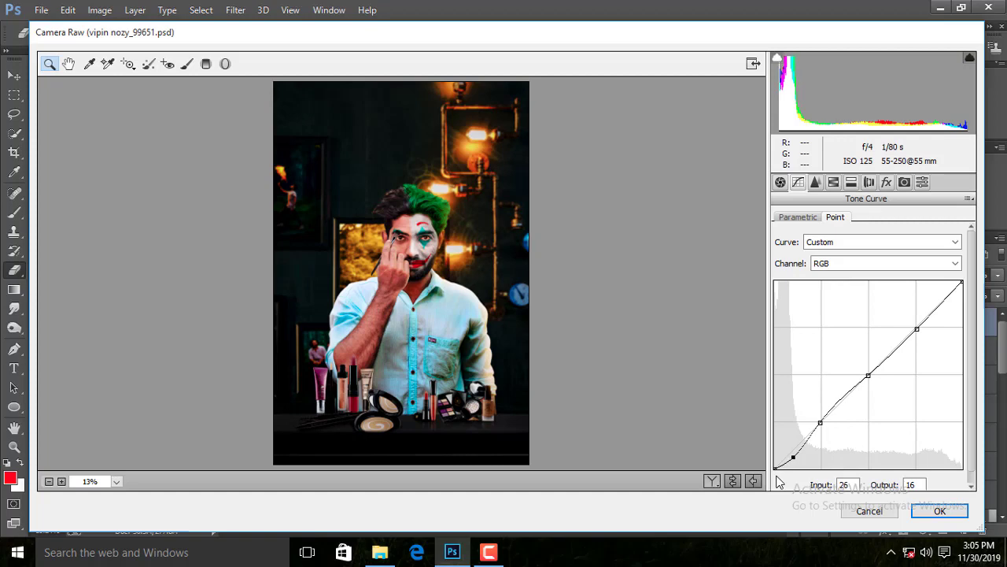
pyautogui.click(395, 282)
pyautogui.click(115, 481)
pyautogui.click(139, 466)
pyautogui.click(87, 480)
pyautogui.click(118, 464)
pyautogui.click(95, 481)
pyautogui.click(118, 463)
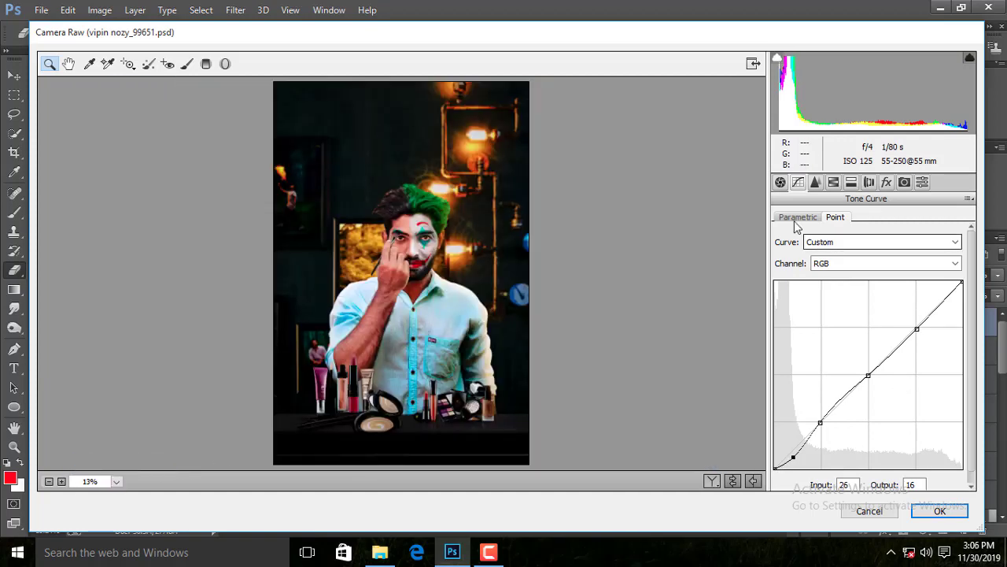
# Set the split toning shadows saturation to 0.
pyautogui.hotkey('ctrl', 'alt', '3')
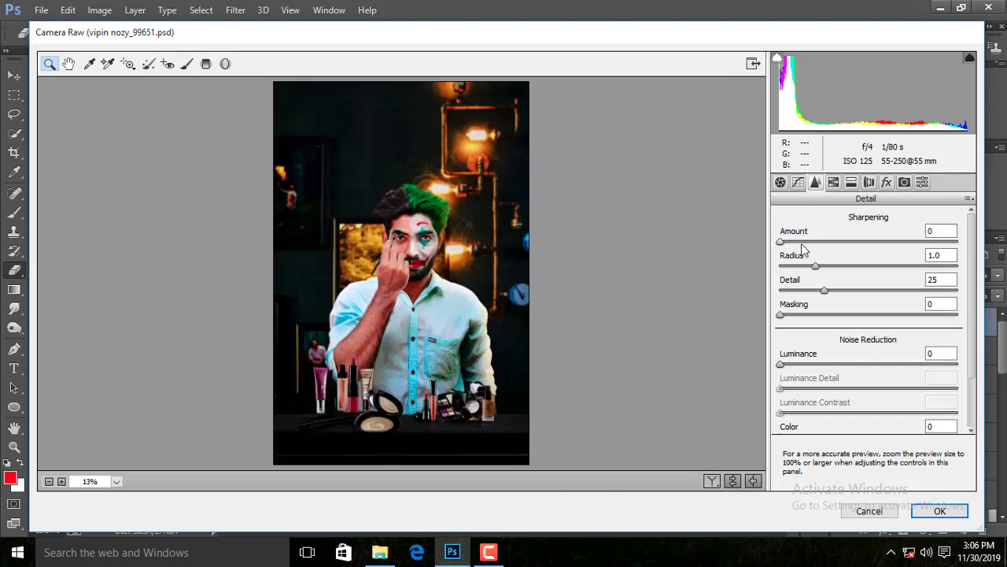
pyautogui.hotkey('ctrl', 'alt', '4')
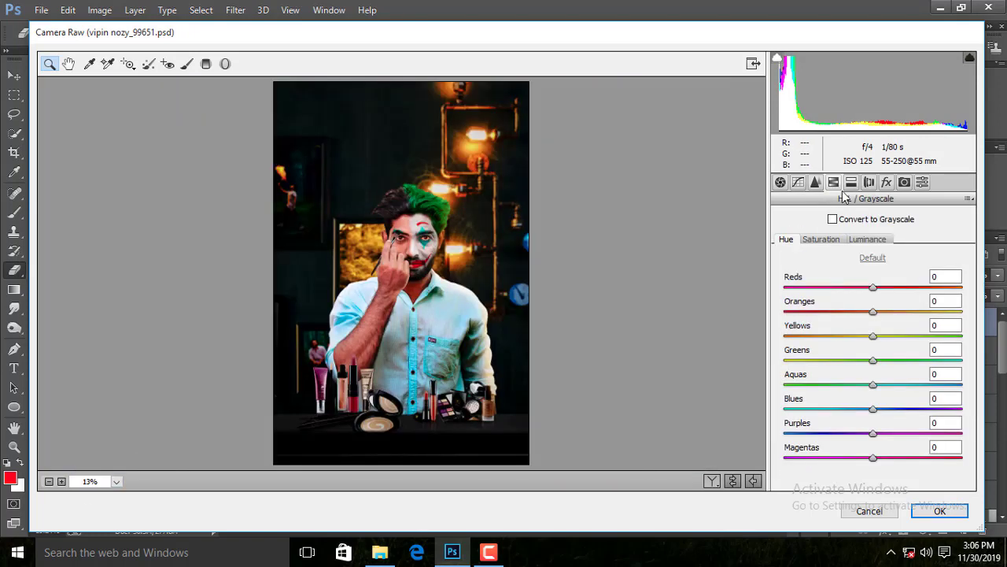
pyautogui.hotkey('ctrl', 'alt', '5')
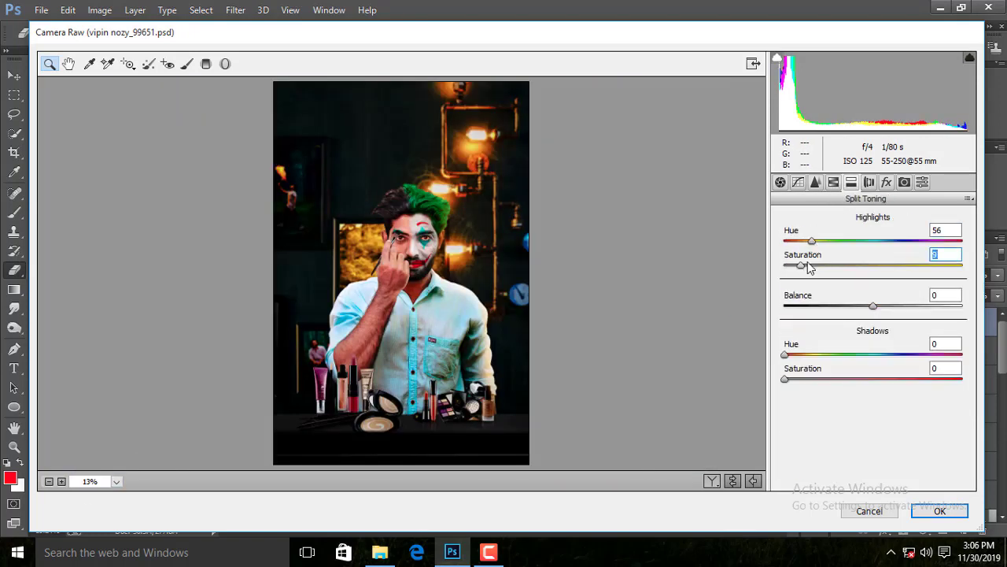
pyautogui.write('0')
pyautogui.hotkey('shift', 'Tab')
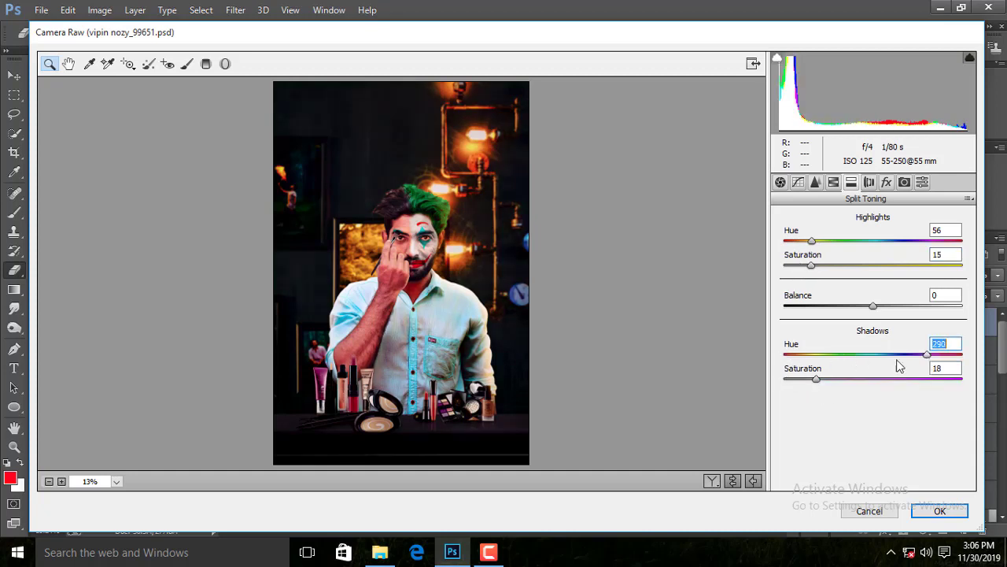
# Add a slight dark post-crop vignette of -9.
pyautogui.hotkey('ctrl', 'alt', '7')
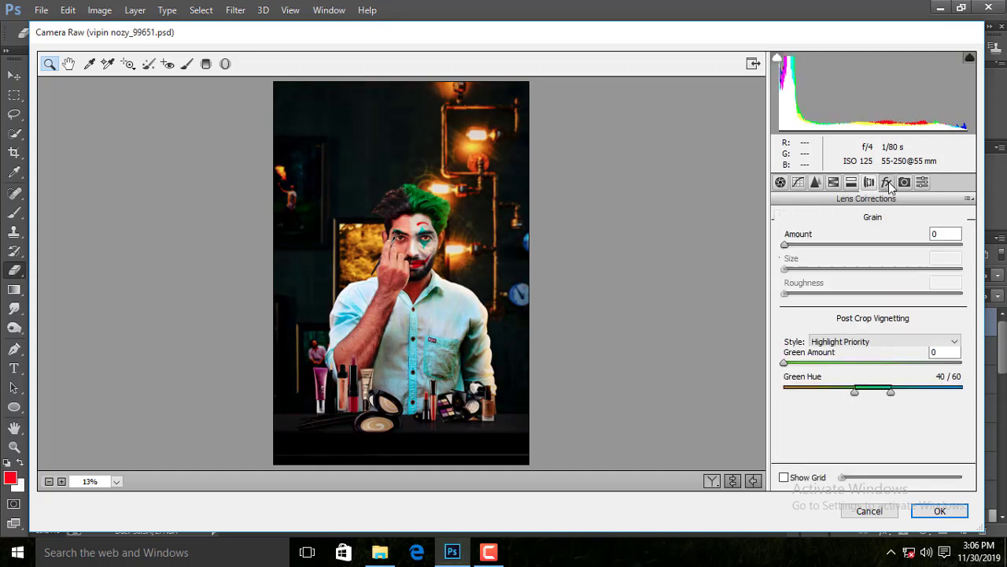
pyautogui.moveTo(873, 374); pyautogui.dragTo(872, 374)
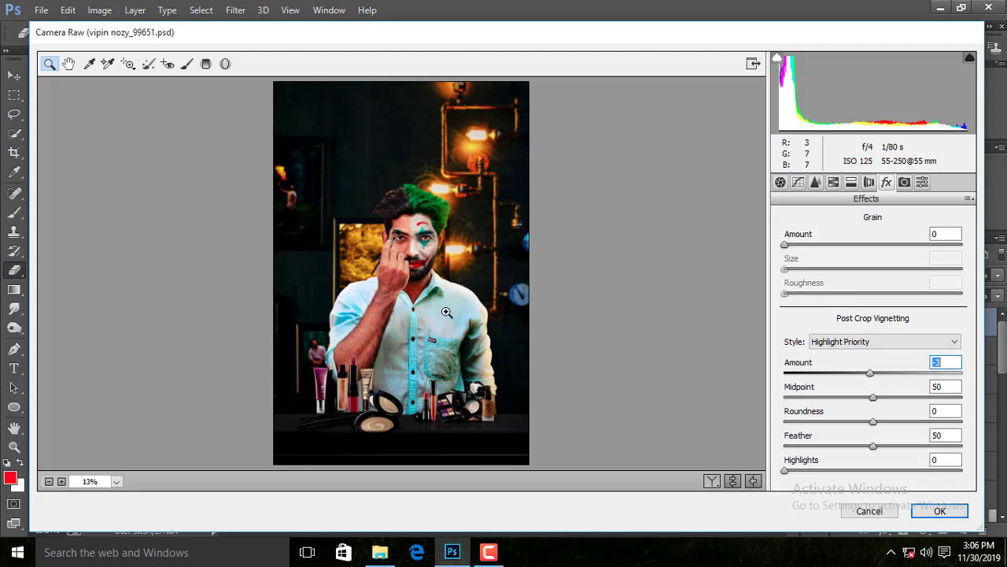
pyautogui.click(406, 315)
pyautogui.hotkey('ctrl', '0')
# Adjust a colour saturation slider and apply the Camera Raw Filter.
pyautogui.hotkey('ctrl', 'alt', '1')
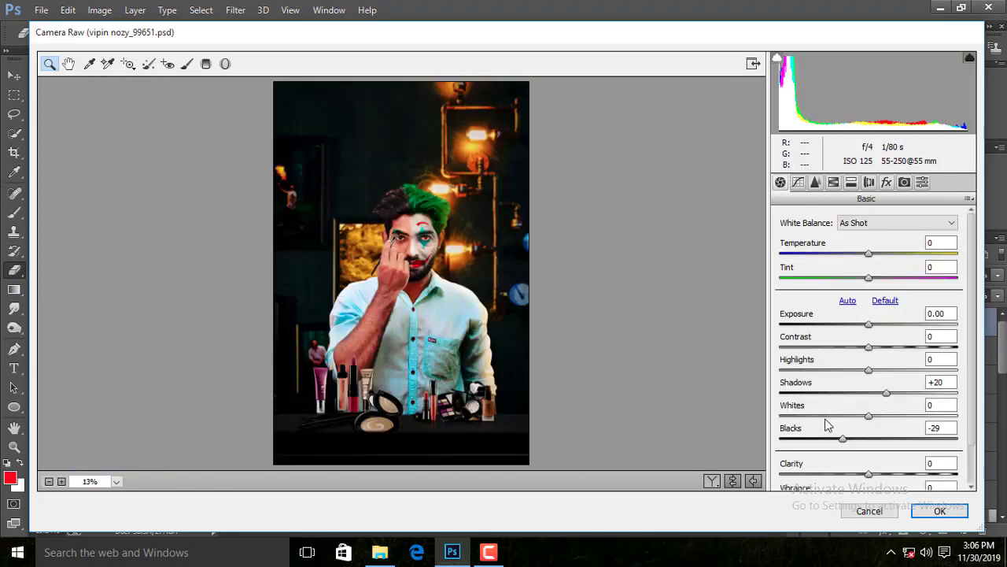
pyautogui.click(905, 182)
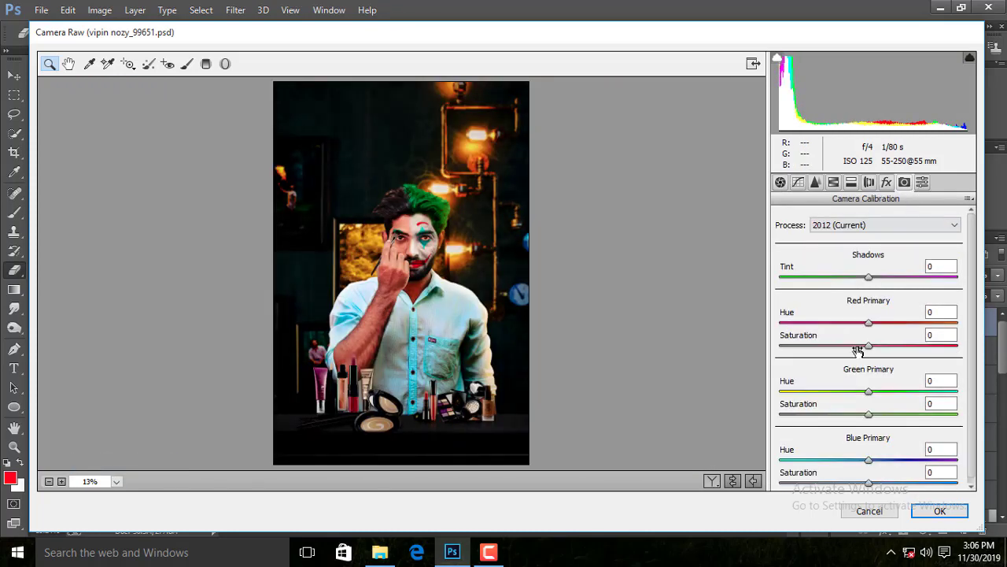
pyautogui.click(834, 184)
pyautogui.moveTo(889, 287); pyautogui.dragTo(872, 288)
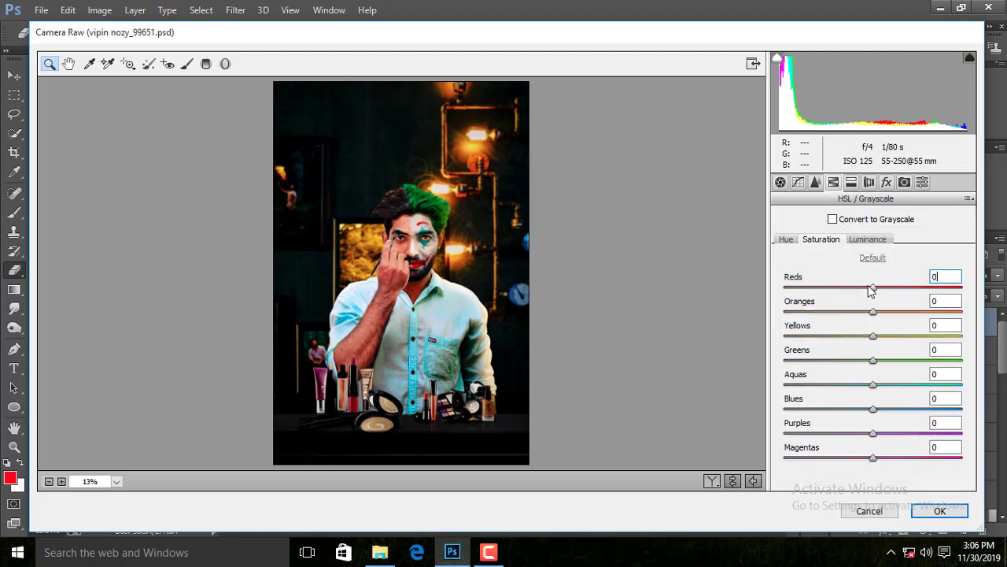
pyautogui.click(940, 511)
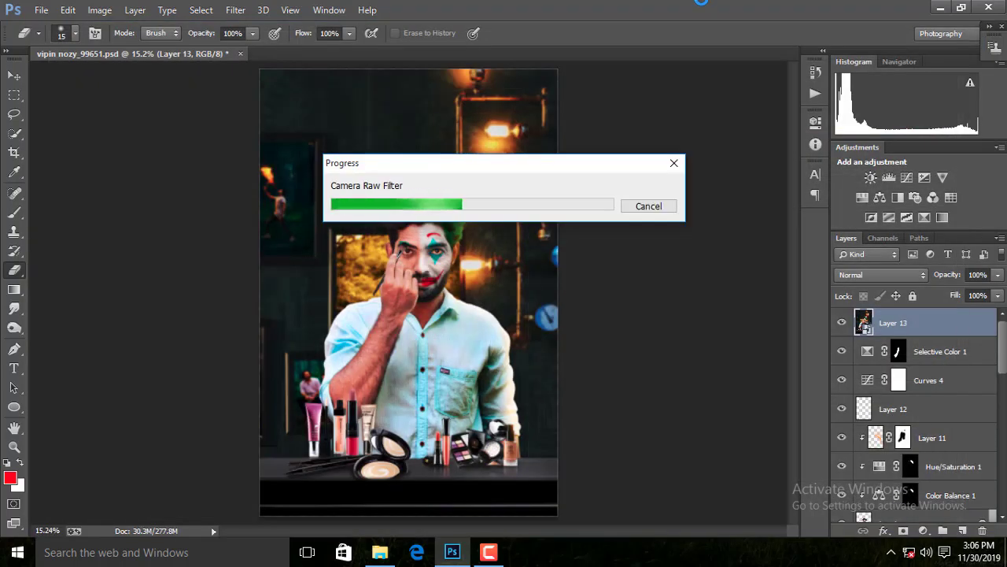
# Add a Selective Color adjustment layer that slightly lightens and retints the blacks.
pyautogui.click(942, 217)
pyautogui.moveTo(715, 309); pyautogui.dragTo(709, 309)
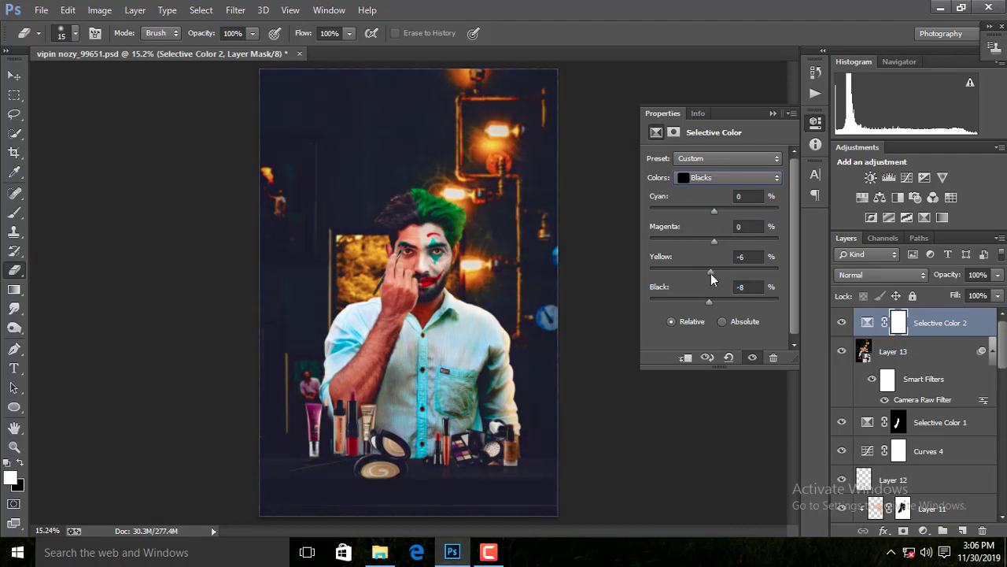
pyautogui.write('0')
pyautogui.moveTo(714, 241); pyautogui.dragTo(713, 240)
pyautogui.hotkey('shift', 'Tab')
pyautogui.click(773, 113)
pyautogui.press('z')
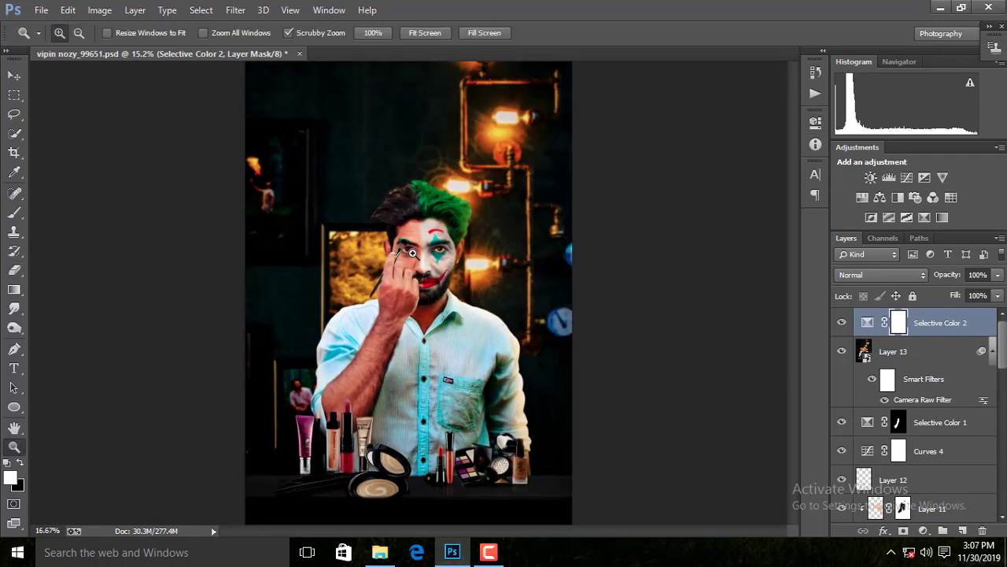
pyautogui.click(430, 216)
pyautogui.hotkey('ctrl', '0')
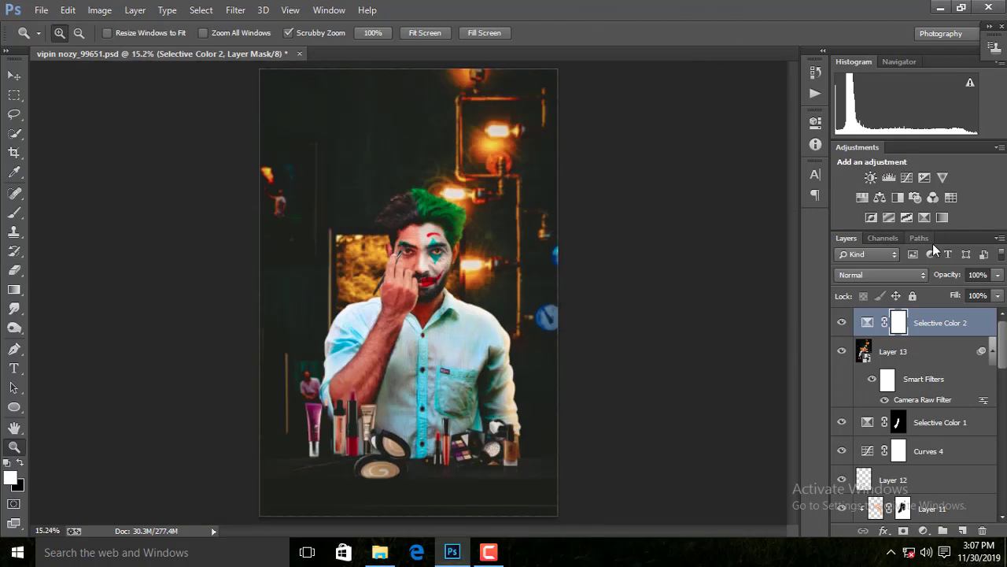
# Stamp visible layers, duplicate the merged layer, and apply High Pass to the copy.
pyautogui.hotkey('ctrl', 'alt', 'shift', 'e')
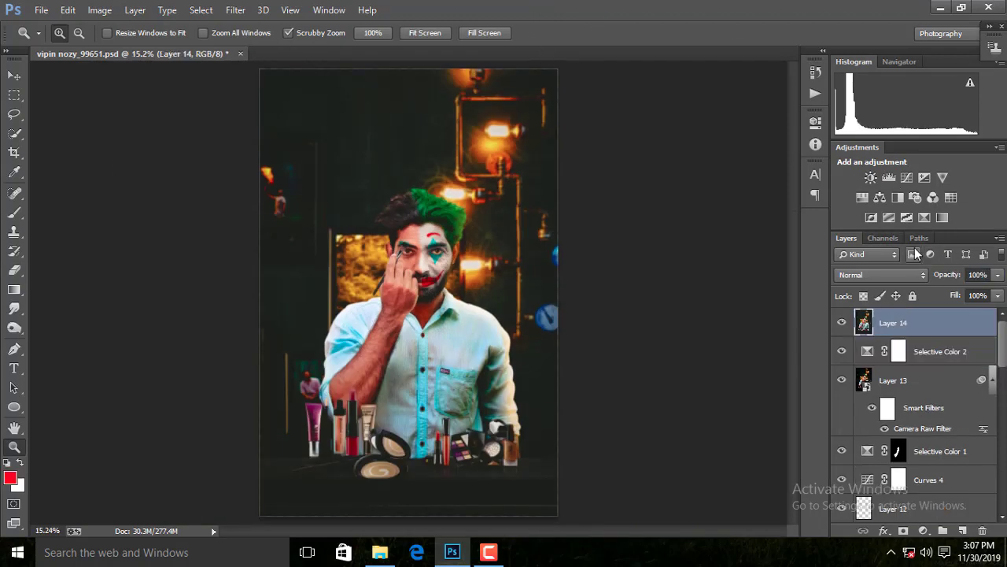
pyautogui.hotkey('ctrl', 'j')
pyautogui.click(235, 9)
pyautogui.click(464, 299)
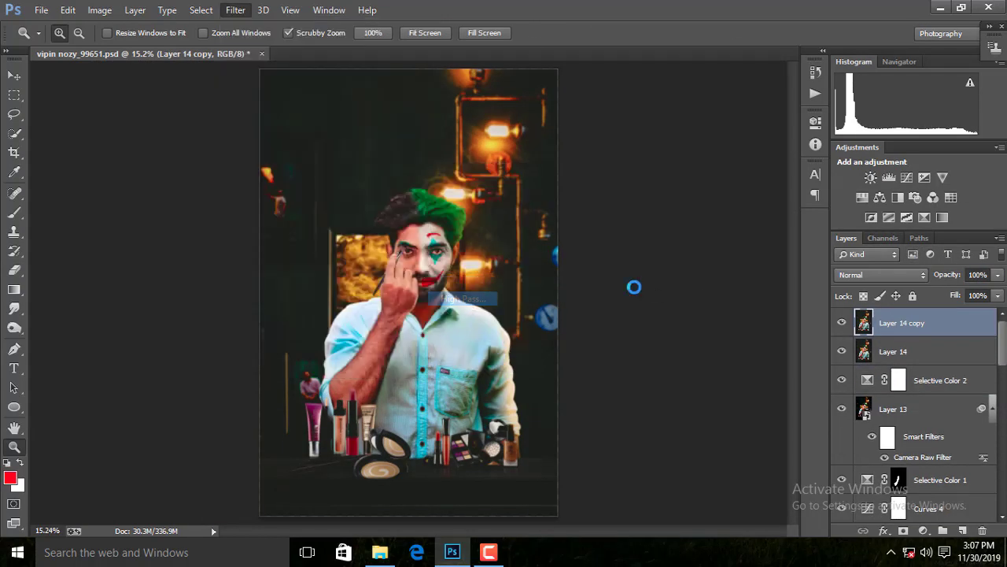
pyautogui.moveTo(628, 310); pyautogui.dragTo(618, 310)
pyautogui.click(742, 112)
# Set the High Pass layer to Soft Light and zoom in to check the sharpening.
pyautogui.click(882, 274)
pyautogui.click(858, 195)
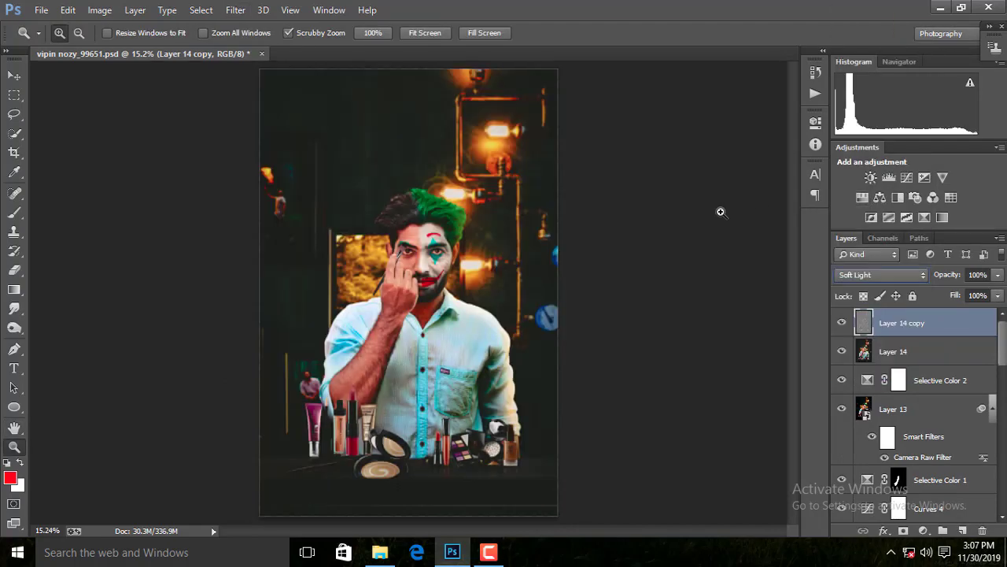
pyautogui.click(411, 317)
pyautogui.click(411, 317)
pyautogui.click(411, 317)
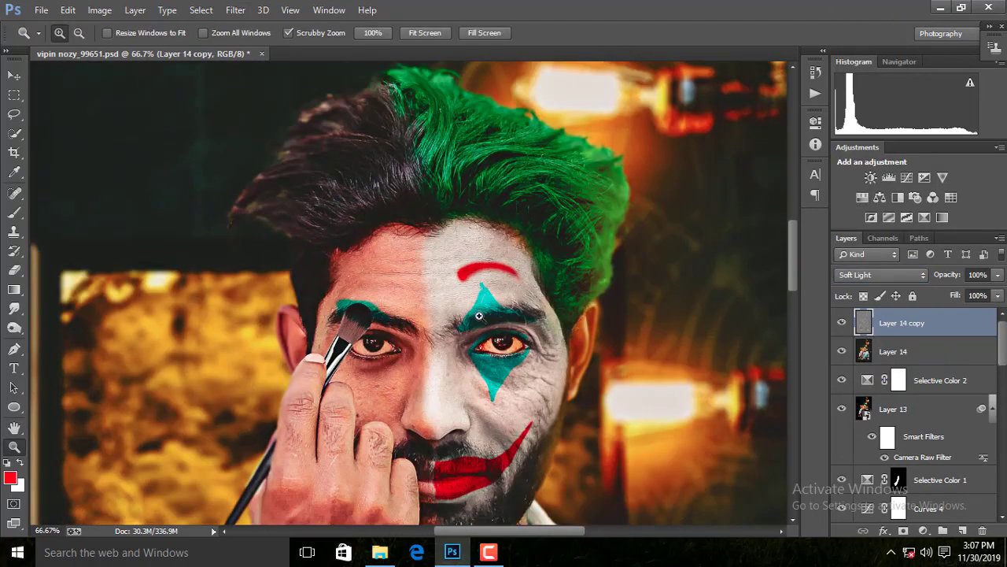
pyautogui.click(425, 33)
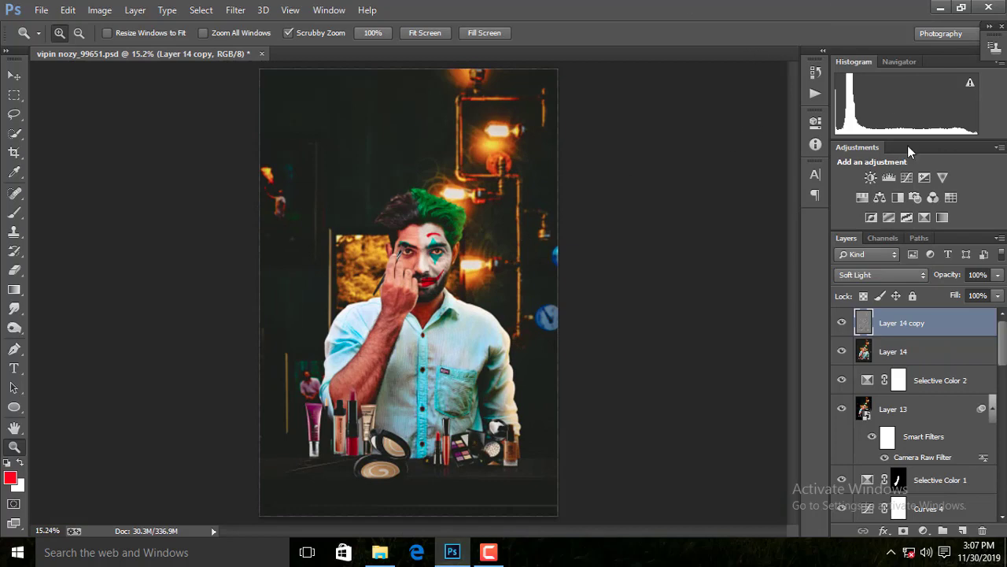
# Add a new empty layer, make yellow the foreground colour, and pick the Brush tool.
pyautogui.click(963, 531)
pyautogui.click(10, 478)
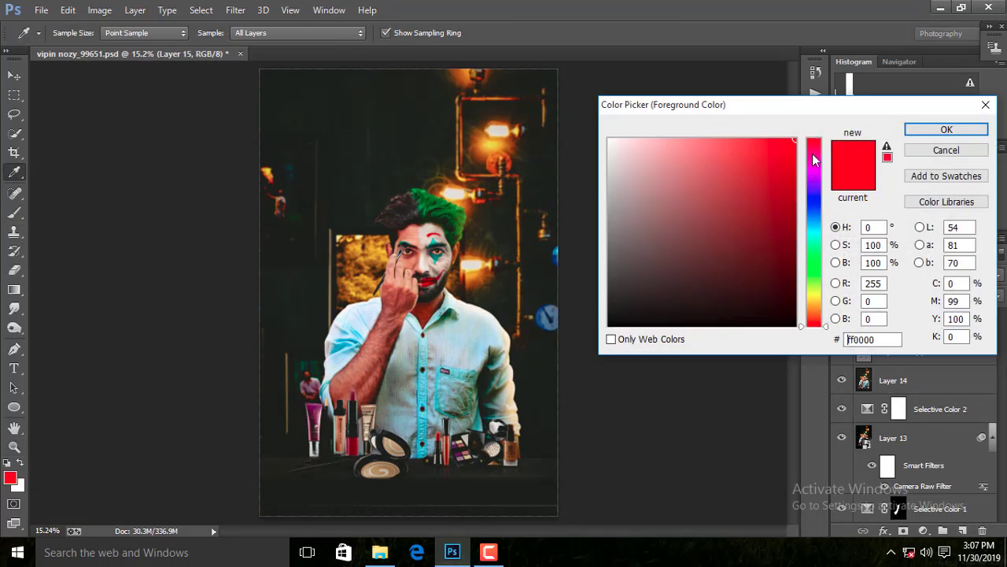
pyautogui.moveTo(809, 322); pyautogui.dragTo(809, 298)
pyautogui.click(927, 130)
pyautogui.press('b')
# Set Layer 15 to Screen blending and move the yellow fill up over the face.
pyautogui.click(881, 274)
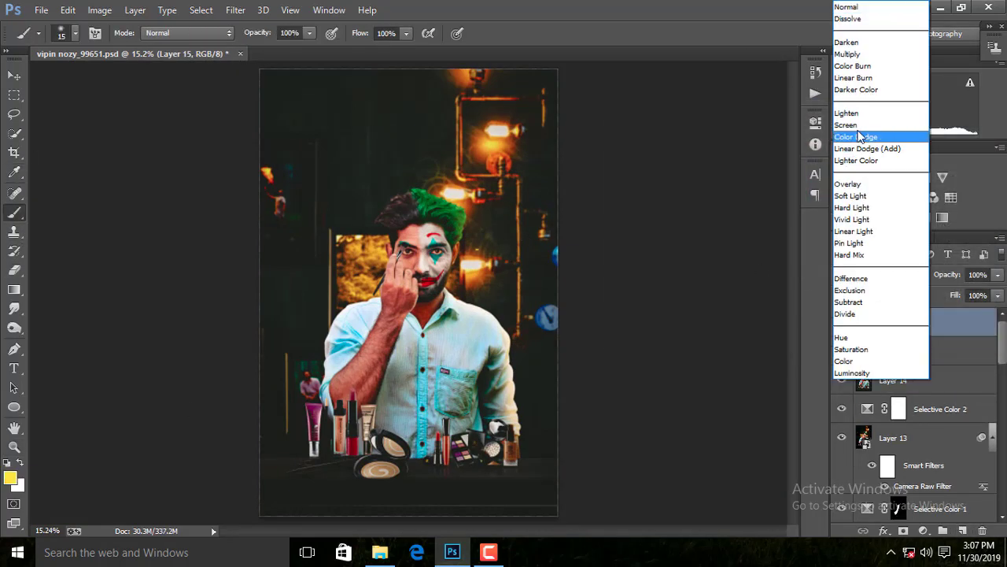
pyautogui.click(854, 130)
pyautogui.hotkey('ctrl', 't')
pyautogui.moveTo(674, 392); pyautogui.dragTo(566, 322)
pyautogui.press('Return')
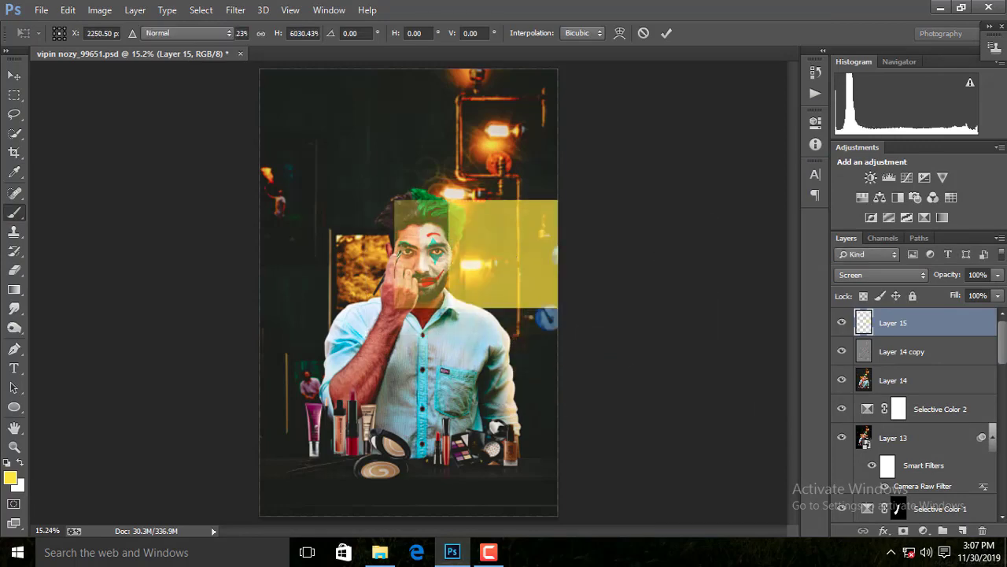
# Choose a soft round brush for the glow.
pyautogui.rightClick(394, 184)
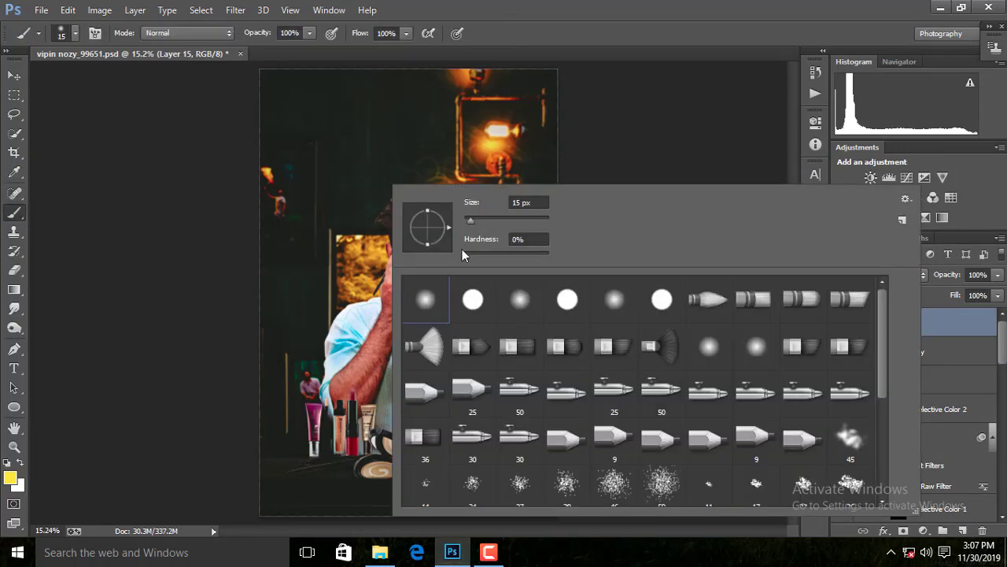
pyautogui.press('Escape')
pyautogui.click(905, 275)
pyautogui.press('Escape')
# Scale the glow up over the face, trying Soft Light before reverting to Normal.
pyautogui.hotkey('ctrl', 't')
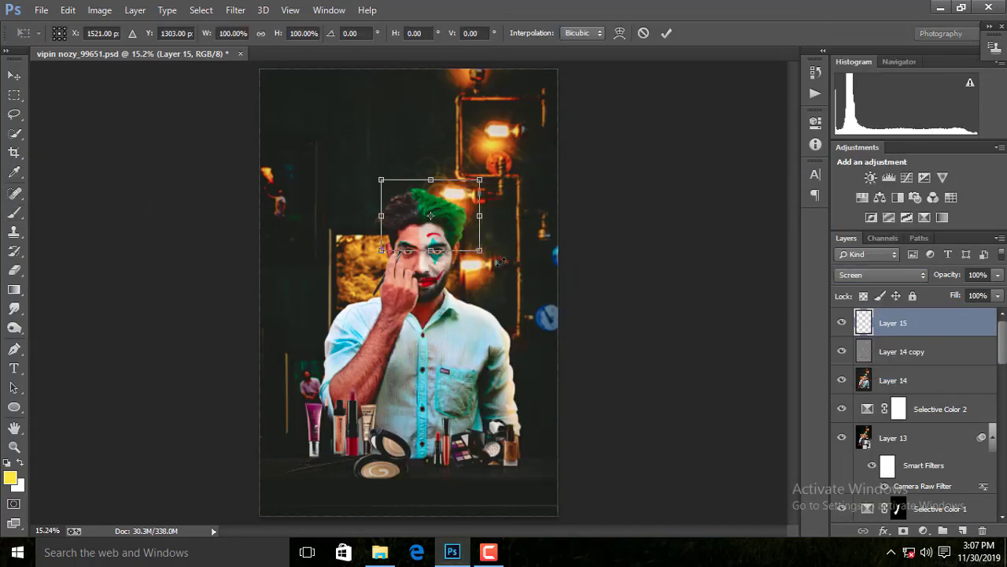
pyautogui.moveTo(508, 303); pyautogui.dragTo(716, 409)
pyautogui.moveTo(580, 337); pyautogui.dragTo(508, 270)
pyautogui.press('Return')
pyautogui.click(882, 275)
pyautogui.click(975, 357)
pyautogui.hotkey('shift', 'alt', 'n')
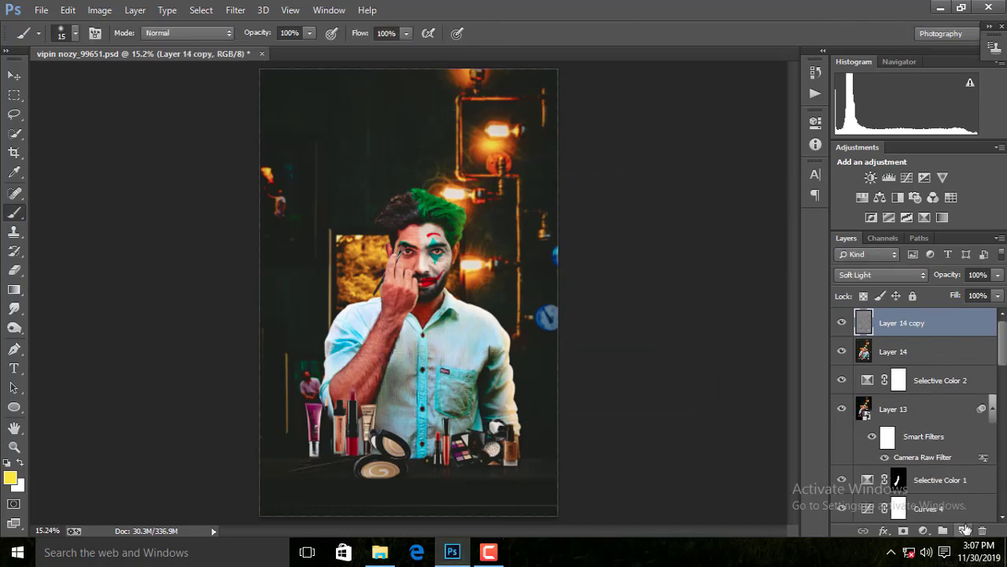
# Rescale the glow over the face and set Layer 15 back to Screen.
pyautogui.hotkey('ctrl', 't')
pyautogui.moveTo(472, 315); pyautogui.dragTo(582, 362)
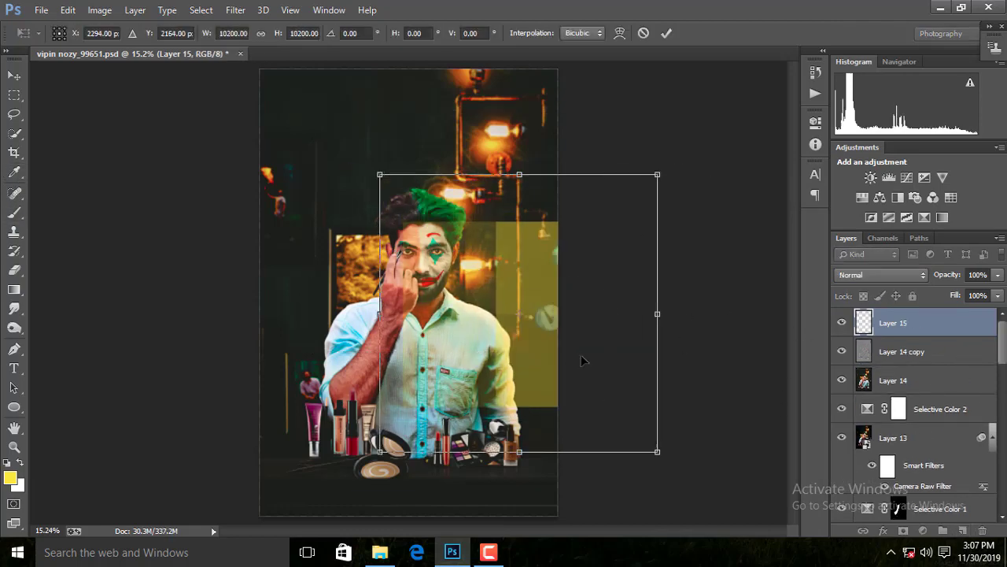
pyautogui.press('Return')
pyautogui.click(865, 275)
pyautogui.click(858, 124)
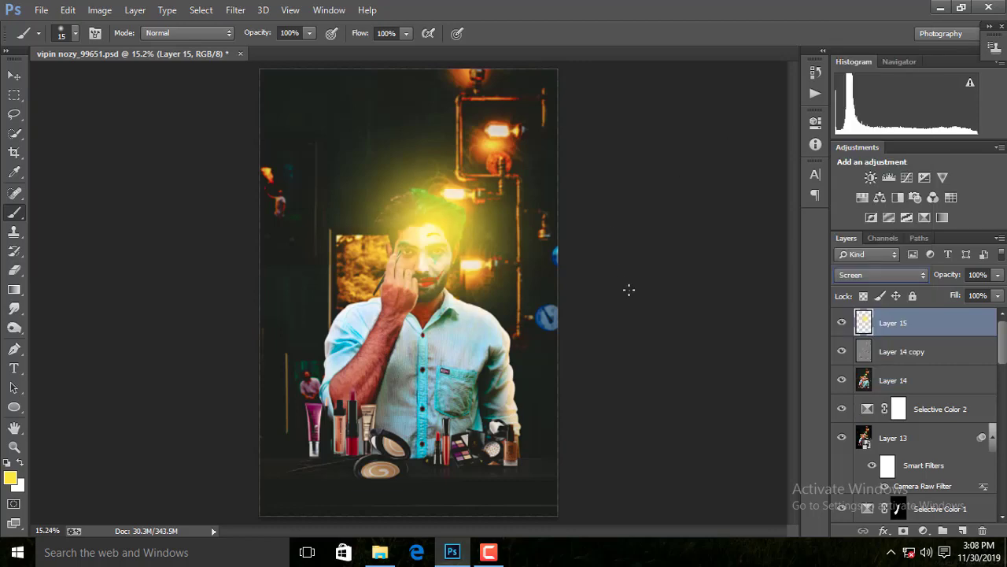
# Shrink the glow, lower its opacity to 41%, and shift it right.
pyautogui.hotkey('ctrl', 't')
pyautogui.moveTo(557, 366)
pyautogui.mouseDown()
pyautogui.moveTo(410, 209)
pyautogui.moveTo(551, 306)
pyautogui.mouseUp()
pyautogui.press('Return')
pyautogui.press('b')
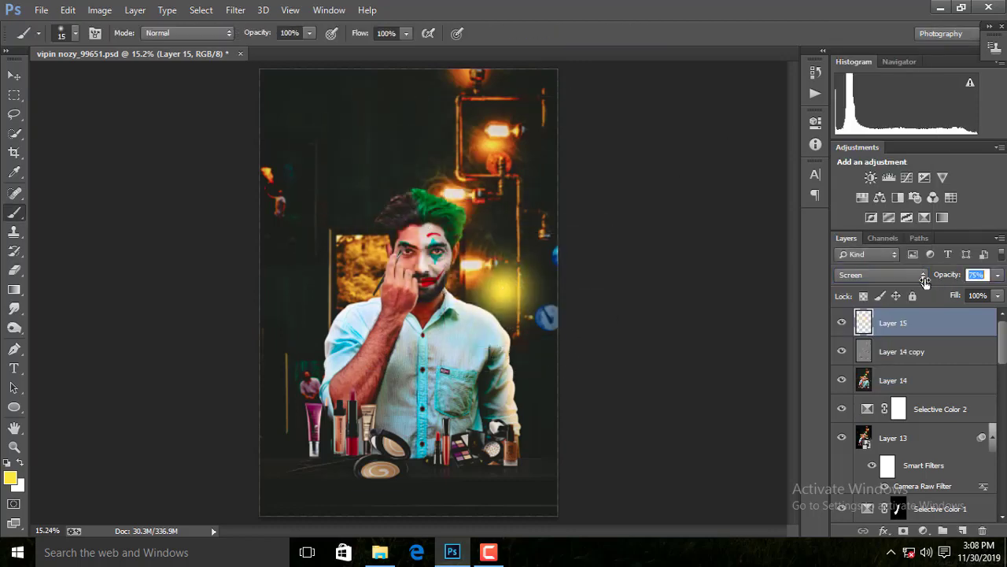
pyautogui.moveTo(922, 285); pyautogui.dragTo(641, 333)
pyautogui.scroll(1, 508, 292)
# Resize the glow and reposition it over the face in the image.
pyautogui.hotkey('ctrl', 't')
pyautogui.moveTo(508, 293); pyautogui.dragTo(602, 316)
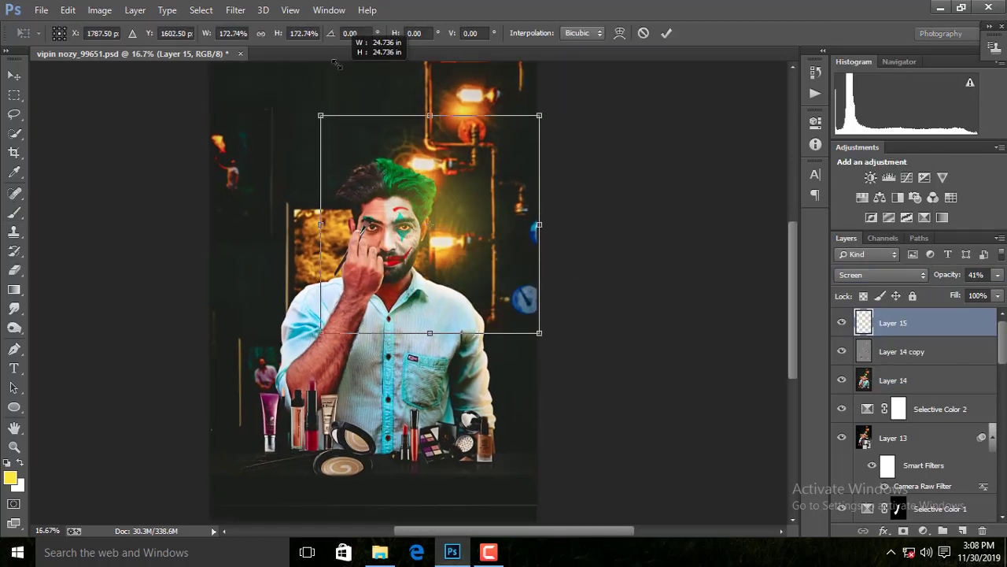
pyautogui.press('Return')
pyautogui.scroll(-1, 602, 317)
pyautogui.scroll(1, 602, 317)
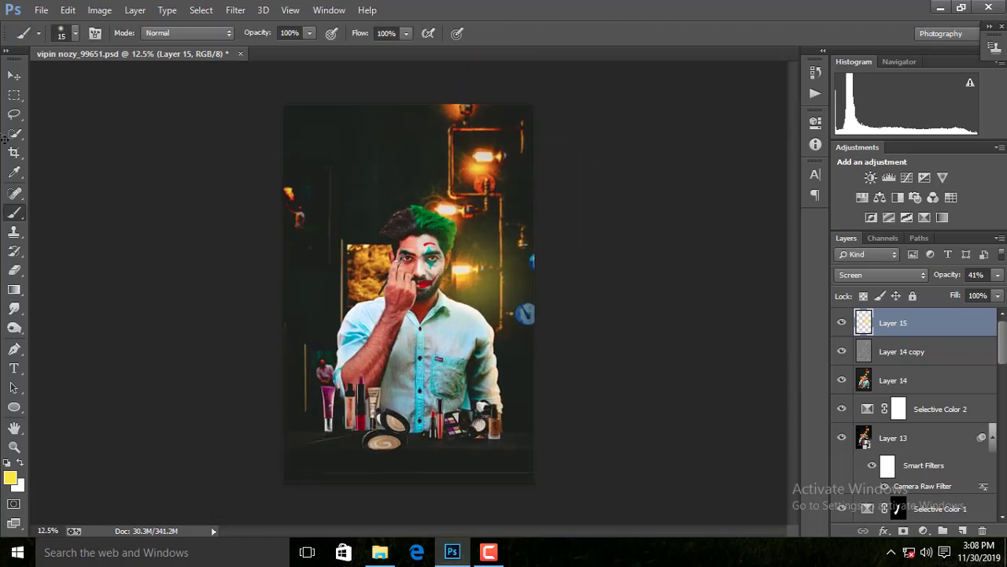
pyautogui.press('v')
pyautogui.moveTo(551, 306)
pyautogui.mouseDown()
pyautogui.moveTo(506, 286)
pyautogui.moveTo(507, 252)
pyautogui.mouseUp()
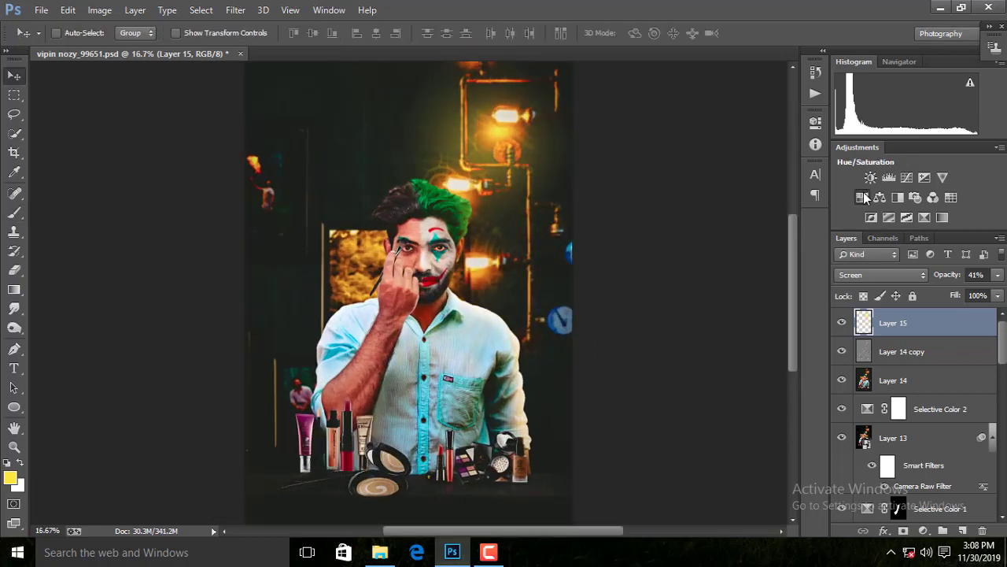
# Add a Hue/Saturation adjustment to shift the glow's hue and merge it with Layer 15.
pyautogui.click(864, 197)
pyautogui.moveTo(714, 212)
pyautogui.mouseDown()
pyautogui.moveTo(744, 214)
pyautogui.moveTo(702, 213)
pyautogui.mouseUp()
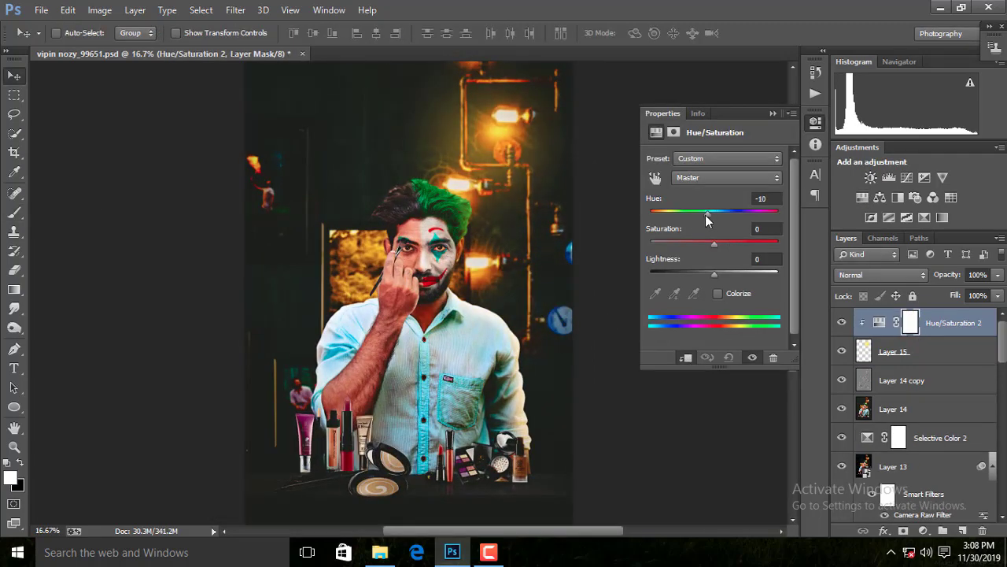
pyautogui.click(894, 351)
pyautogui.keyDown('shift'); pyautogui.click(952, 323); pyautogui.keyUp('shift')
pyautogui.rightClick(905, 351)
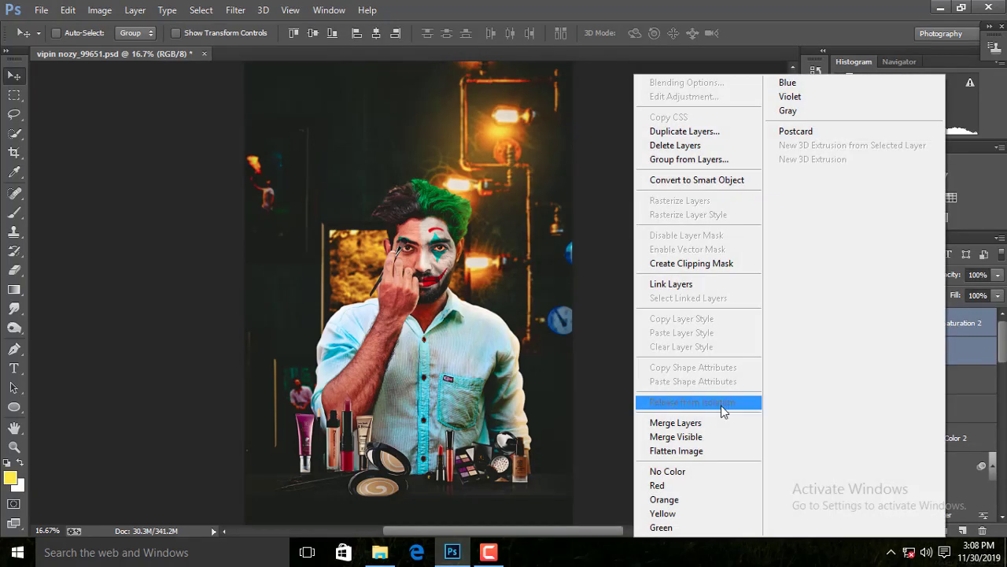
pyautogui.click(675, 422)
# Set the merged glow to Screen, enlarge it, and fit the image on screen.
pyautogui.click(882, 275)
pyautogui.click(897, 185)
pyautogui.hotkey('ctrl', 't')
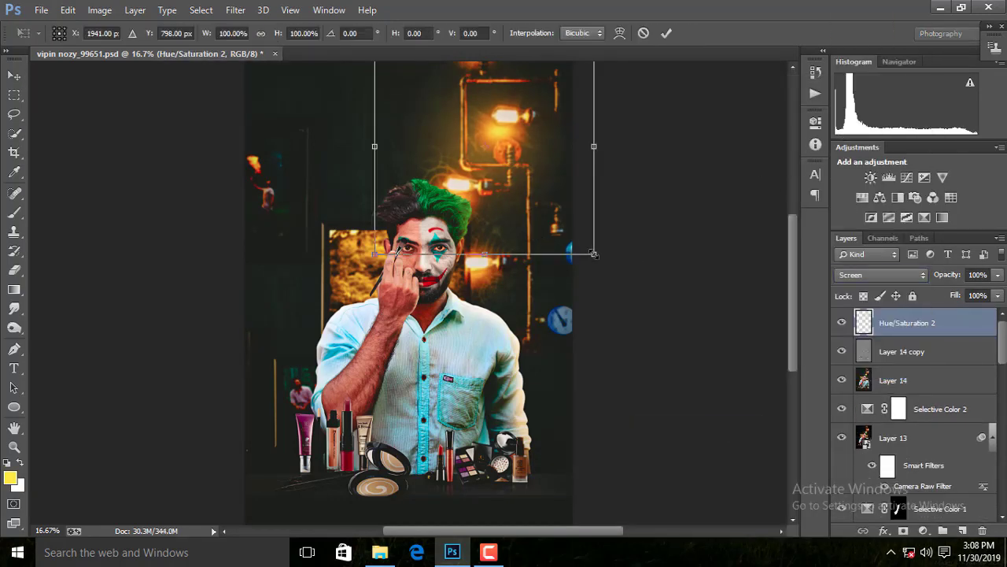
pyautogui.moveTo(594, 254); pyautogui.dragTo(623, 290)
pyautogui.press('Return')
pyautogui.hotkey('ctrl', '0')
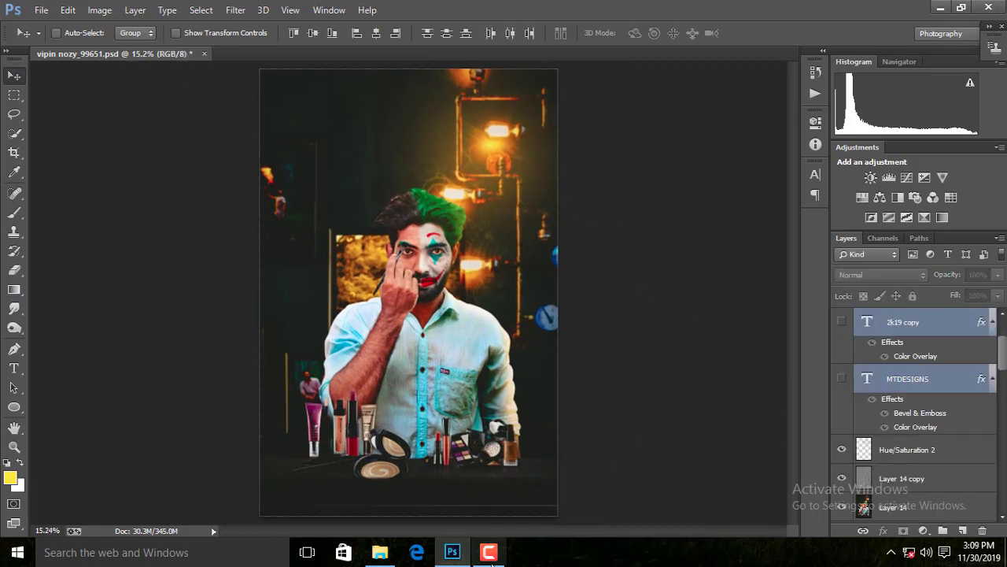
# Place the bottom-right watermark text and float the composite in its own window.
pyautogui.click(492, 562)
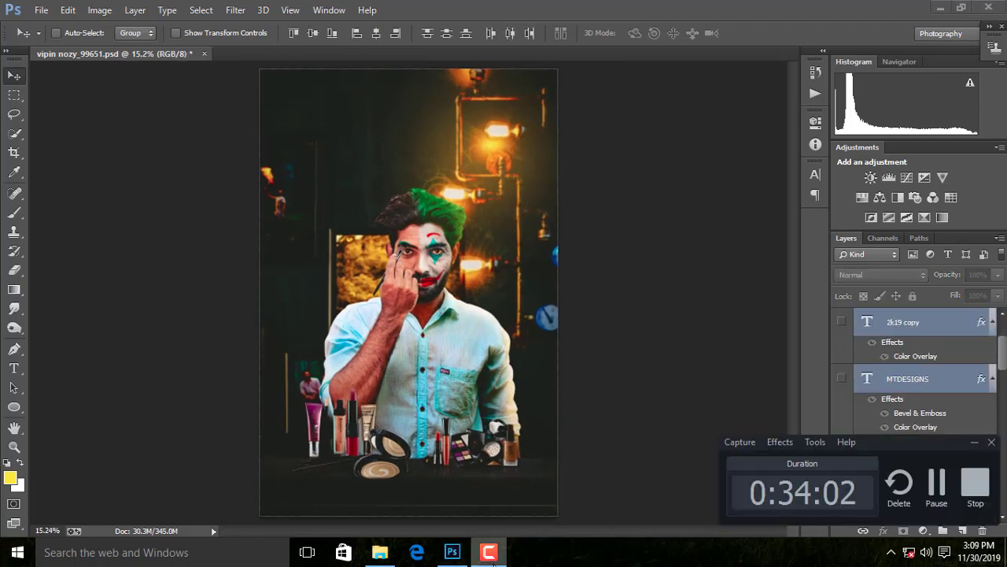
pyautogui.click(704, 466)
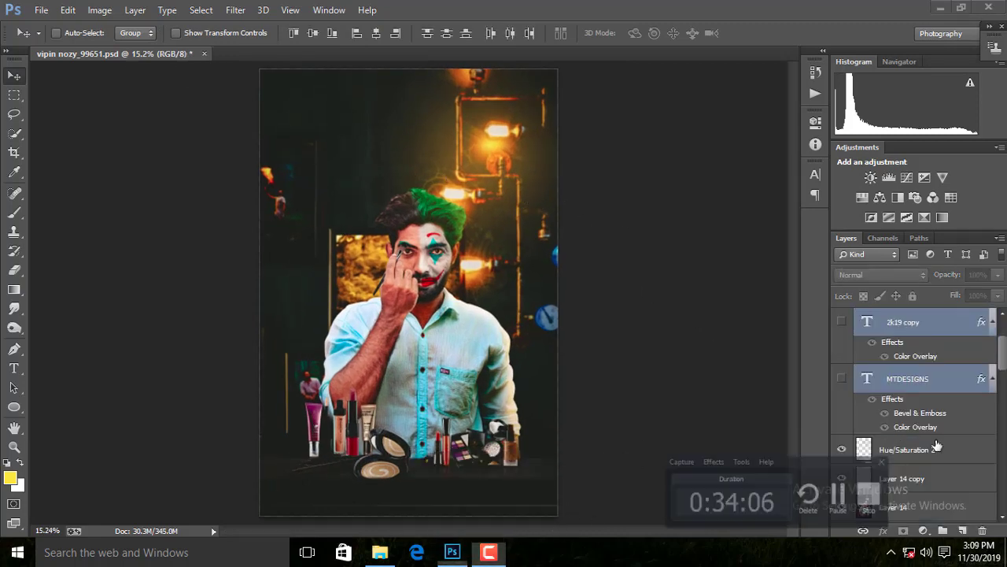
pyautogui.hotkey('ctrl', 't')
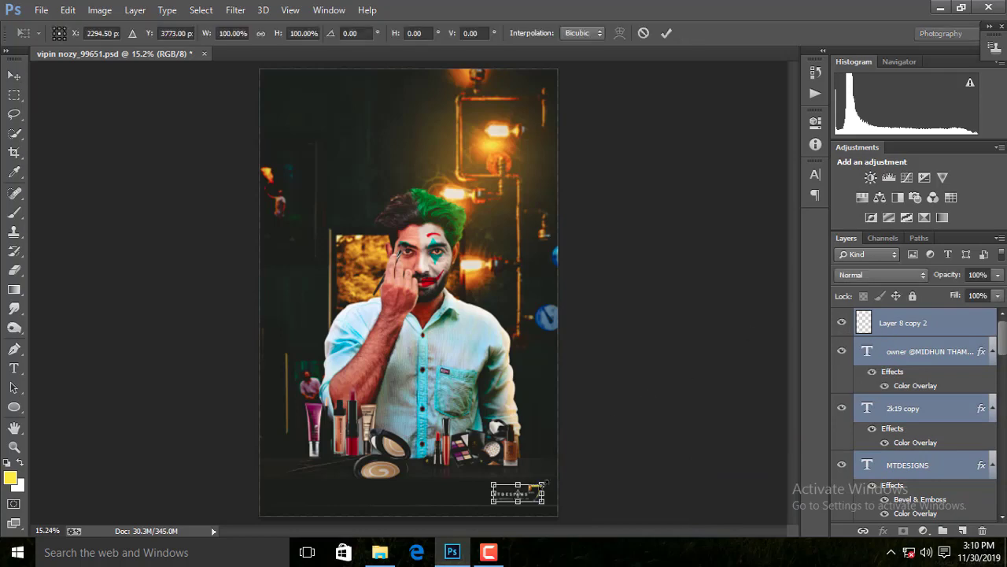
pyautogui.press('Return')
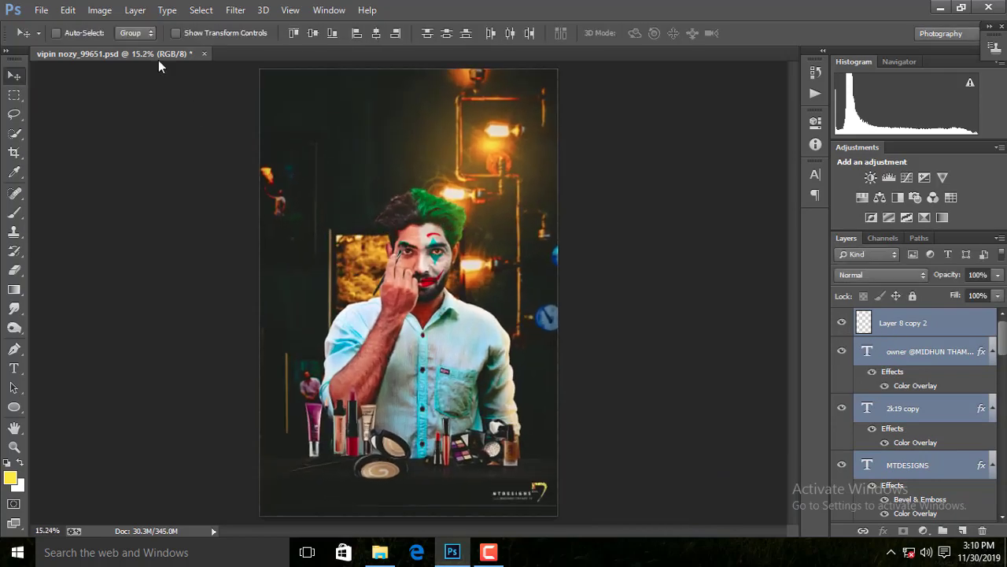
pyautogui.moveTo(158, 55); pyautogui.dragTo(181, 63)
# Open the original photo IMG_9965 from the F: drive and place it beside the composite.
pyautogui.hotkey('ctrl', 'o')
pyautogui.click(79, 323)
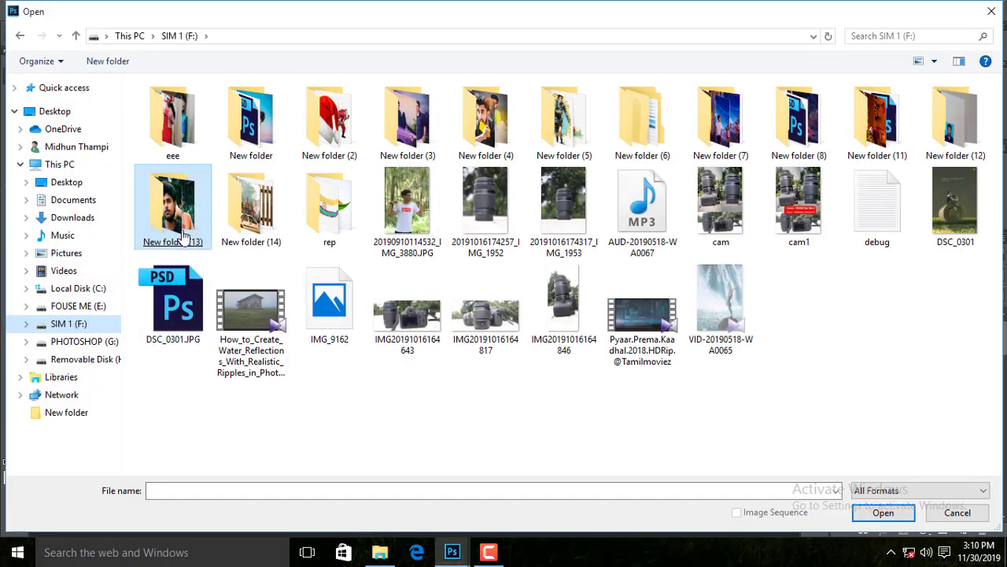
pyautogui.doubleClick(168, 229)
pyautogui.doubleClick(342, 118)
pyautogui.doubleClick(171, 103)
pyautogui.doubleClick(715, 133)
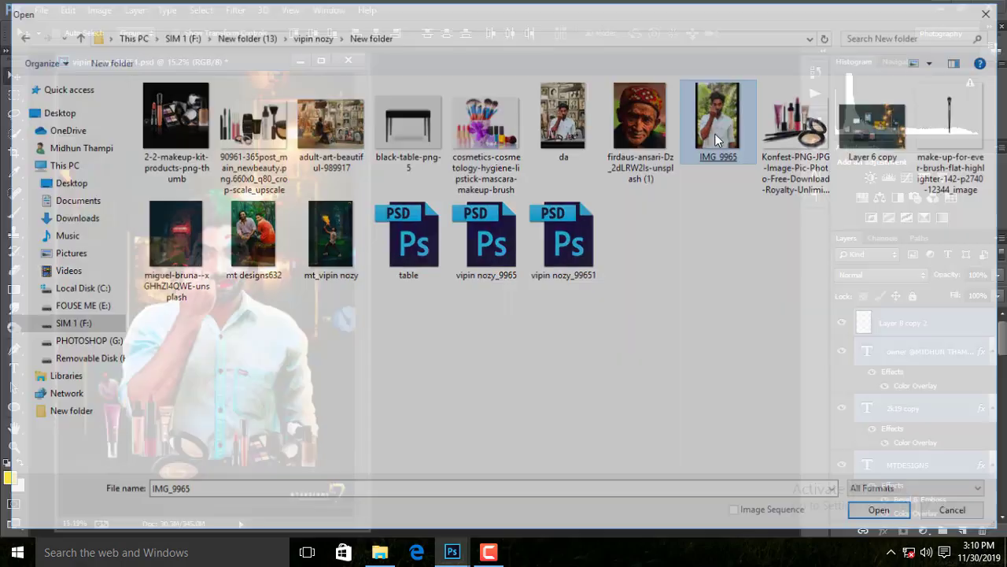
pyautogui.moveTo(317, 66); pyautogui.dragTo(653, 66)
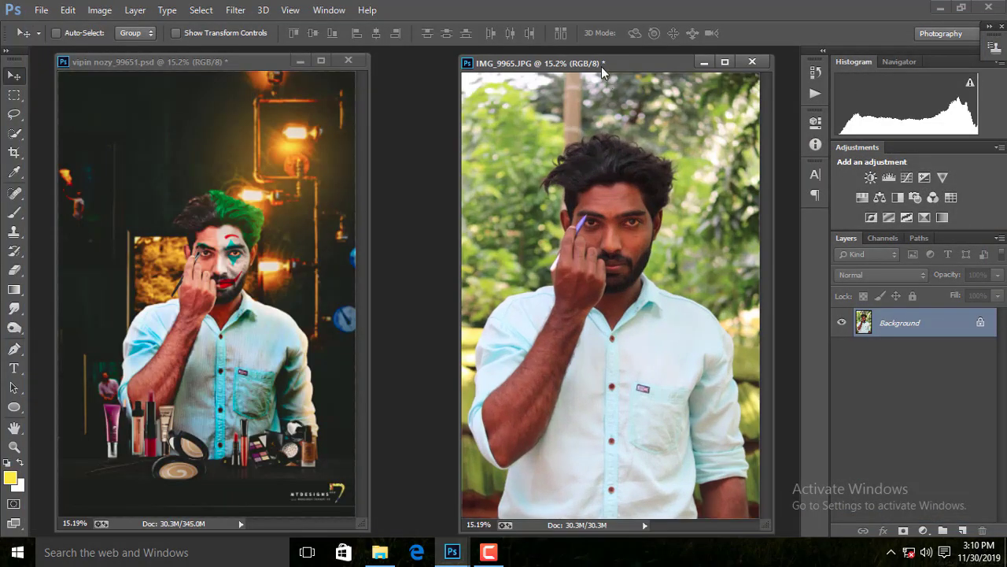